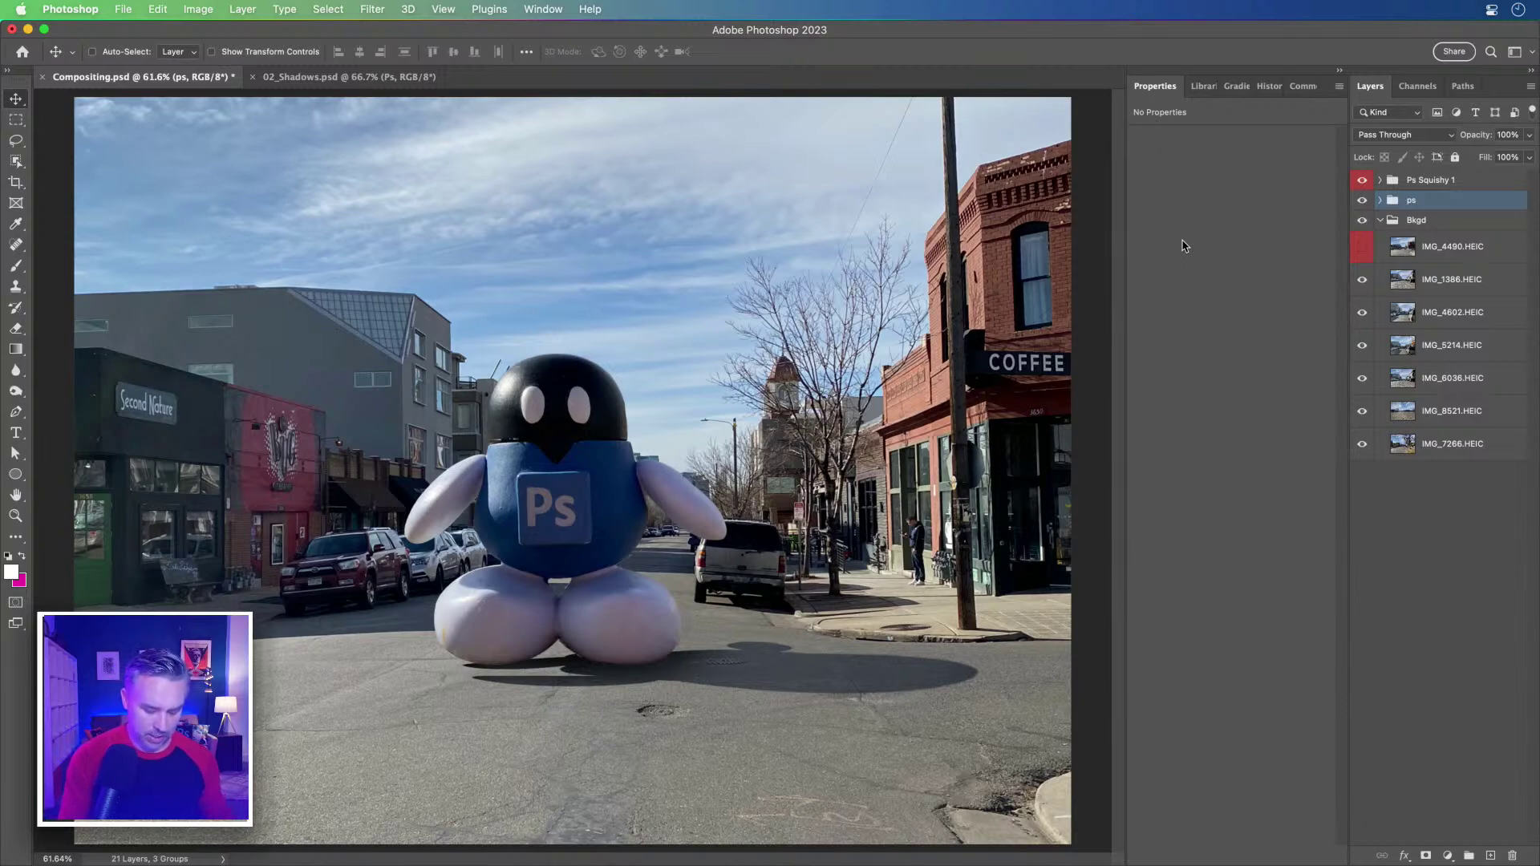
Step: Examine the finished street composite full screen, including the inflated Ps figure and its shadow on the road
key(f)
key(f)
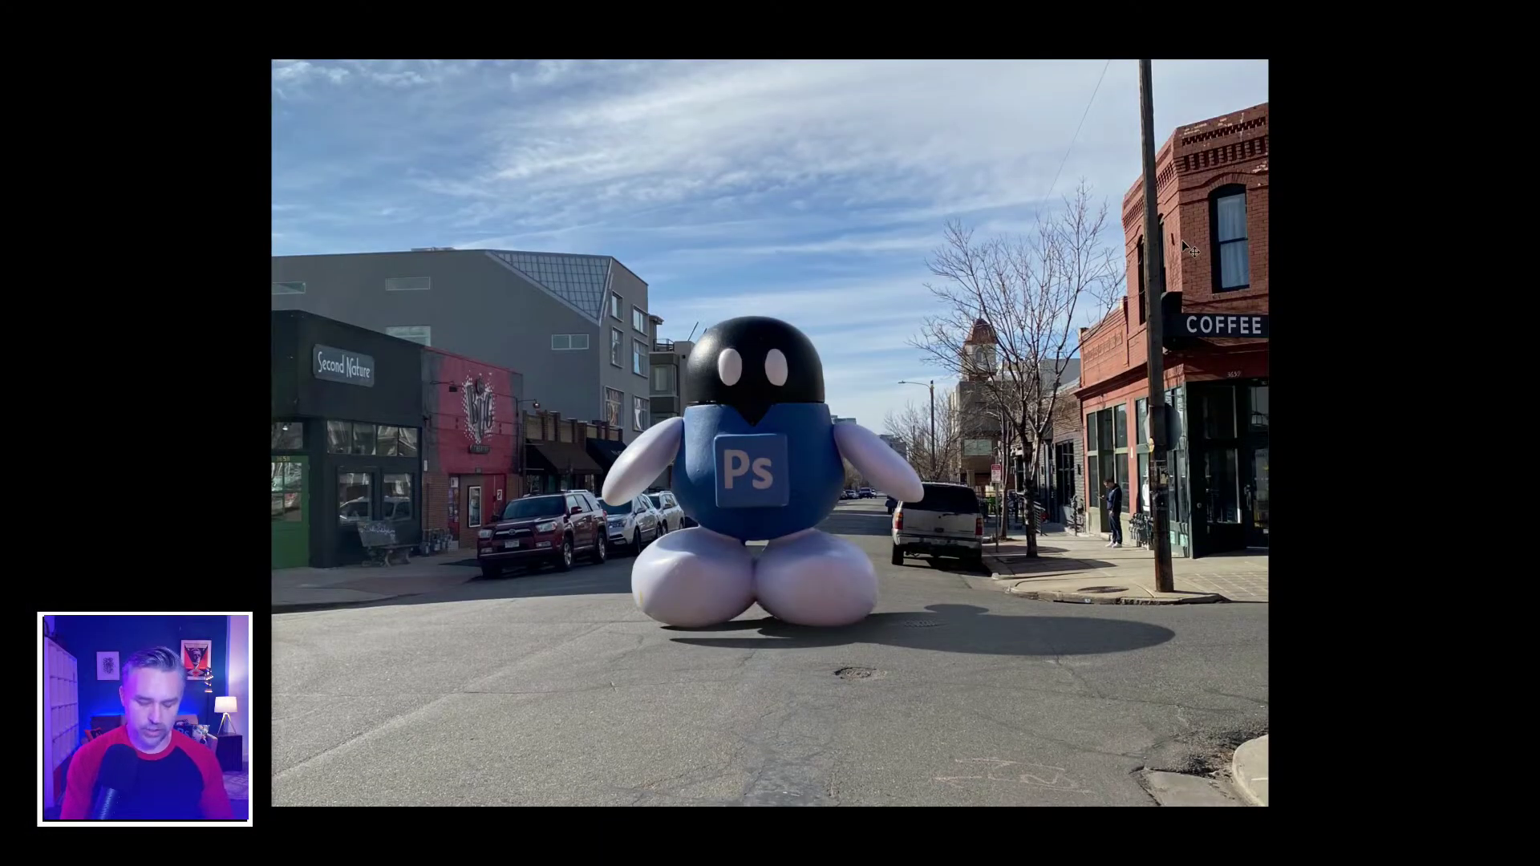
key(ctrl+plus)
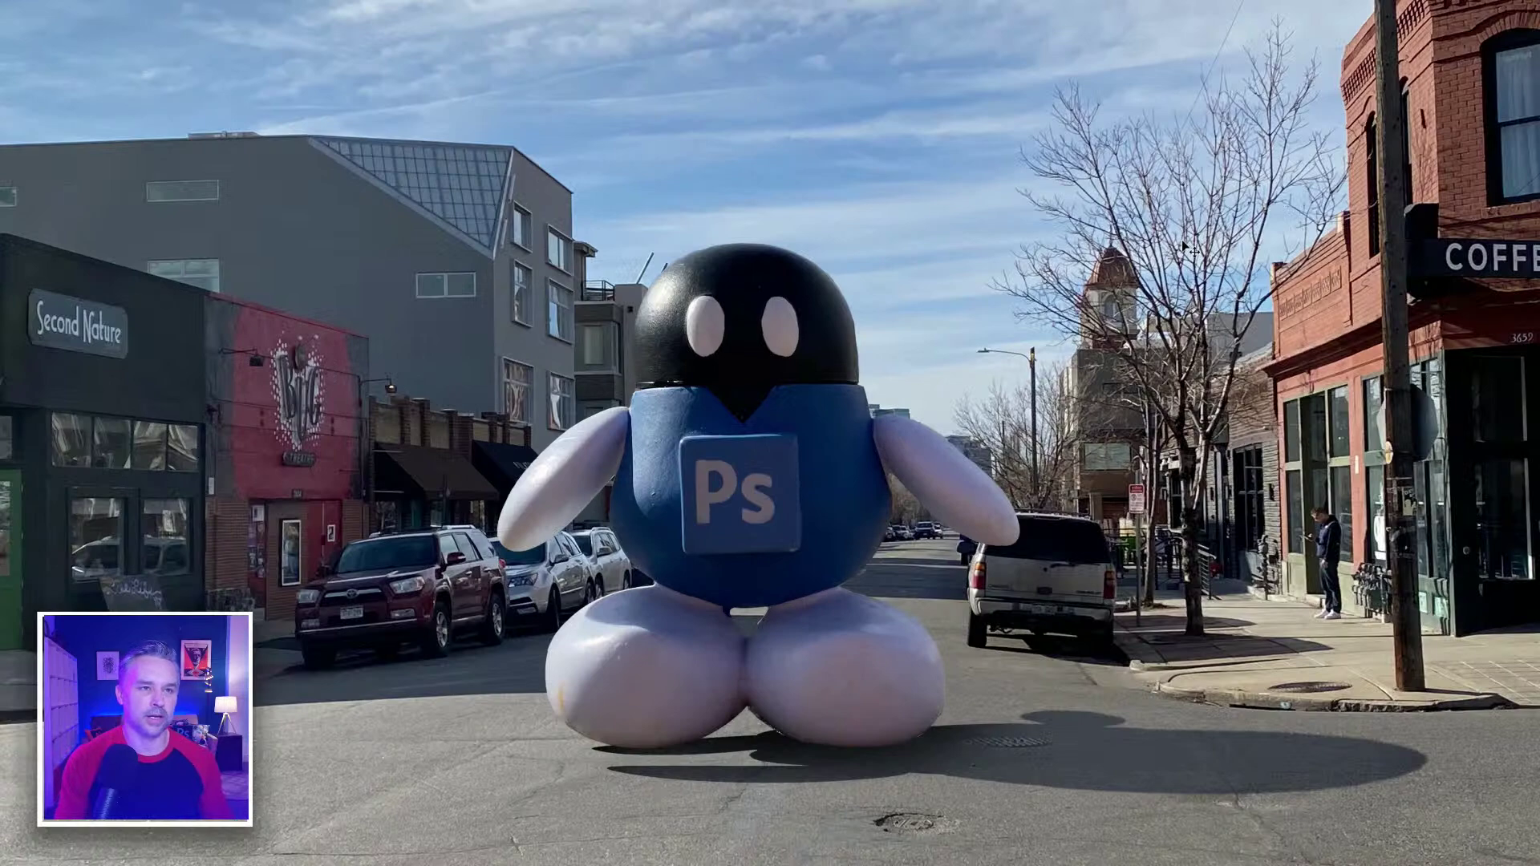
drag(1231, 240, 1178, 228)
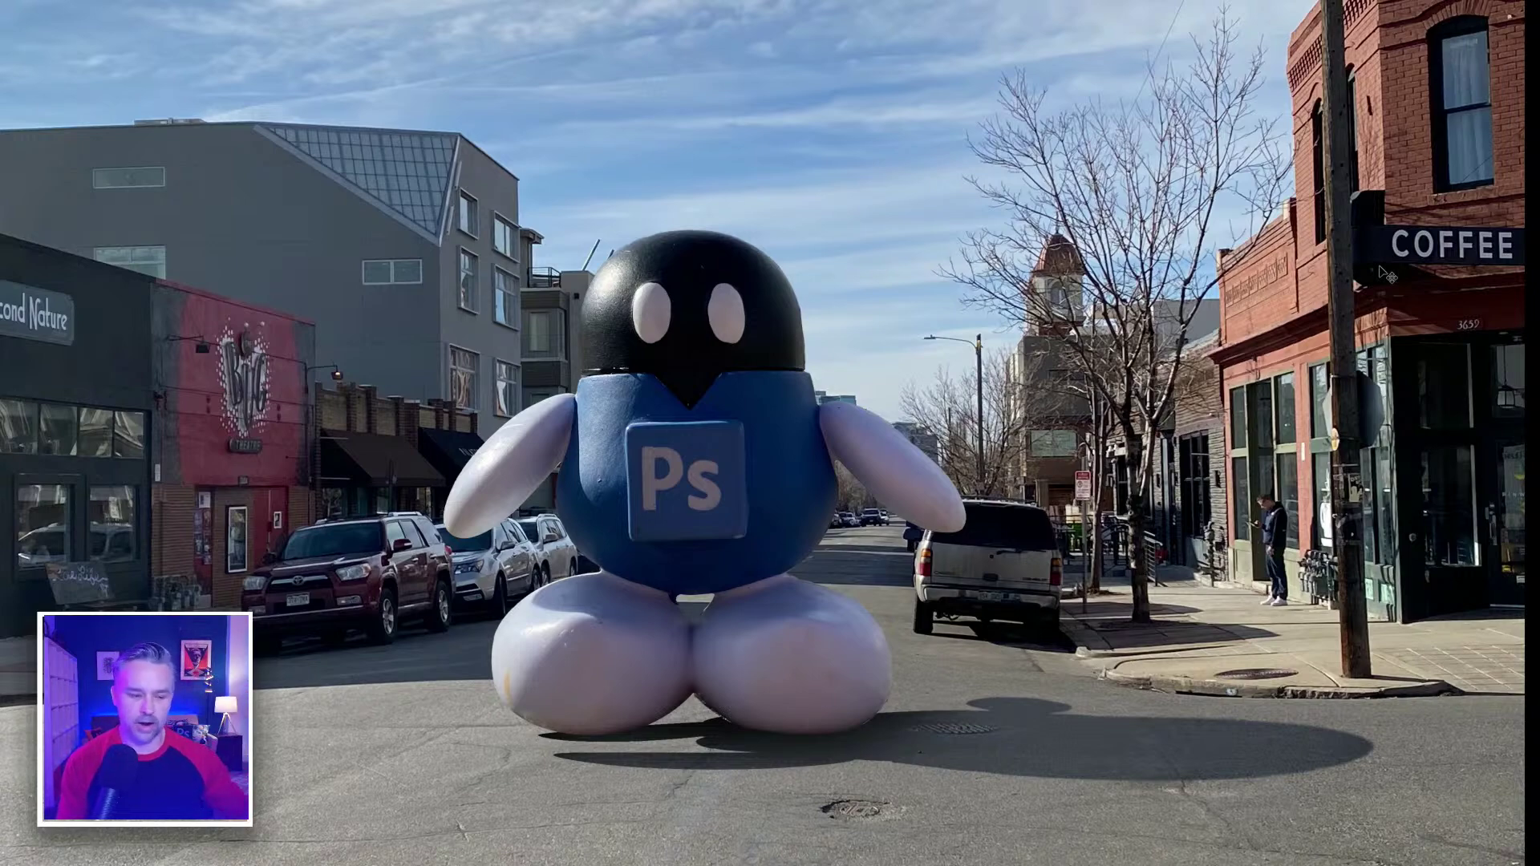
drag(231, 402, 364, 405)
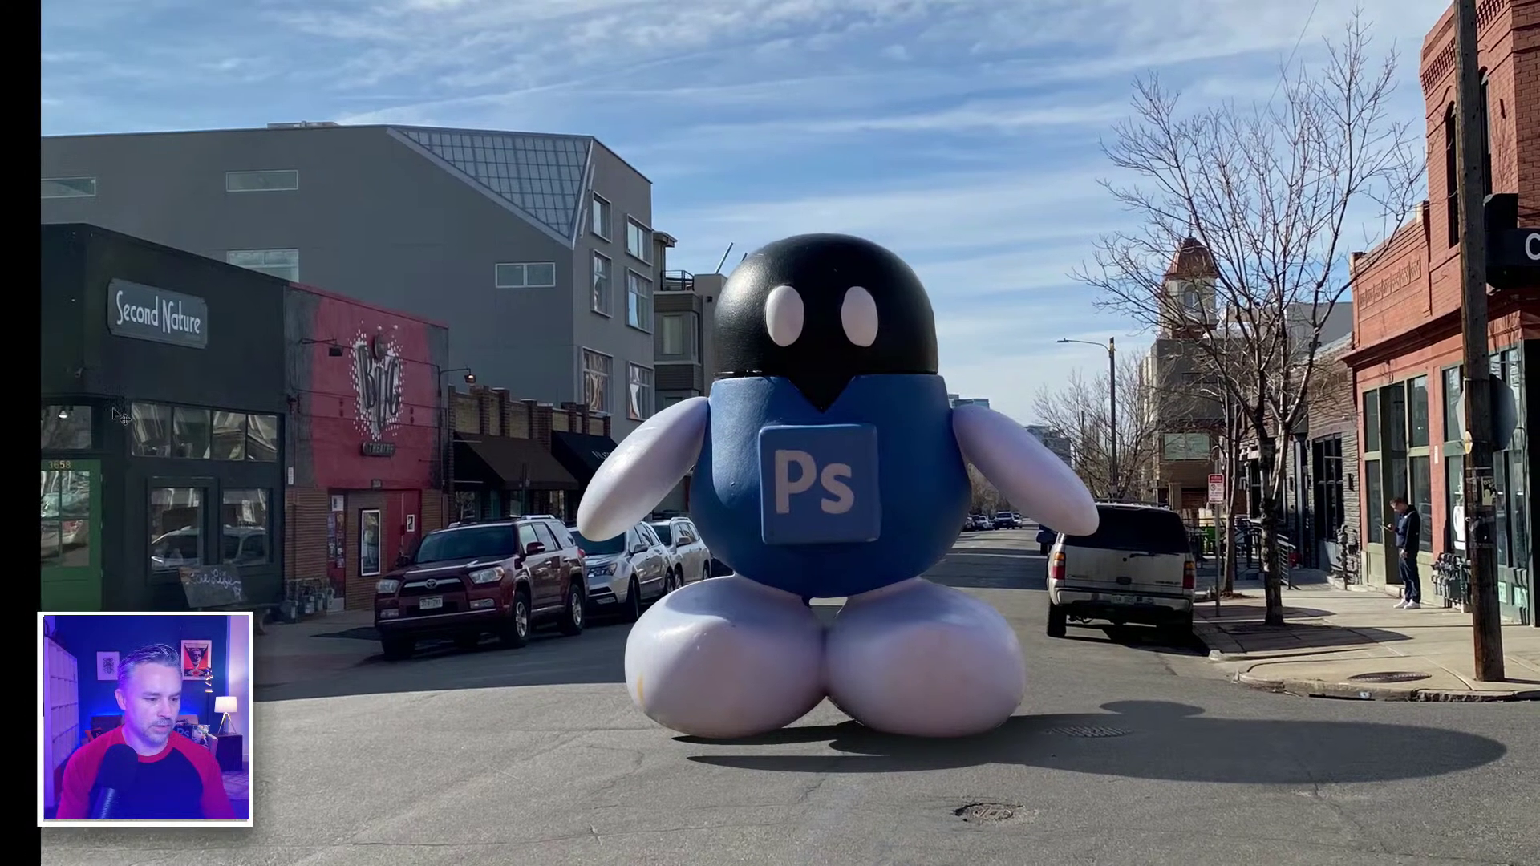
drag(592, 488, 593, 448)
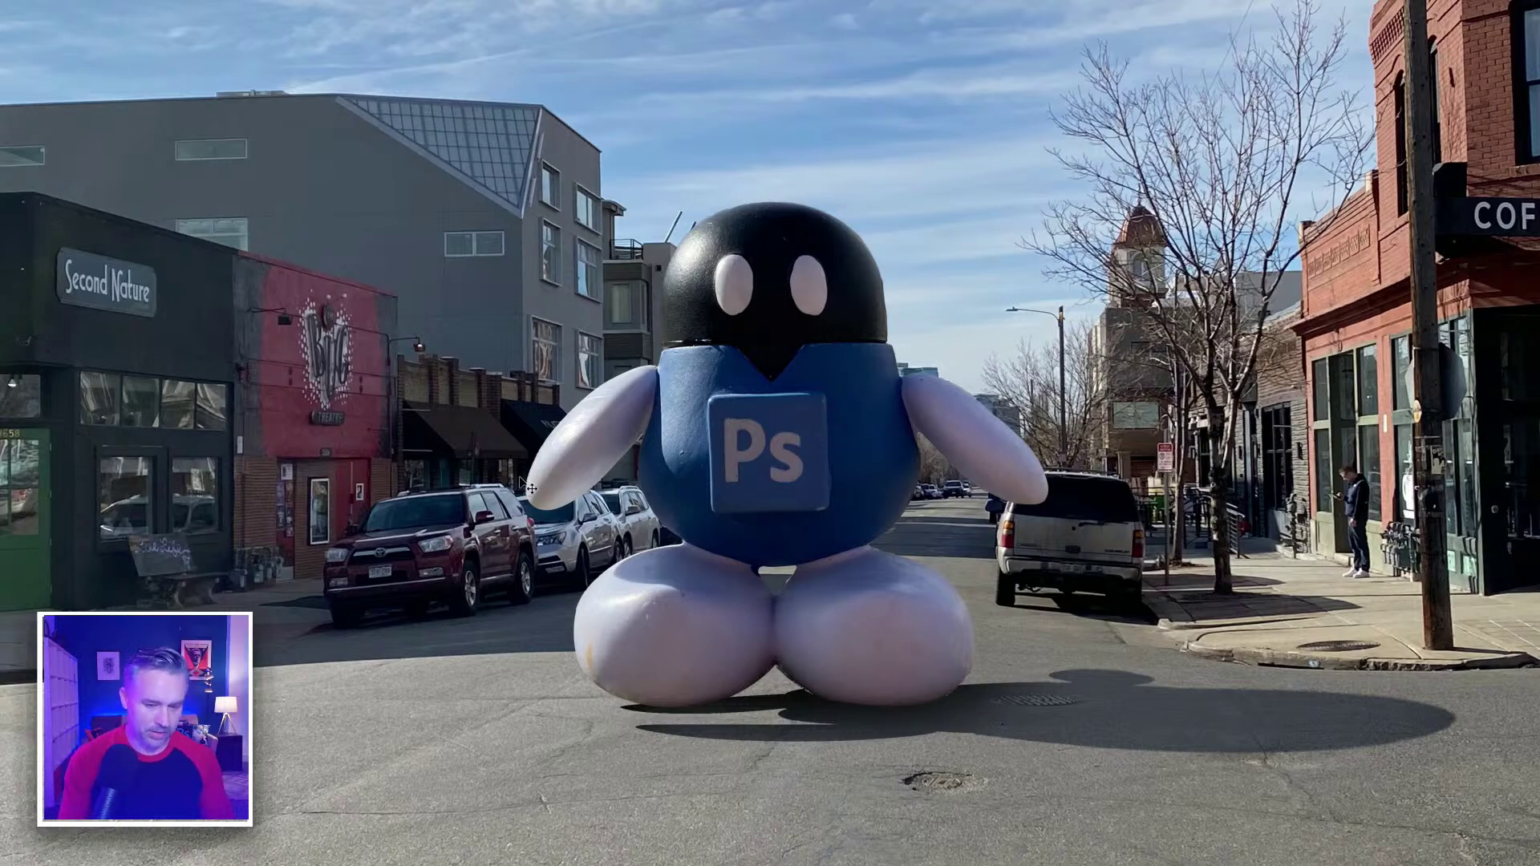
Step: Leave the full-screen view, hide the Ps Squishy 1 group and collapse the Properties area to view the second composite
key(f)
click(1361, 183)
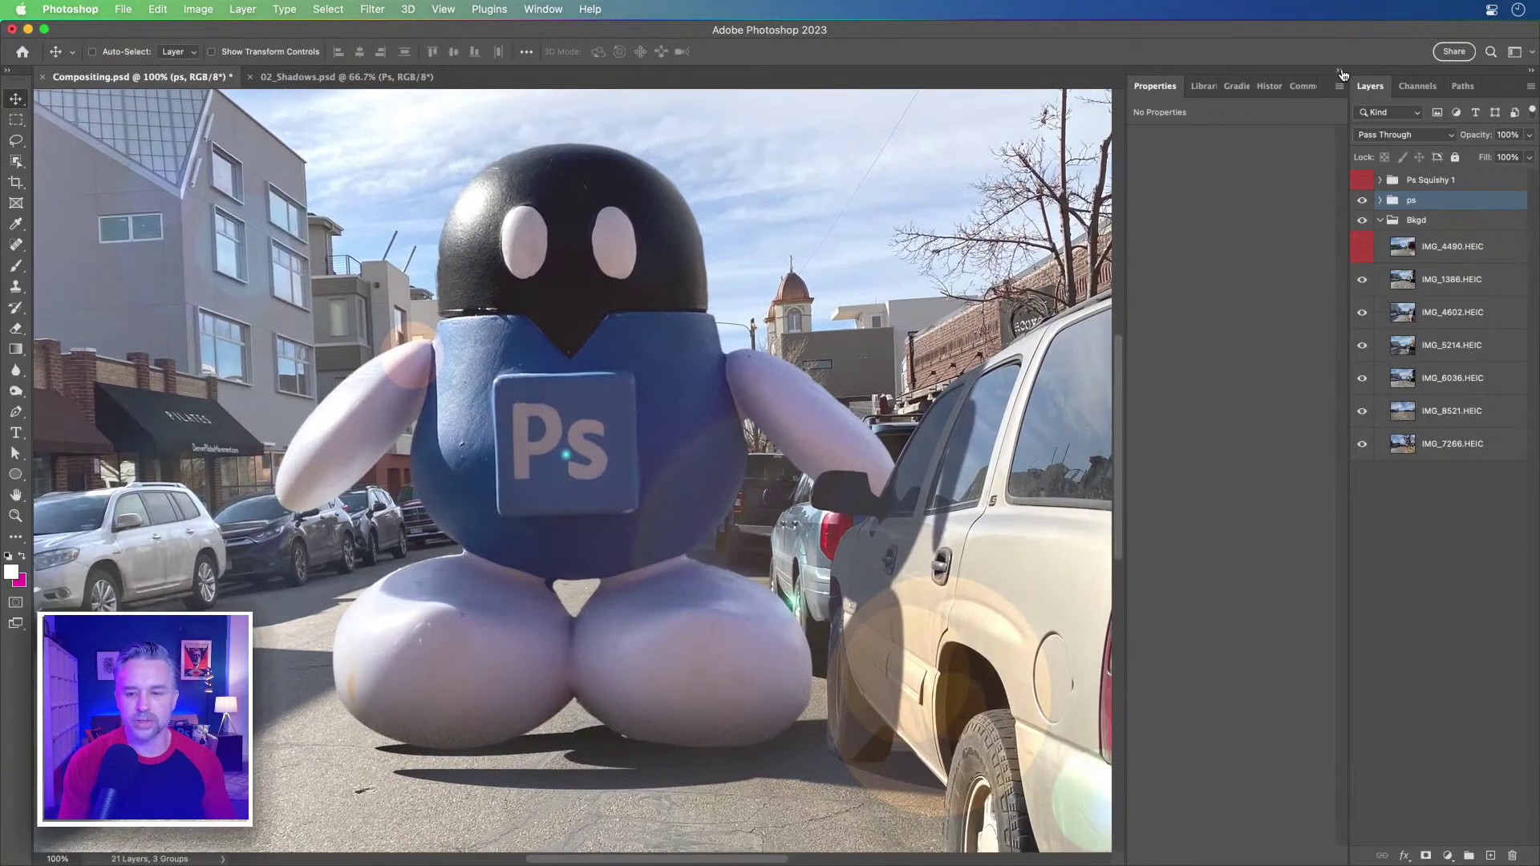
click(1339, 71)
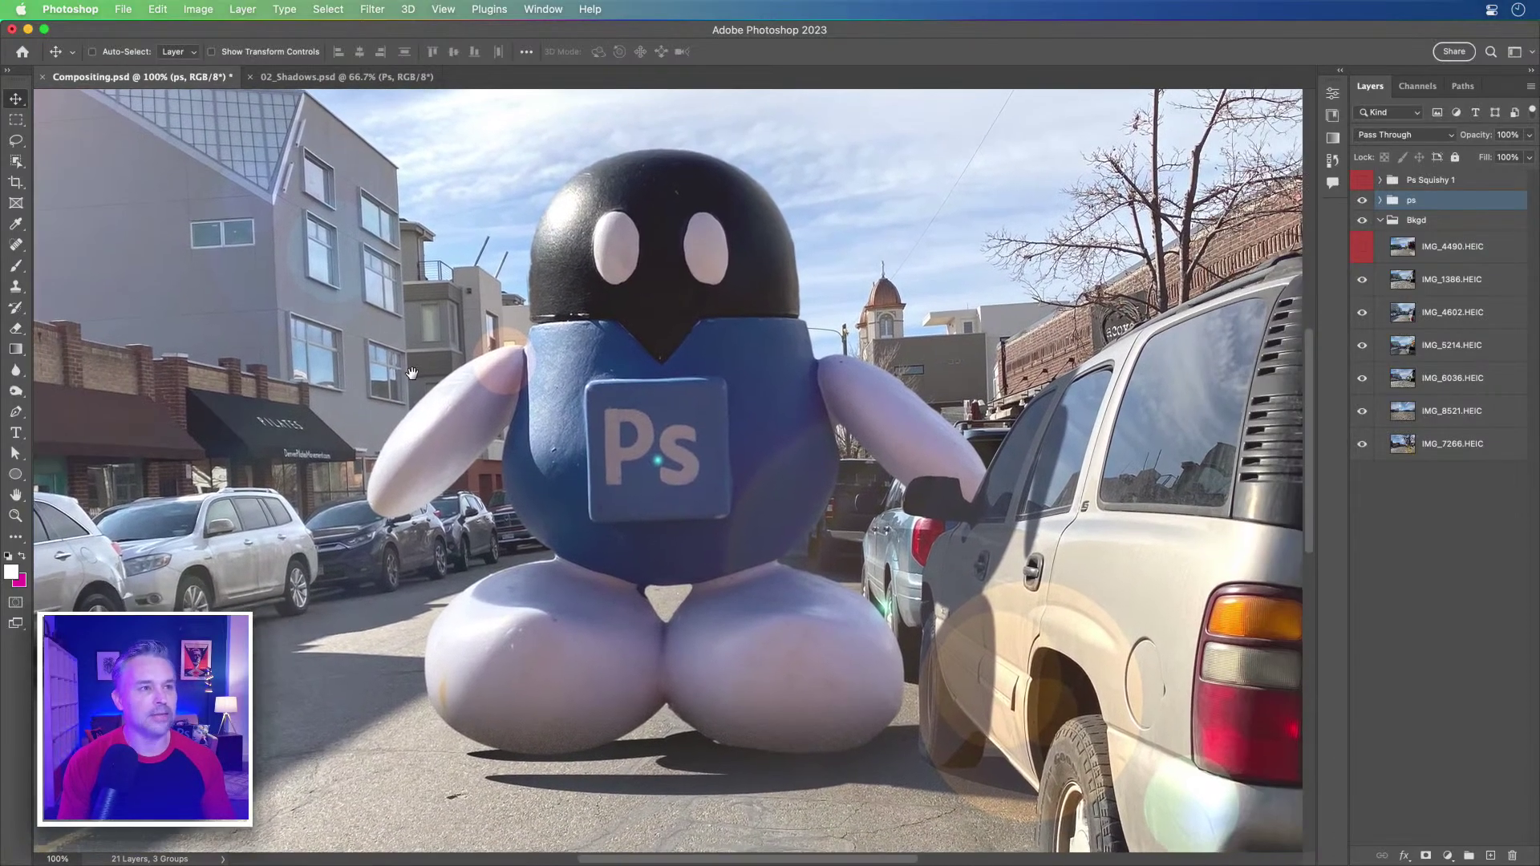
drag(412, 373, 341, 359)
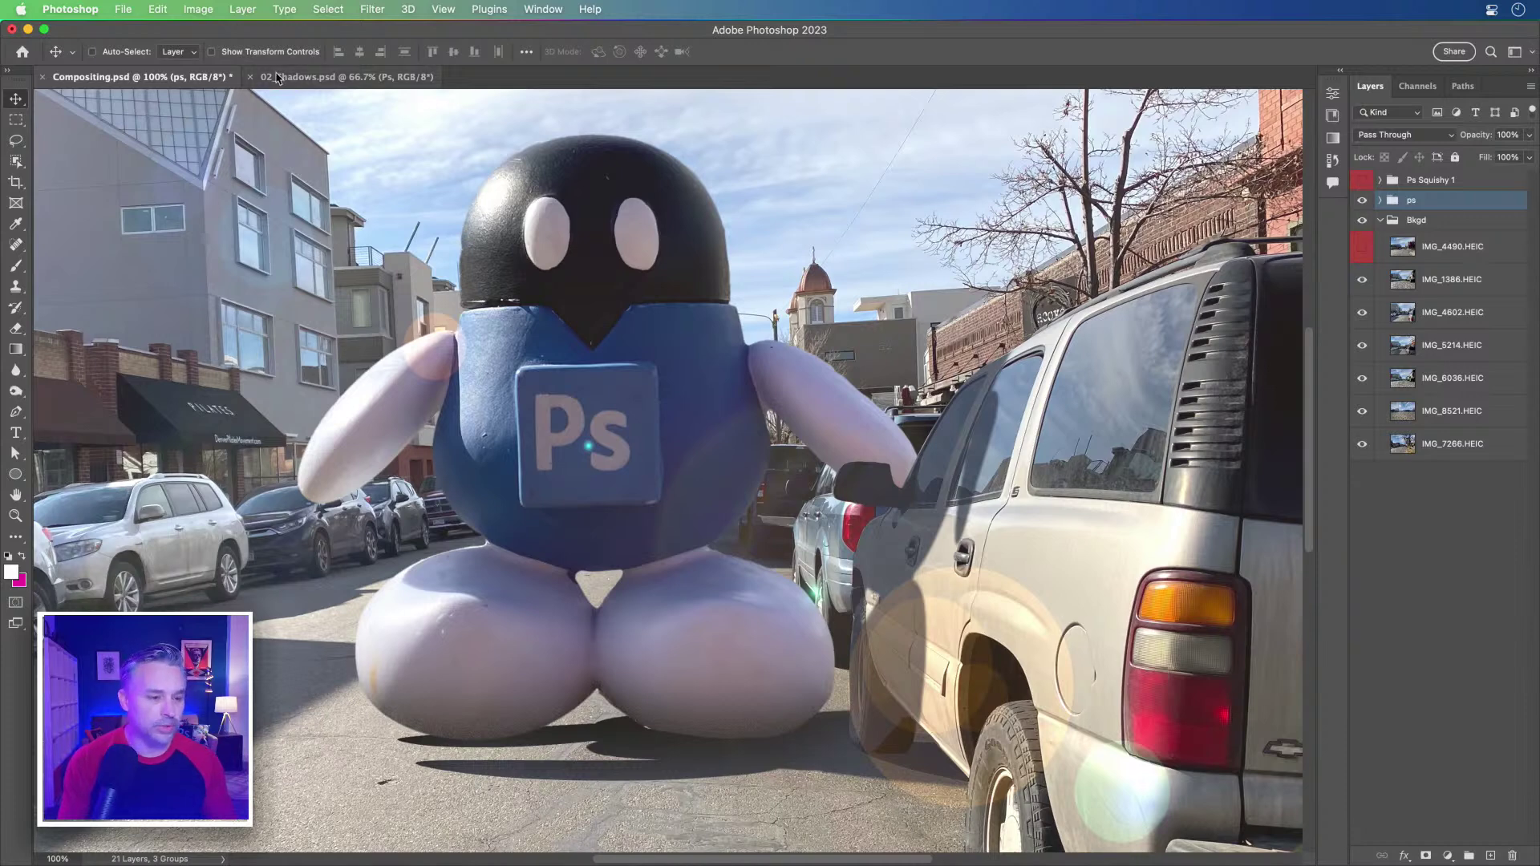
Step: Switch to the 02_Shadows.psd document and view it at 100%
click(327, 77)
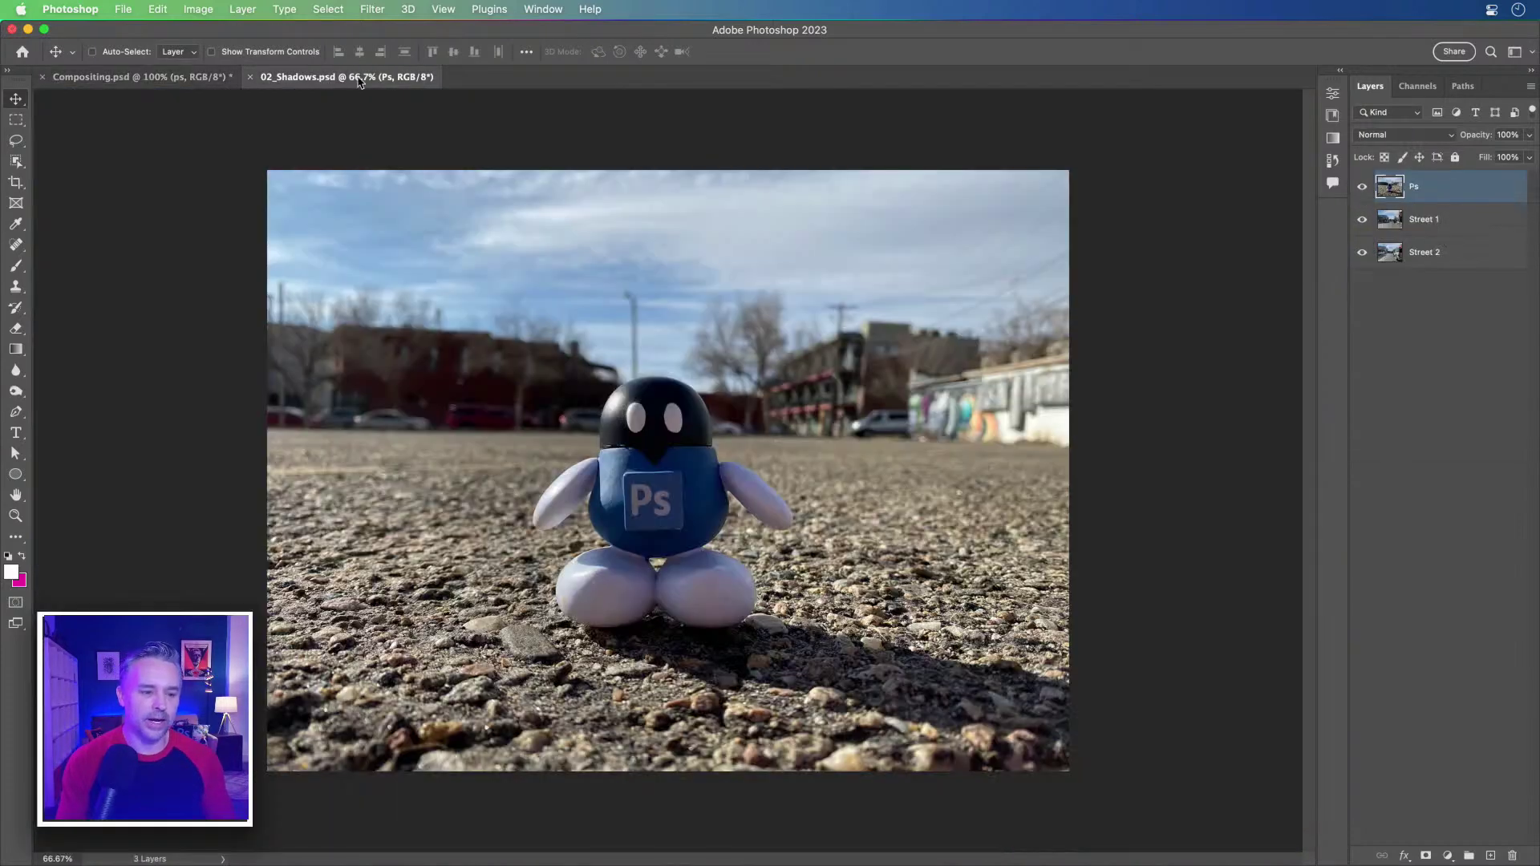
key(super+minus)
key(super+equal)
key(super+equal)
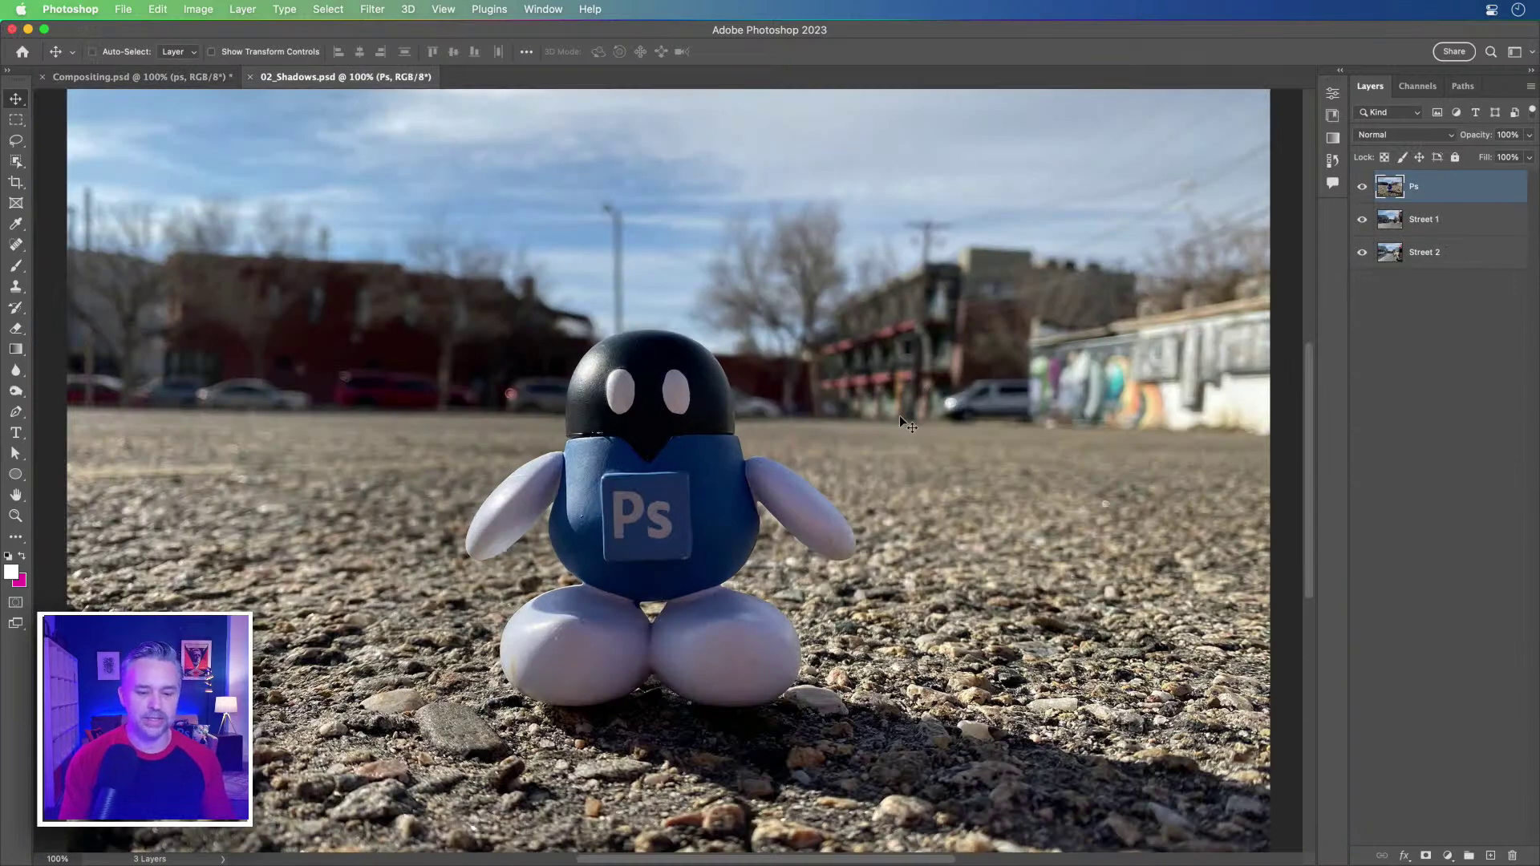
Step: Open 02_Shadows.psd from the PsDCC folder in Finder and select its Ps layer
mouse_move(297, 842)
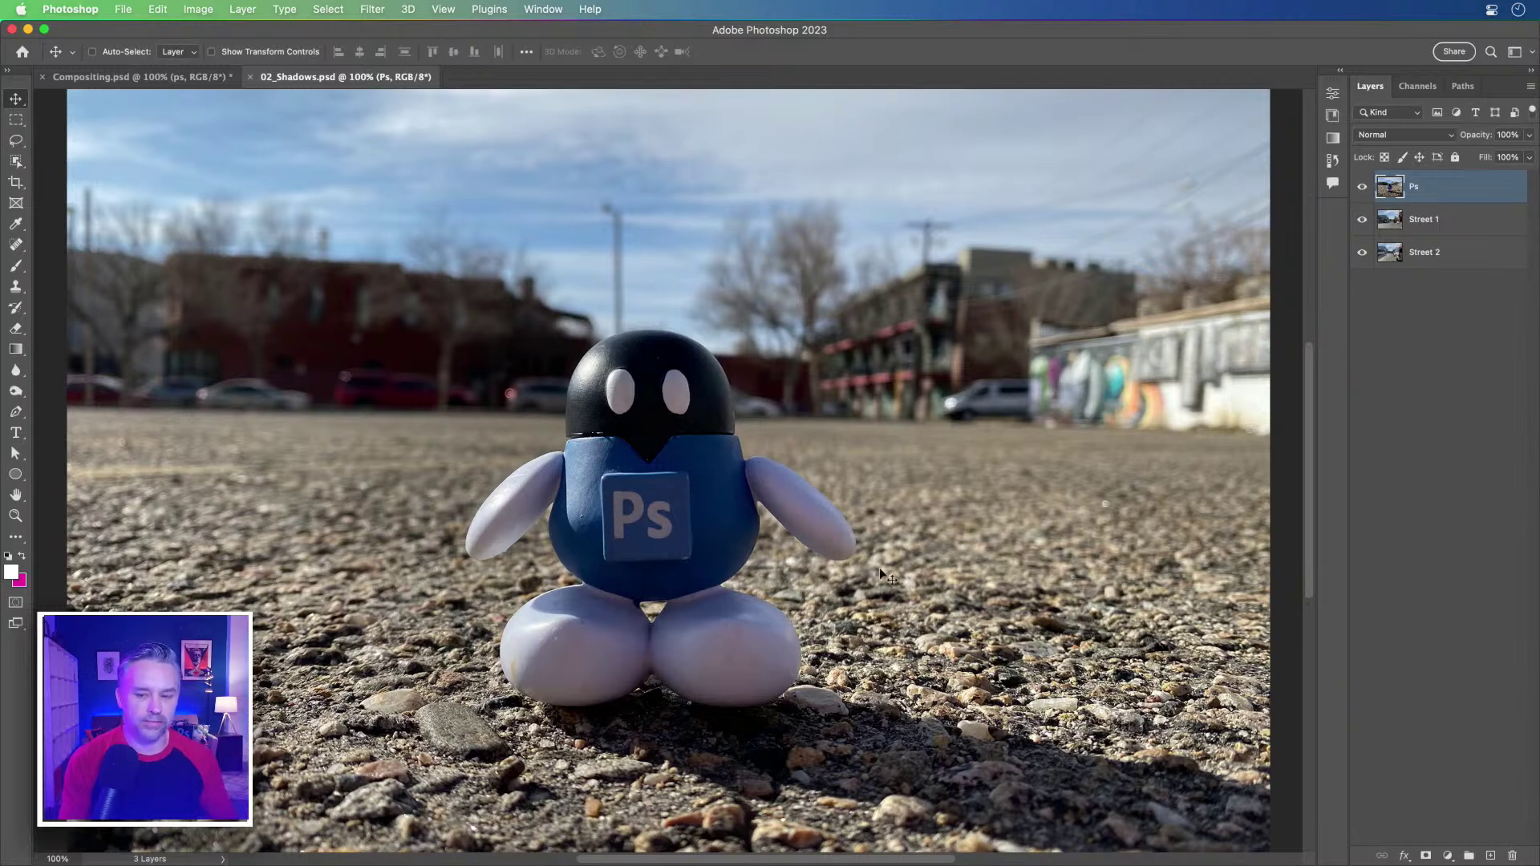
click(31, 848)
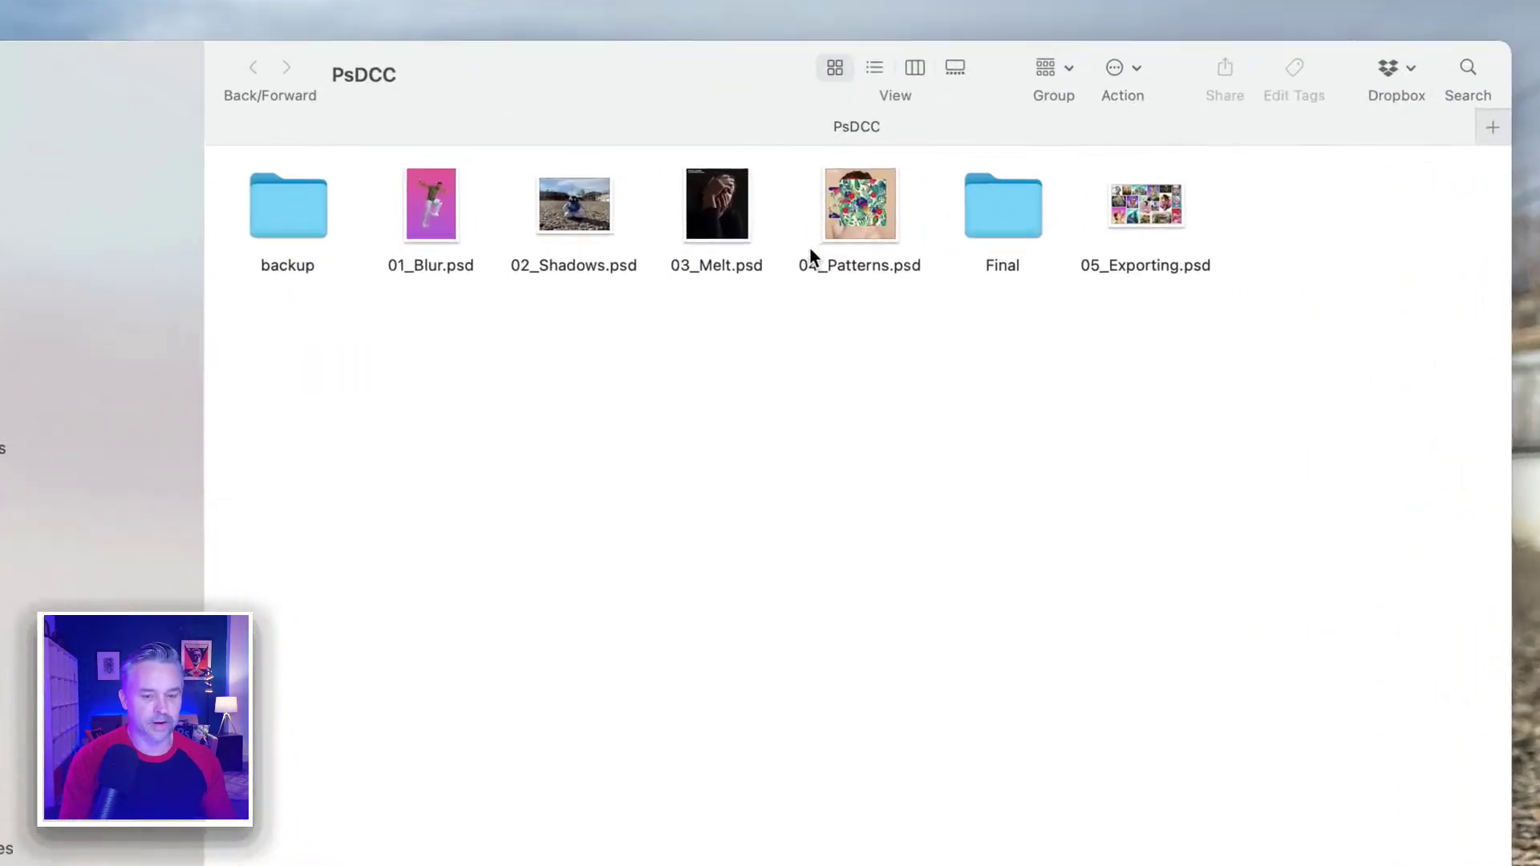
click(435, 205)
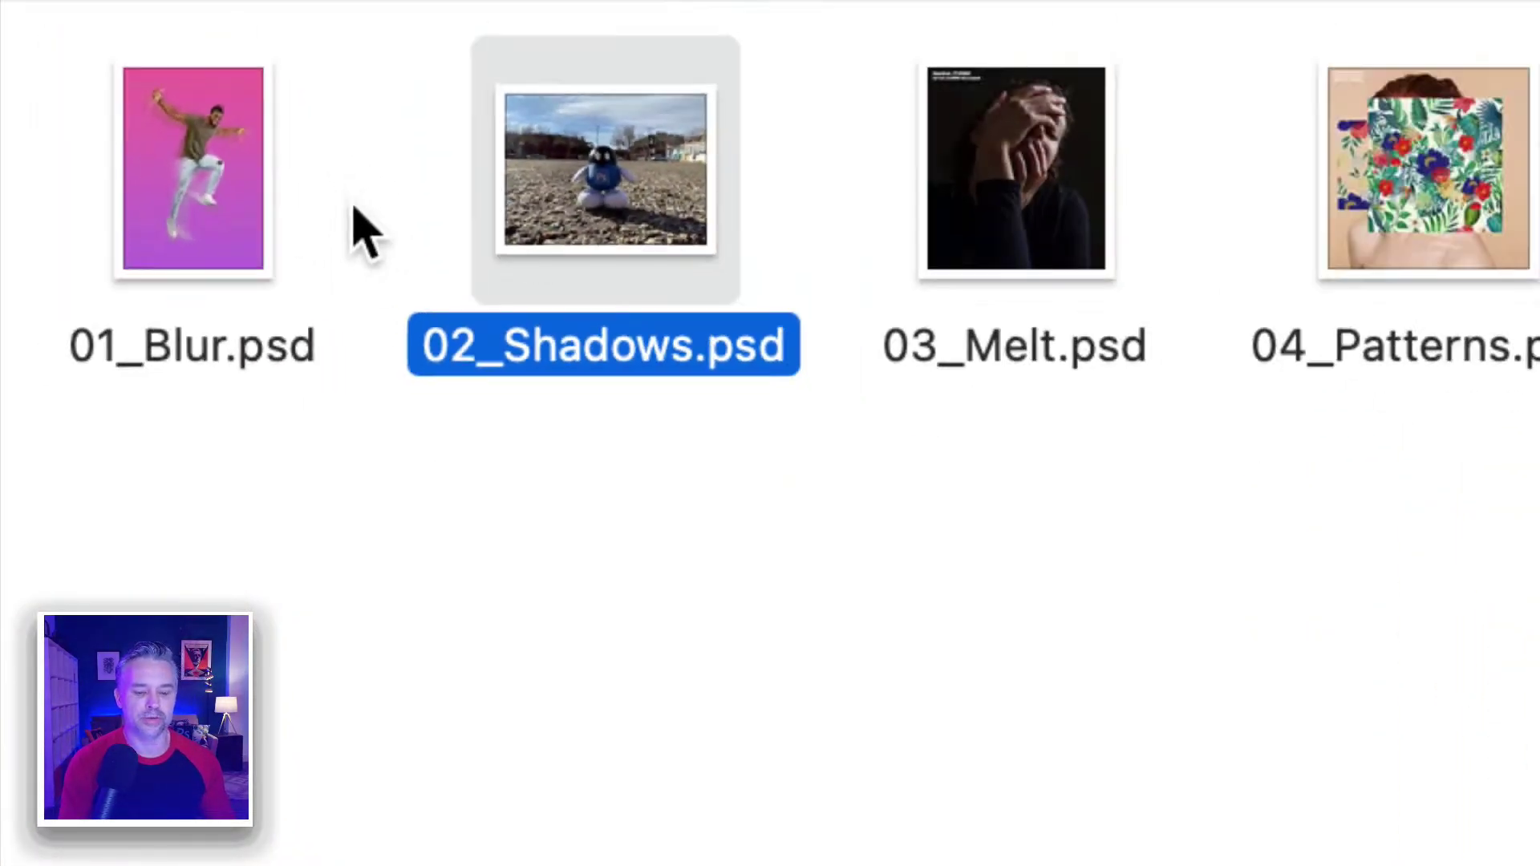
double_click(482, 232)
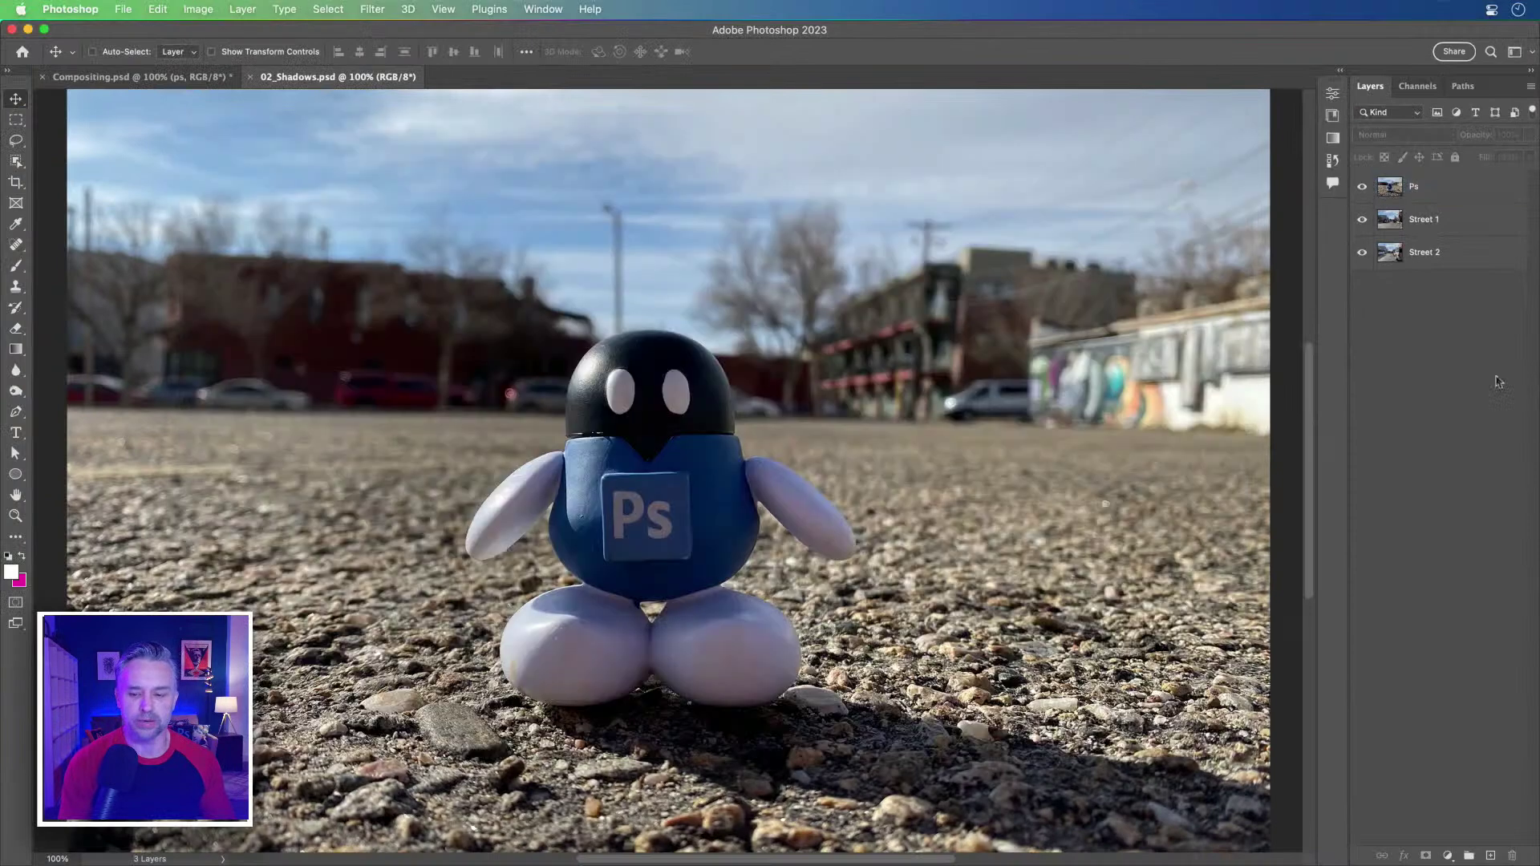
click(1418, 196)
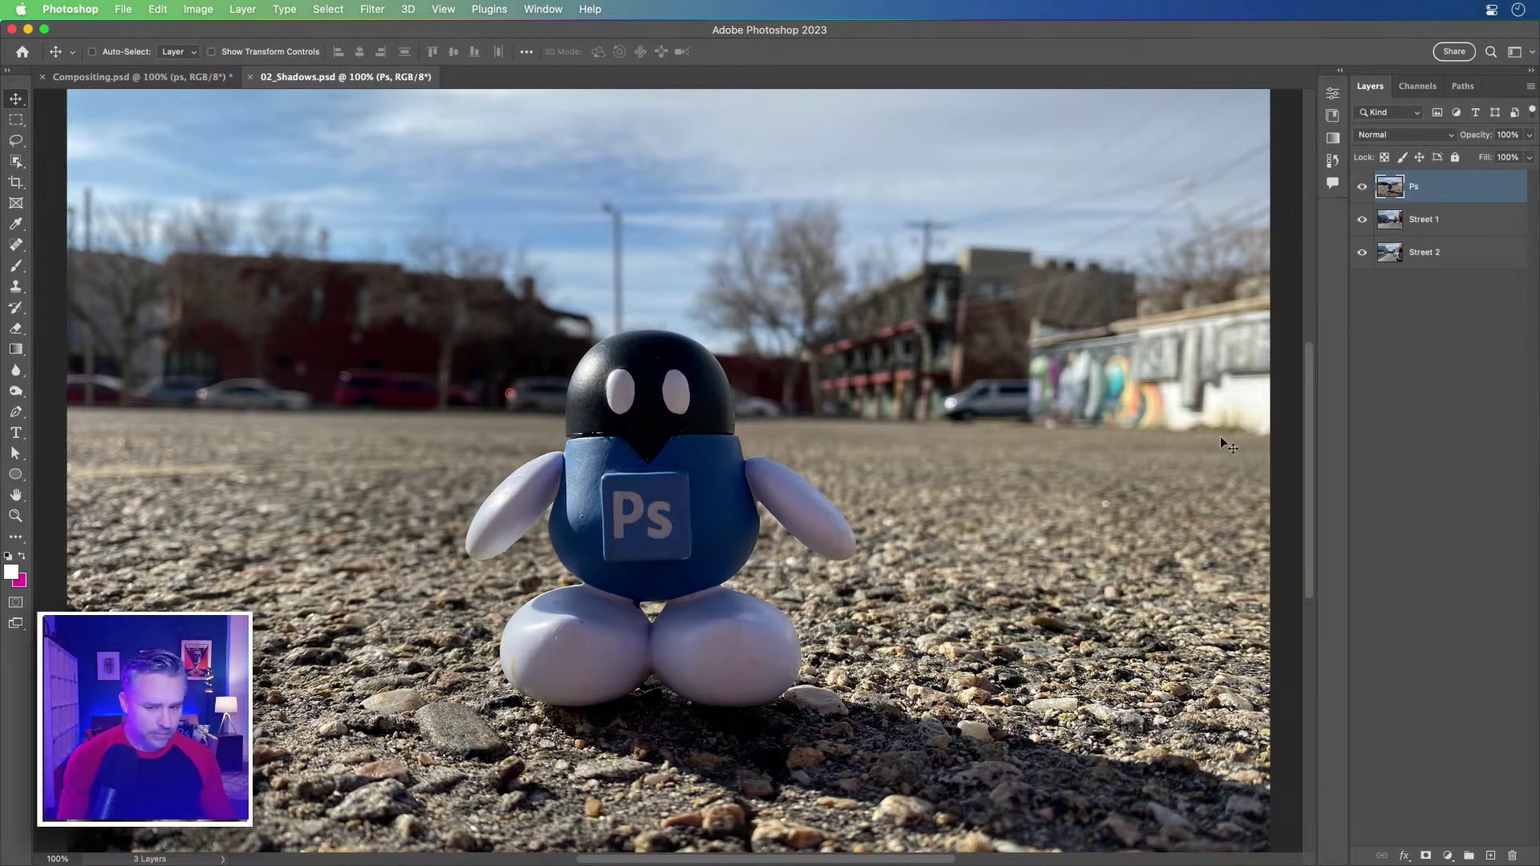
Step: Toggle the visibility of the Ps and Street 1 layers to review each photo, finishing with all layers shown
click(1361, 188)
click(1363, 220)
click(1363, 221)
click(1364, 189)
click(1364, 190)
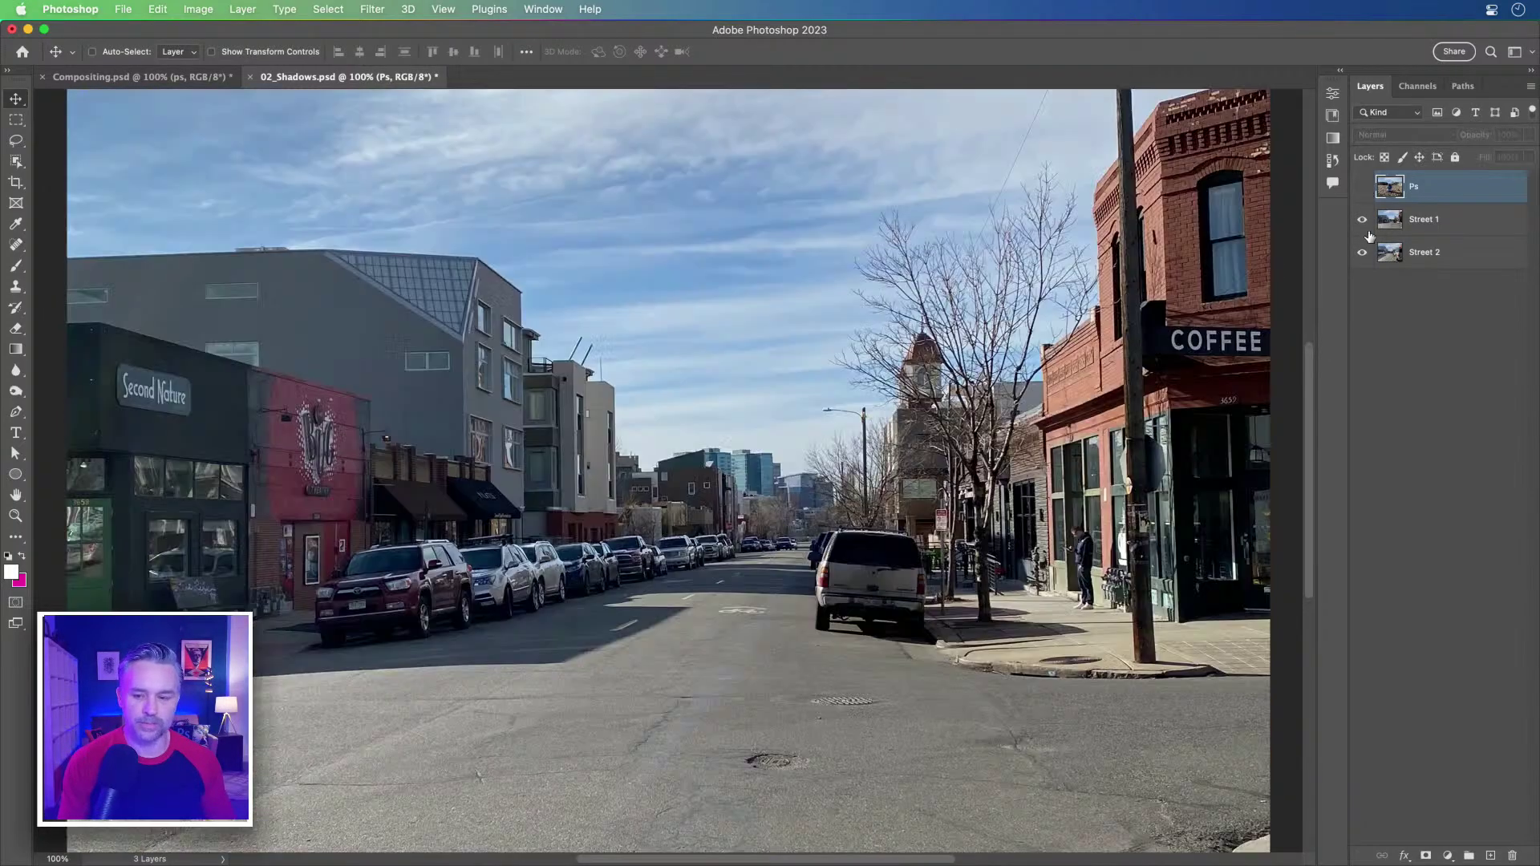
click(1362, 220)
click(1362, 221)
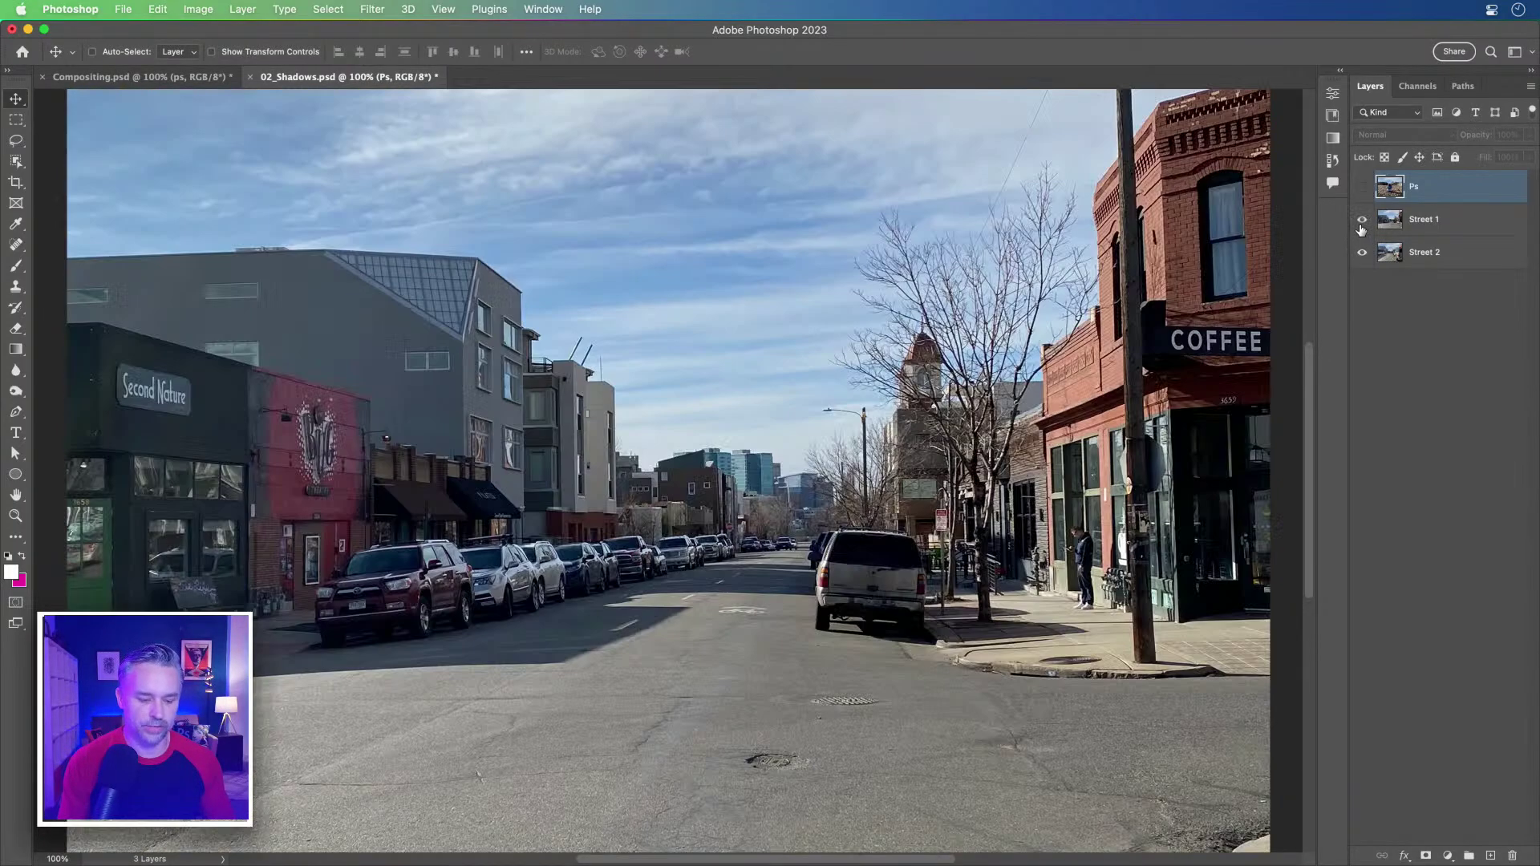
click(1362, 190)
Step: Examine the natural shadow on the gravel beneath and beside the figure's feet
drag(620, 638, 682, 462)
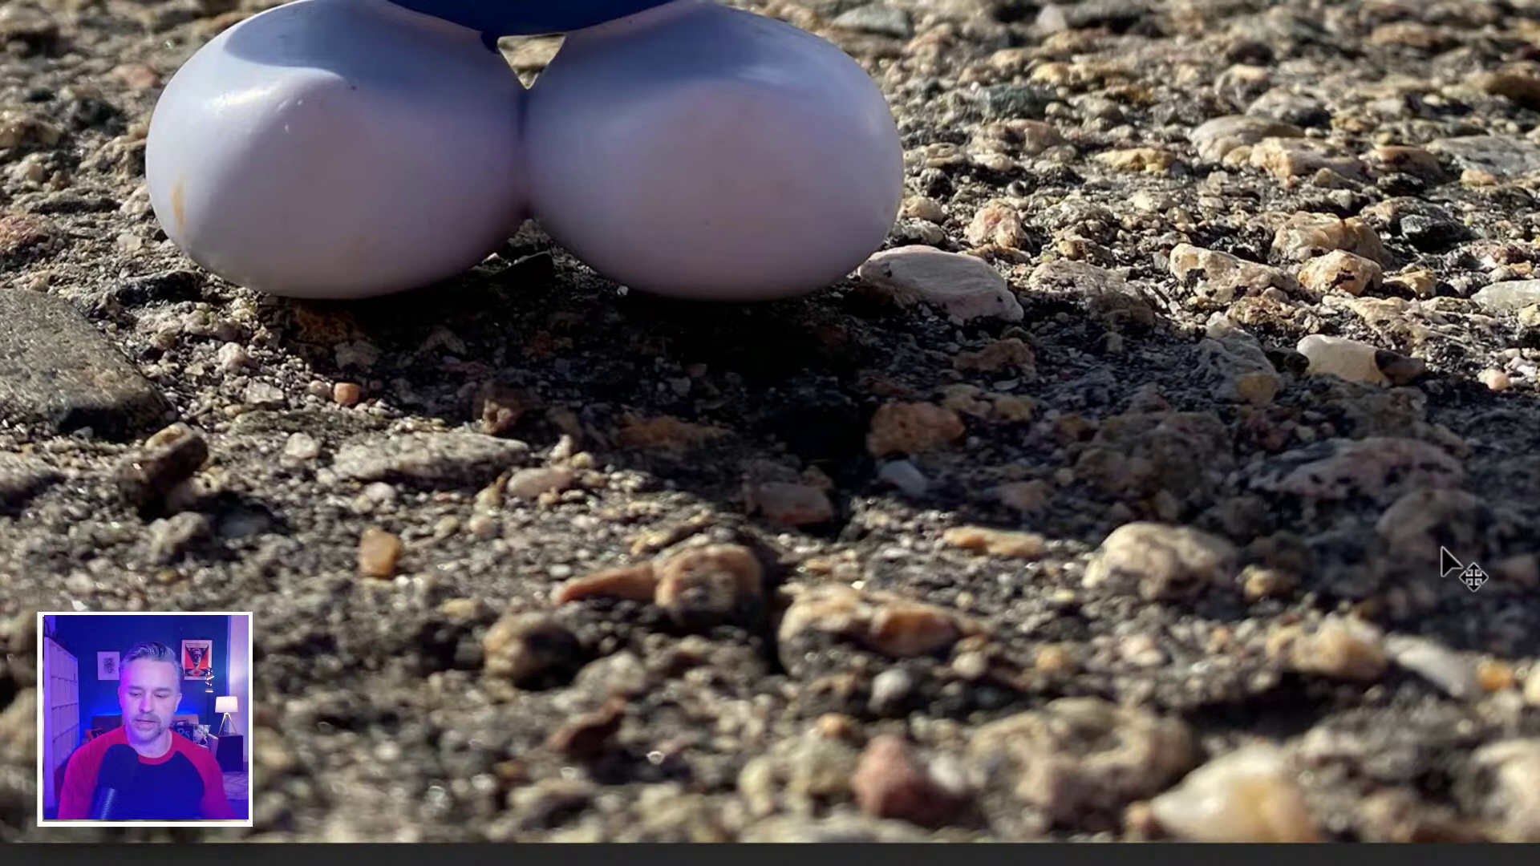
right_click(1154, 487)
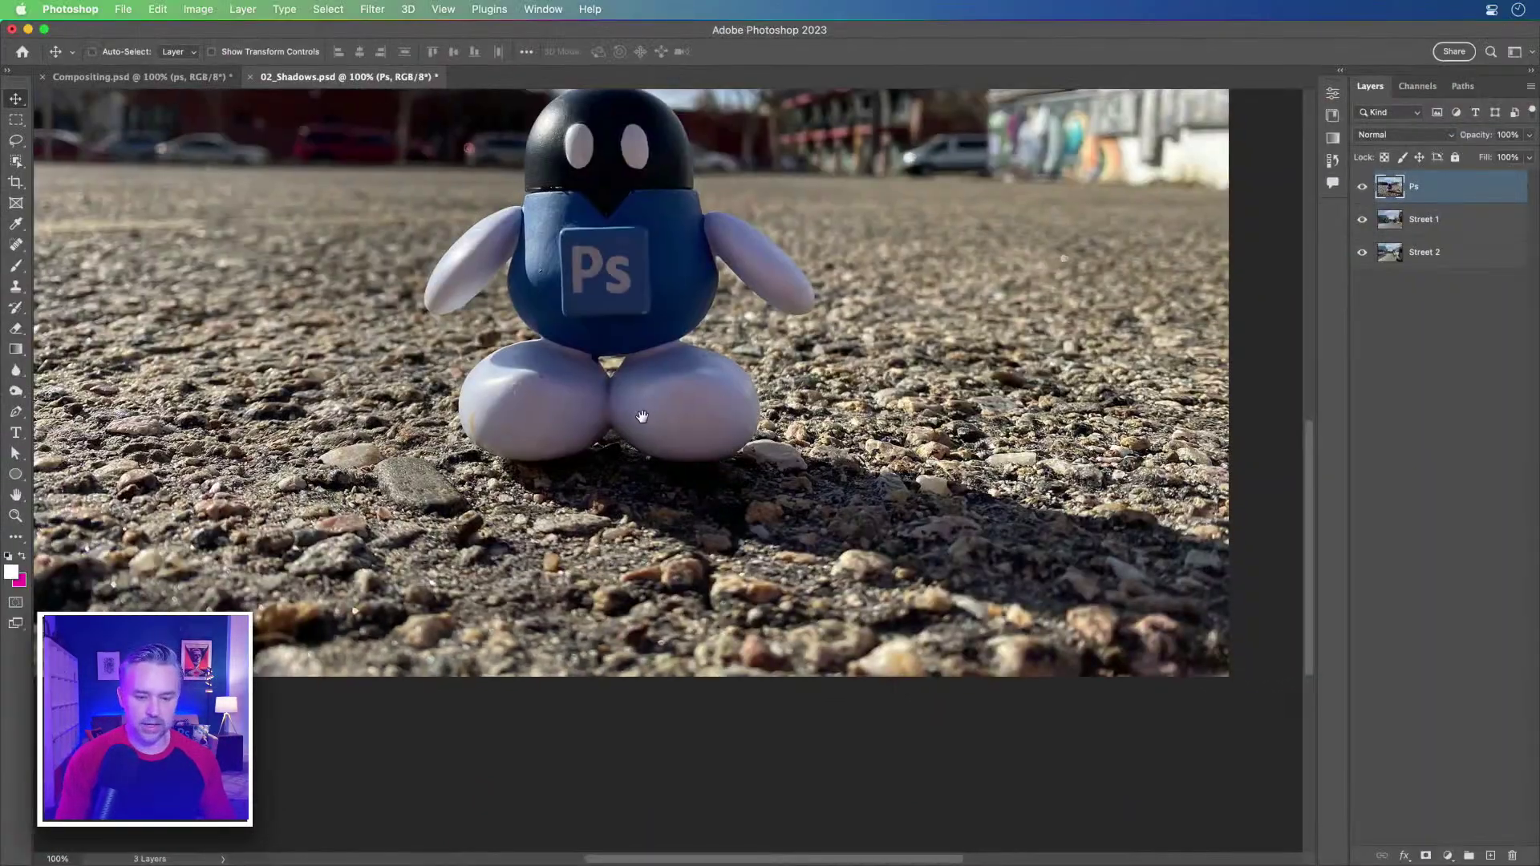
scroll(699, 592, up, 5)
drag(700, 592, 701, 617)
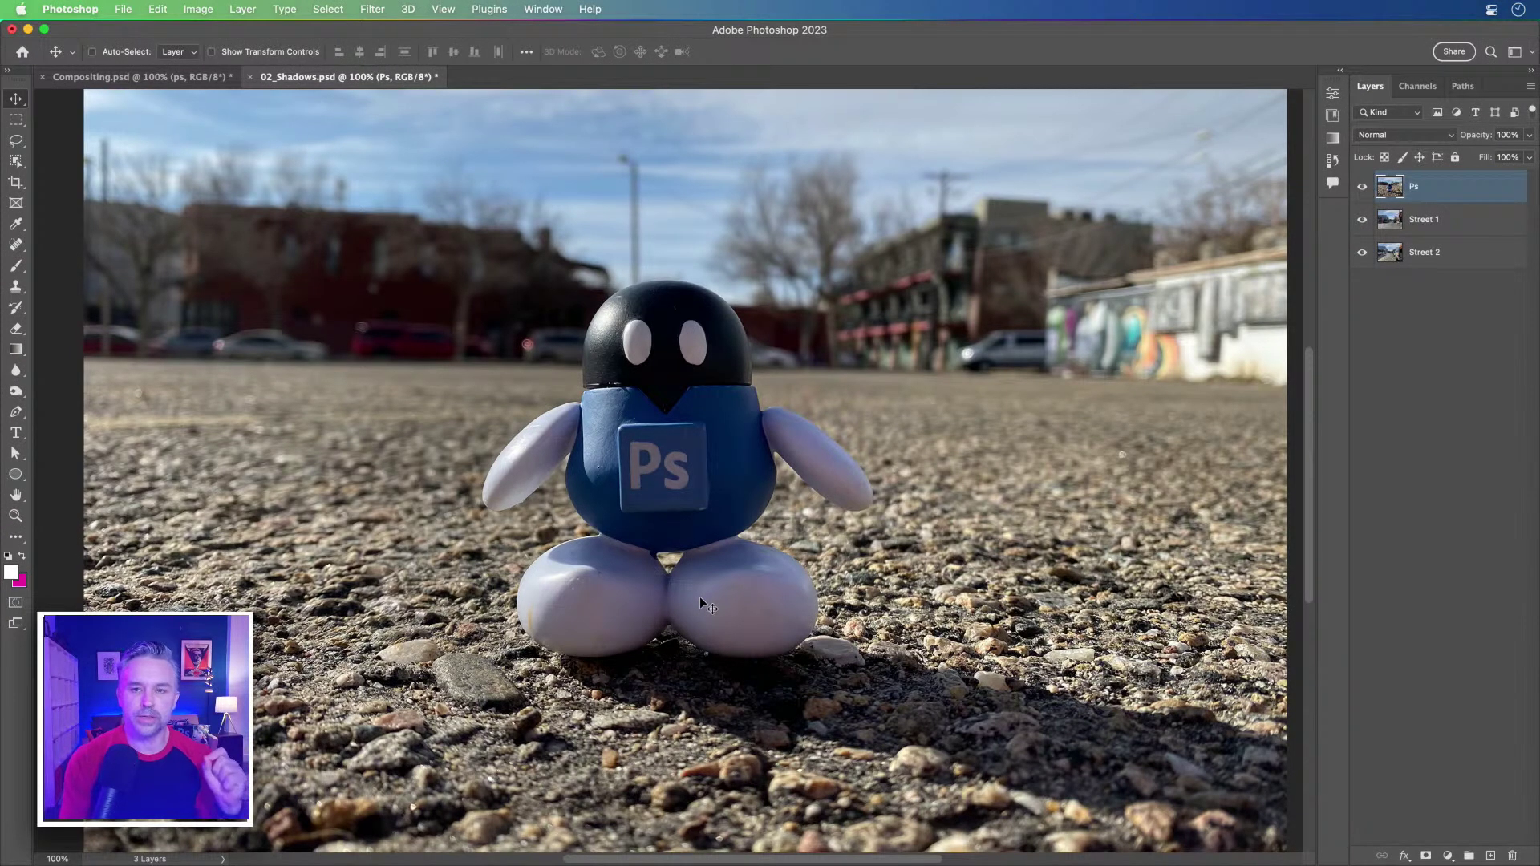
Step: Hide the Ps layer and turn Street 1 off and on to compare the two street backgrounds
click(522, 8)
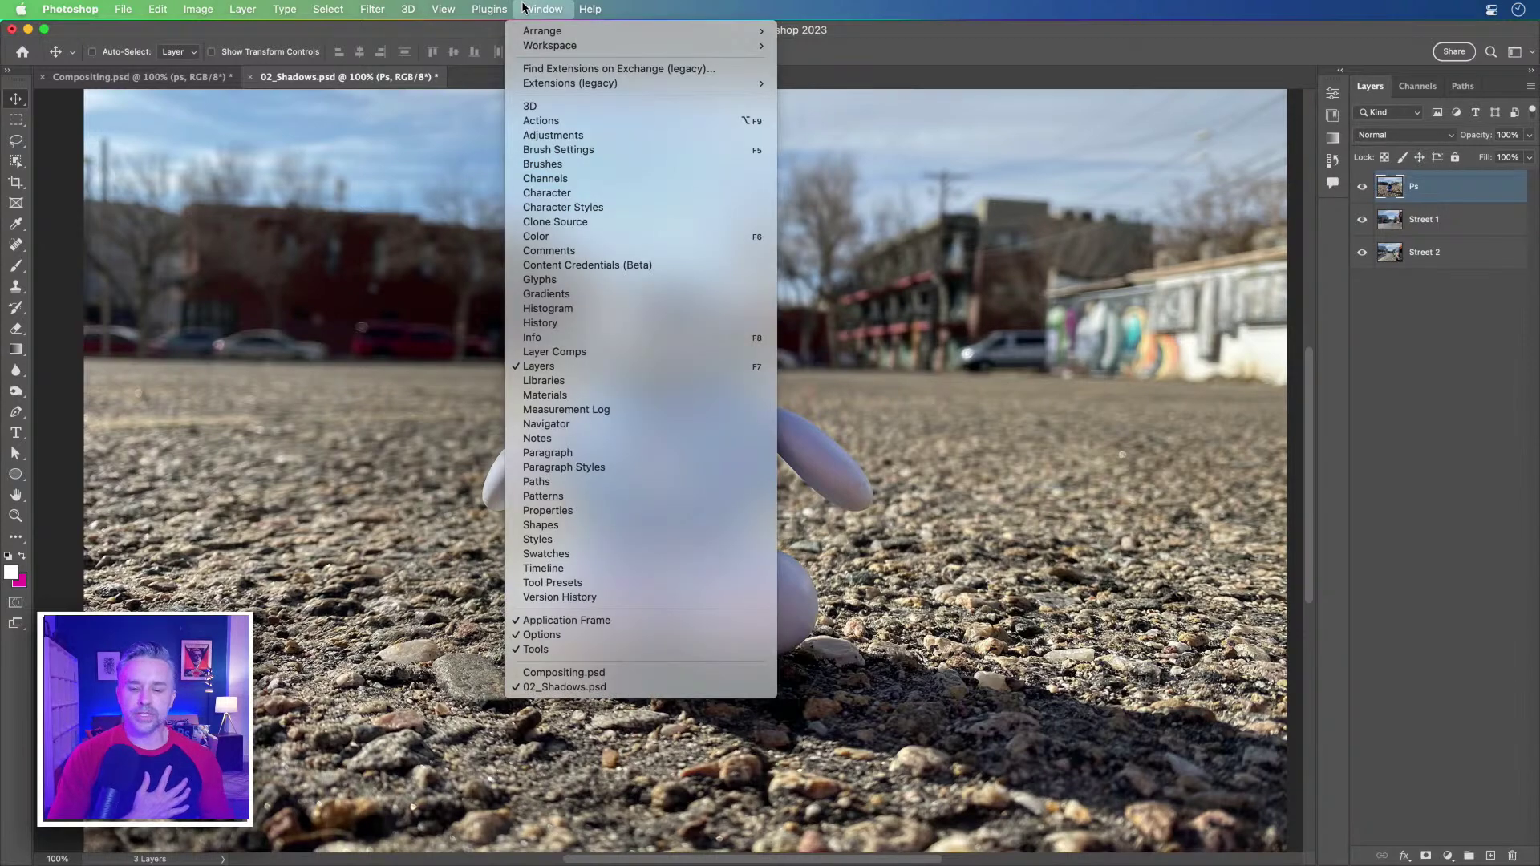
click(1381, 210)
click(1361, 187)
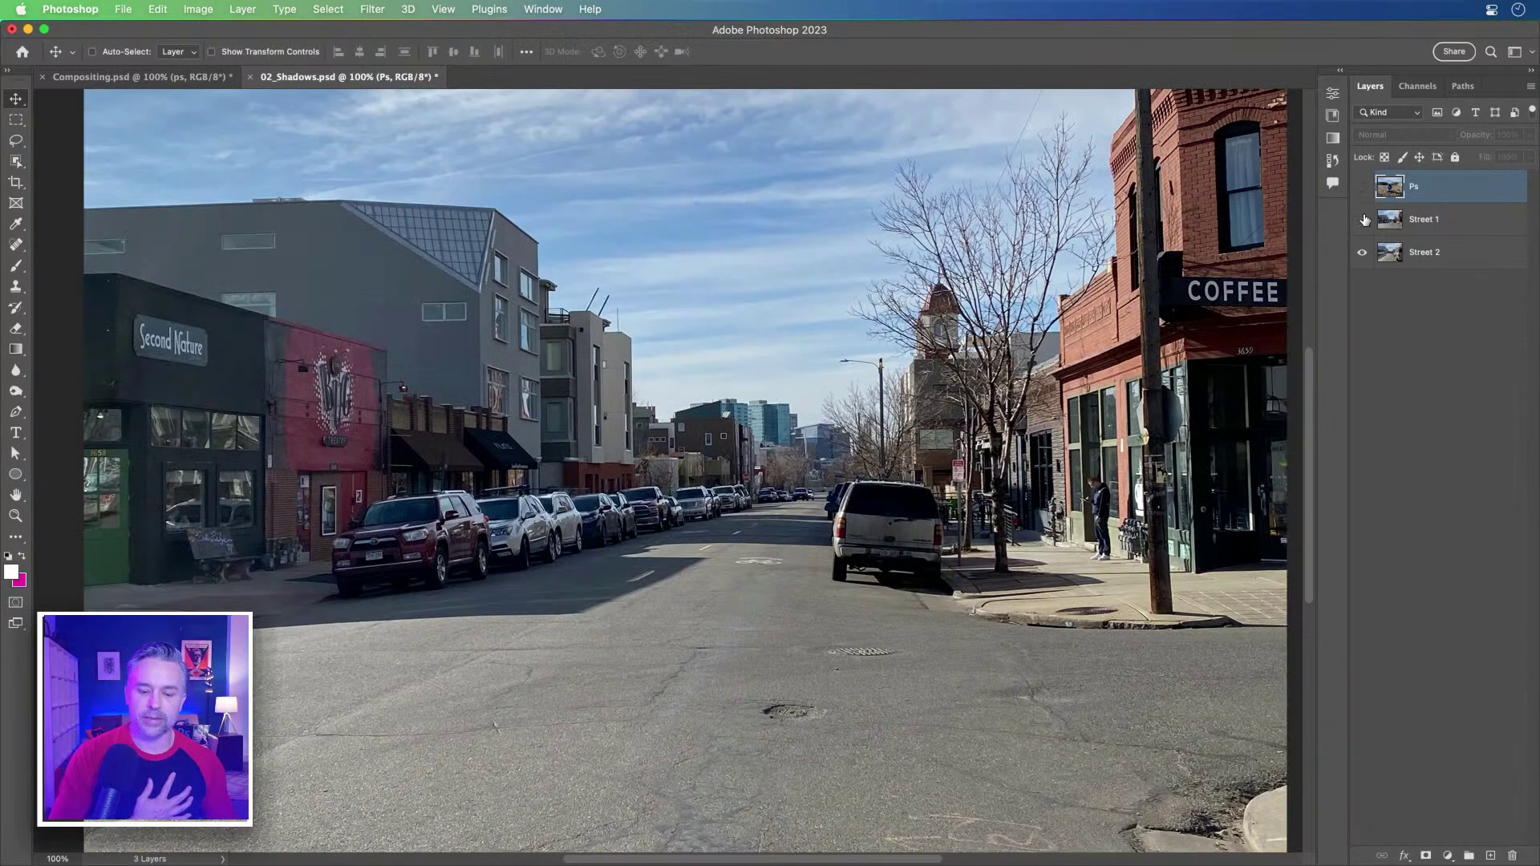
click(1362, 220)
click(1362, 219)
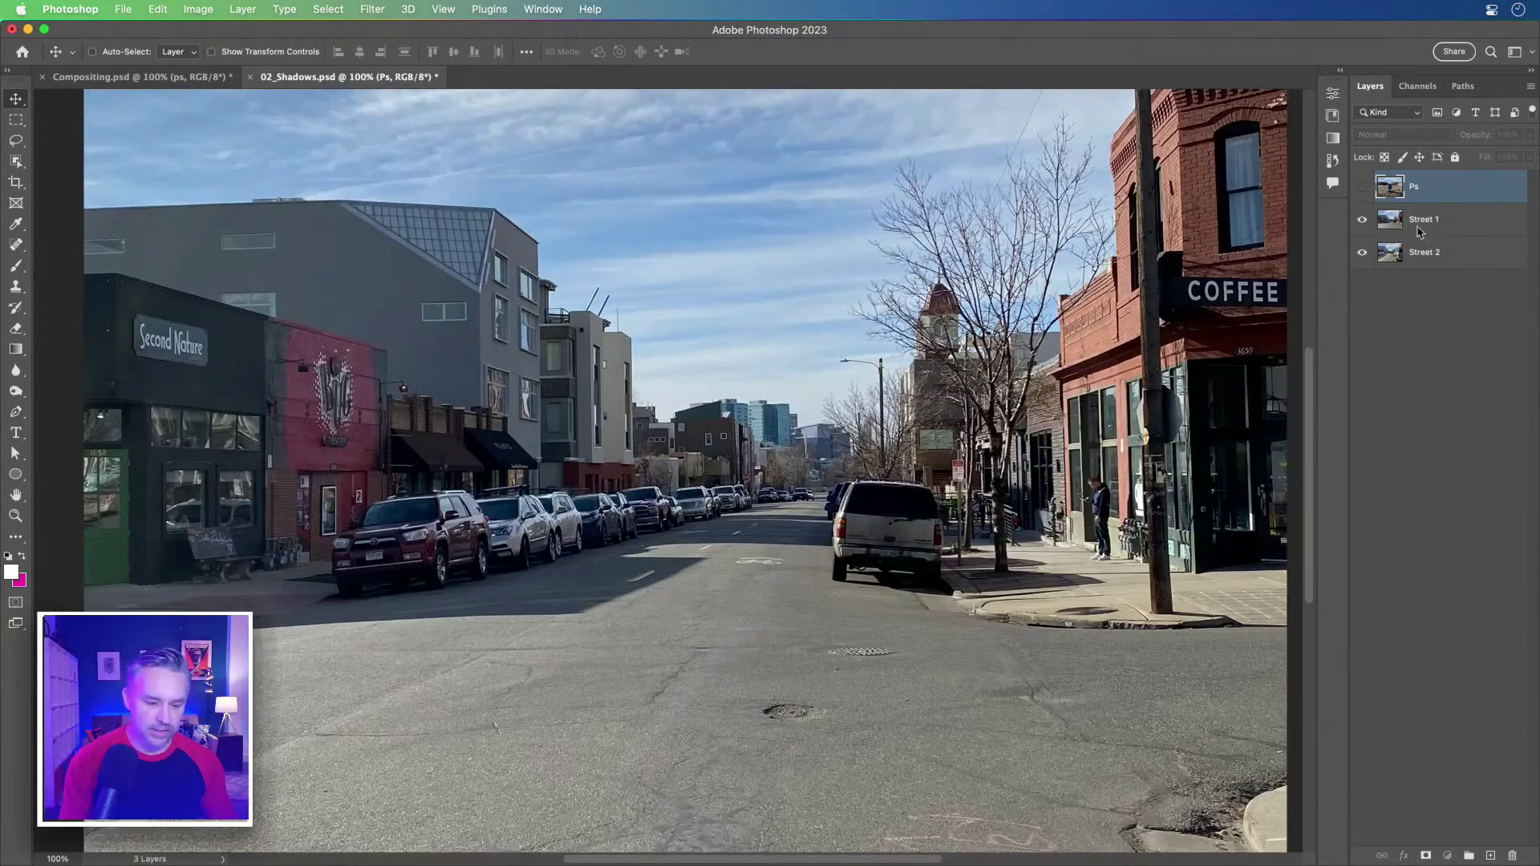
Step: On the Street 1 layer, sample the road shadow beside the parked cars as foreground color #3c4652 and check it in the Color Picker
click(1424, 220)
key(super+plus)
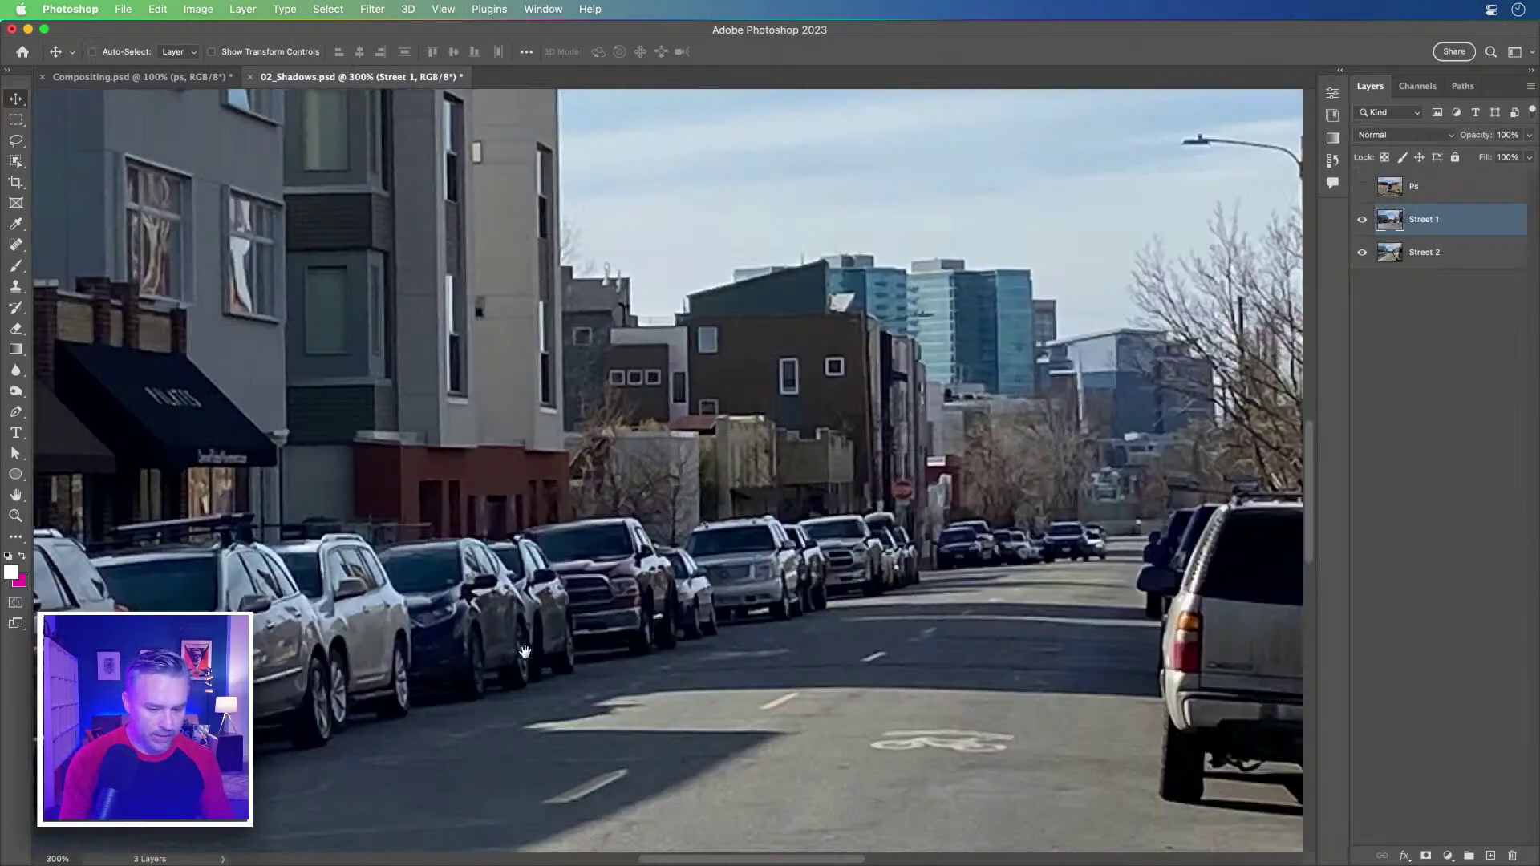
key(super+plus)
key(super+plus)
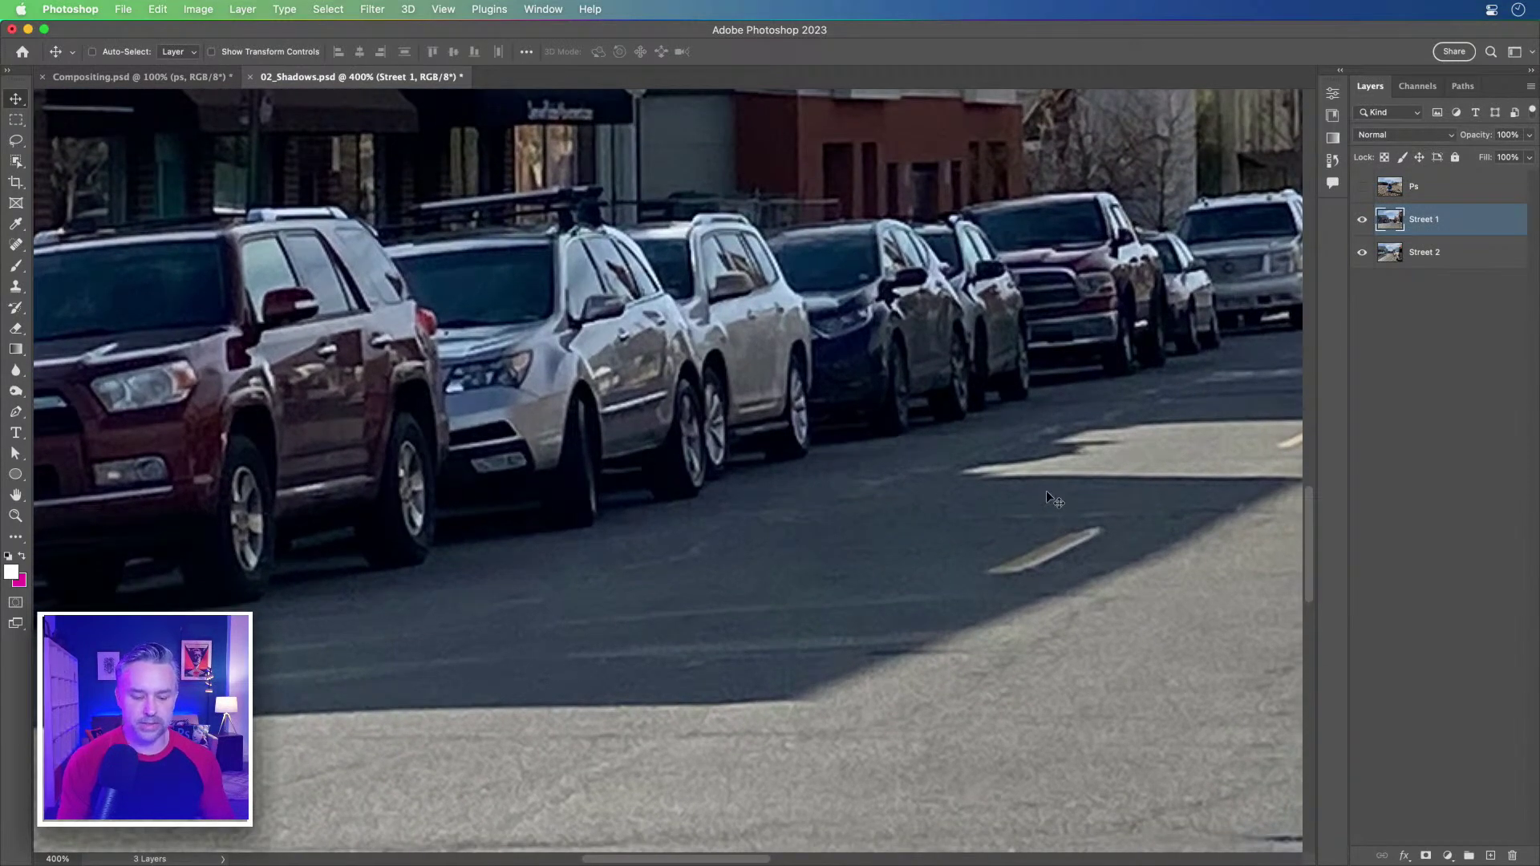
scroll(766, 513, right, 5)
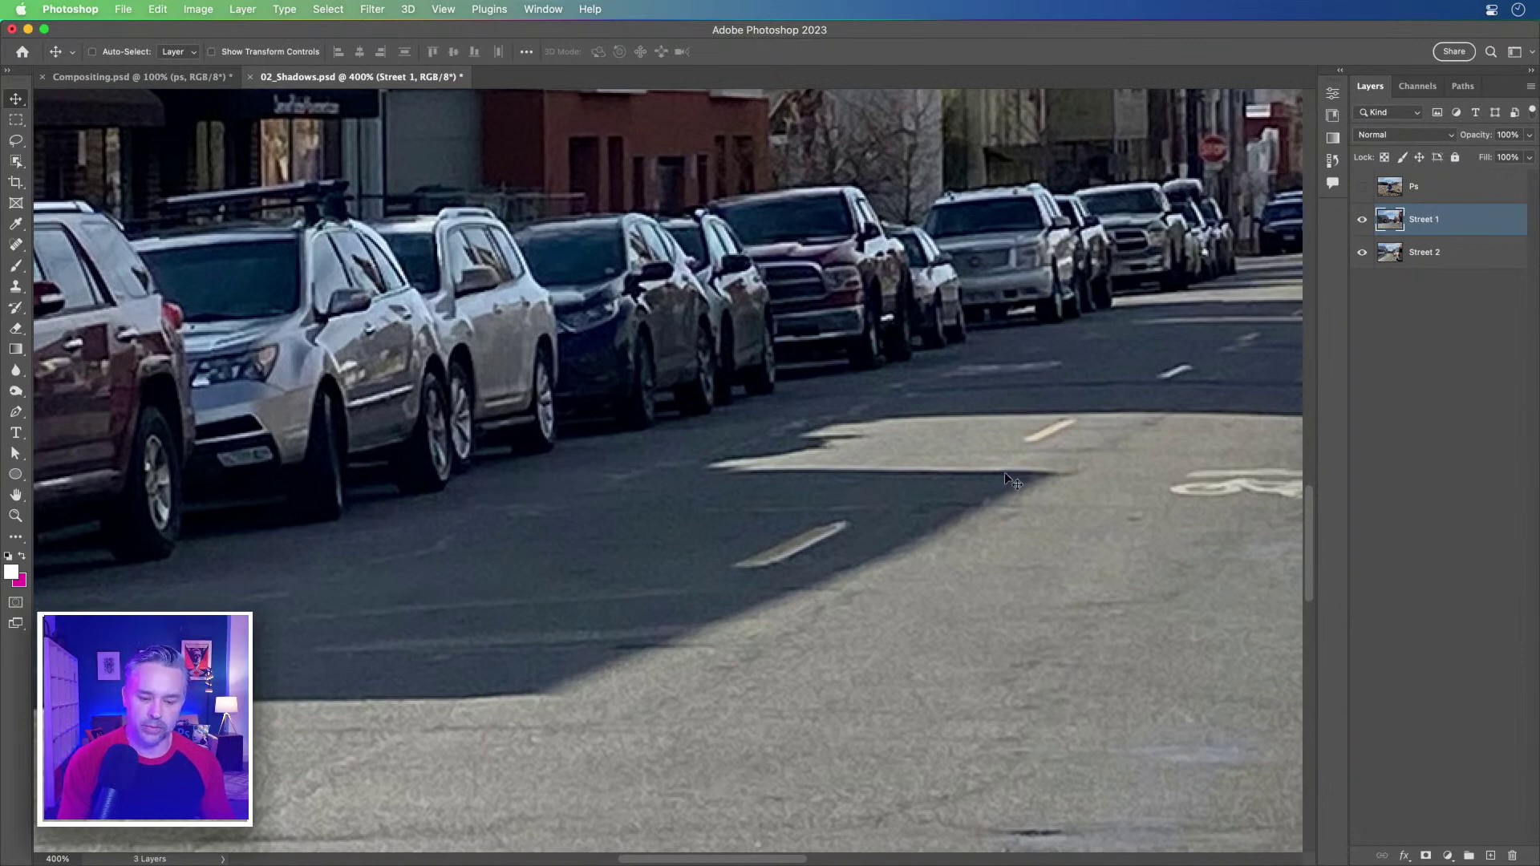
scroll(1005, 472, left, 5)
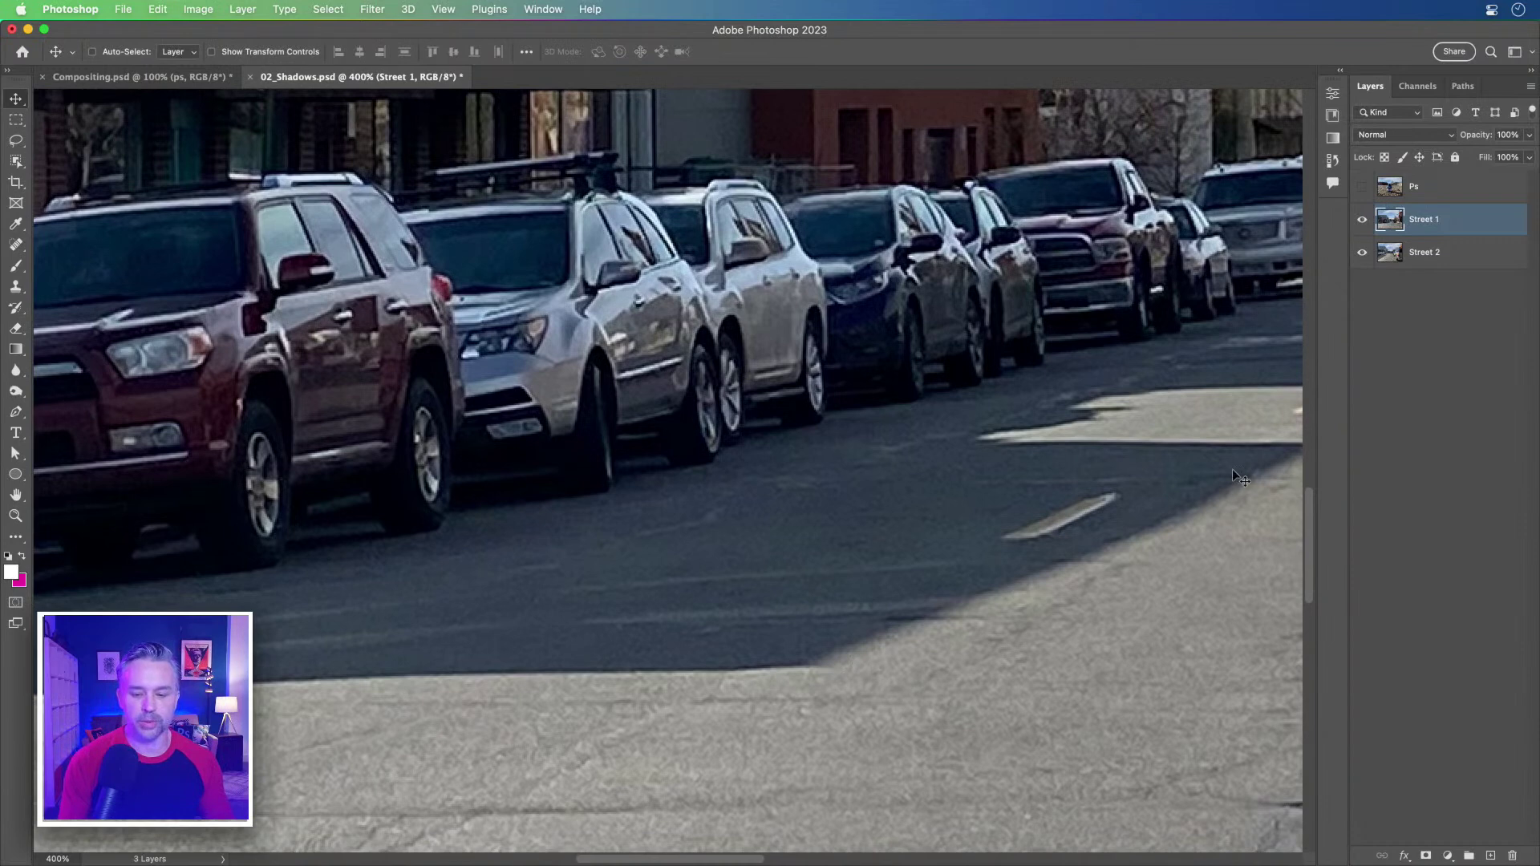
key(i)
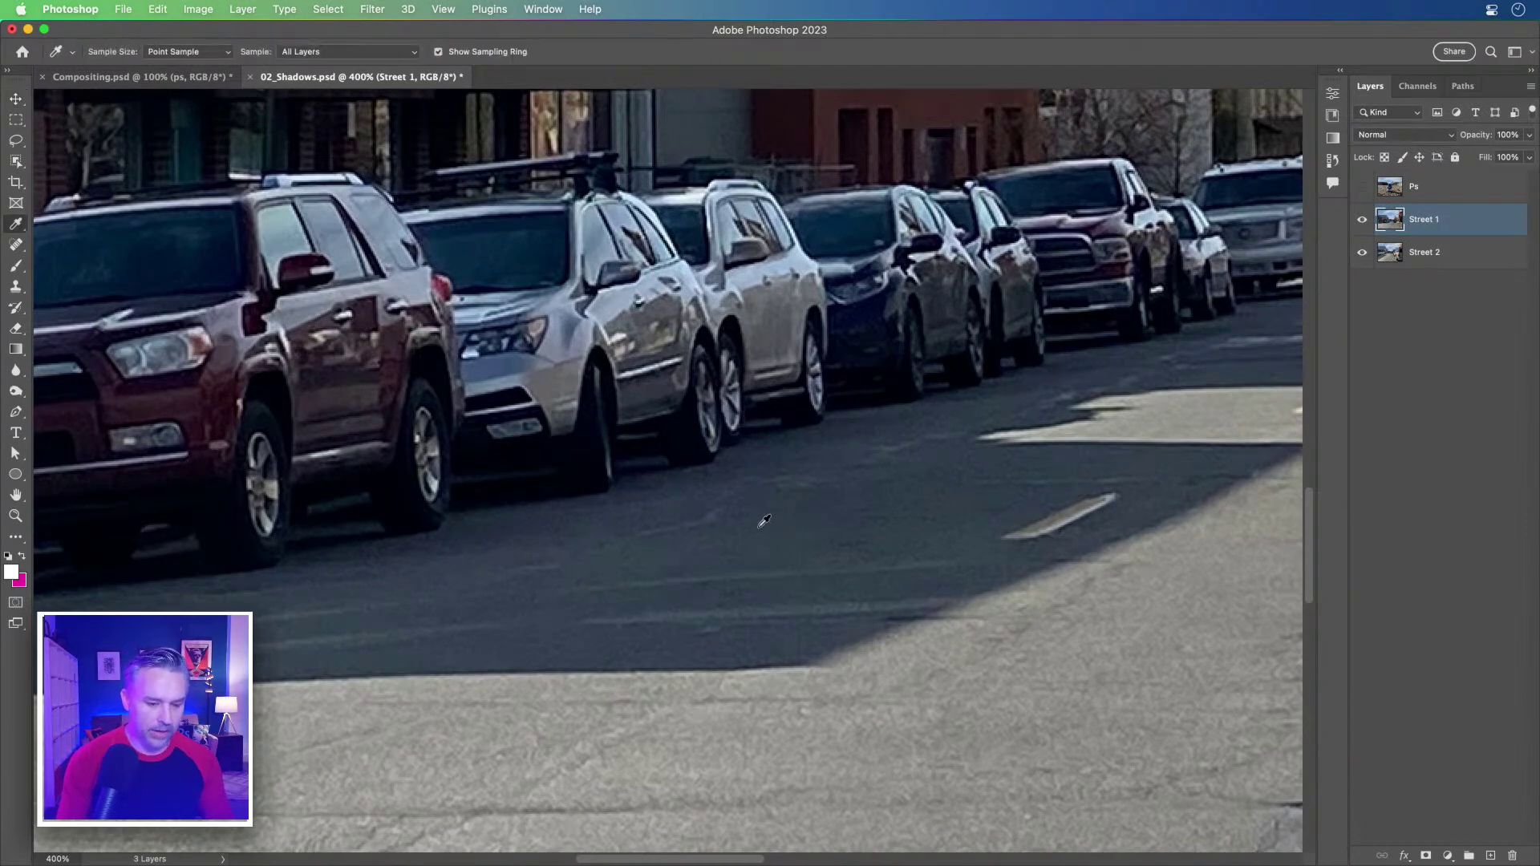
click(745, 542)
drag(749, 537, 870, 522)
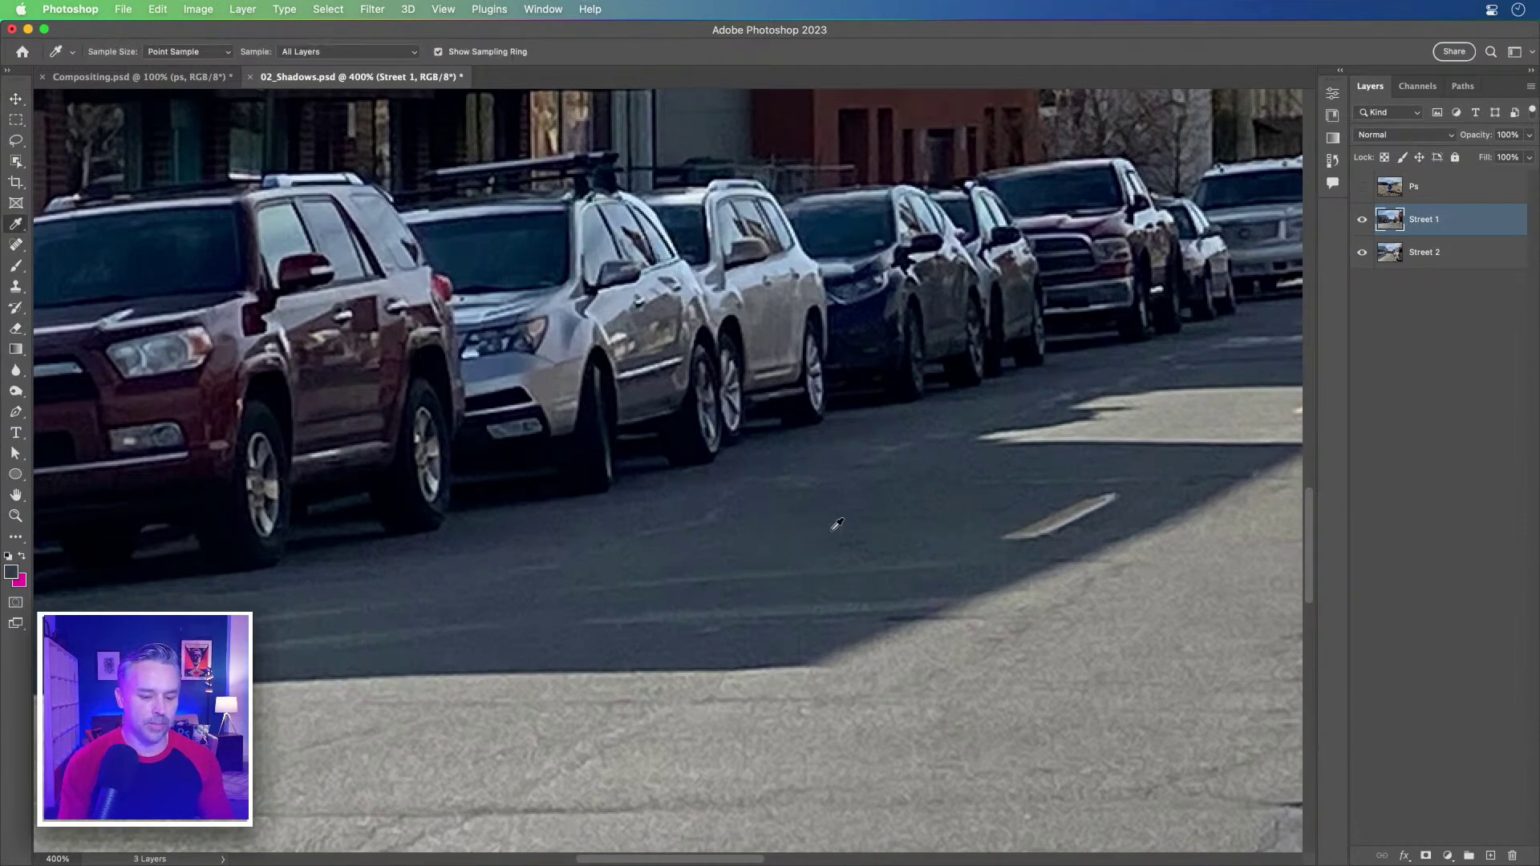
click(12, 574)
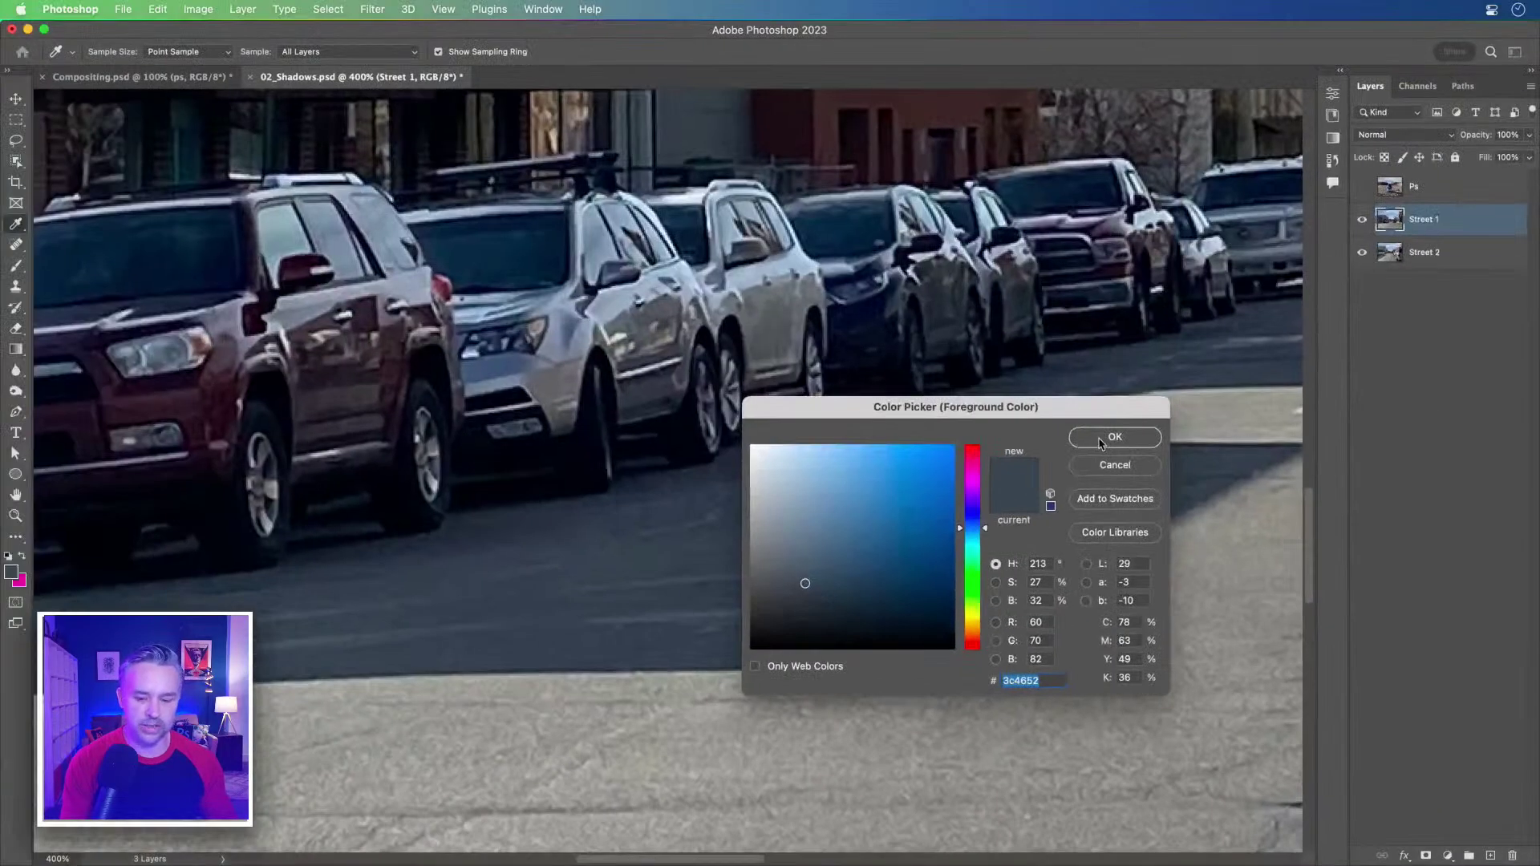
click(1110, 437)
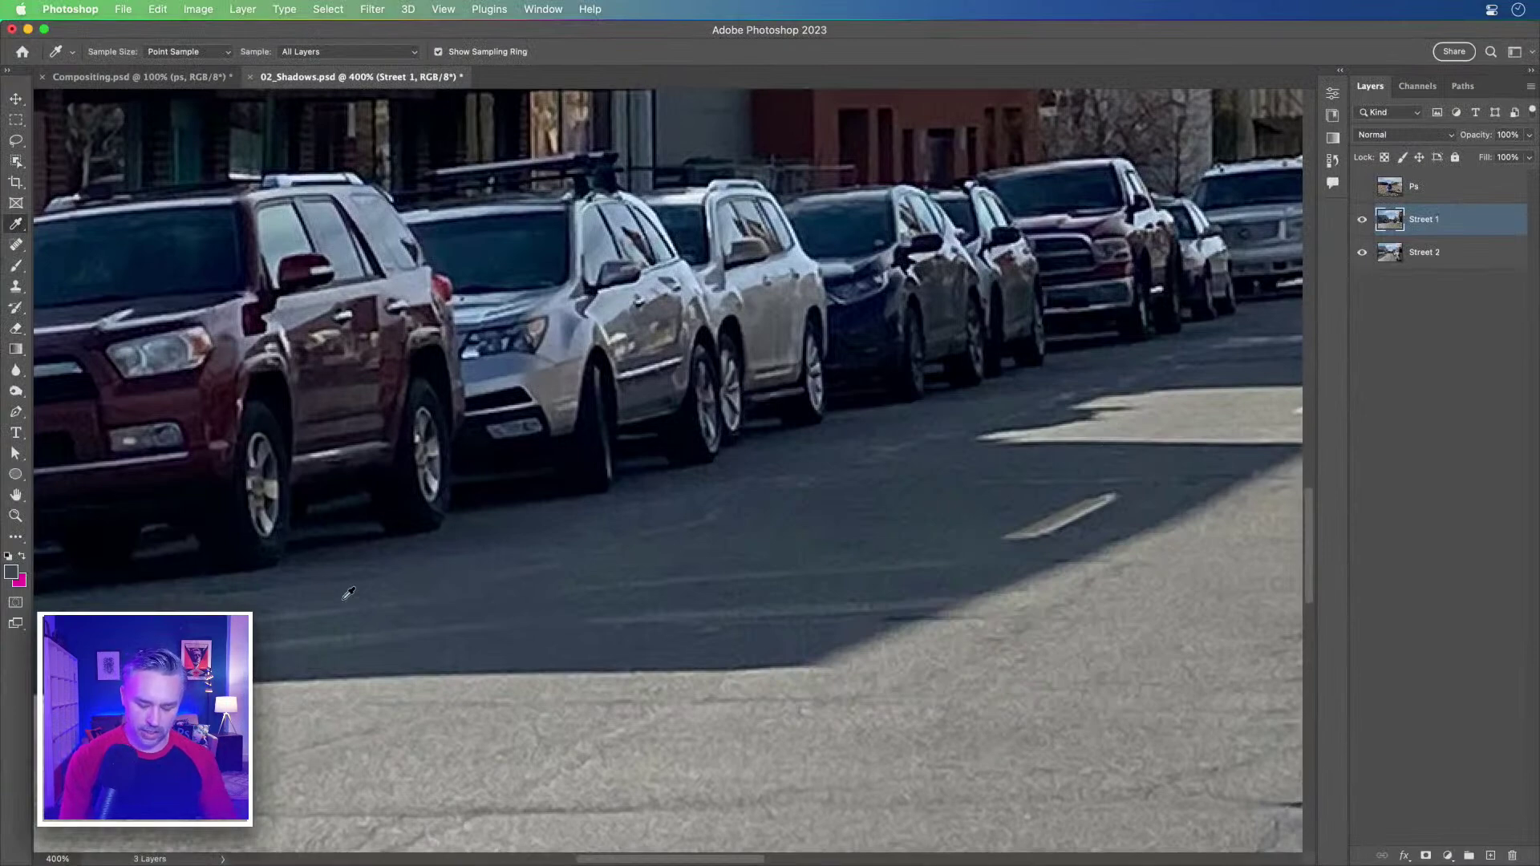
Step: Fit the whole image in the window, then select the Ps layer and make it visible again
key(super+0)
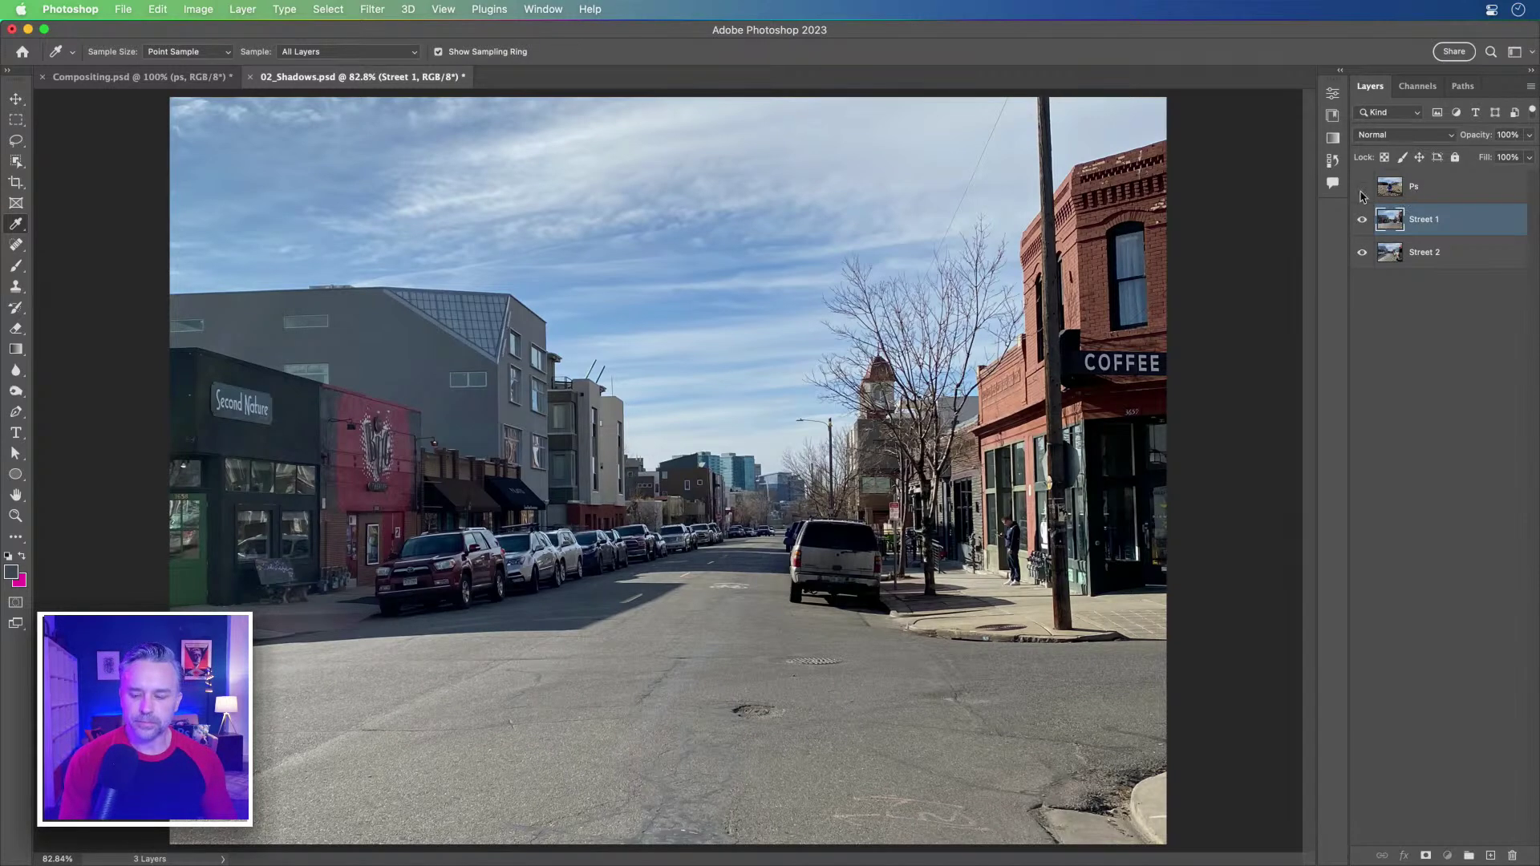
click(1390, 192)
key(super+comma)
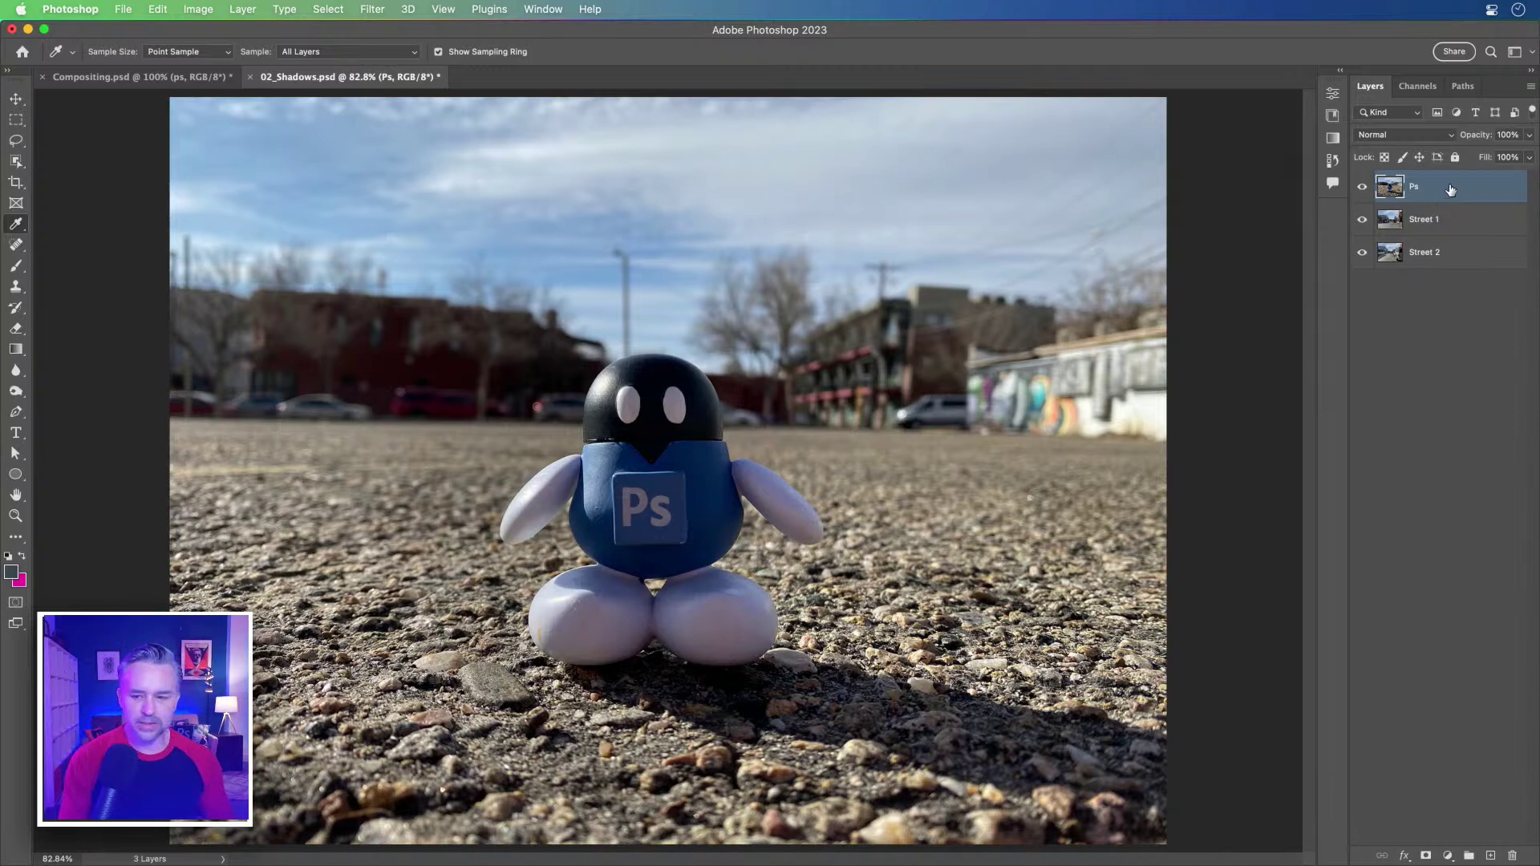
Step: Cut the figure out of its gravel photo by applying the Remove Background quick action to the Ps layer
click(1345, 72)
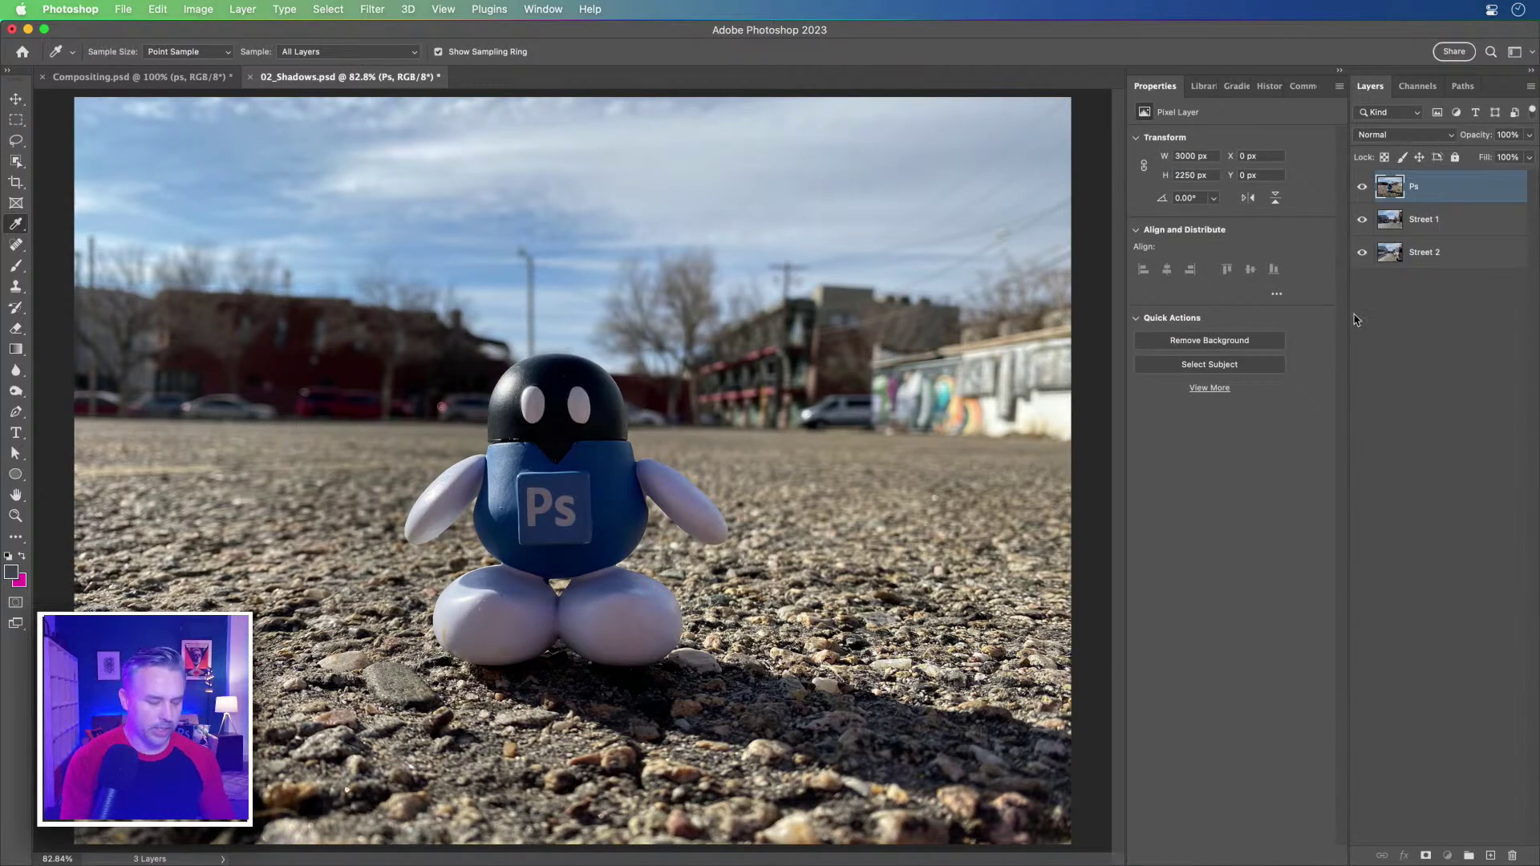
drag(15, 160, 81, 160)
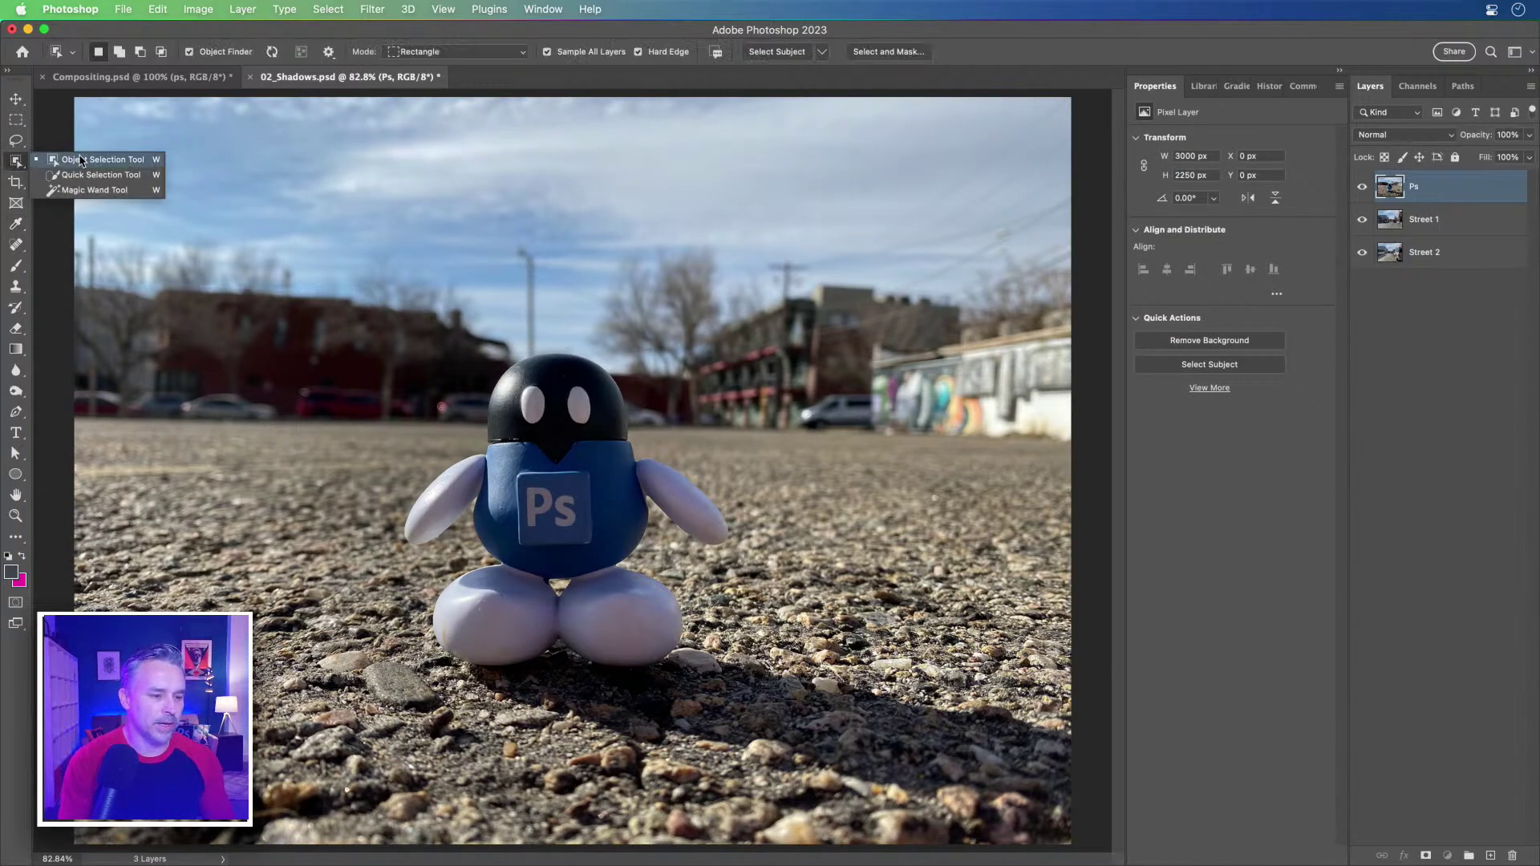
key(v)
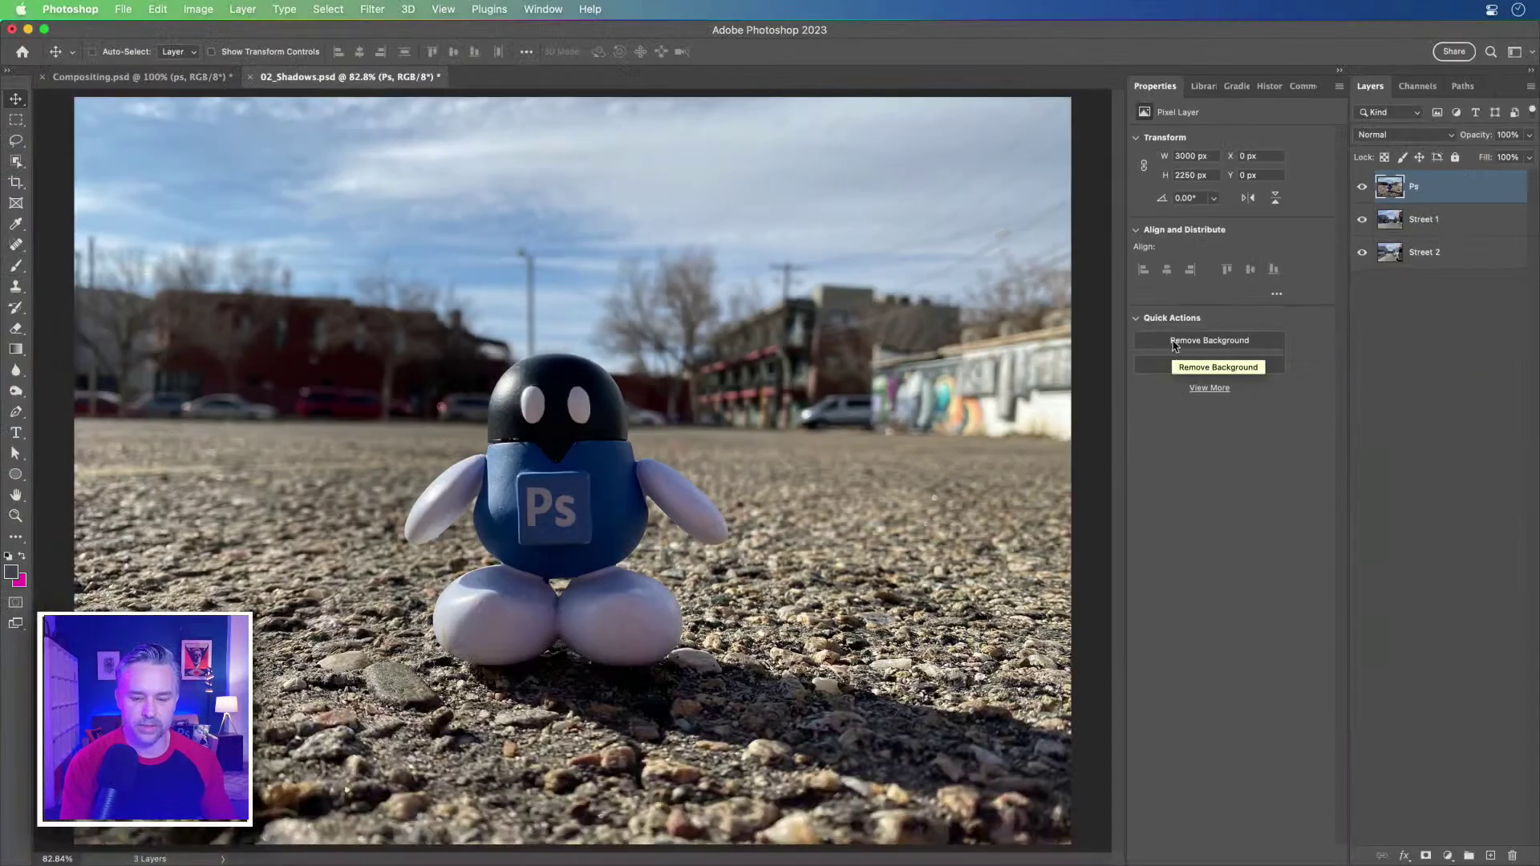
click(1173, 344)
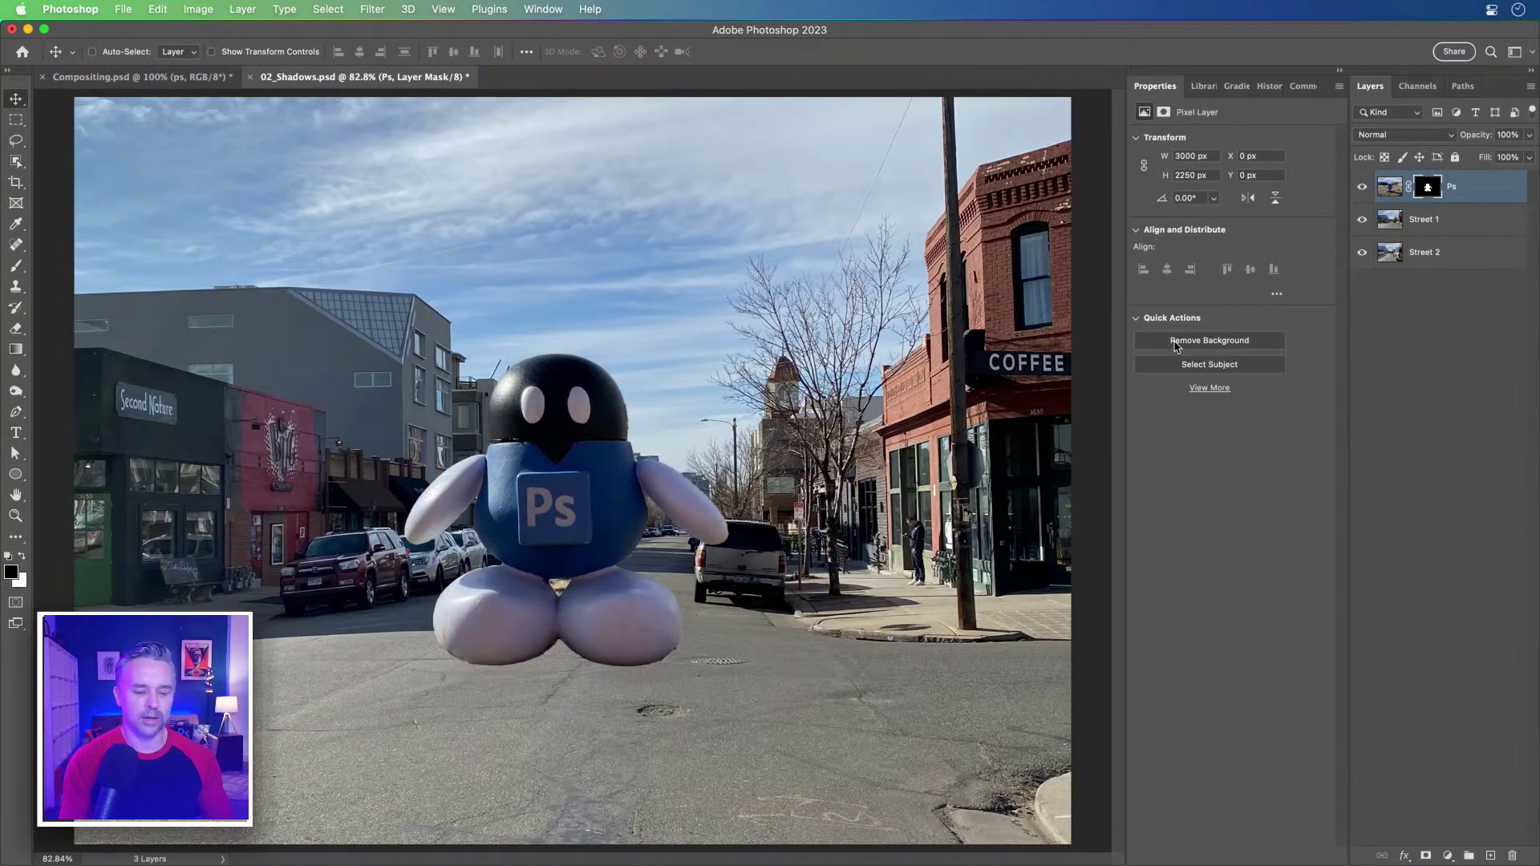
Step: Examine the cutout edges around the figure's body and feet and the gap between its legs up close
key(super+equal)
key(super+equal)
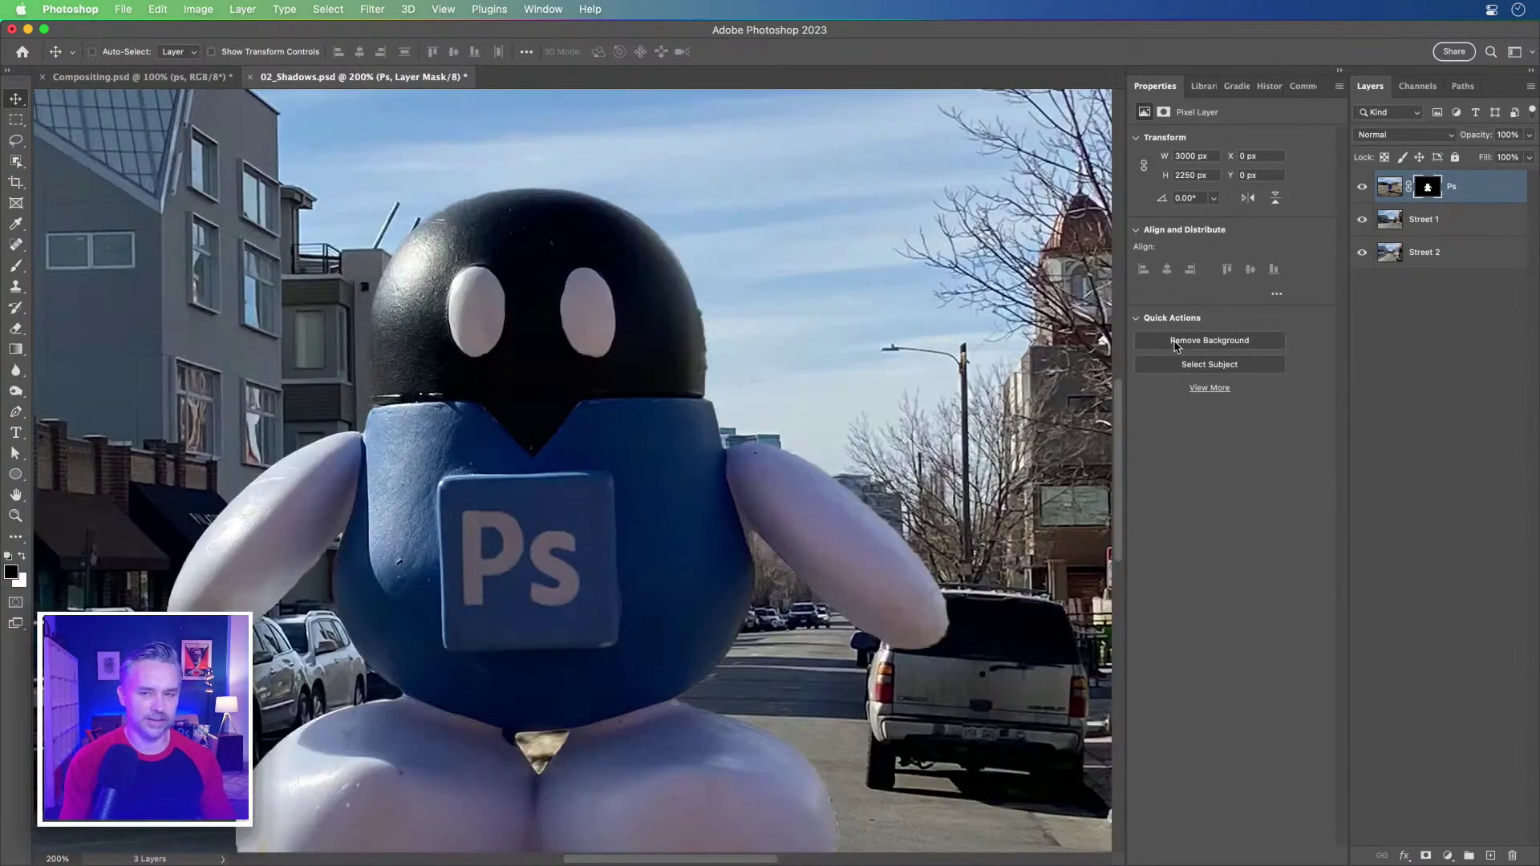
drag(470, 466, 591, 297)
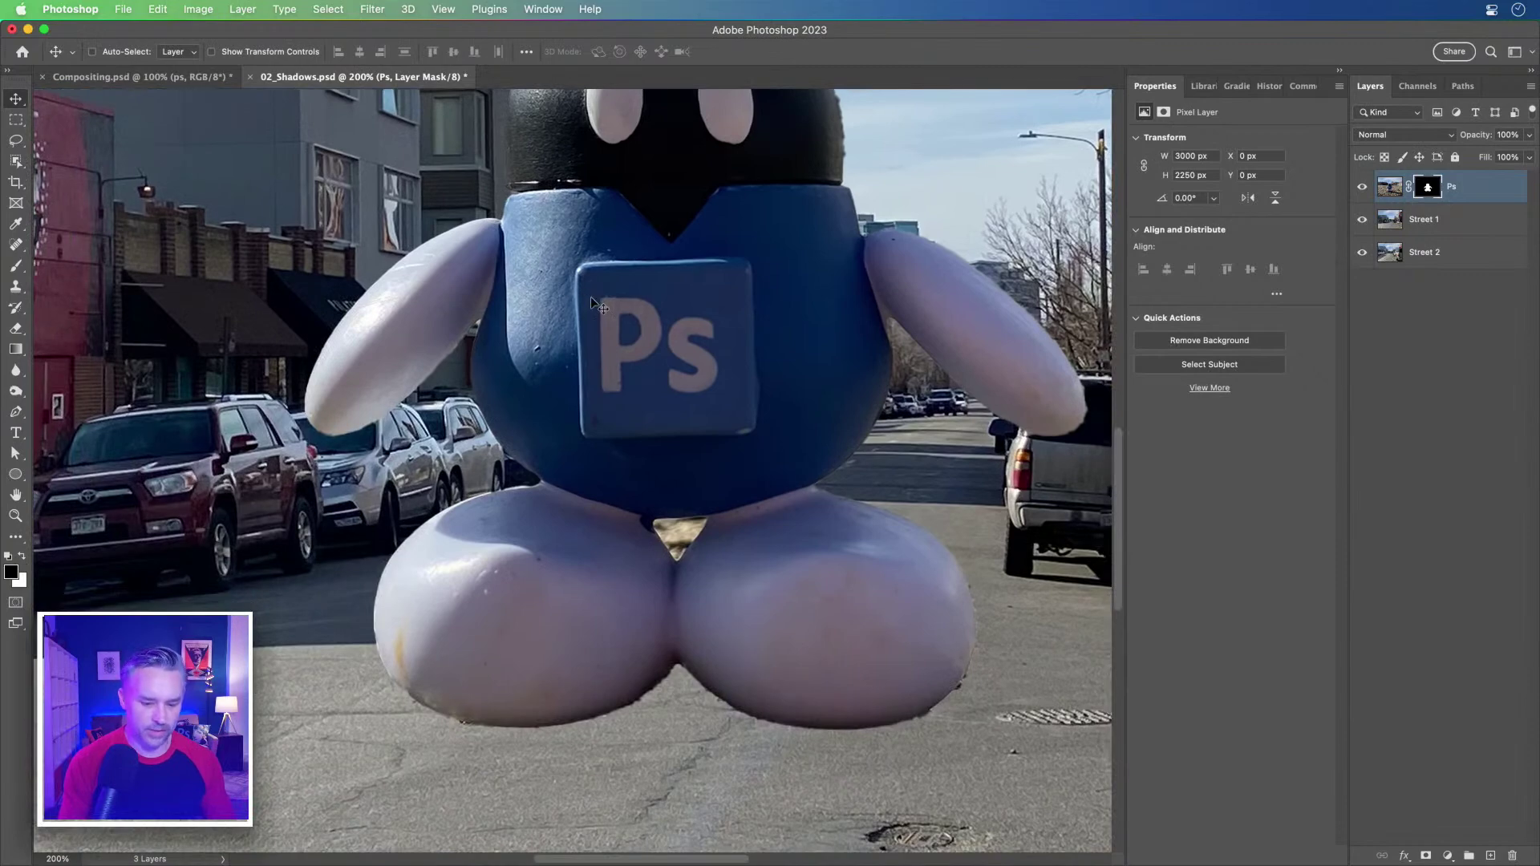
drag(513, 457, 470, 536)
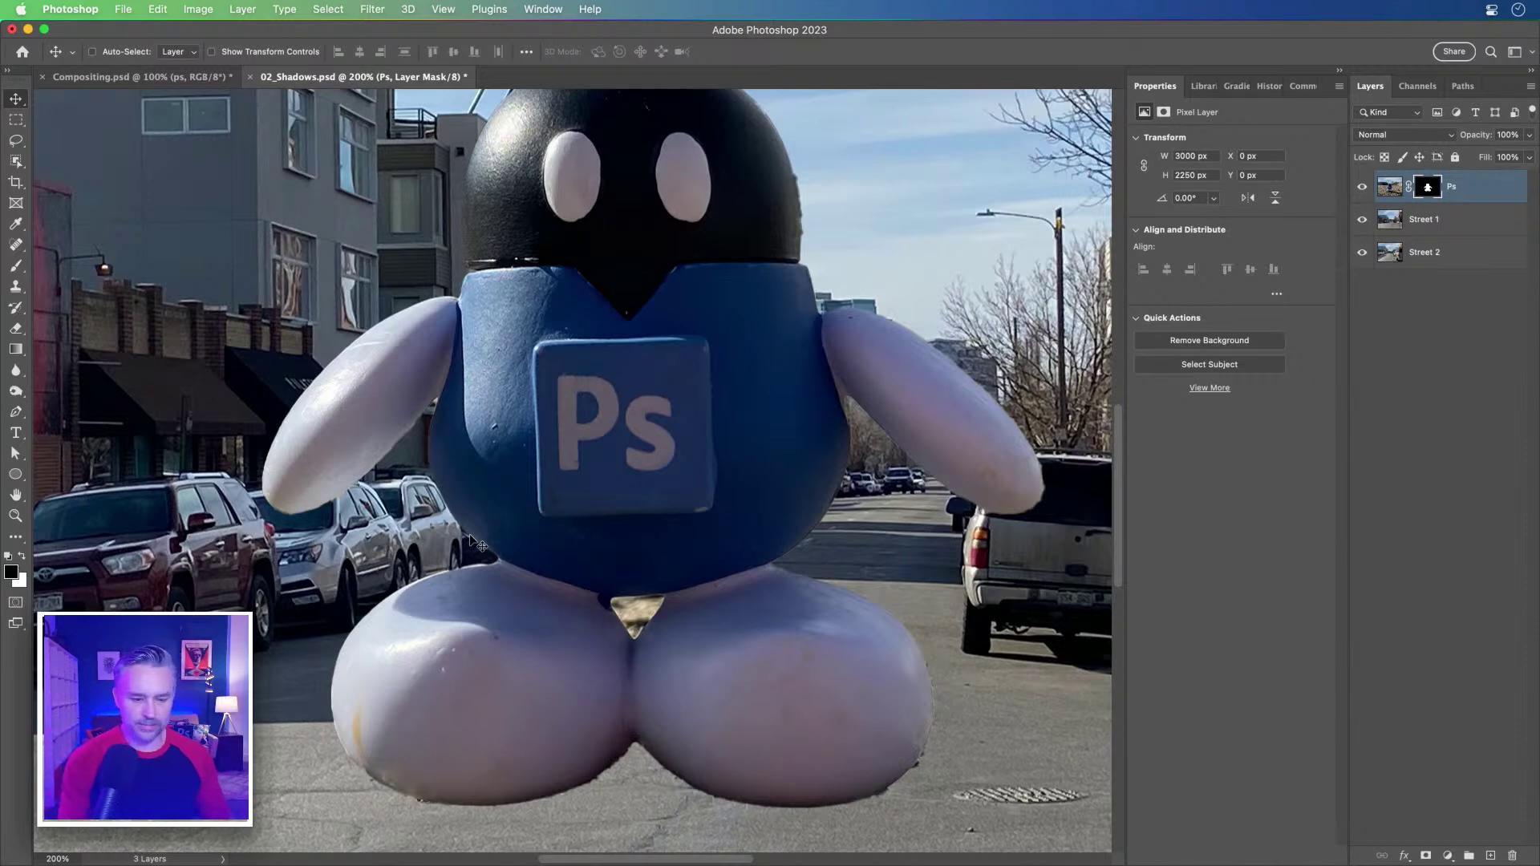
drag(489, 668, 547, 566)
key(super+minus)
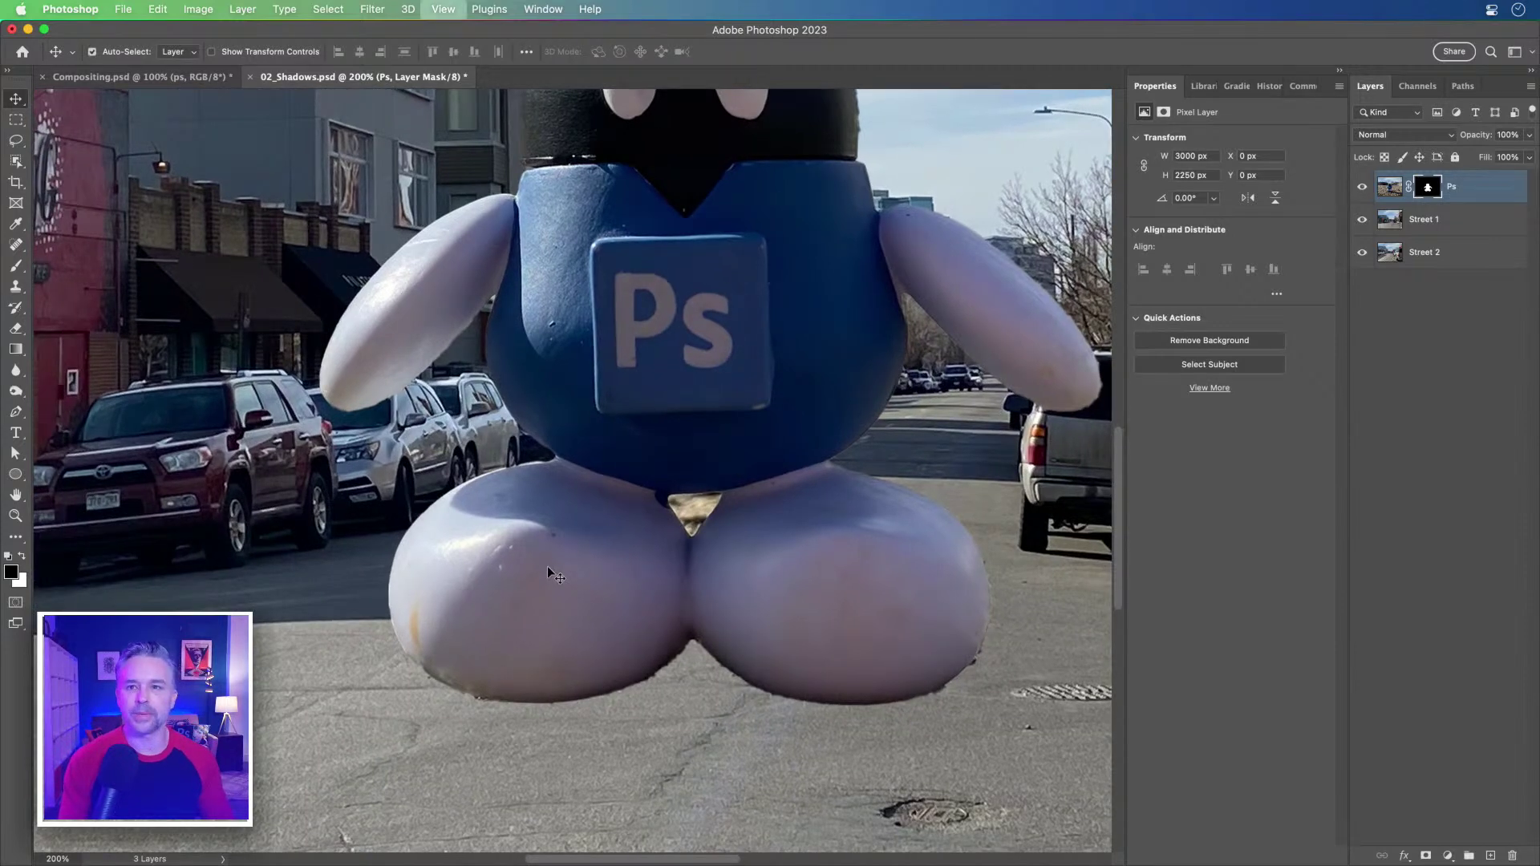
key(super+plus)
scroll(600, 547, right, 3)
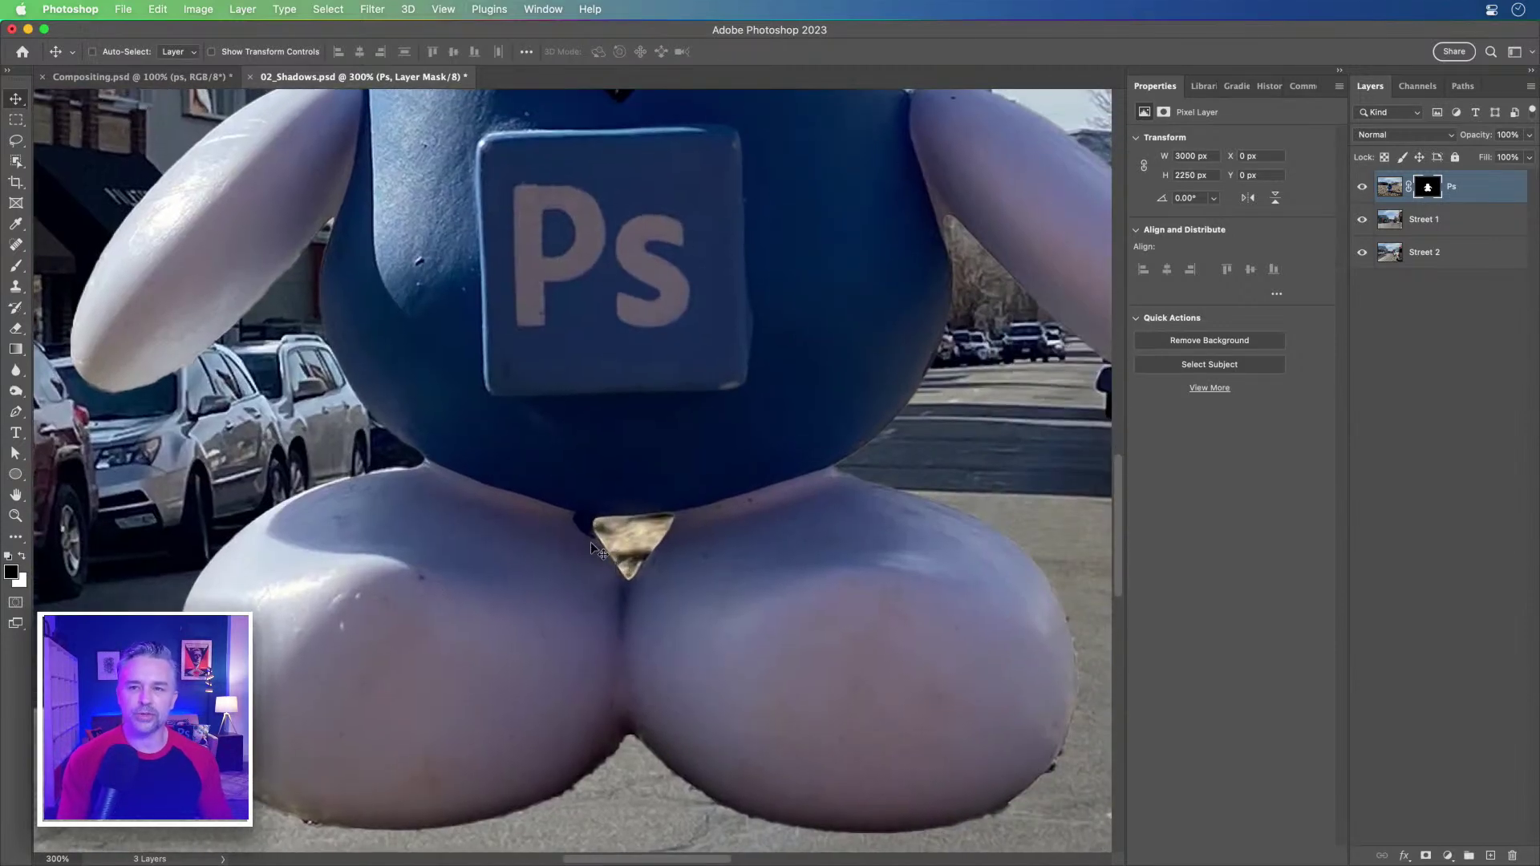
Step: On the Ps layer's image, select the leftover gravel triangle between the legs with the Quick Selection tool, subtracting the overlap onto the body
click(1395, 191)
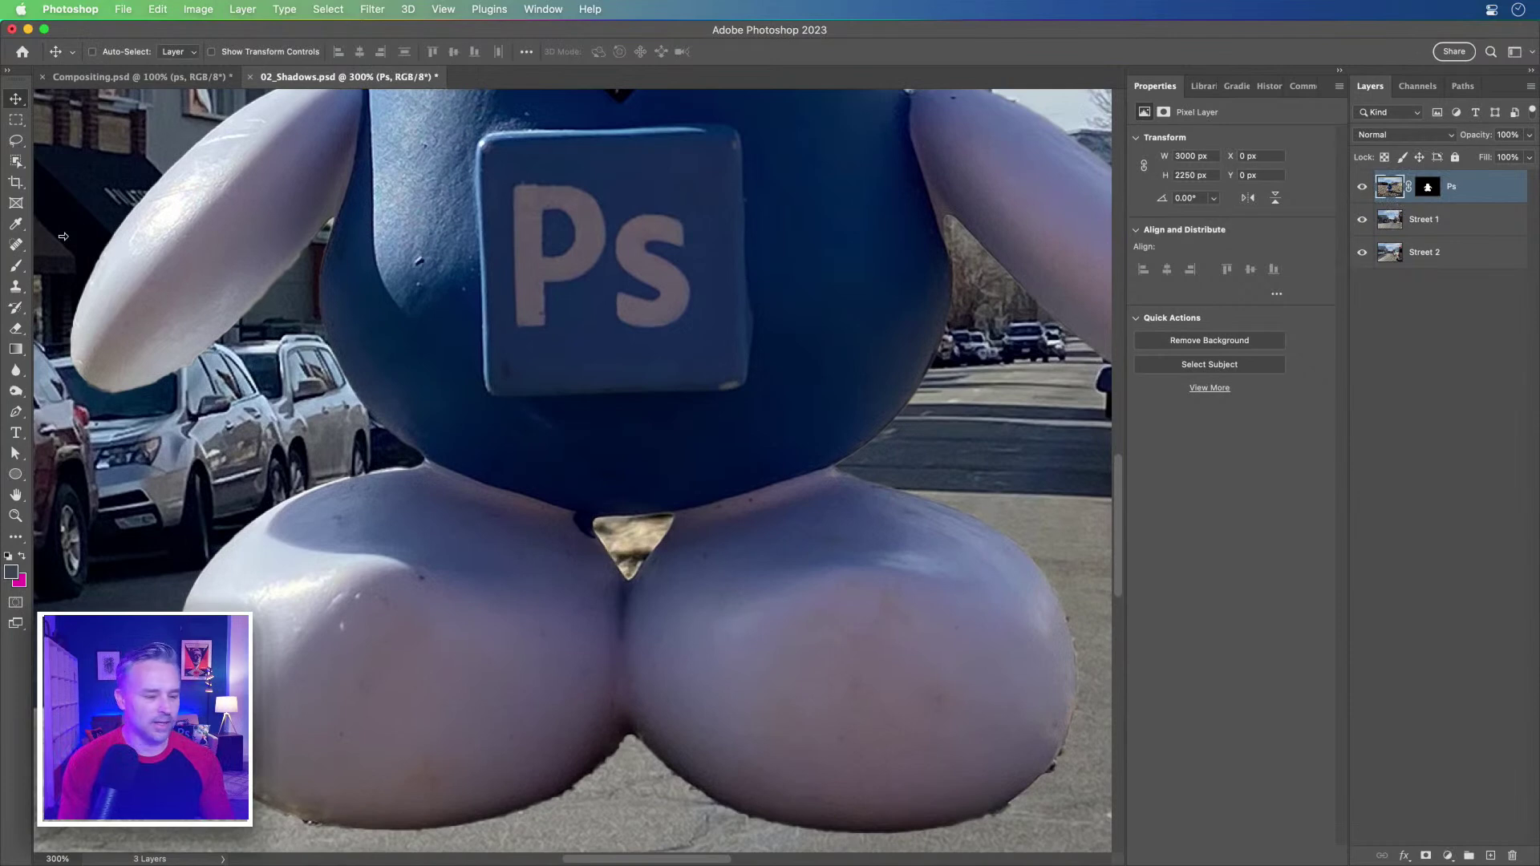
click(16, 161)
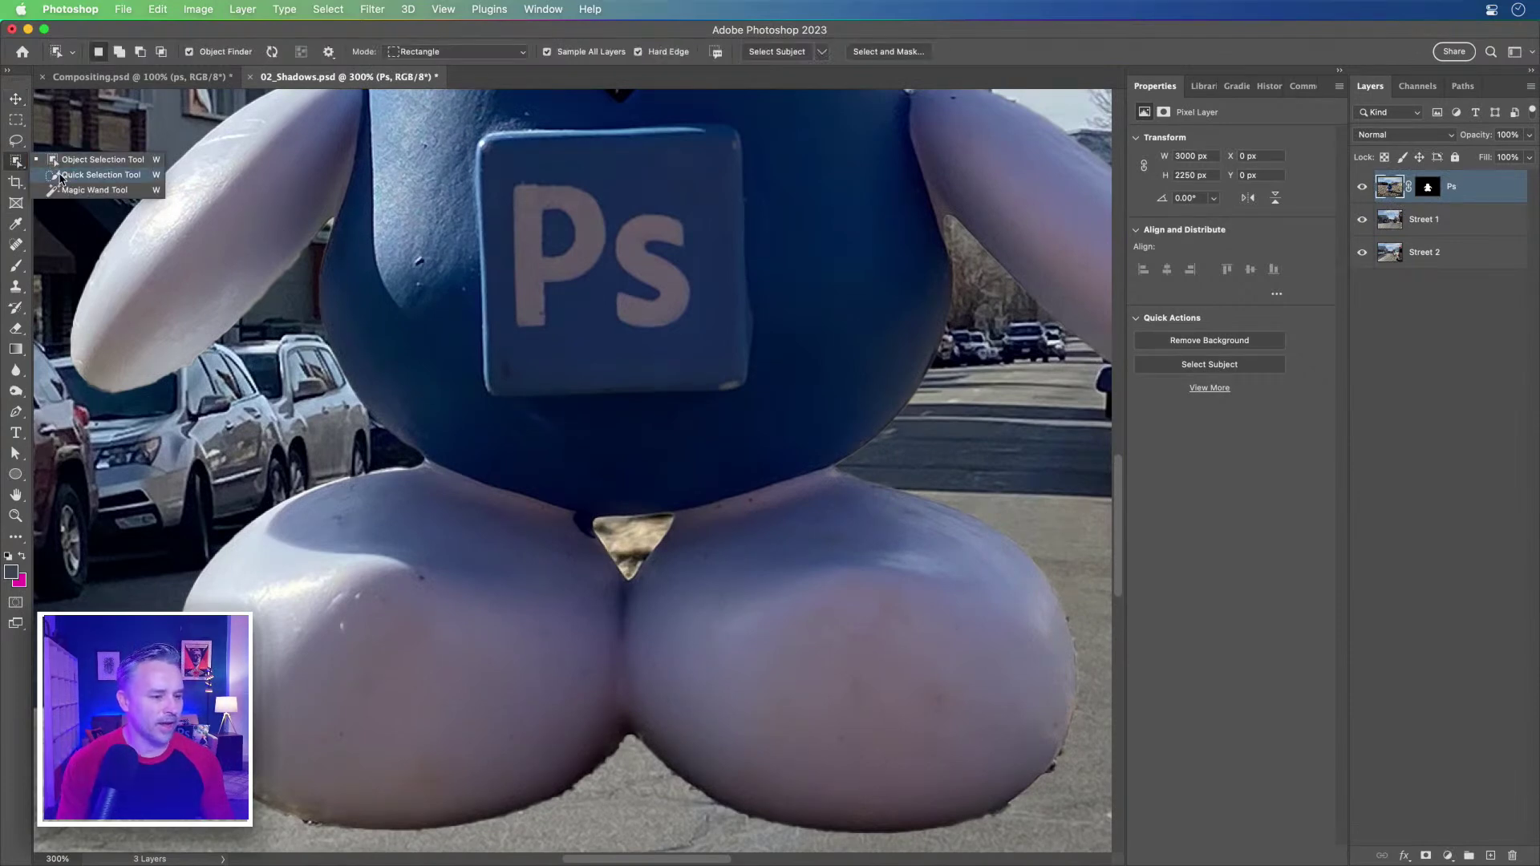
click(80, 160)
key(shift+w)
mouse_move(652, 528)
mouse_down()
mouse_move(615, 526)
mouse_move(662, 520)
mouse_move(645, 520)
mouse_move(622, 573)
mouse_move(618, 550)
mouse_move(637, 588)
mouse_up()
key(alt)
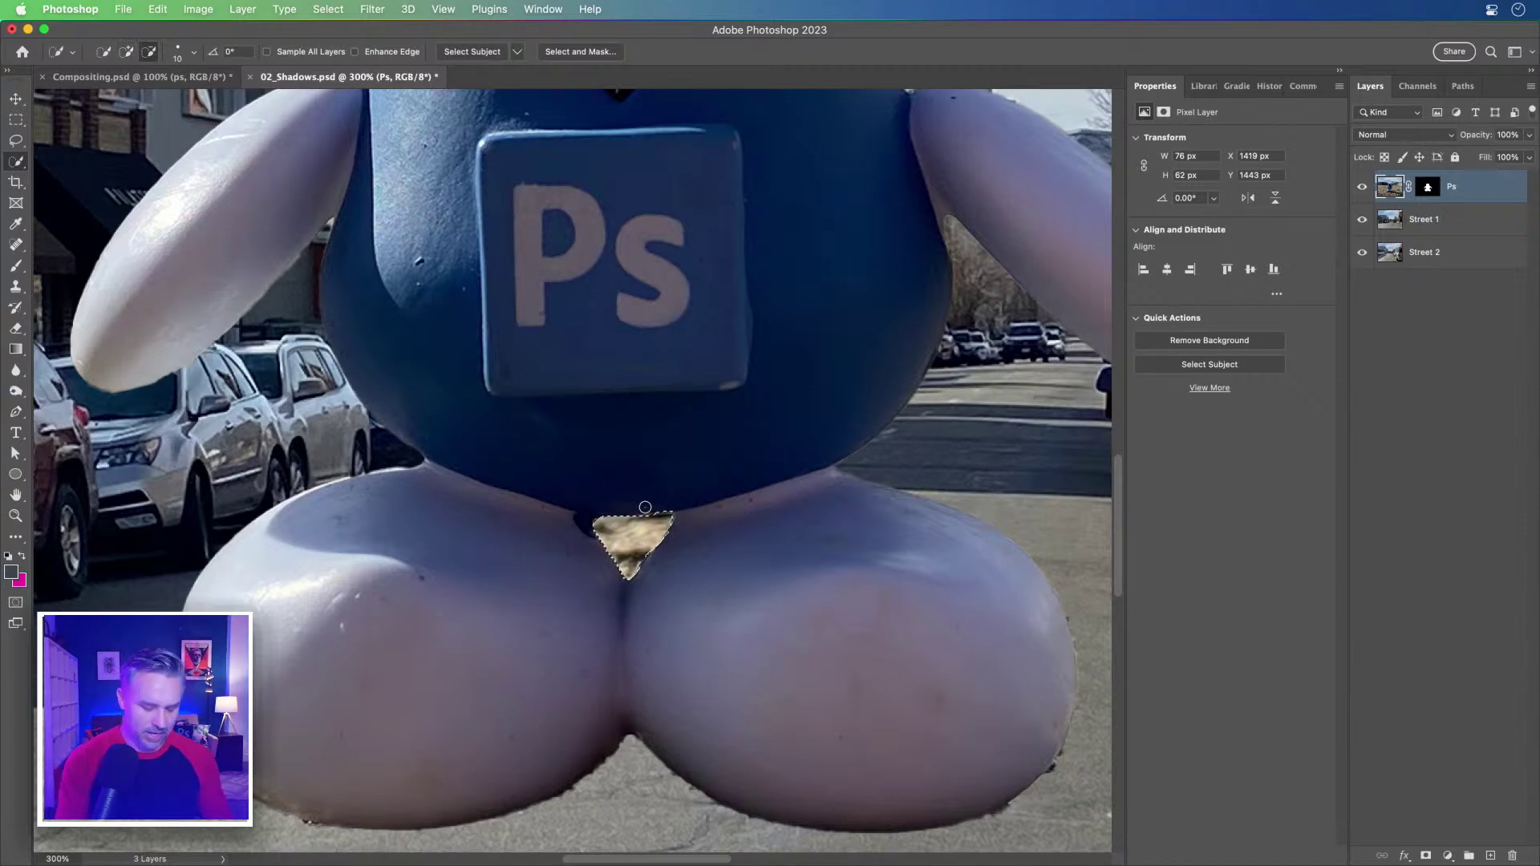
drag(657, 505, 612, 521)
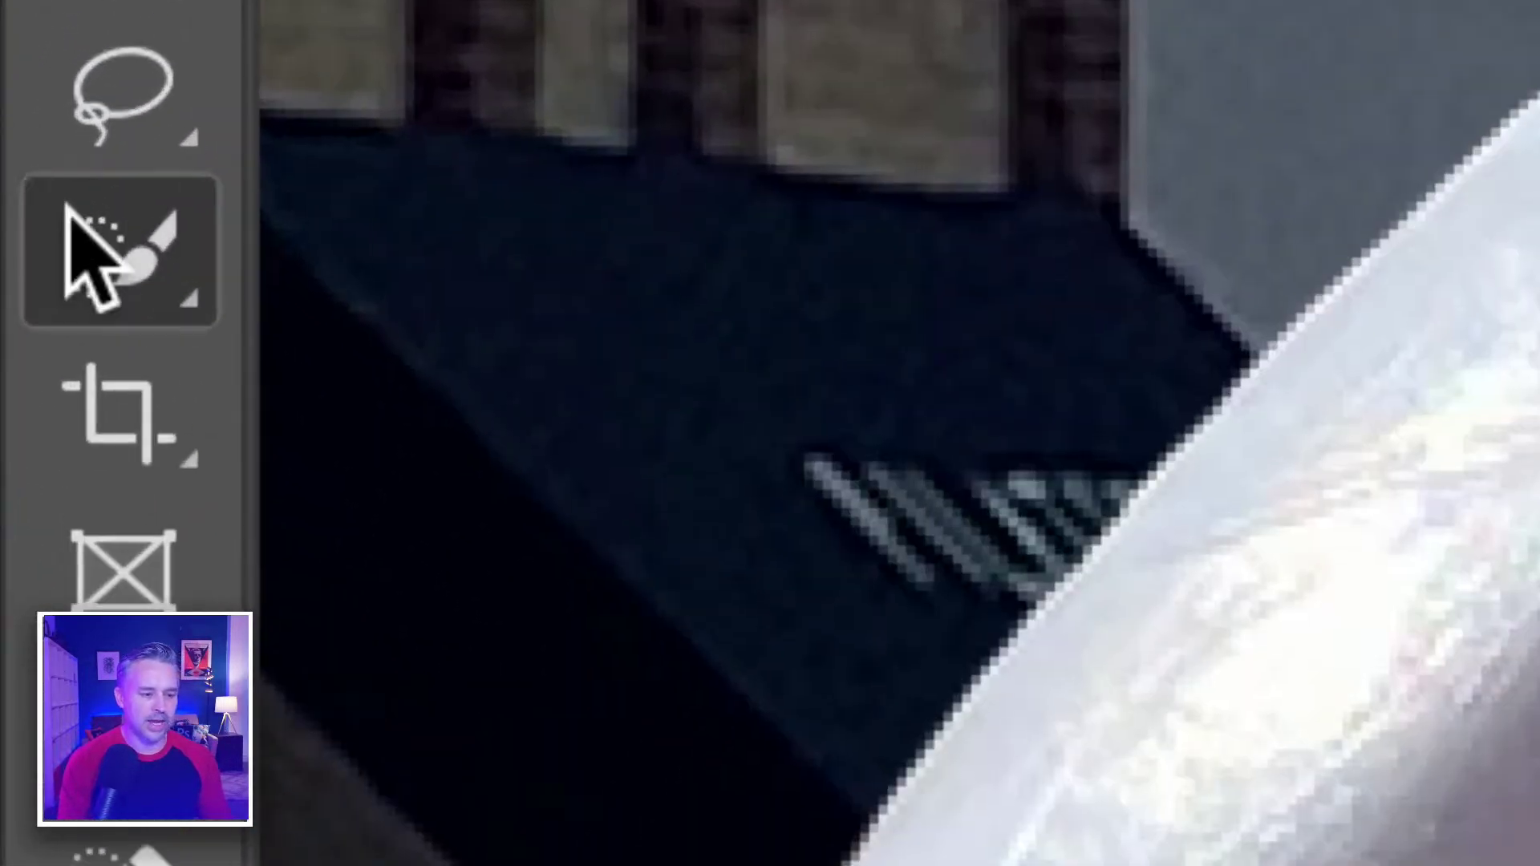
drag(66, 204, 676, 363)
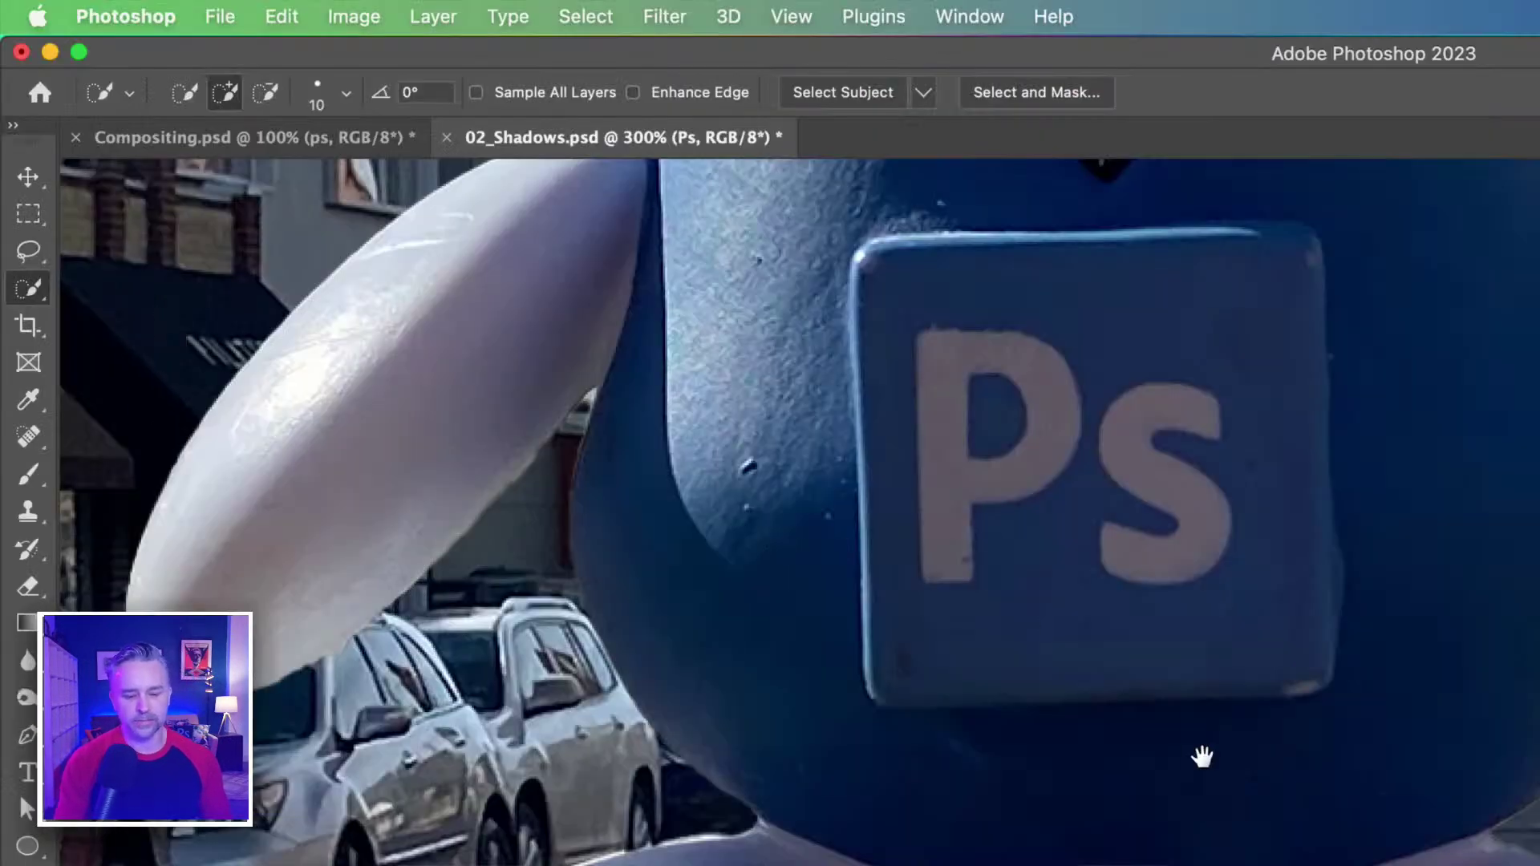
drag(1199, 752, 884, 307)
drag(808, 392, 804, 408)
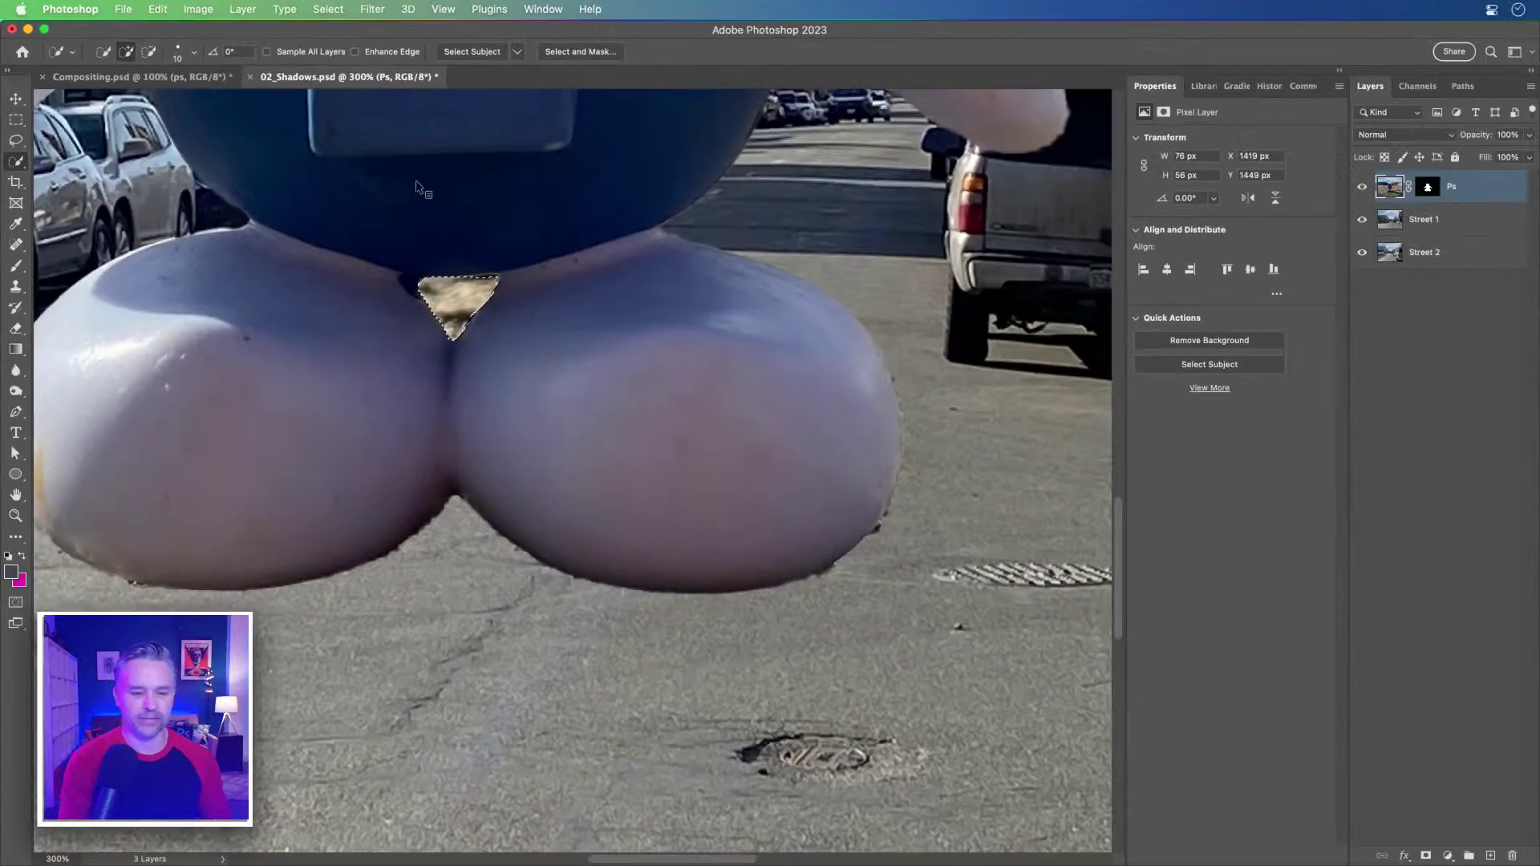
Step: Target the Ps layer's mask and fill the selected gap between the legs with the black foreground color
click(1429, 187)
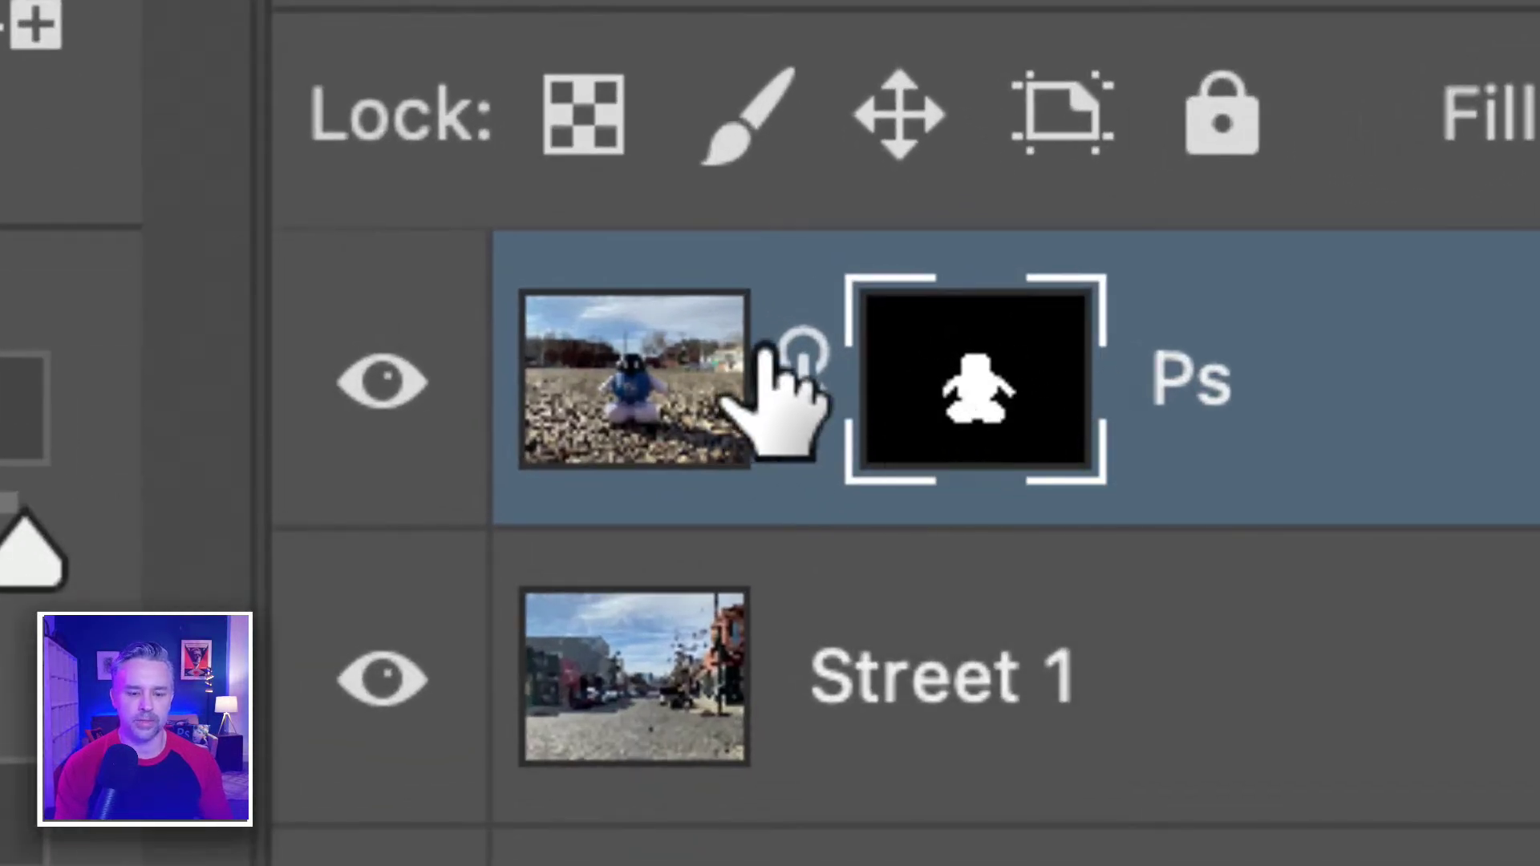
click(601, 386)
click(917, 408)
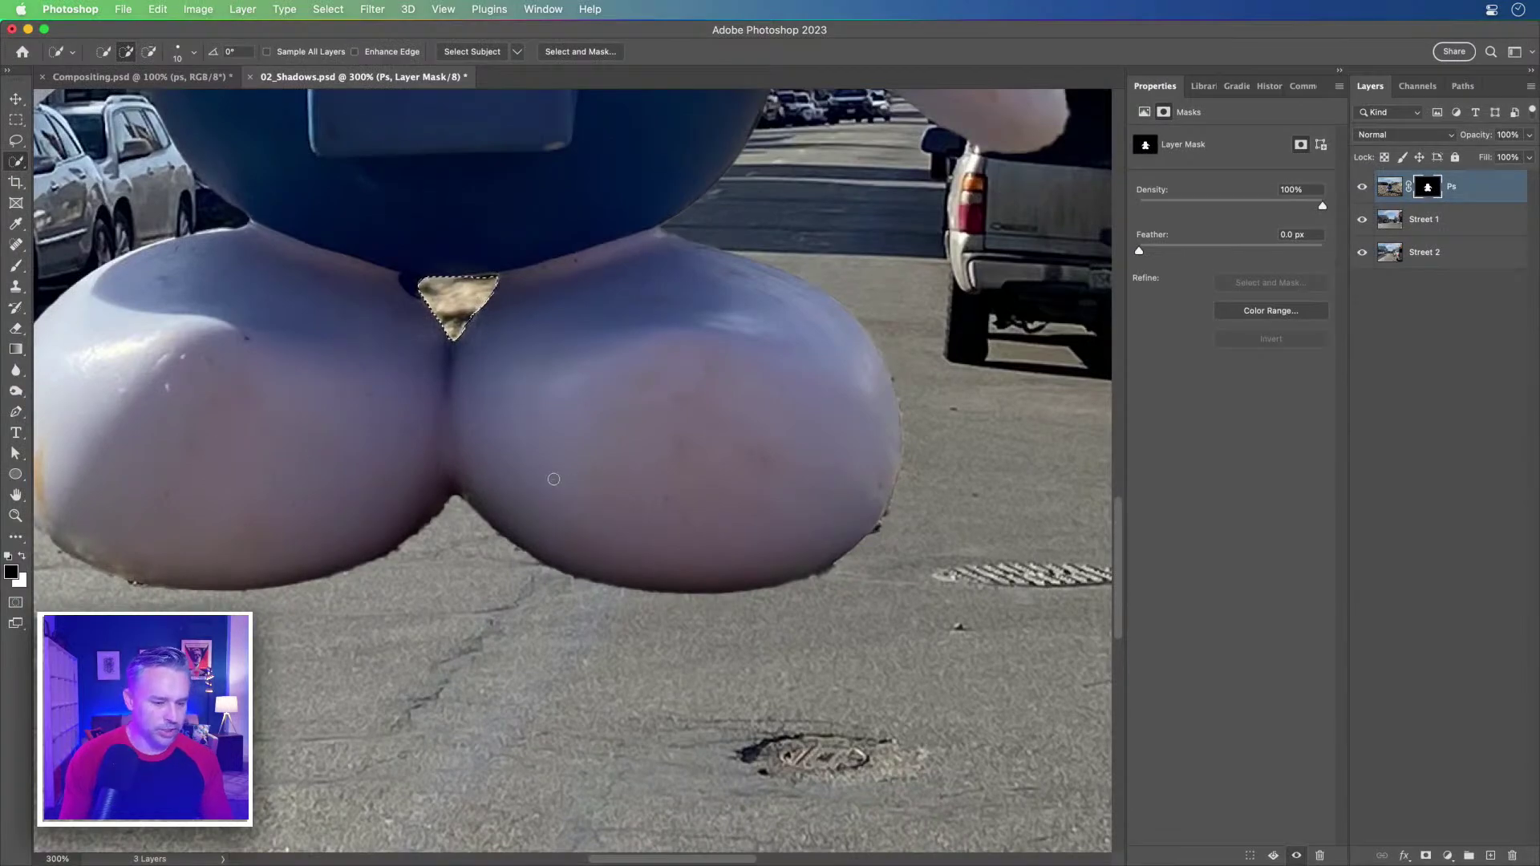
key(alt)
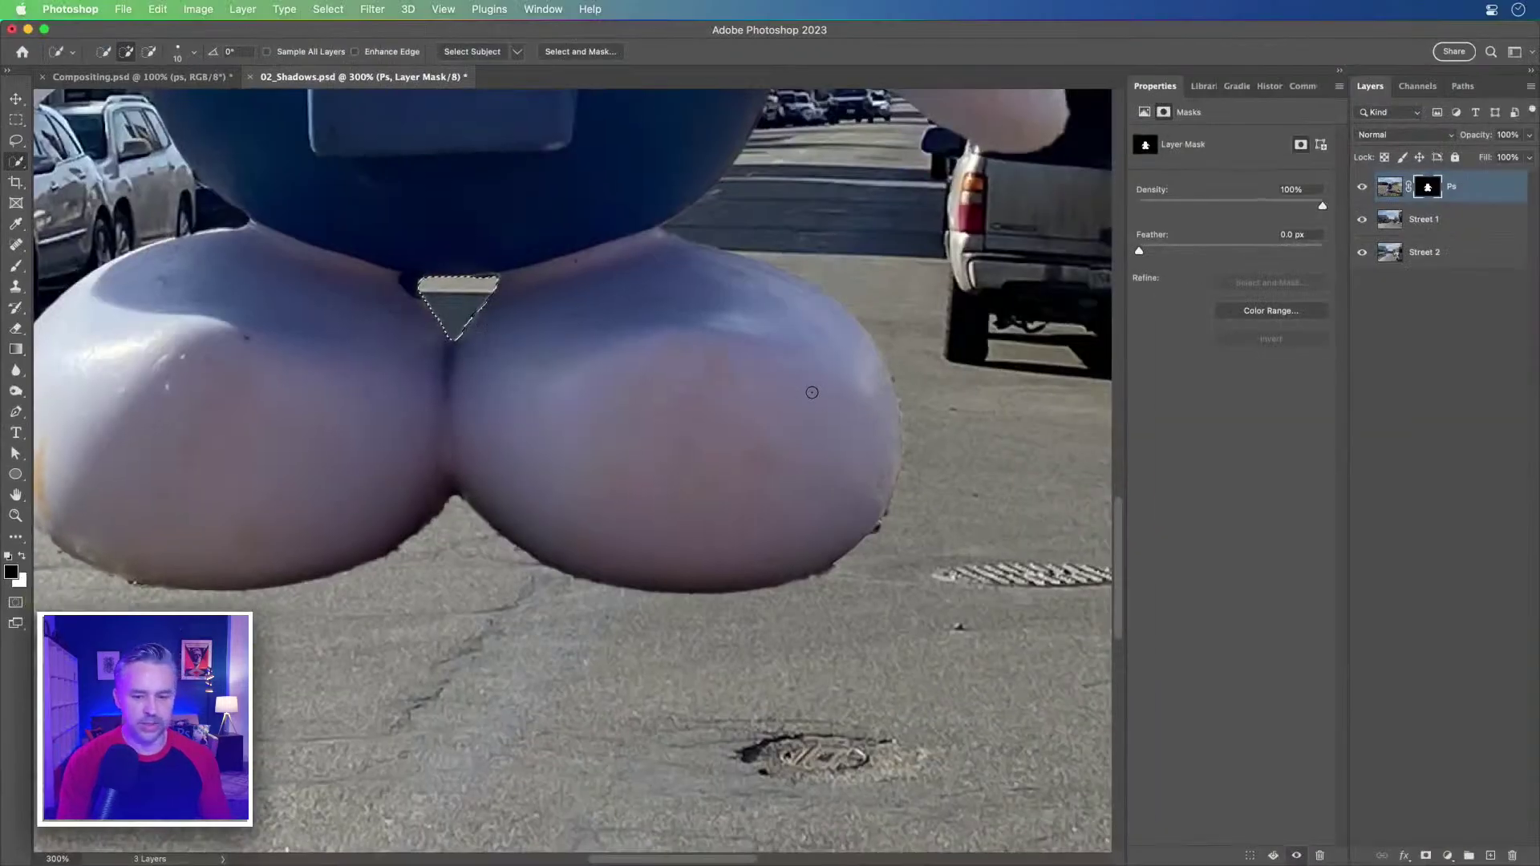
Step: Apply a Fill to the selected gap on the mask using Foreground Color, Normal mode and 100% opacity, and clear the selection
key(shift+BackSpace)
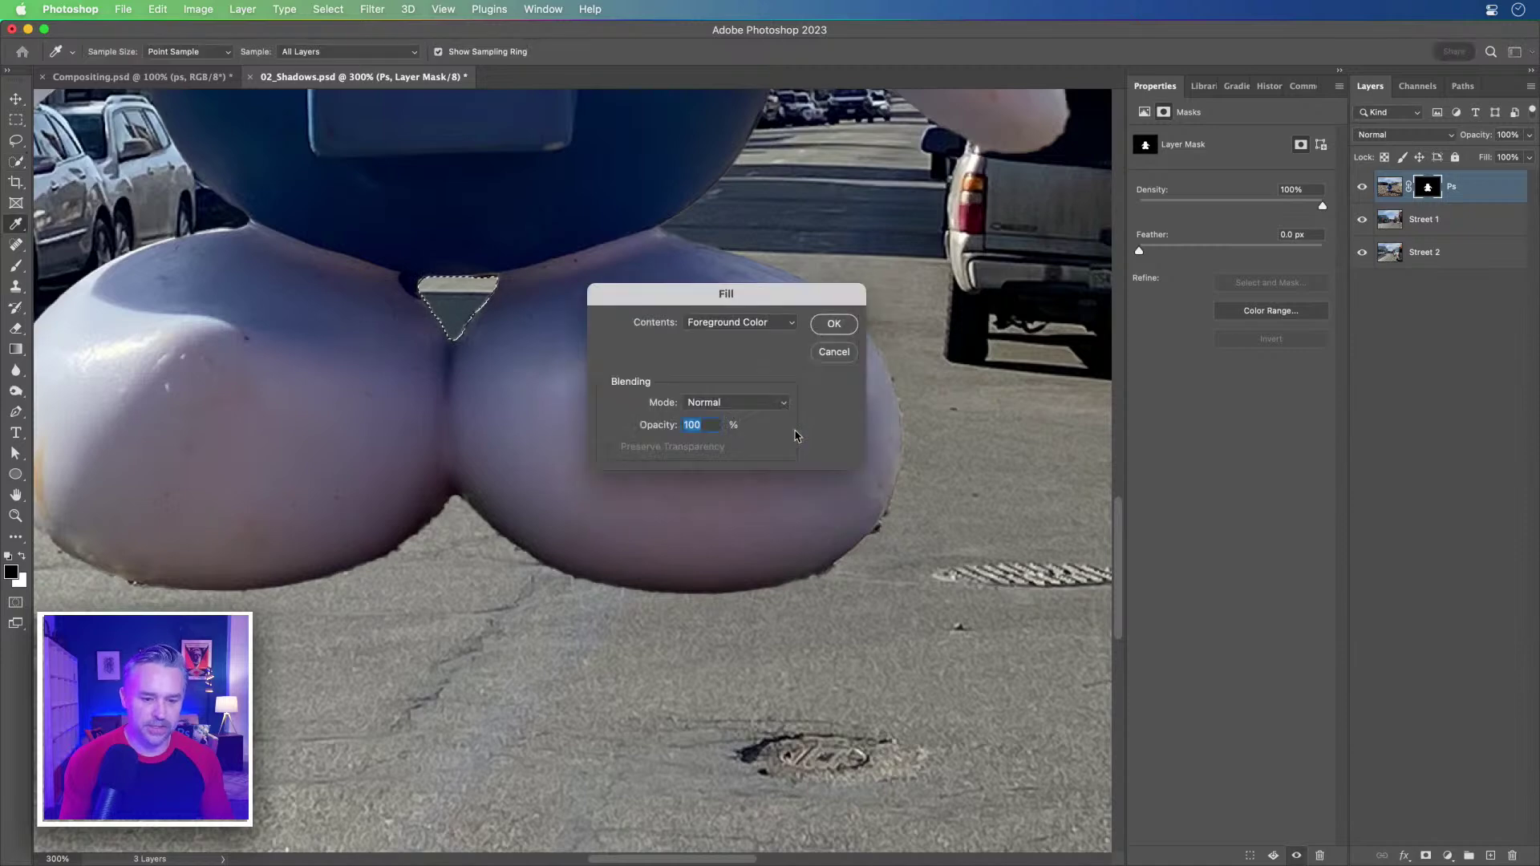
drag(688, 300, 712, 302)
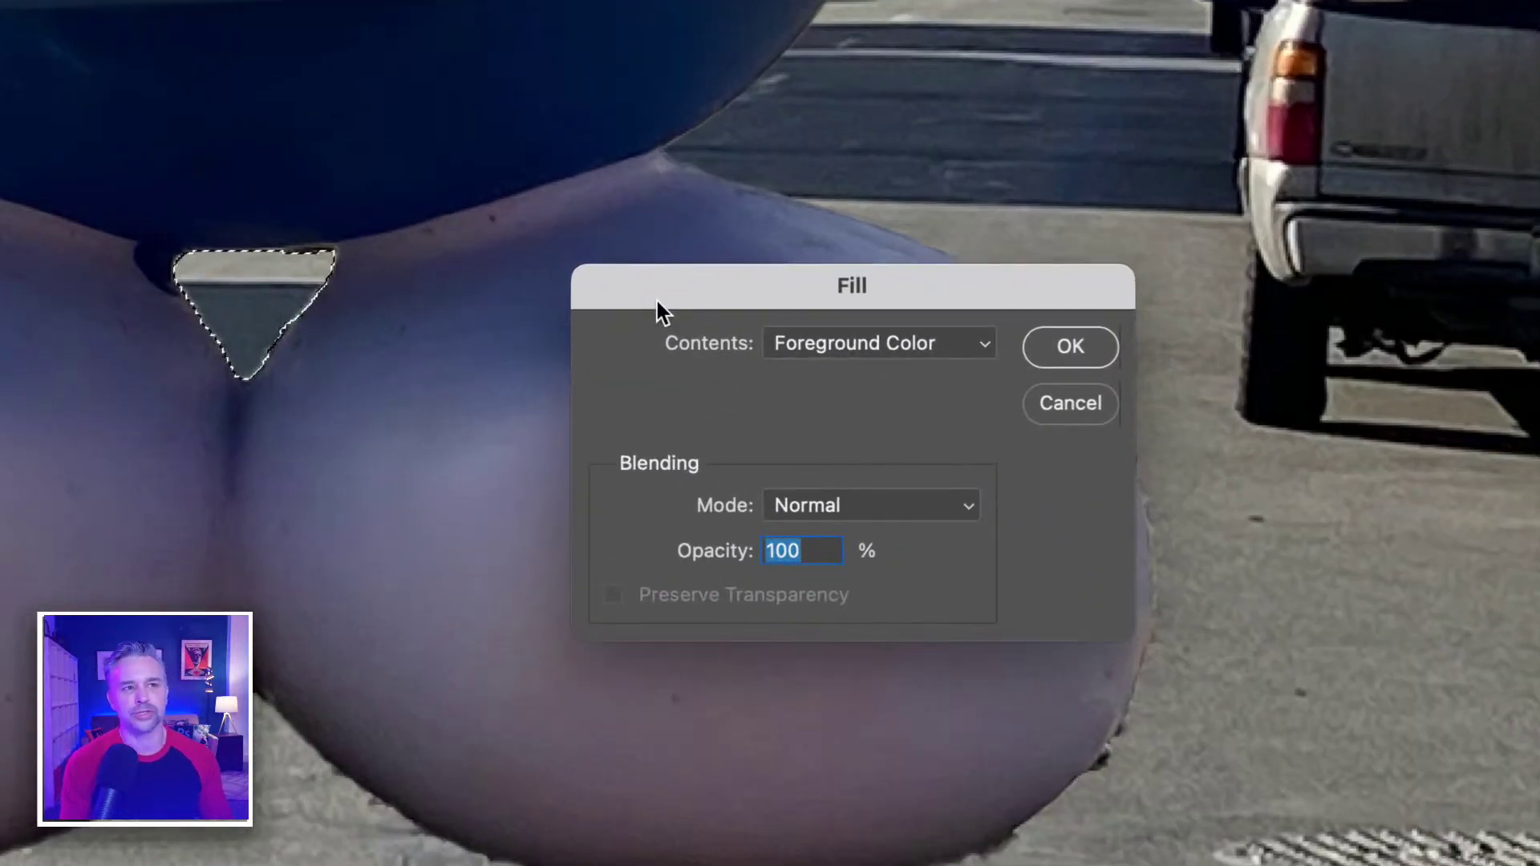
click(878, 345)
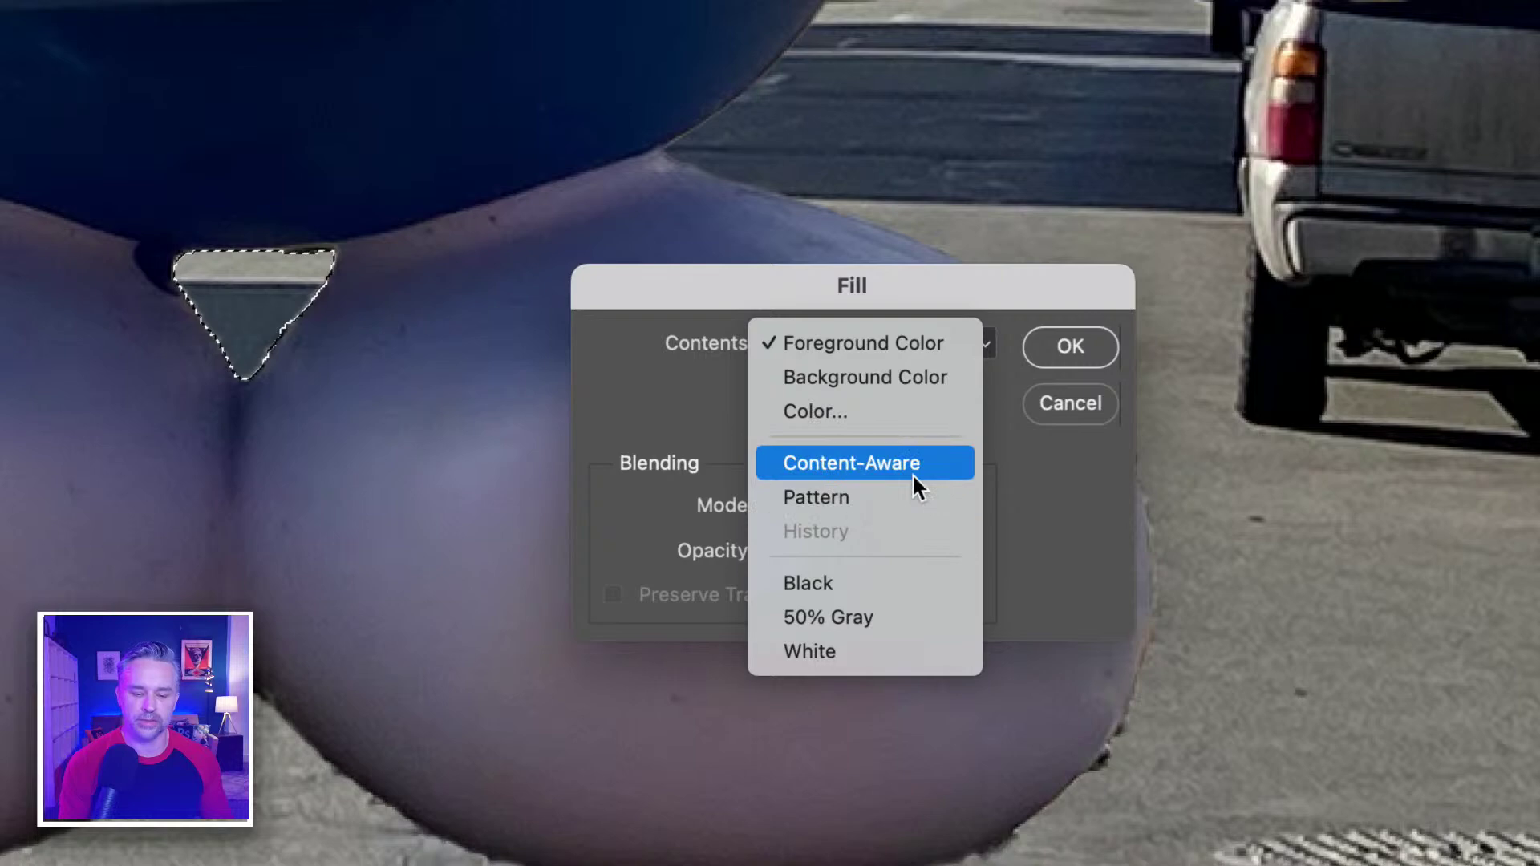
click(831, 335)
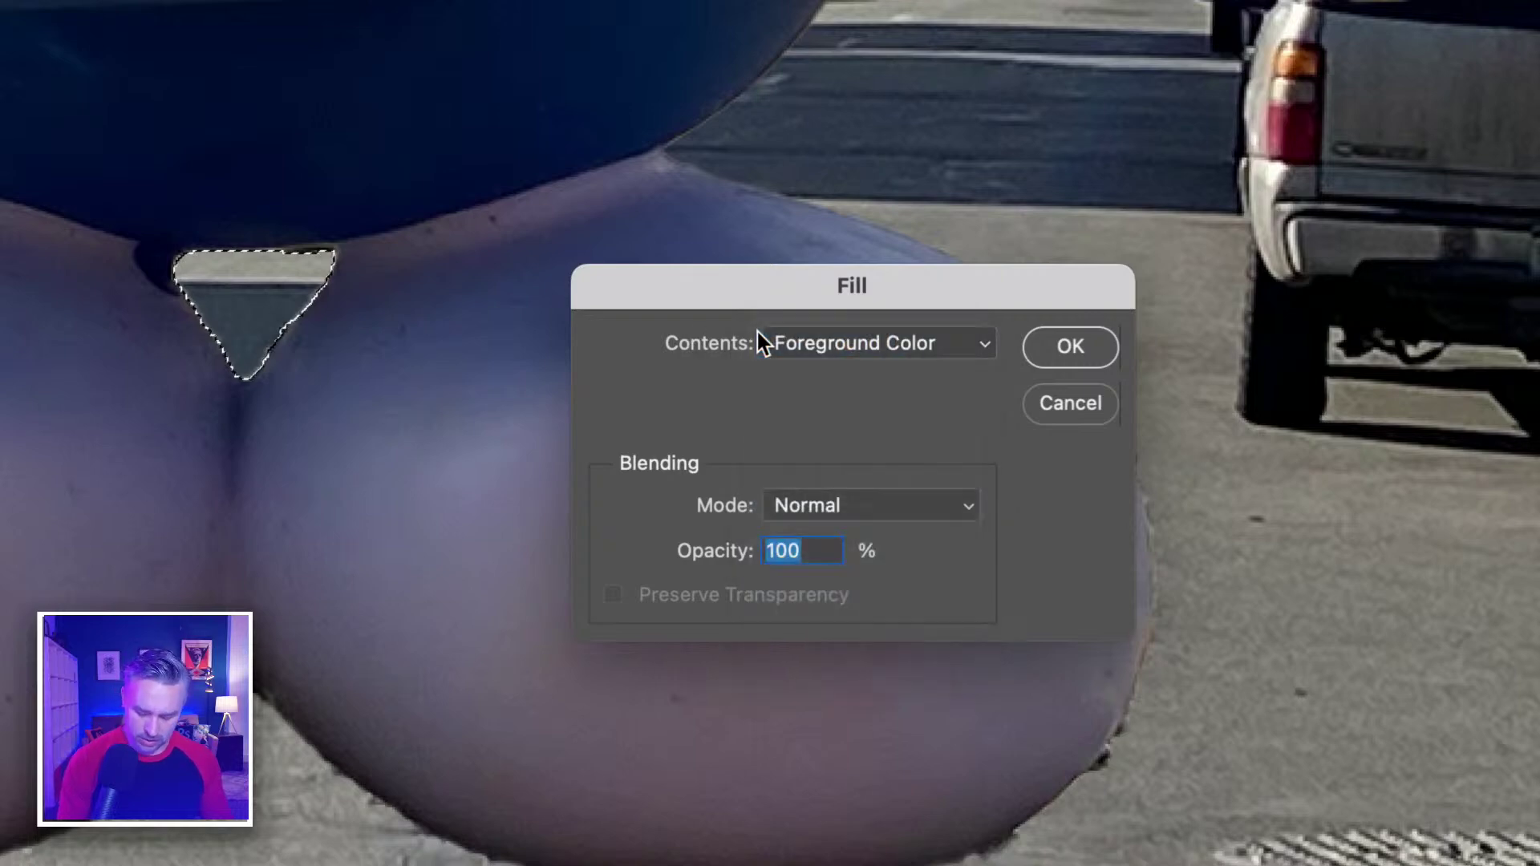
click(1073, 347)
key(ctrl+d)
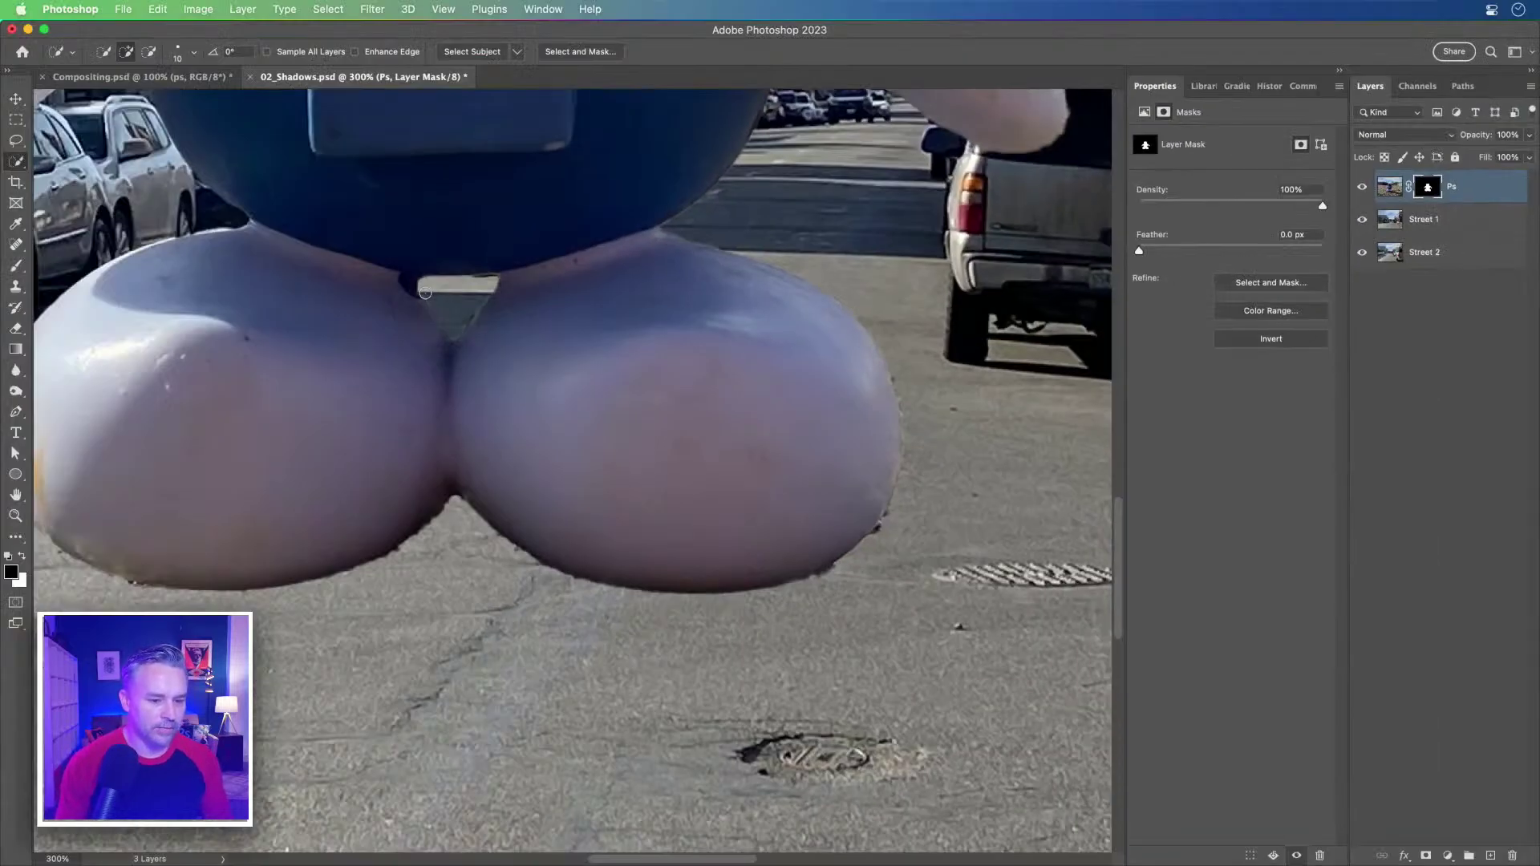
key(ctrl+d)
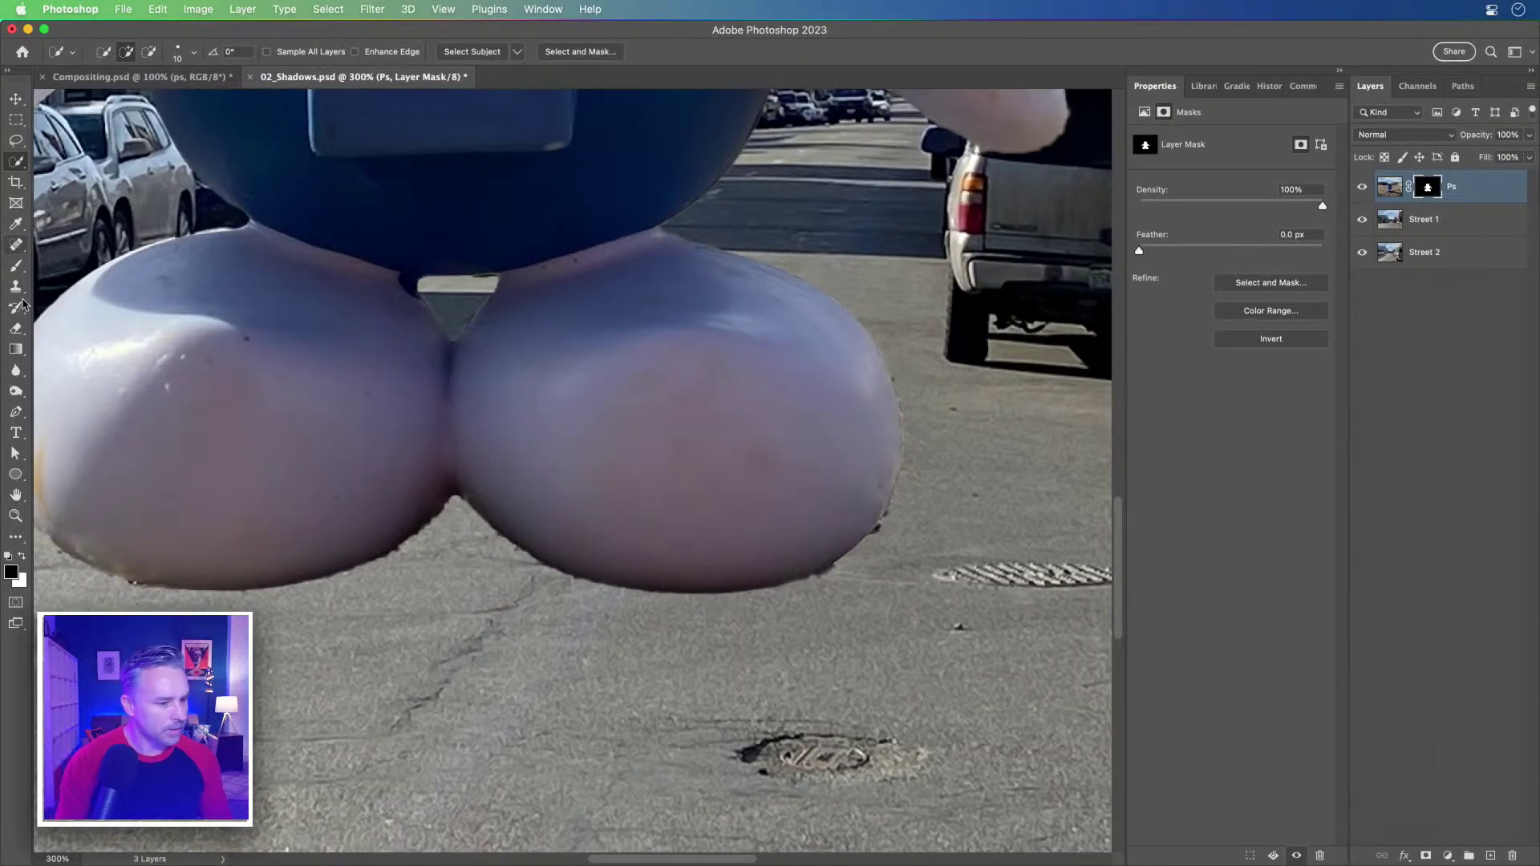
Step: Set up the Brush tool with a hard round tip, 100% flow and a size of 35
click(16, 268)
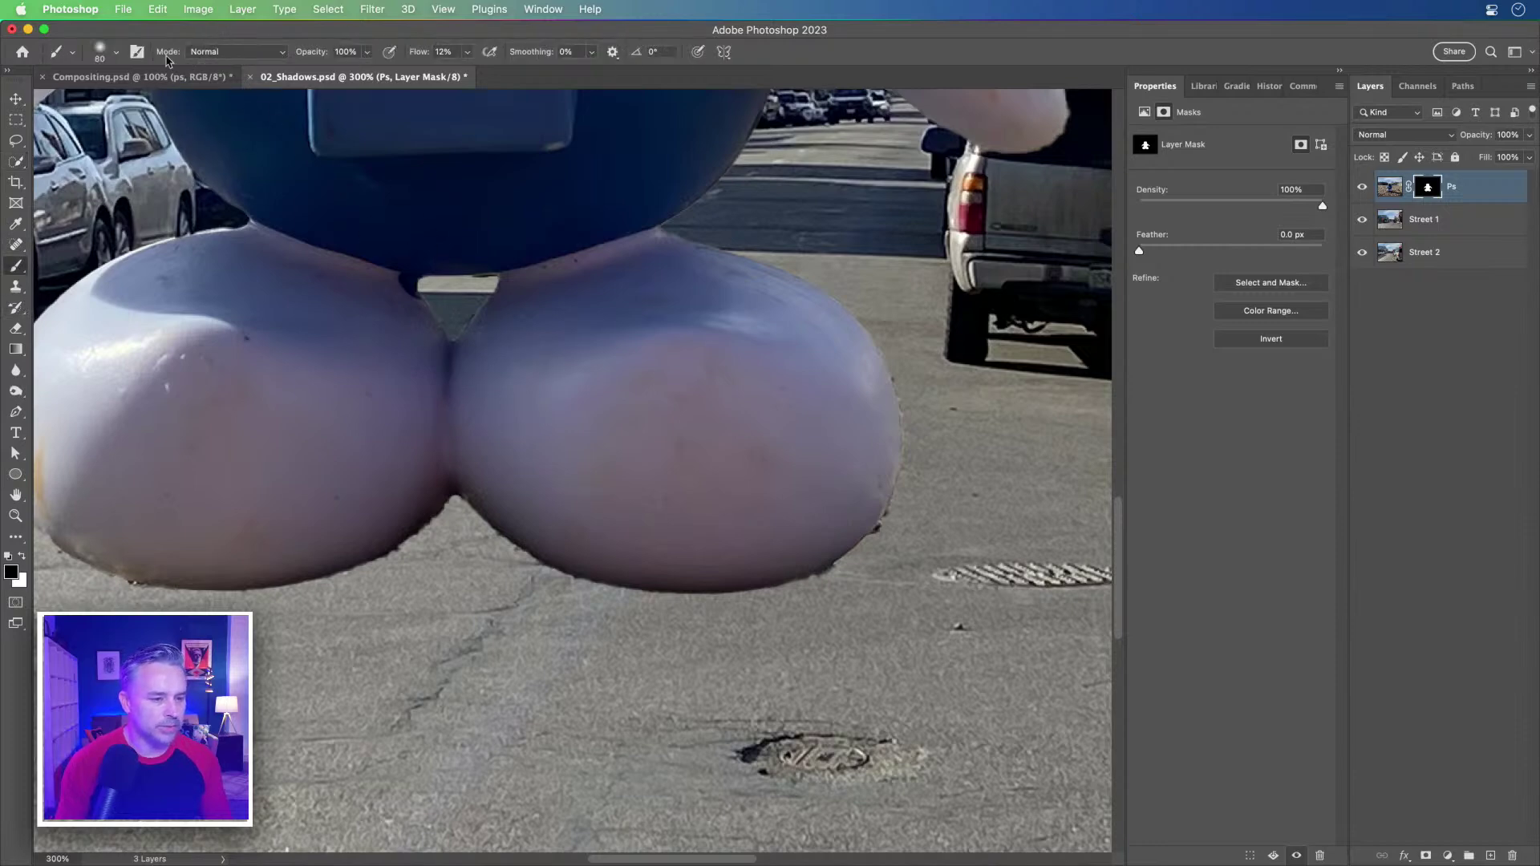
drag(419, 52, 597, 57)
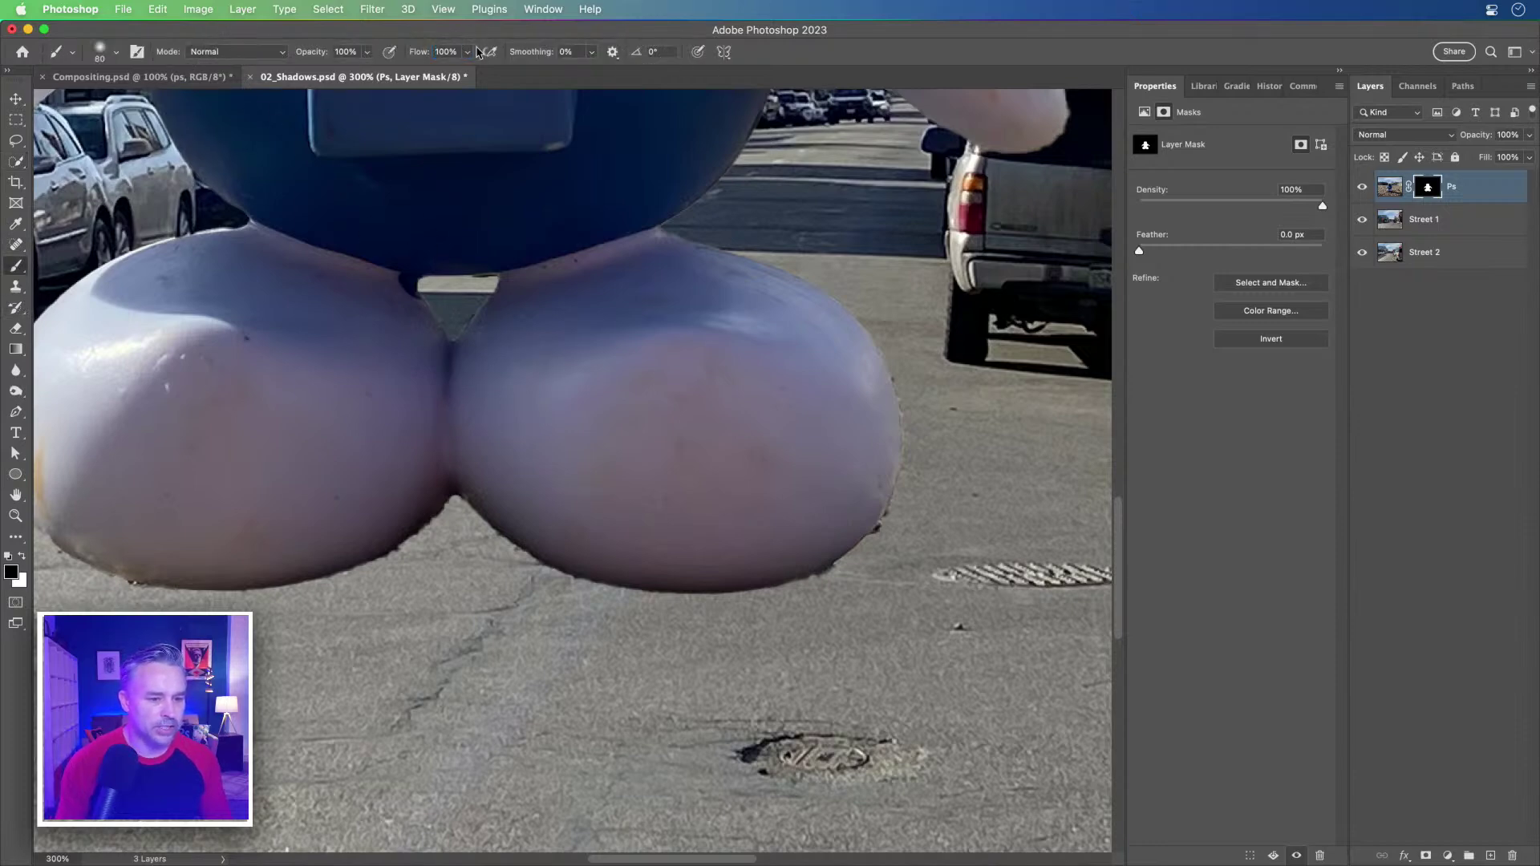
click(117, 54)
double_click(416, 255)
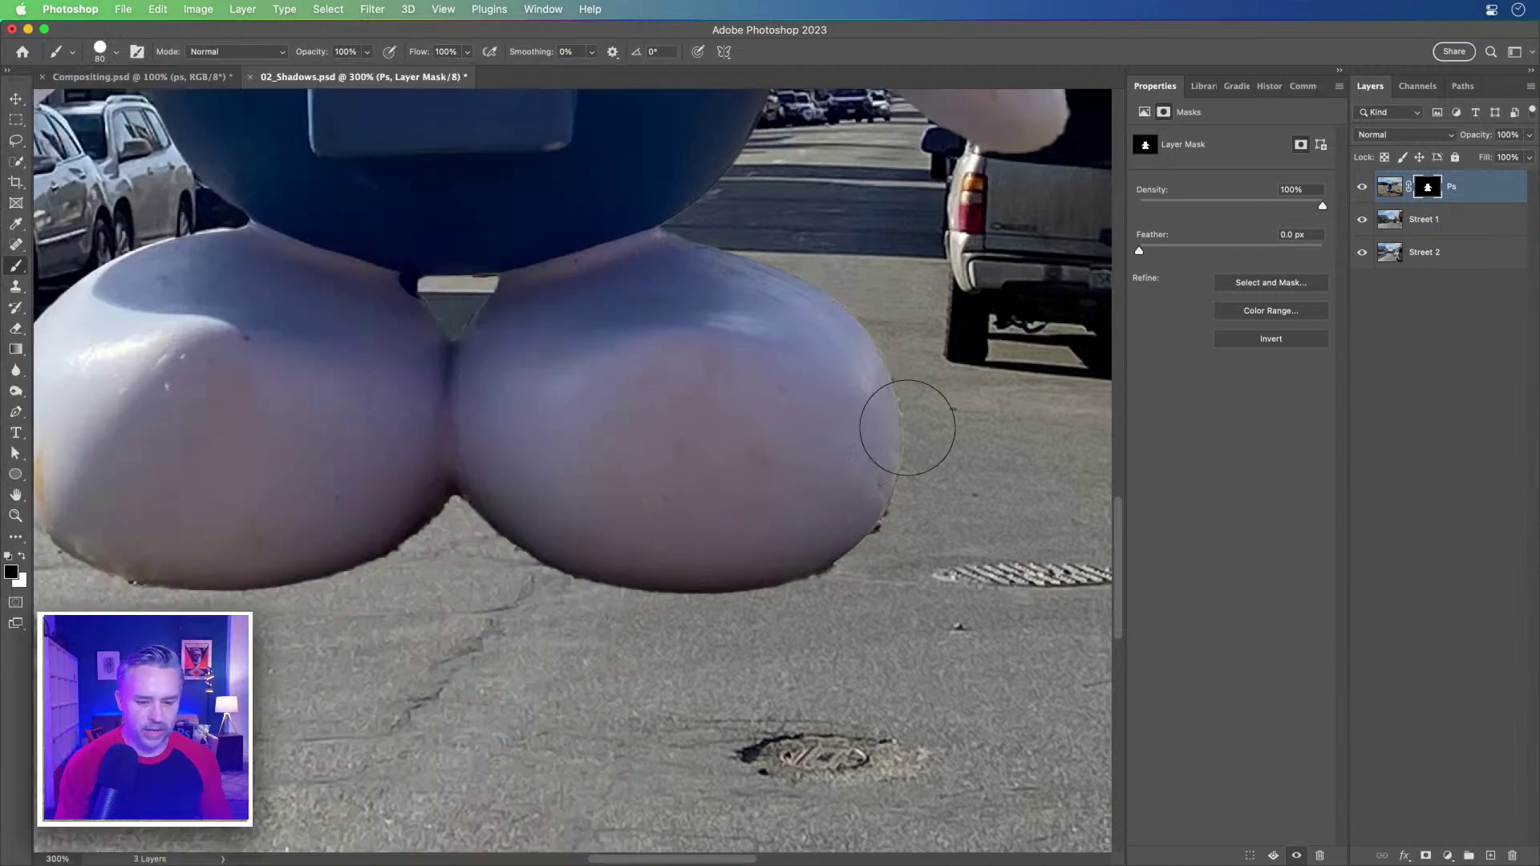
key(bracketleft)
key(bracketleft)
key(bracketleft)
key(bracketleft)
key(bracketleft)
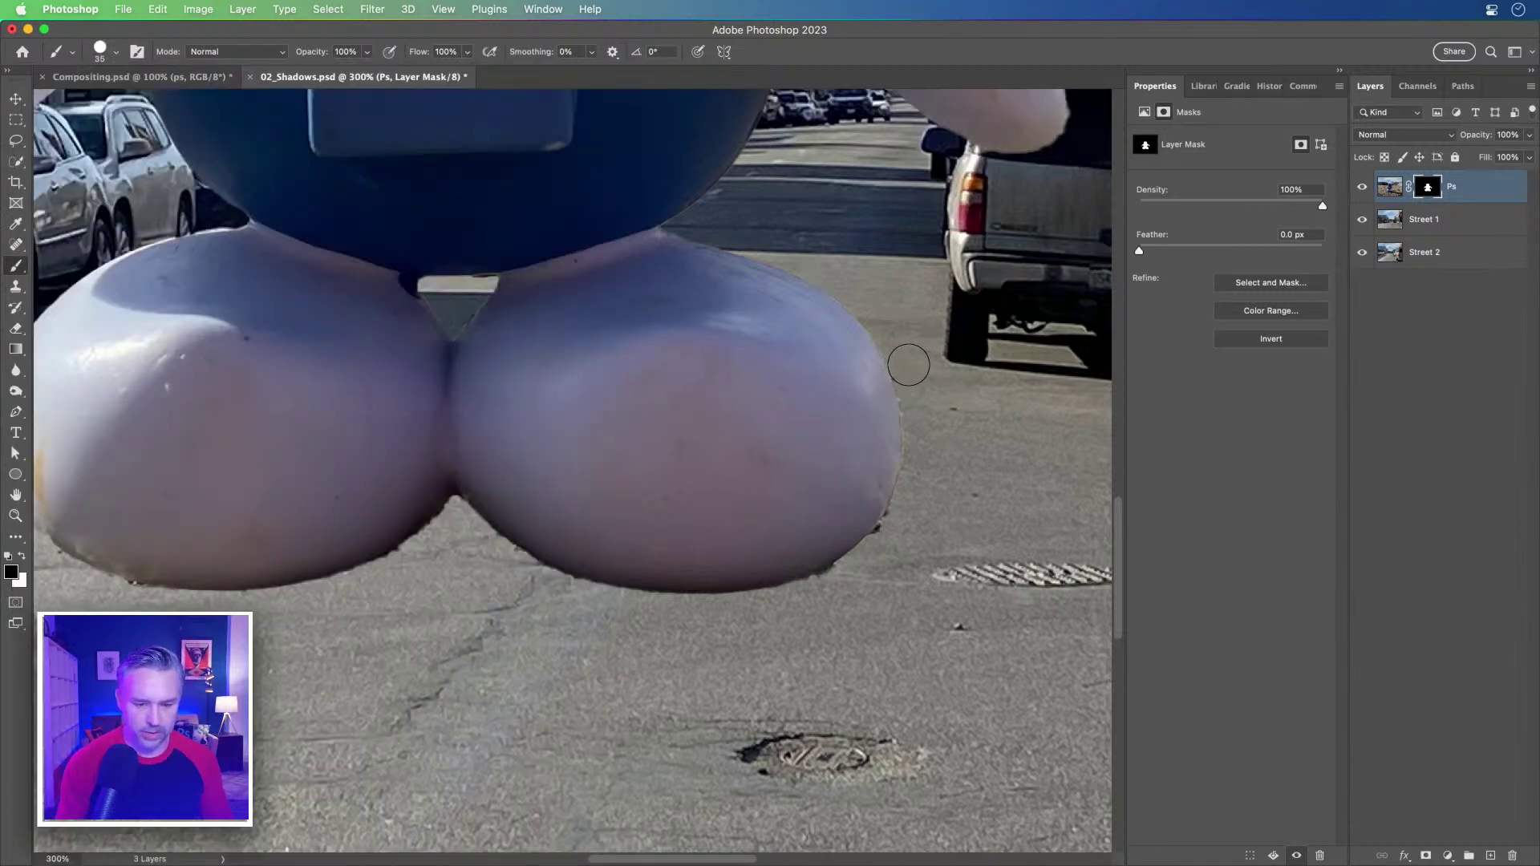
Step: Paint black on the Ps layer mask along the outer edges of the feet to clean up the gravel remnants
mouse_move(915, 400)
mouse_down()
mouse_move(914, 492)
mouse_move(831, 585)
mouse_up()
drag(487, 631, 752, 709)
drag(553, 265, 531, 685)
mouse_move(507, 290)
mouse_down()
mouse_move(407, 394)
mouse_move(159, 431)
mouse_up()
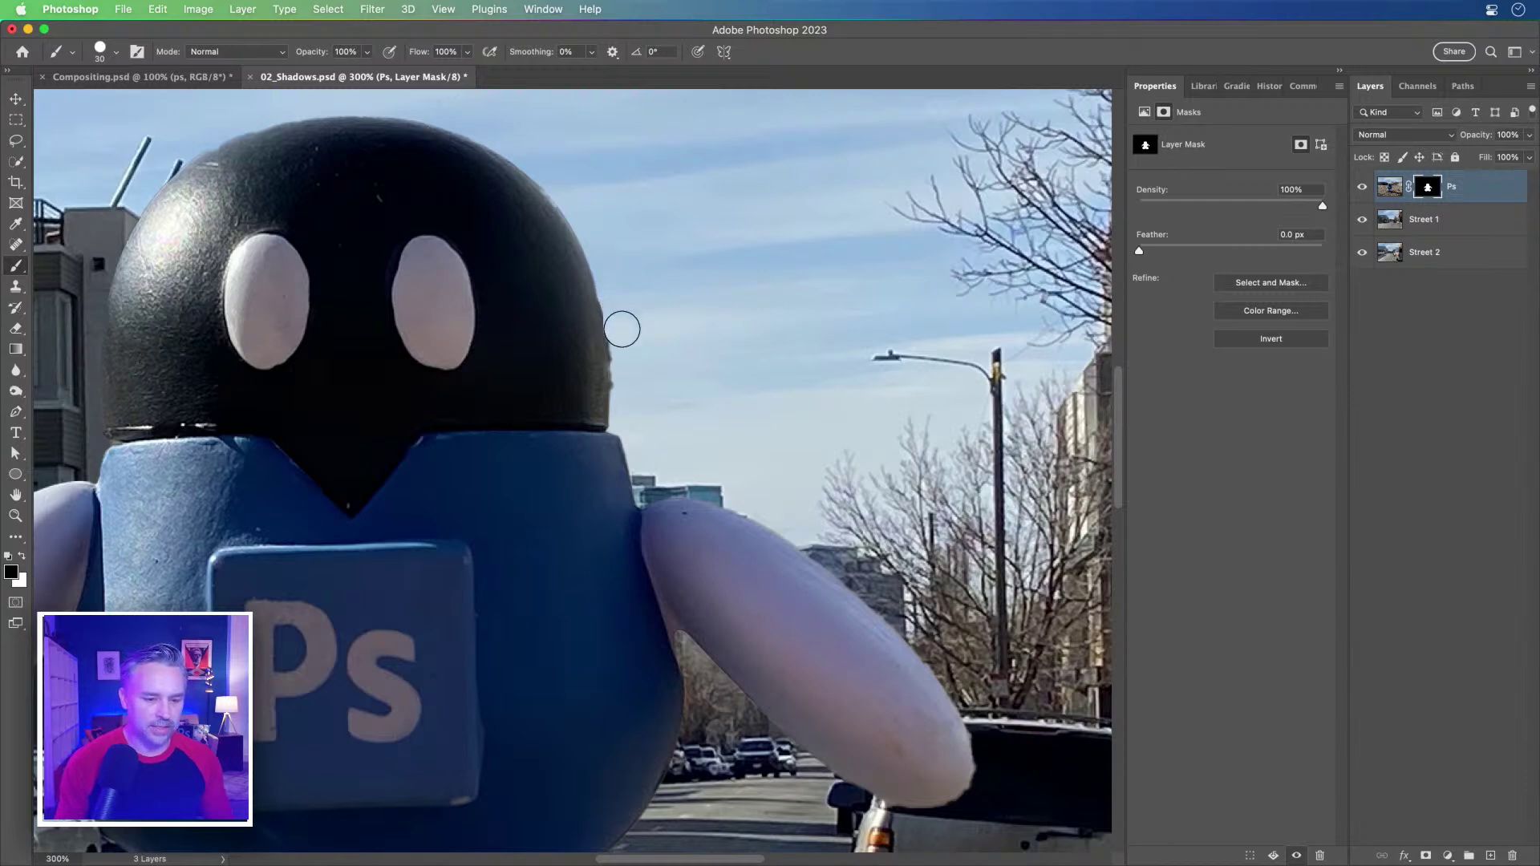
Step: Paint black on the mask with a size 25 brush to trim the bumpy right edge of the black head
drag(622, 379, 633, 378)
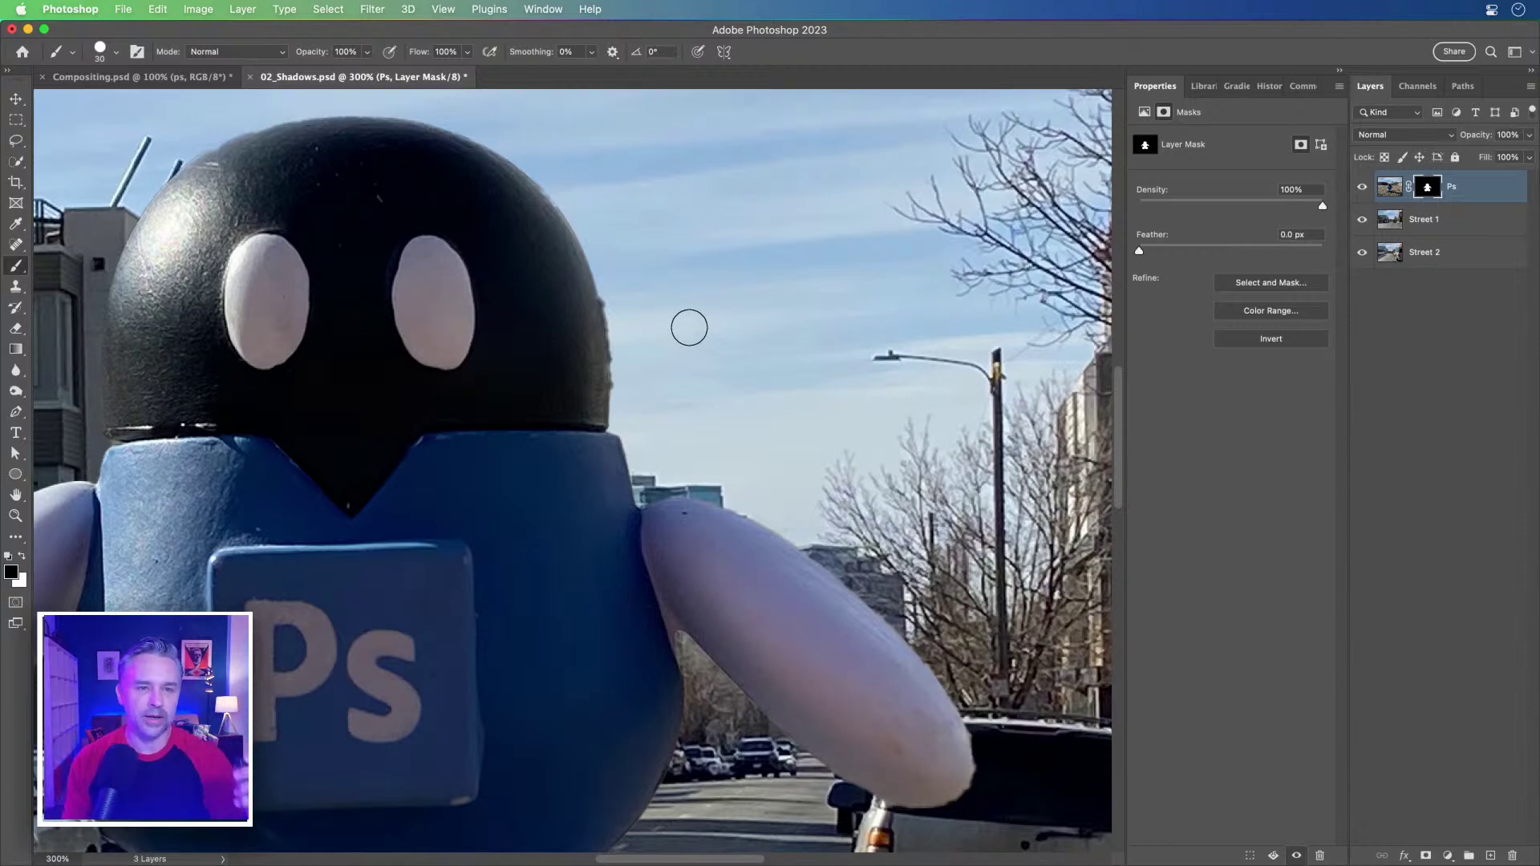
key(super+equal)
drag(859, 187, 1056, 278)
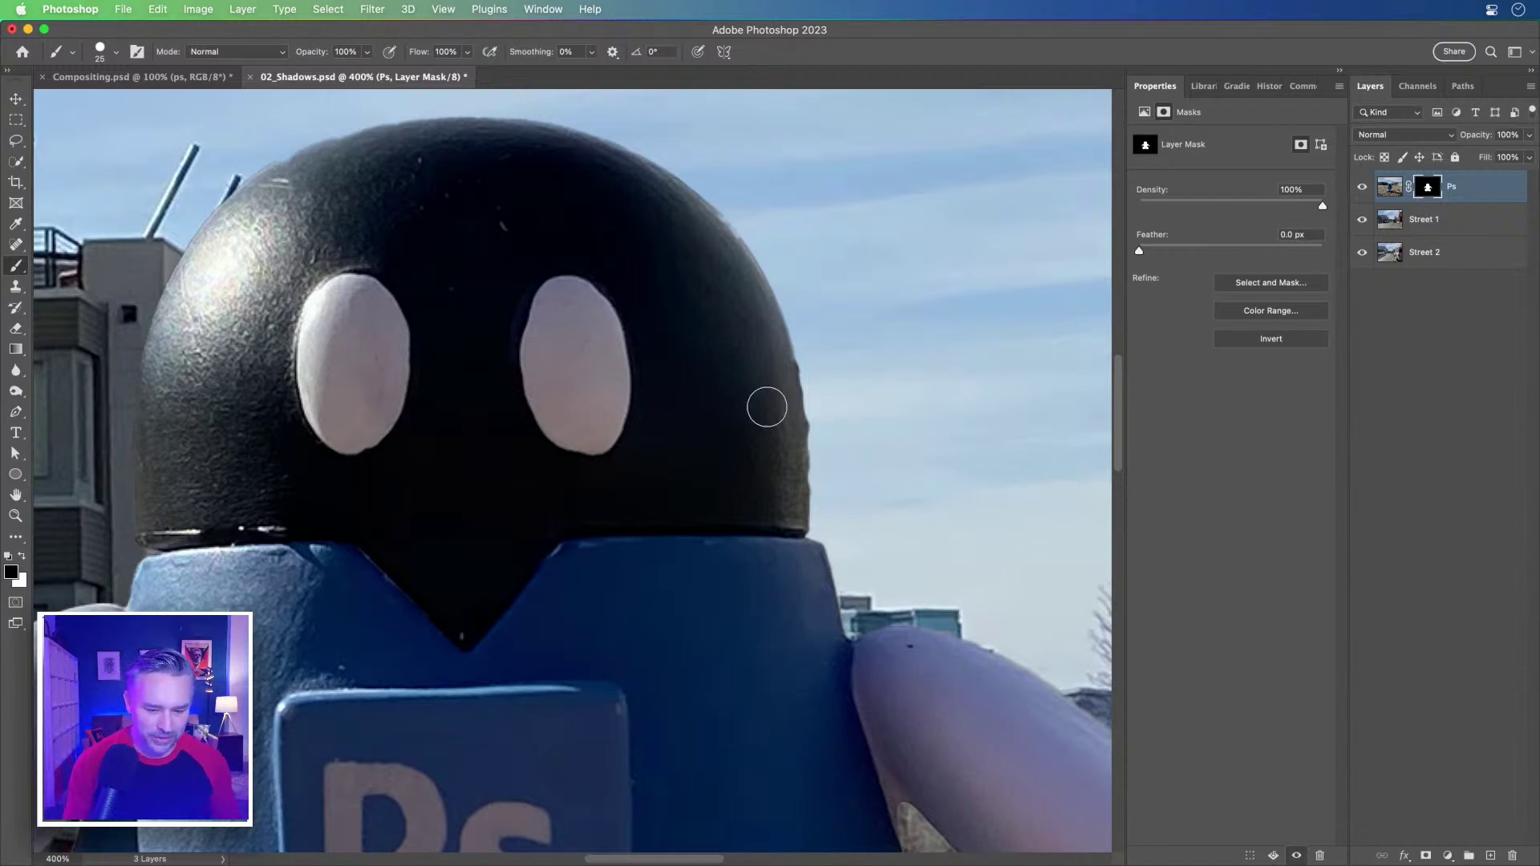
mouse_move(814, 353)
mouse_down()
mouse_move(825, 497)
mouse_move(779, 444)
mouse_move(796, 351)
mouse_up()
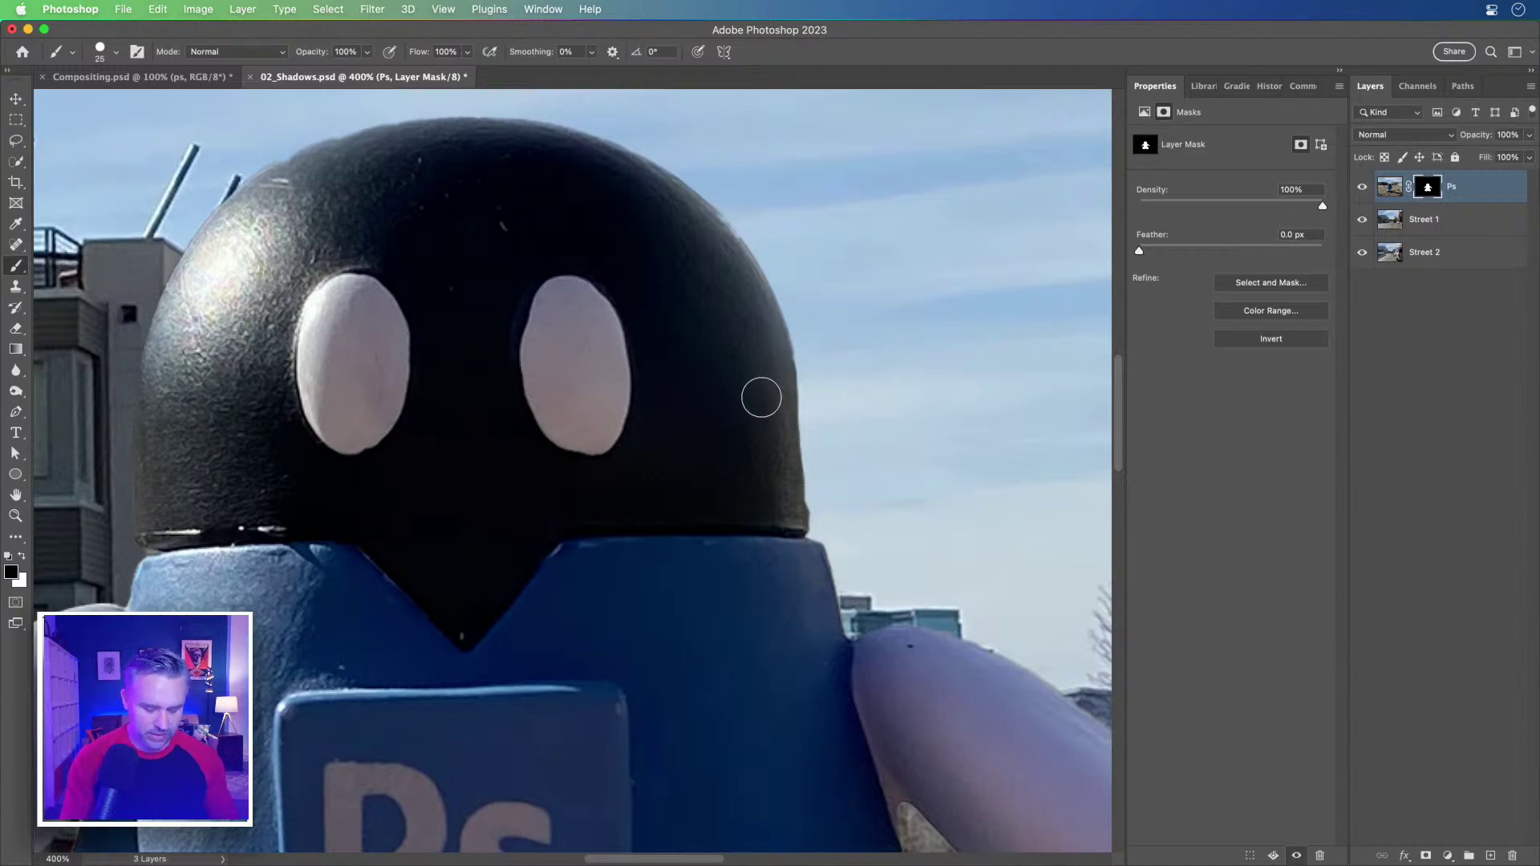
Step: Switch the foreground color to white and paint on the mask to restore and smooth the right edge of the head
key(x)
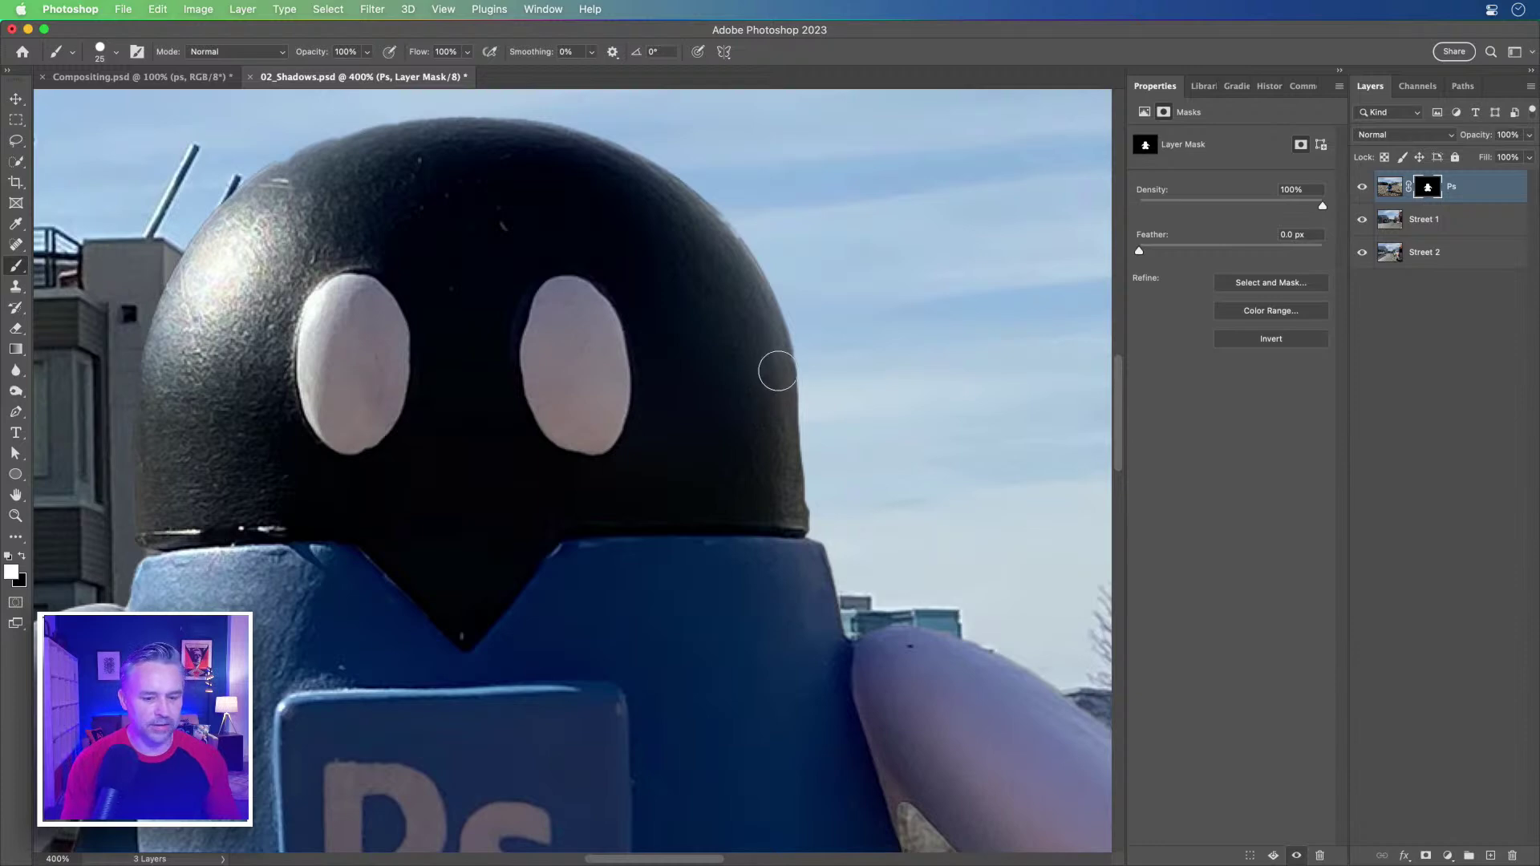
drag(777, 365, 784, 506)
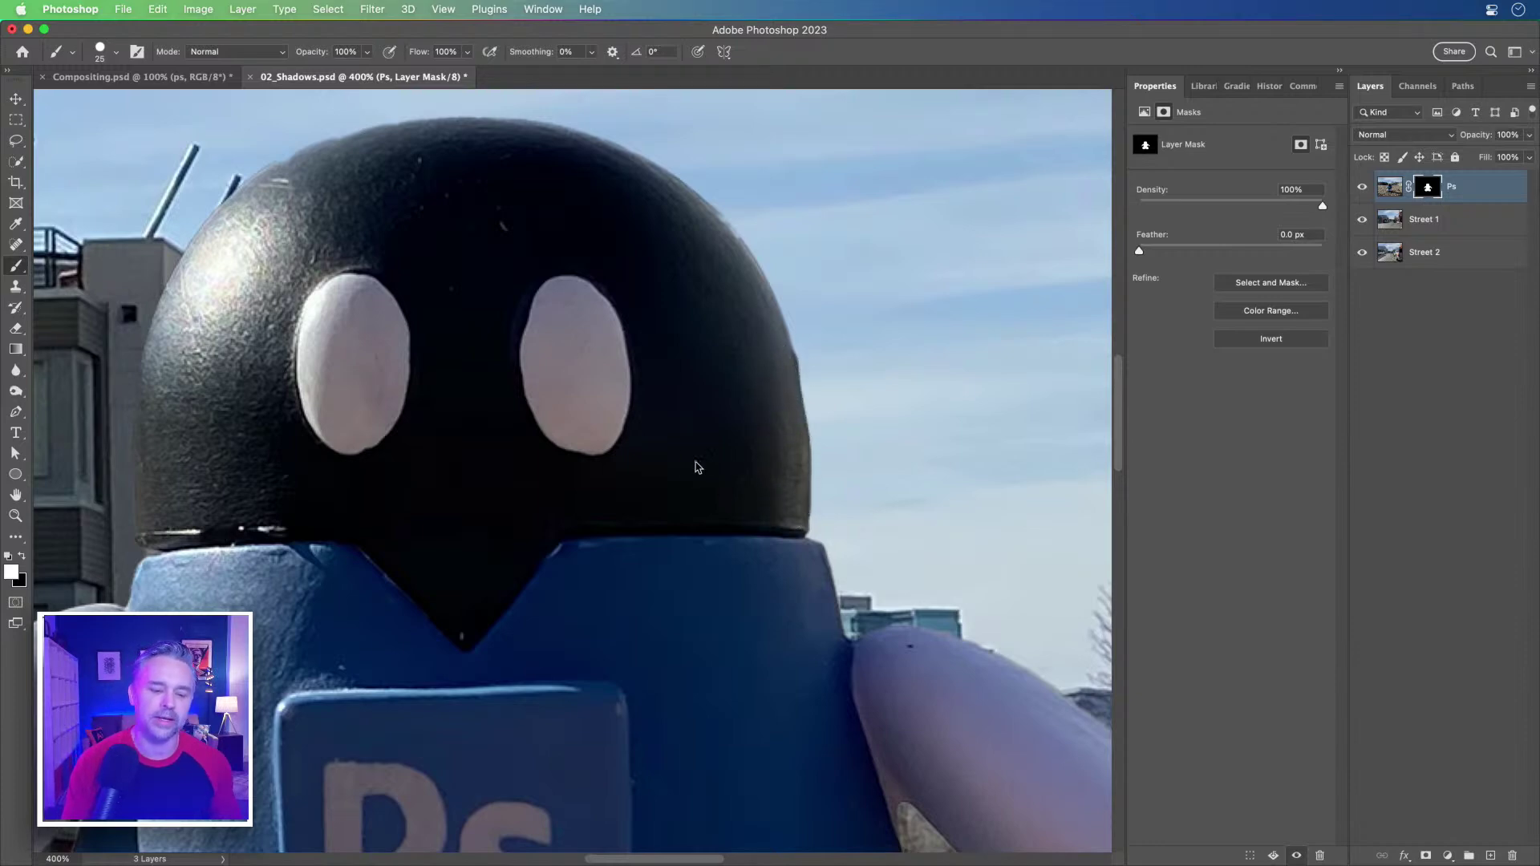
key(super+minus)
key(super+minus)
drag(641, 694, 698, 449)
key(super+minus)
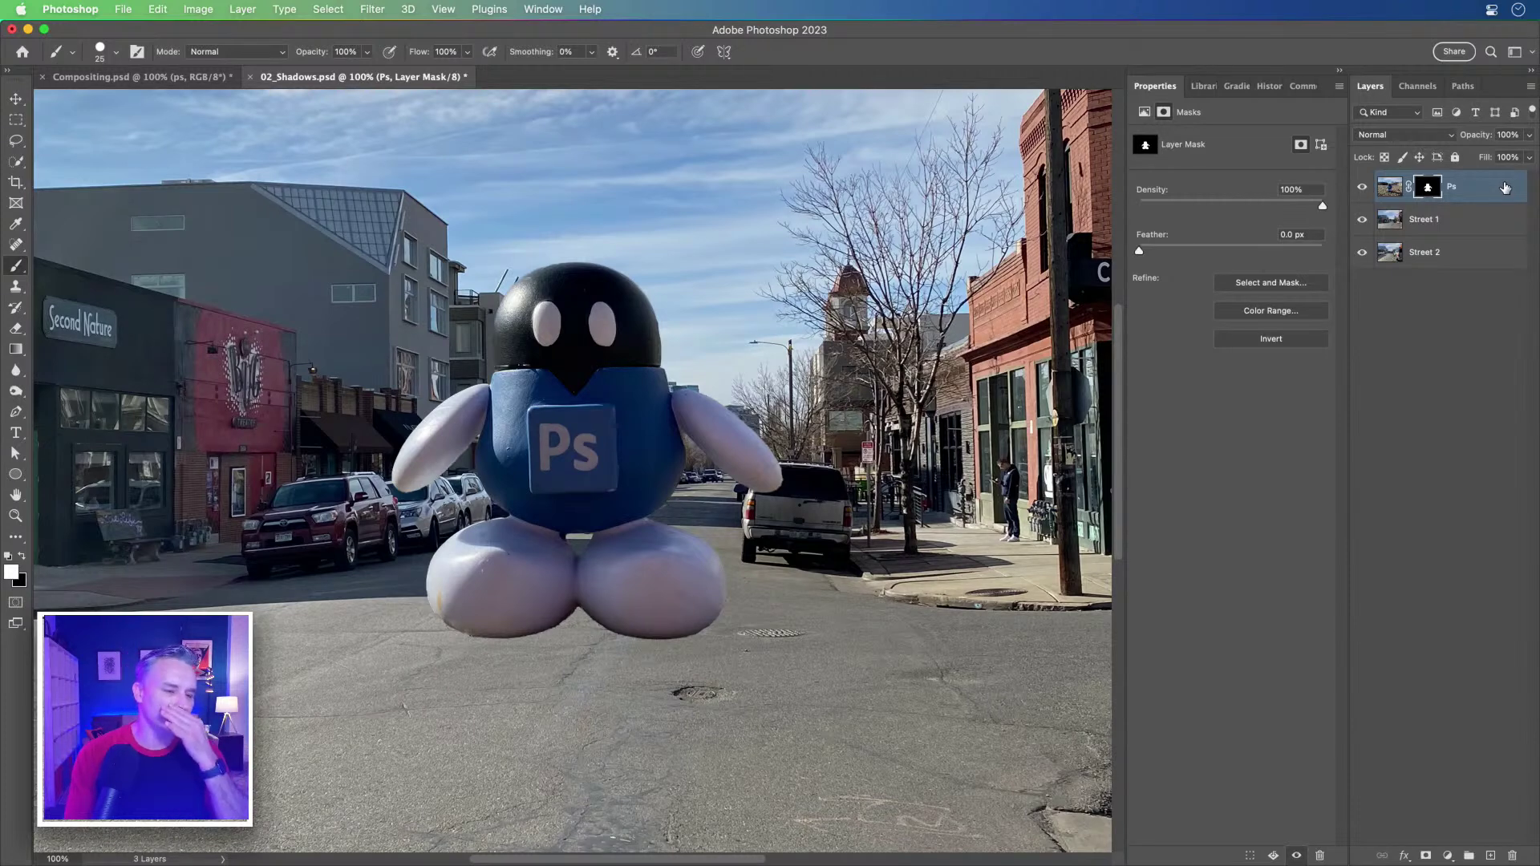
Step: Review the Brush tool's size and hardness settings for the hard round tip
click(118, 54)
drag(190, 141, 193, 148)
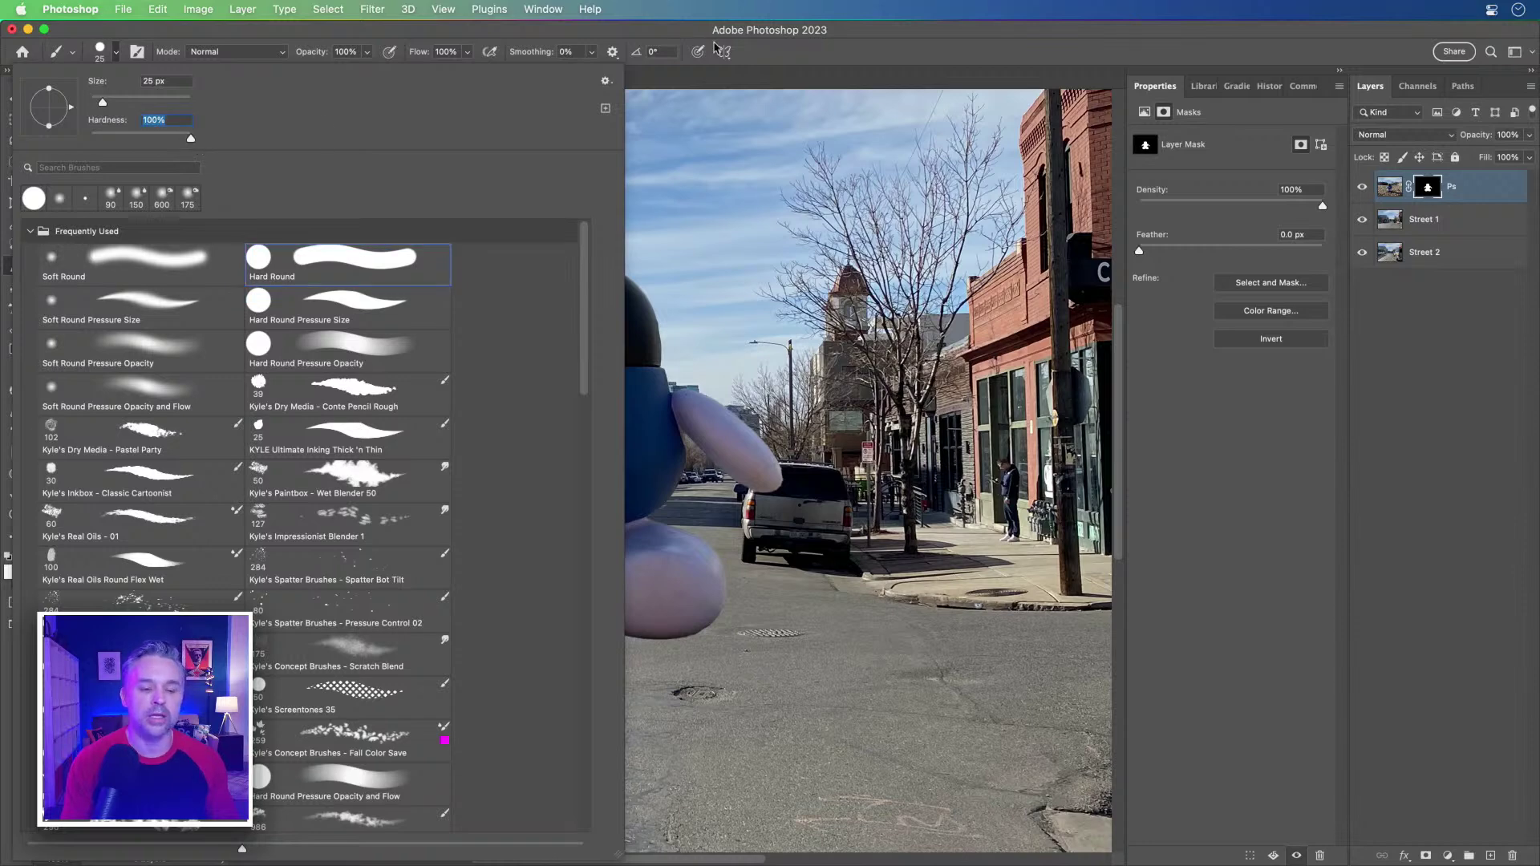
click(738, 36)
Step: Examine at high magnification how sharp the figure's arm and body edges are compared with the parked vehicle behind them
key(super+equal)
key(super+equal)
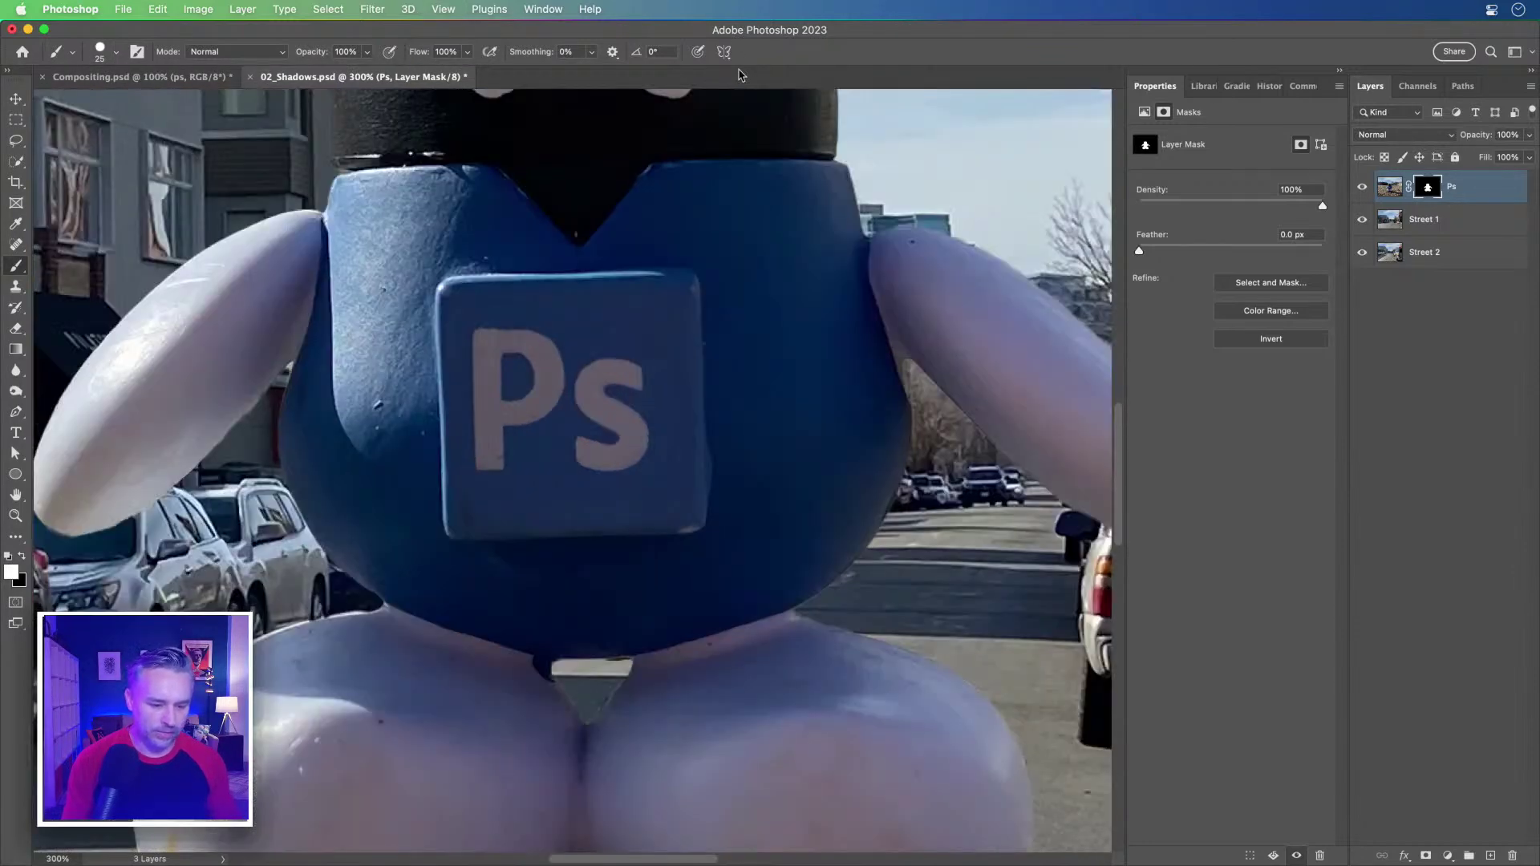
scroll(956, 419, right, 10)
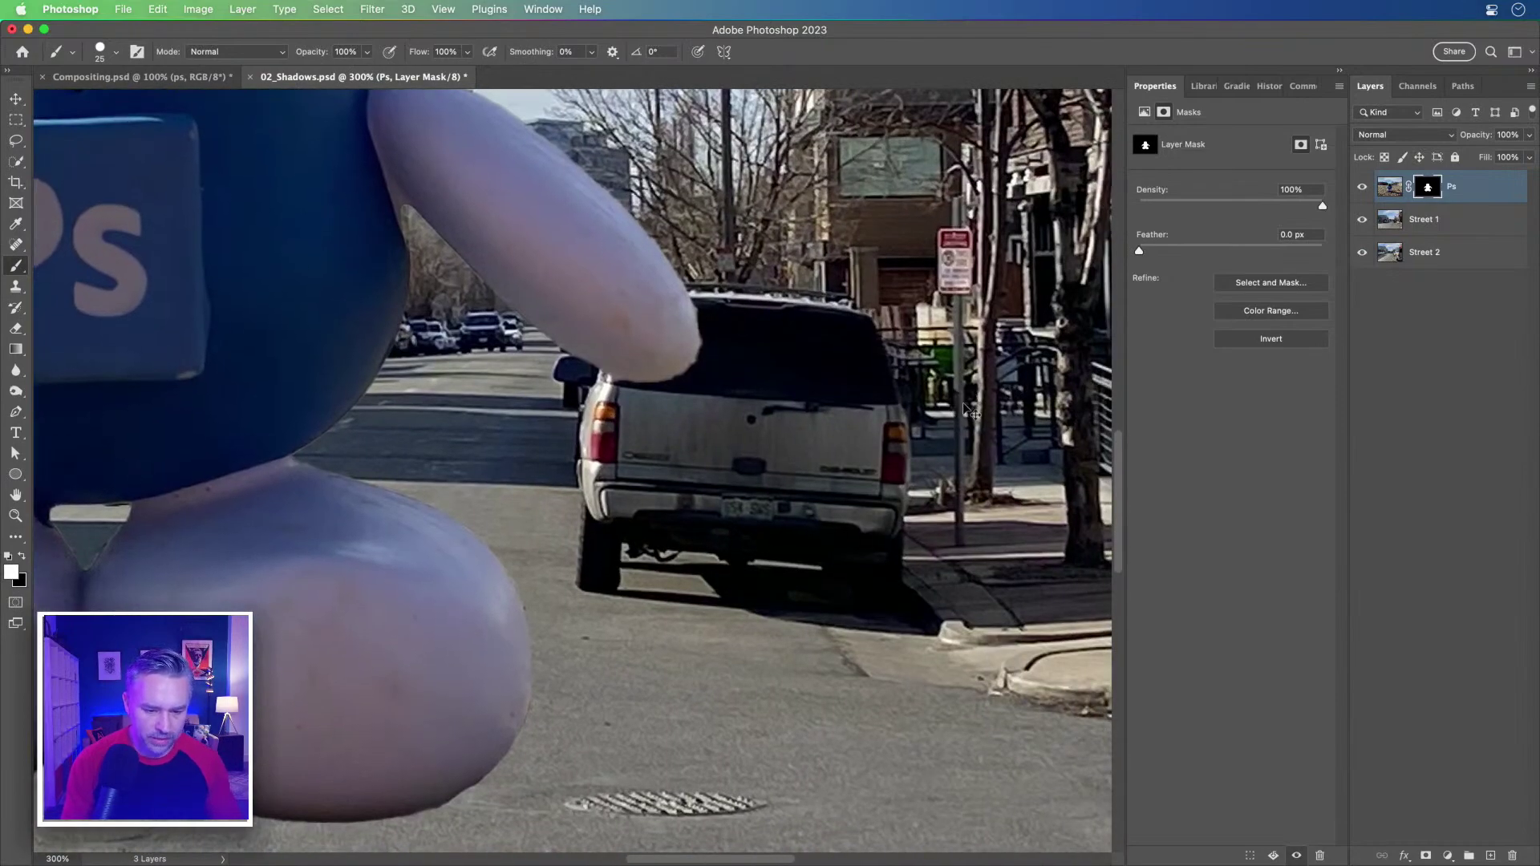
key(super+equal)
key(super+equal)
key(super+equal)
key(super+equal)
key(super+equal)
key(super+equal)
key(super+equal)
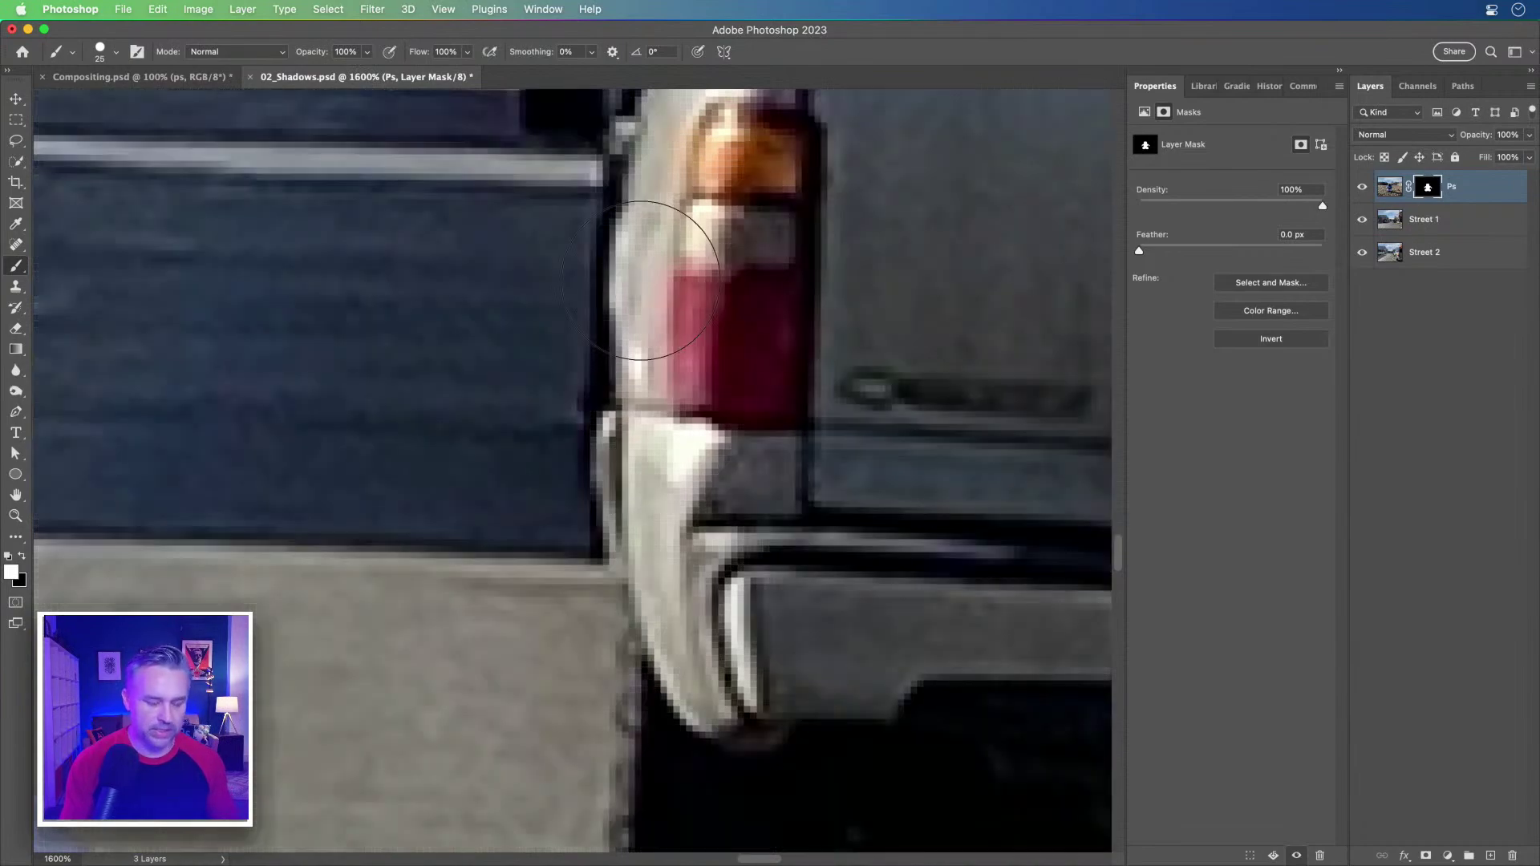
key(super+minus)
key(super+minus)
key(super+minus)
key(super+minus)
key(super+minus)
key(super+minus)
key(super+minus)
key(super+minus)
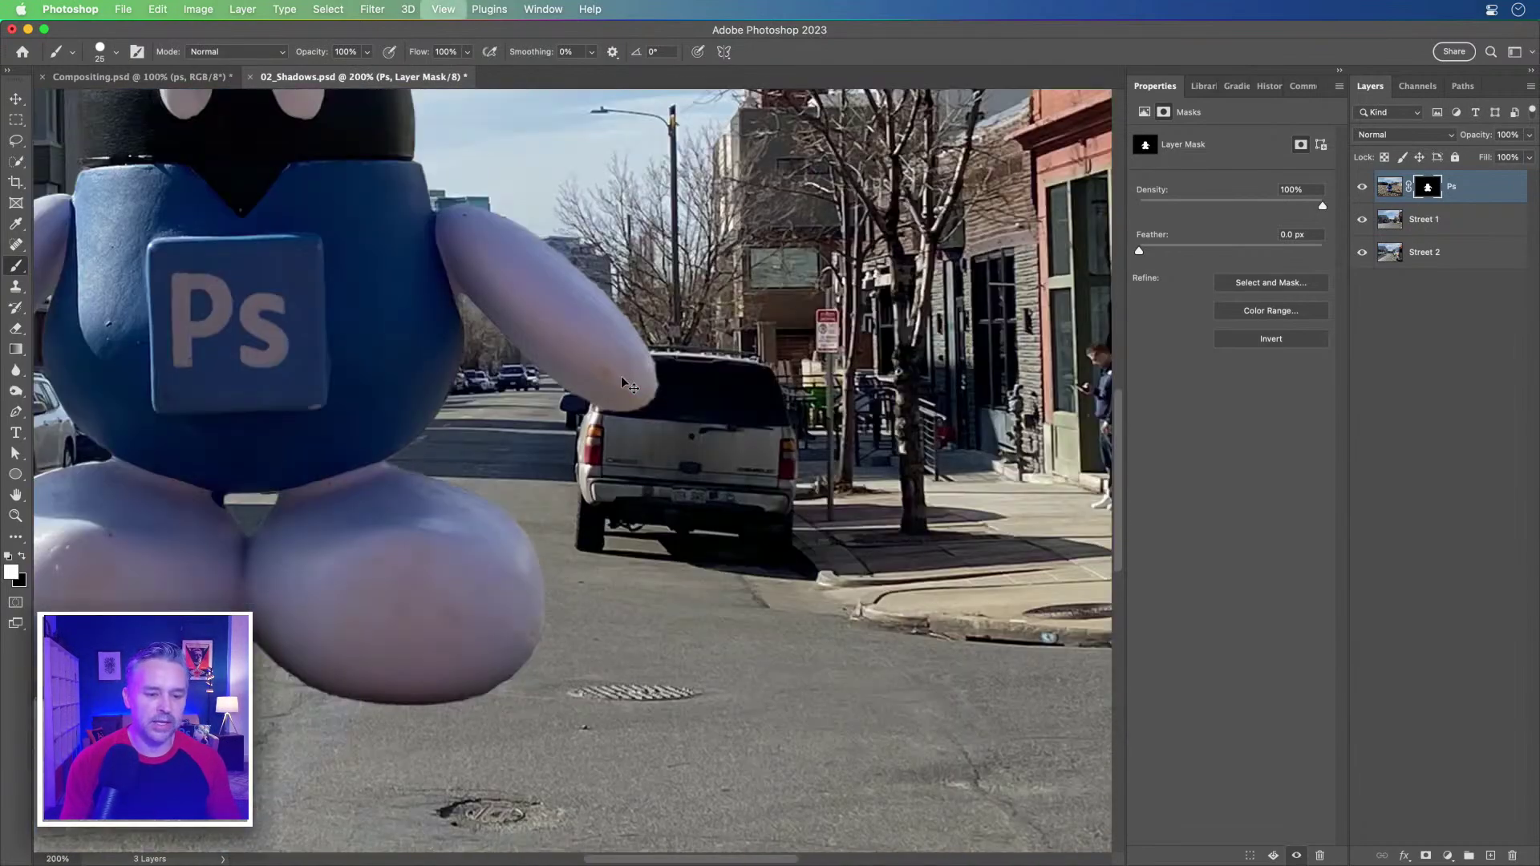
key(super+minus)
Step: Convert the masked Ps layer to a Smart Object and move the figure to X 1085 px, Y 794 px
drag(361, 388, 431, 491)
right_click(1490, 186)
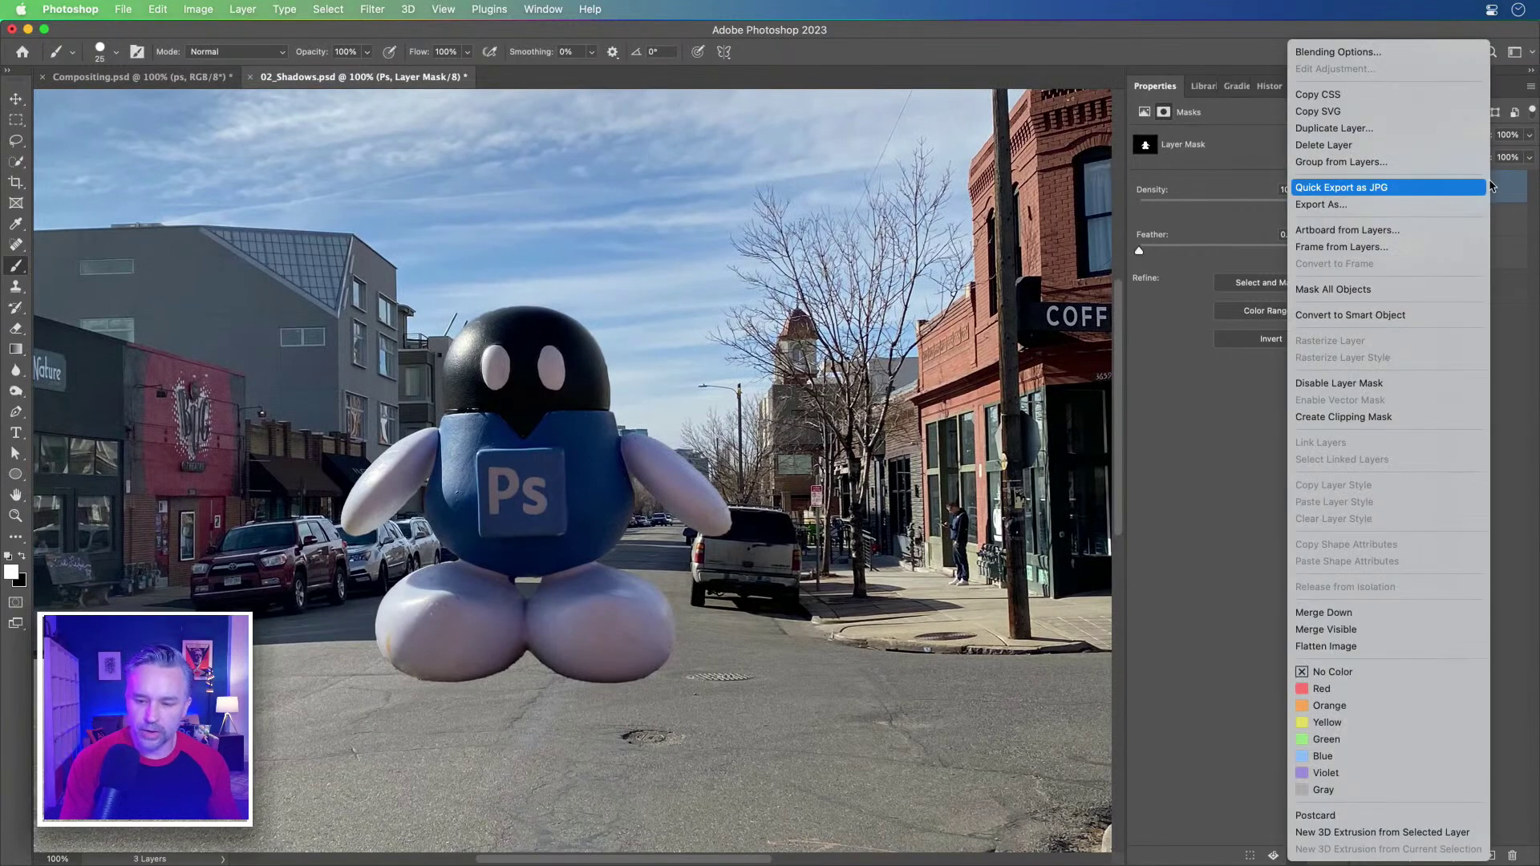
click(1502, 187)
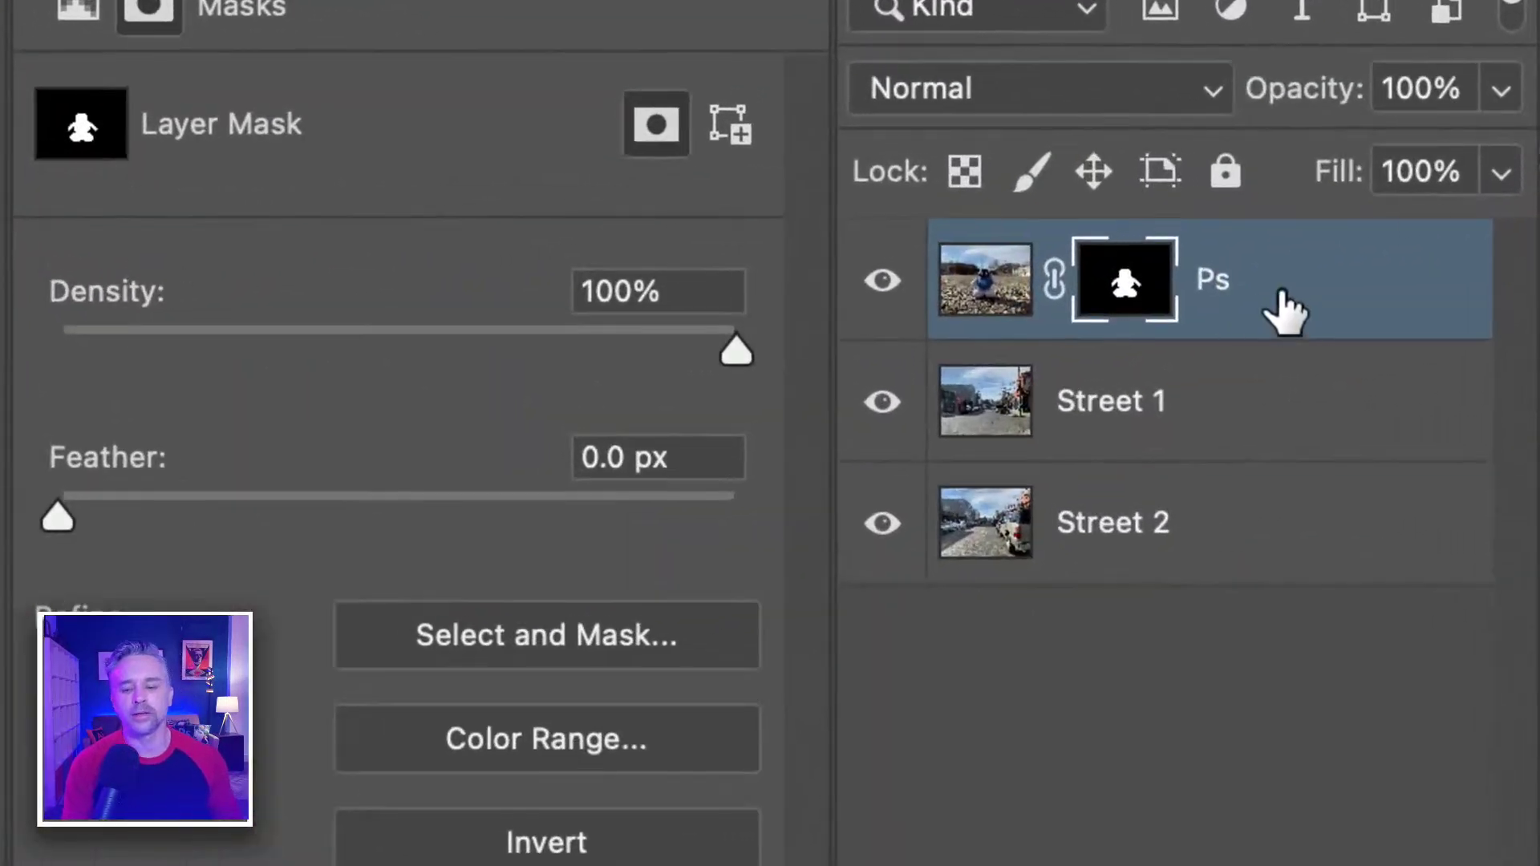
right_click(1309, 260)
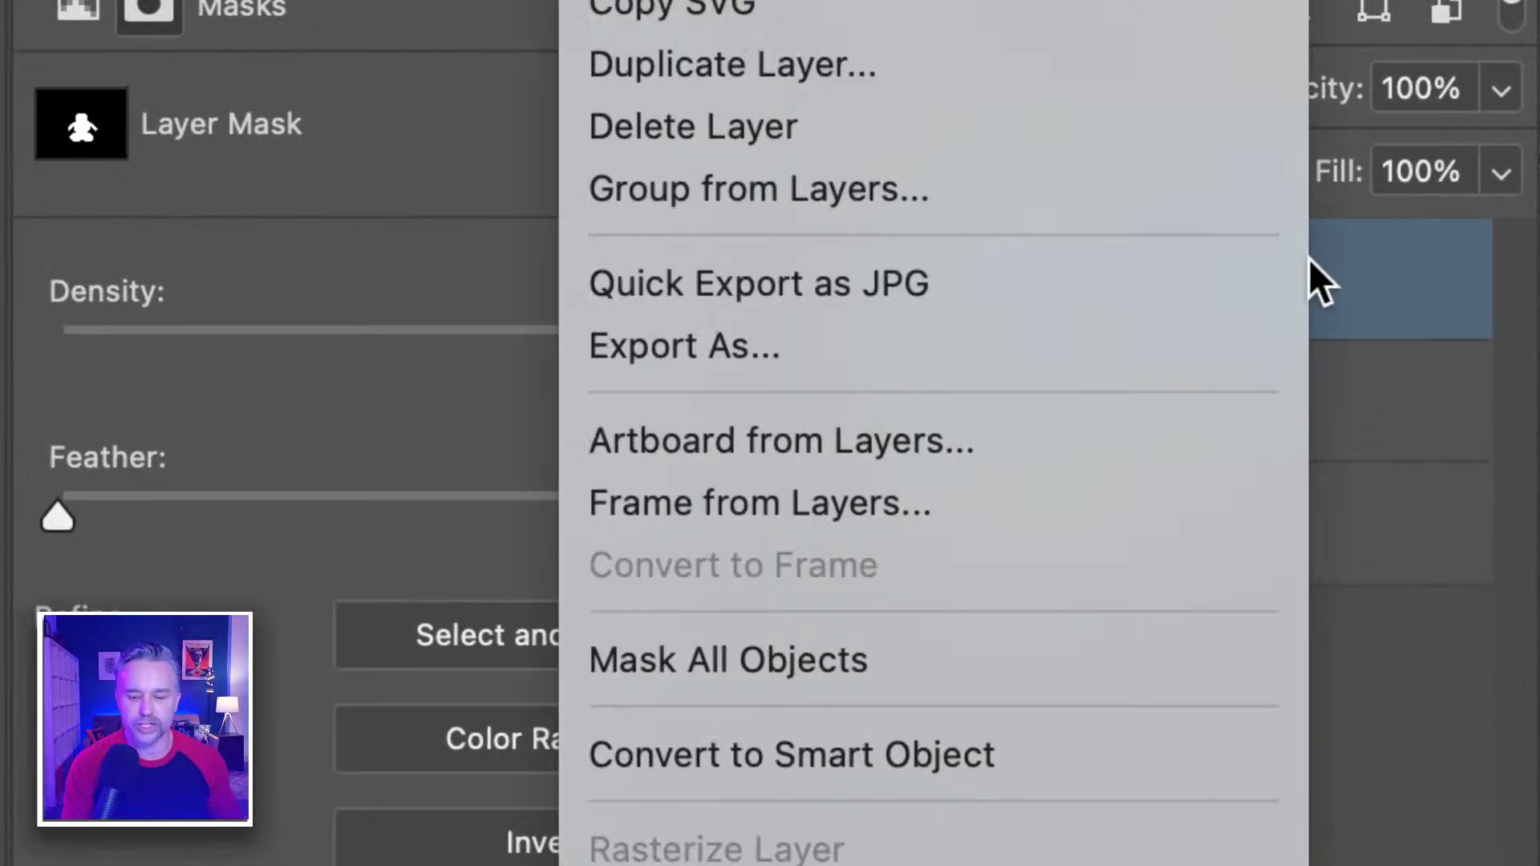
click(1143, 757)
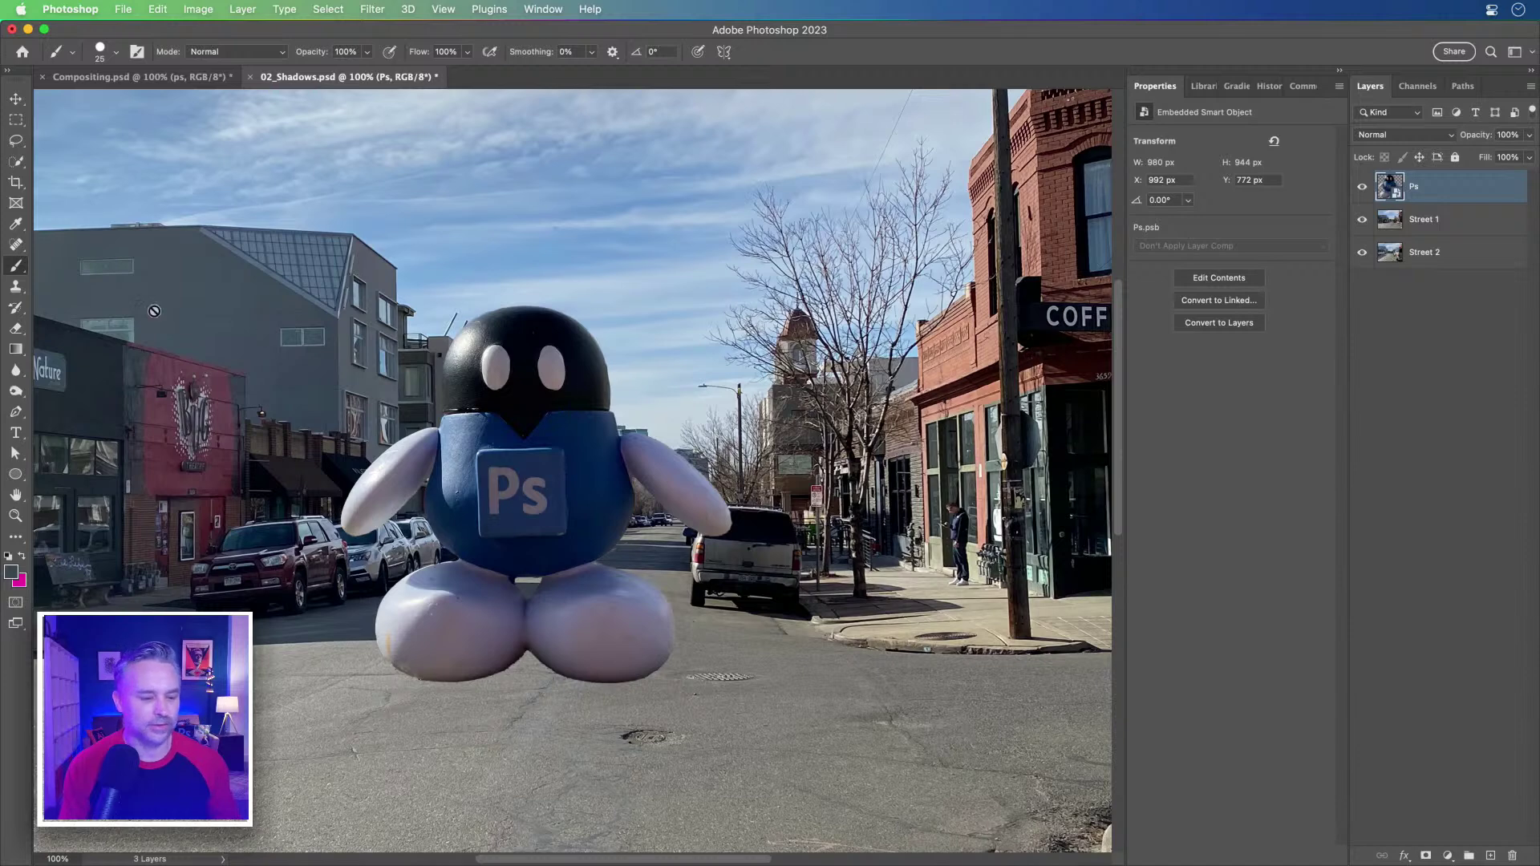
click(16, 98)
drag(514, 435, 551, 472)
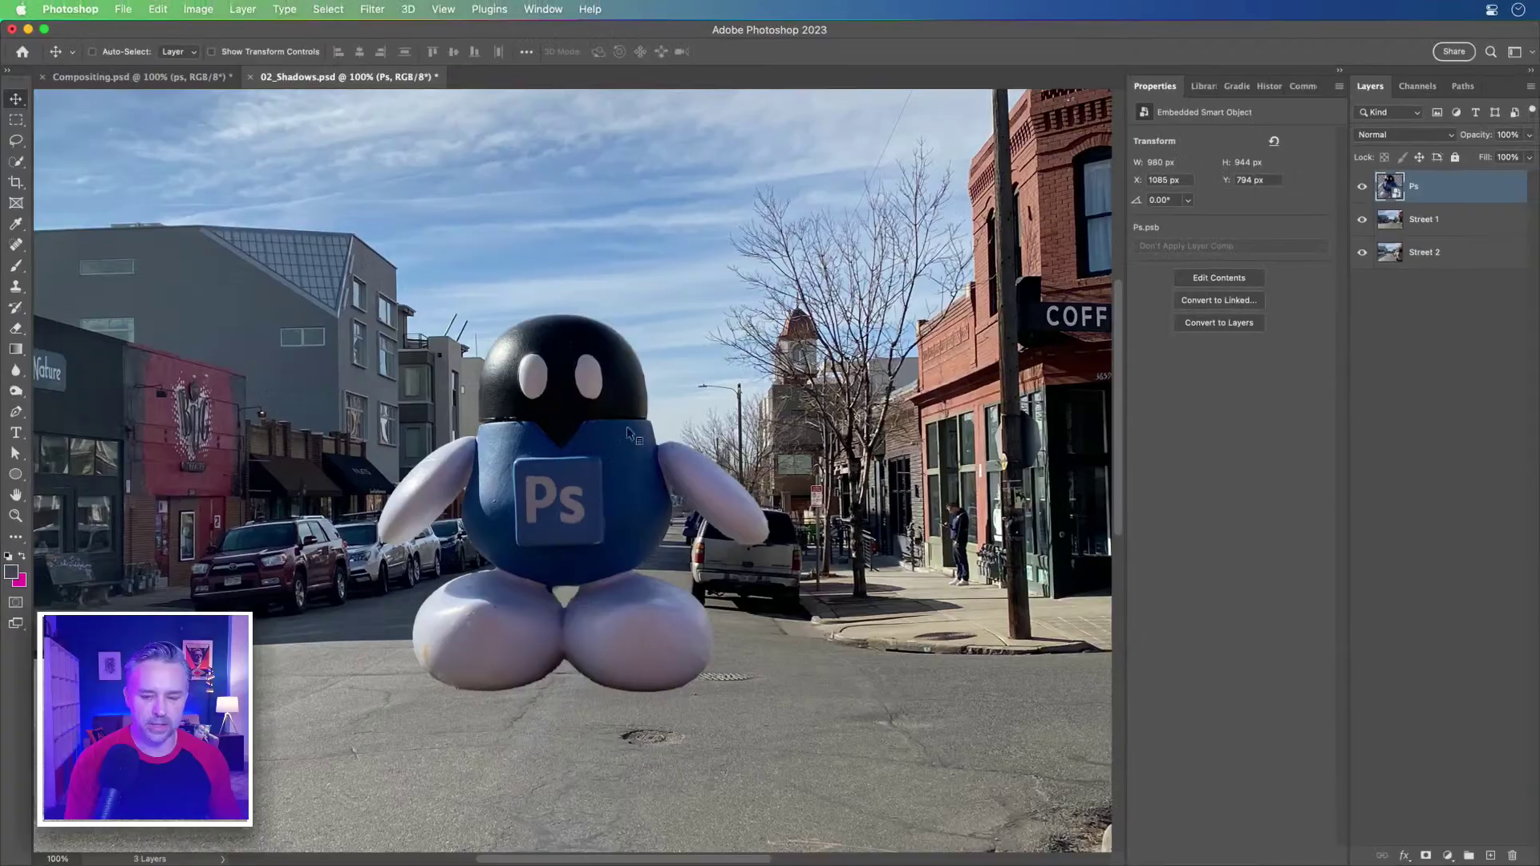
Step: Switch to Compositing.psd, hide the ps and Bkgd groups, and select the Ps Squishy 1 group
click(152, 77)
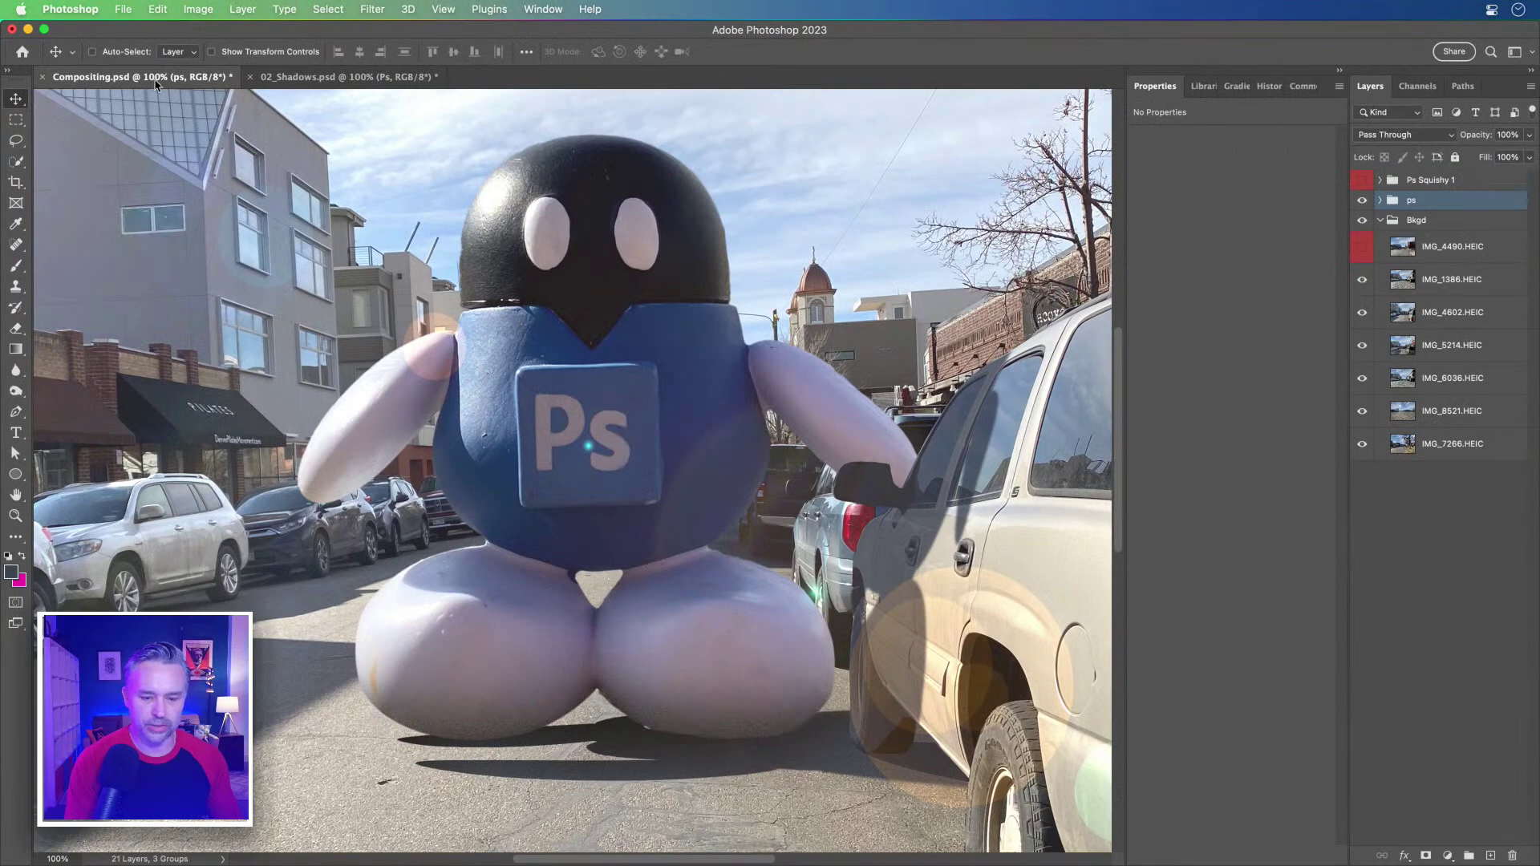
click(1362, 199)
click(1362, 219)
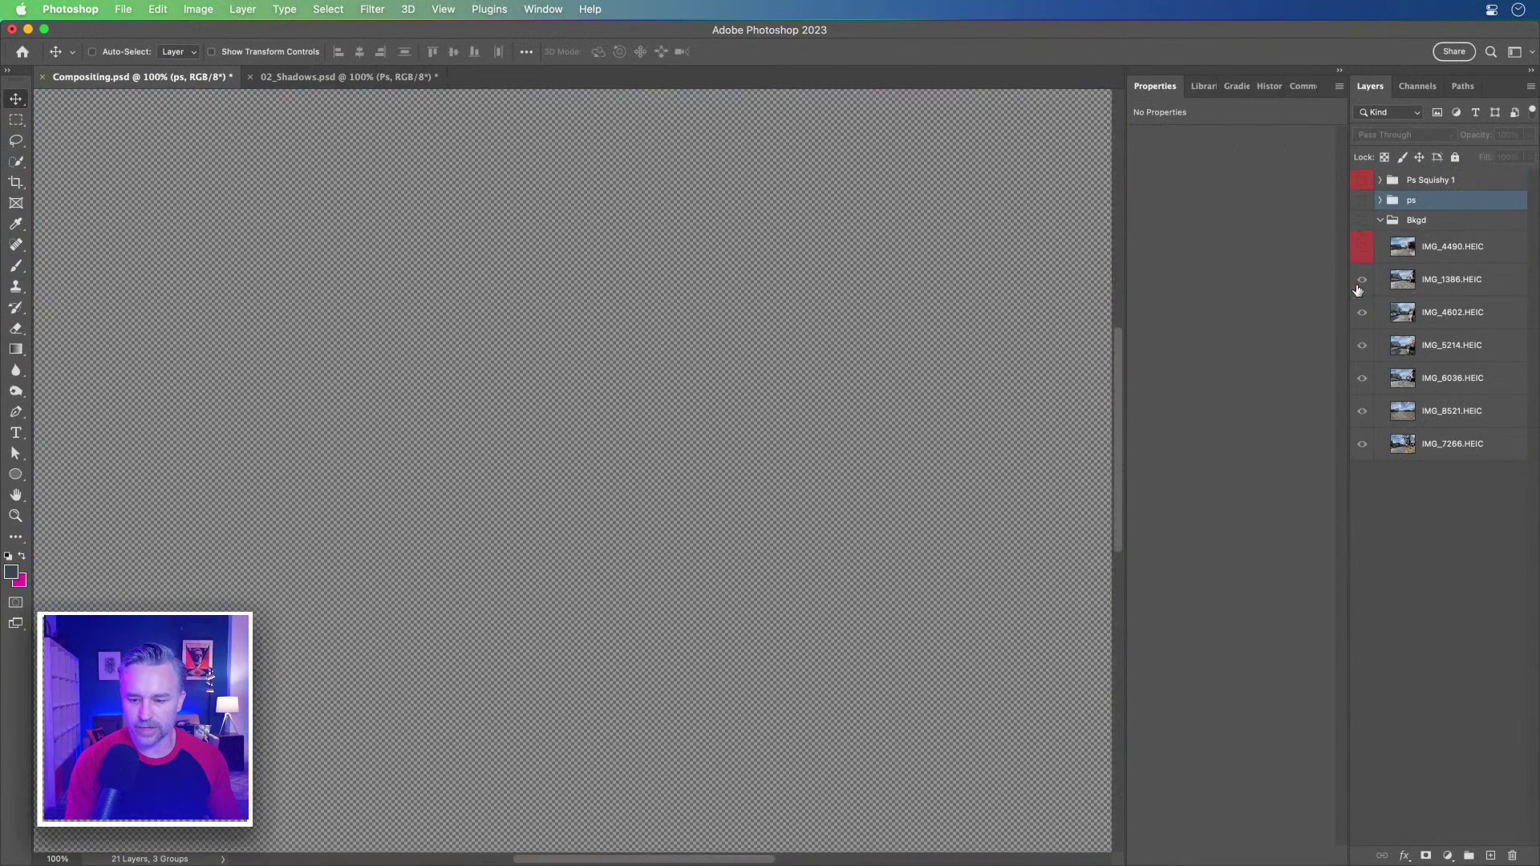
click(1361, 189)
click(1476, 181)
Step: Return to 02_Shadows.psd and examine the figure's feet and lower body edges up close against the street
click(337, 77)
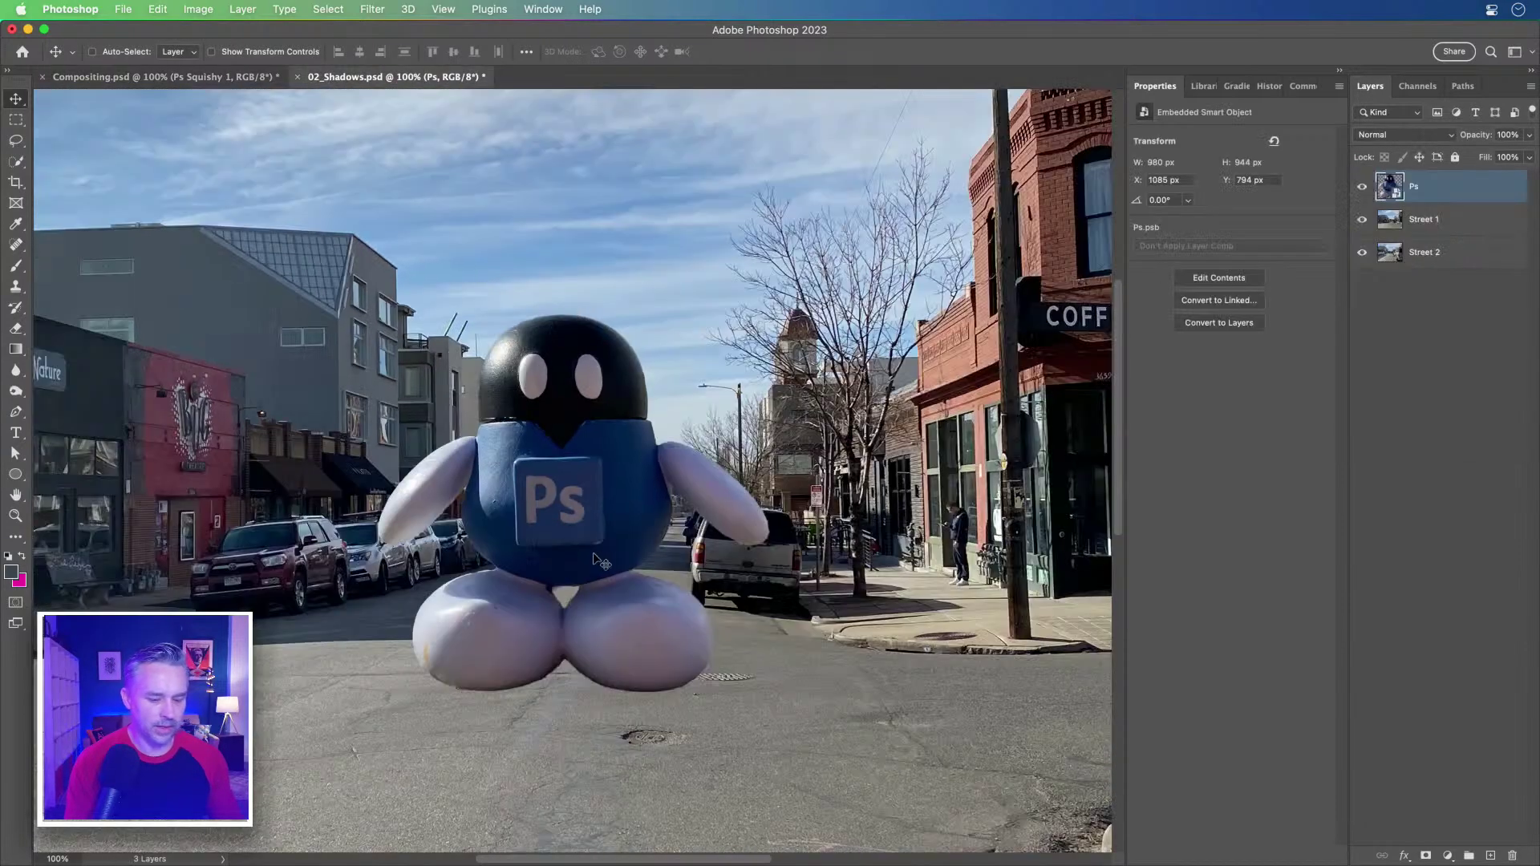
key(super+equal)
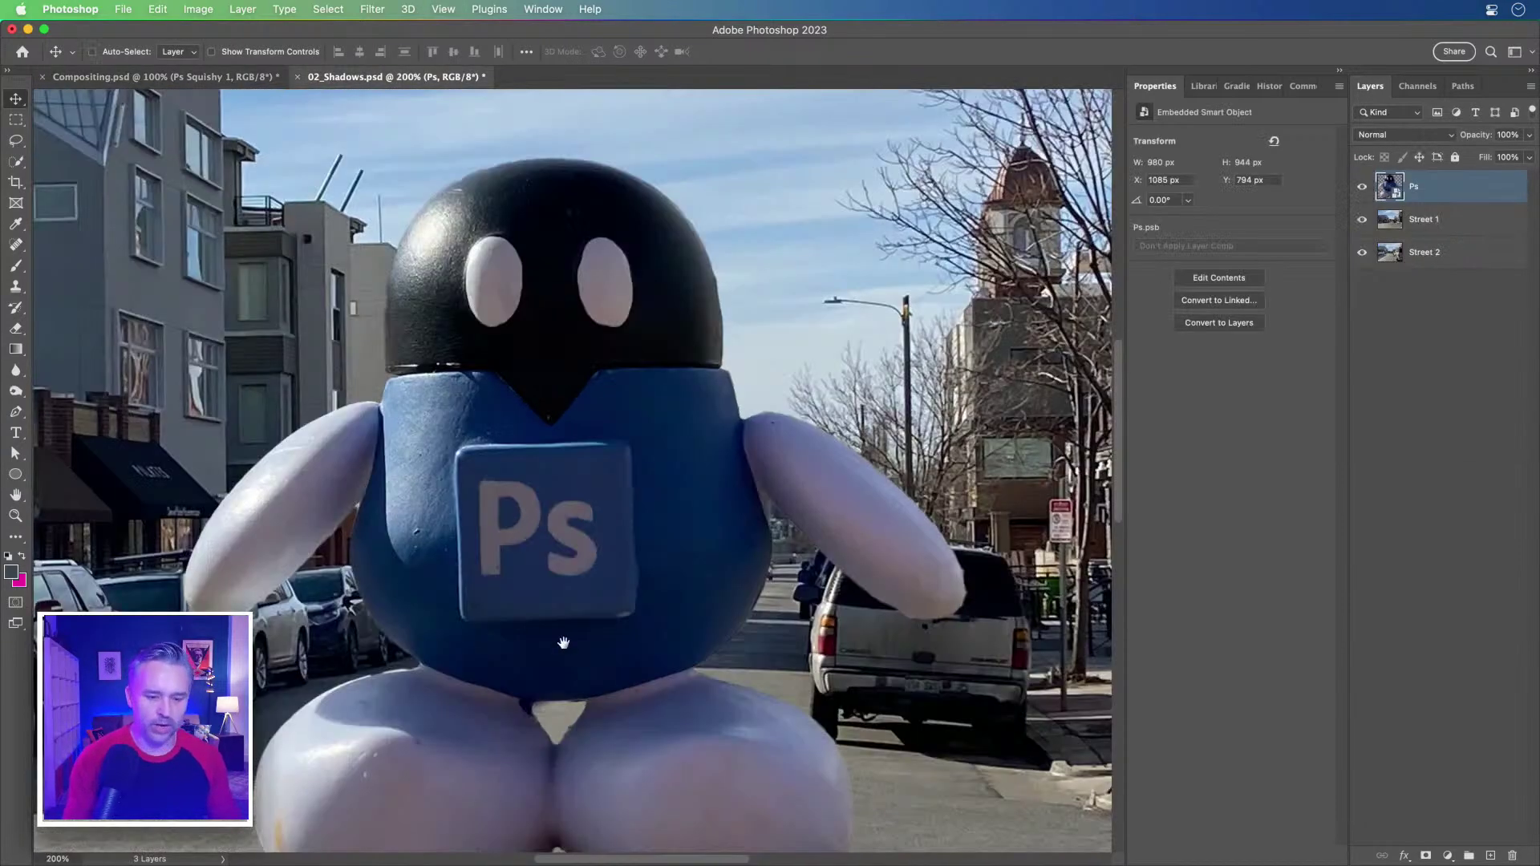
scroll(398, 374, down, 3)
drag(381, 727, 354, 612)
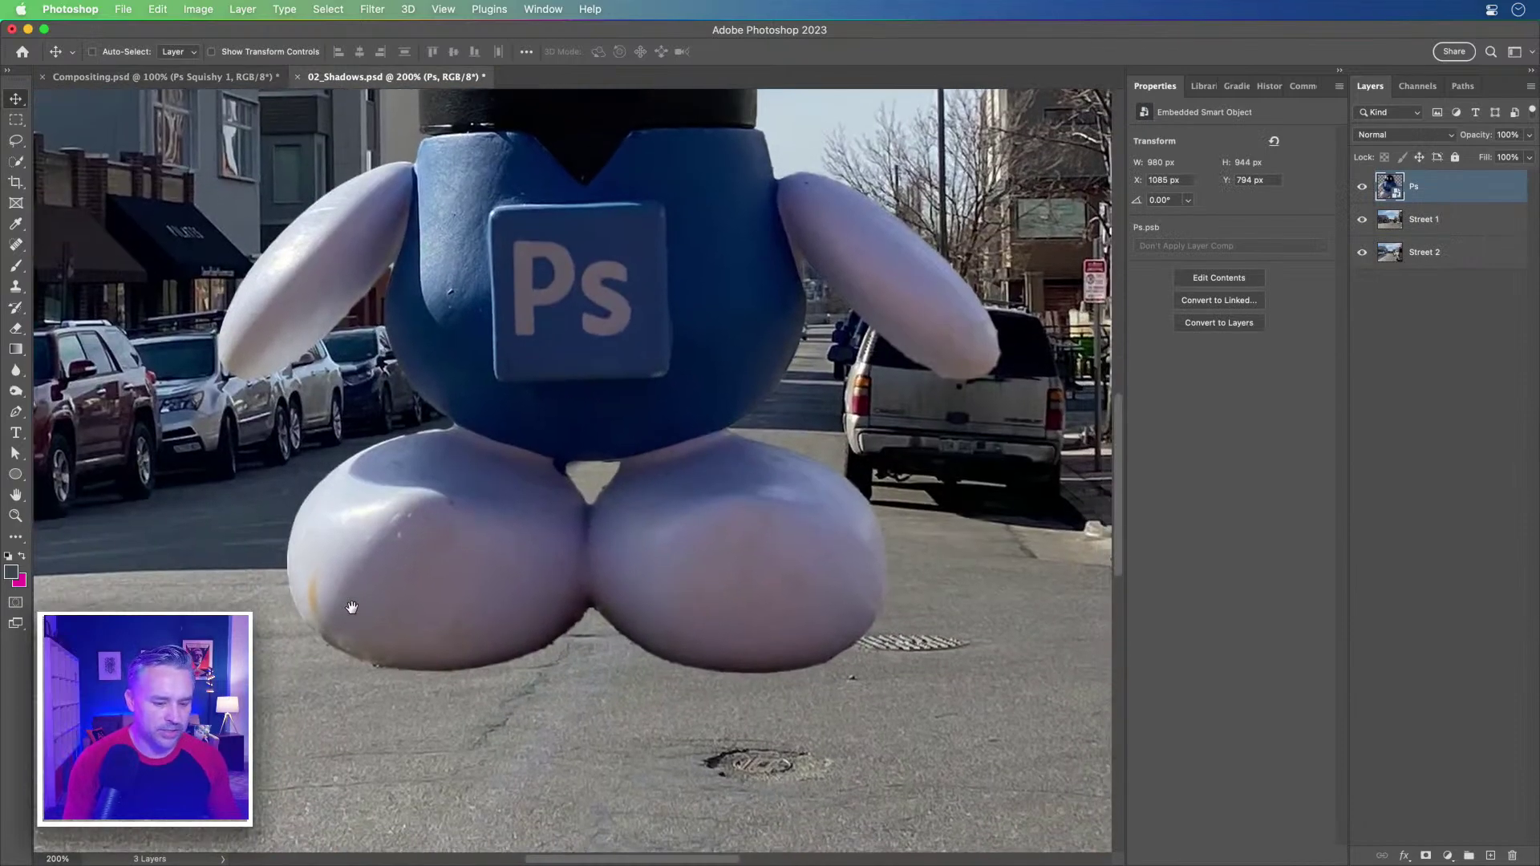
key(super+equal)
key(super+equal)
key(super+equal)
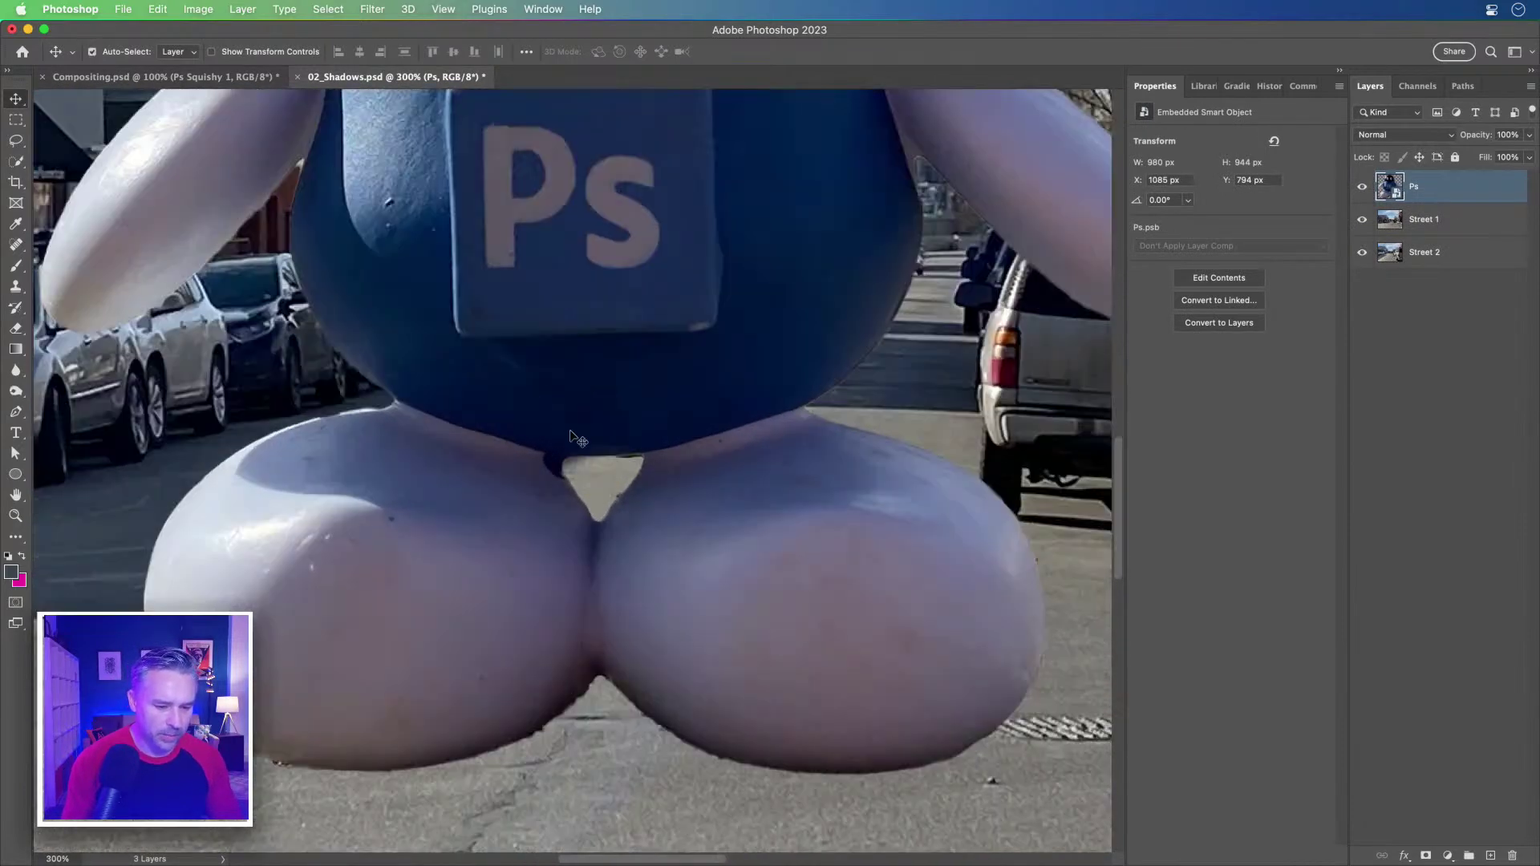
key(super+minus)
key(super+minus)
key(super+minus)
key(super+minus)
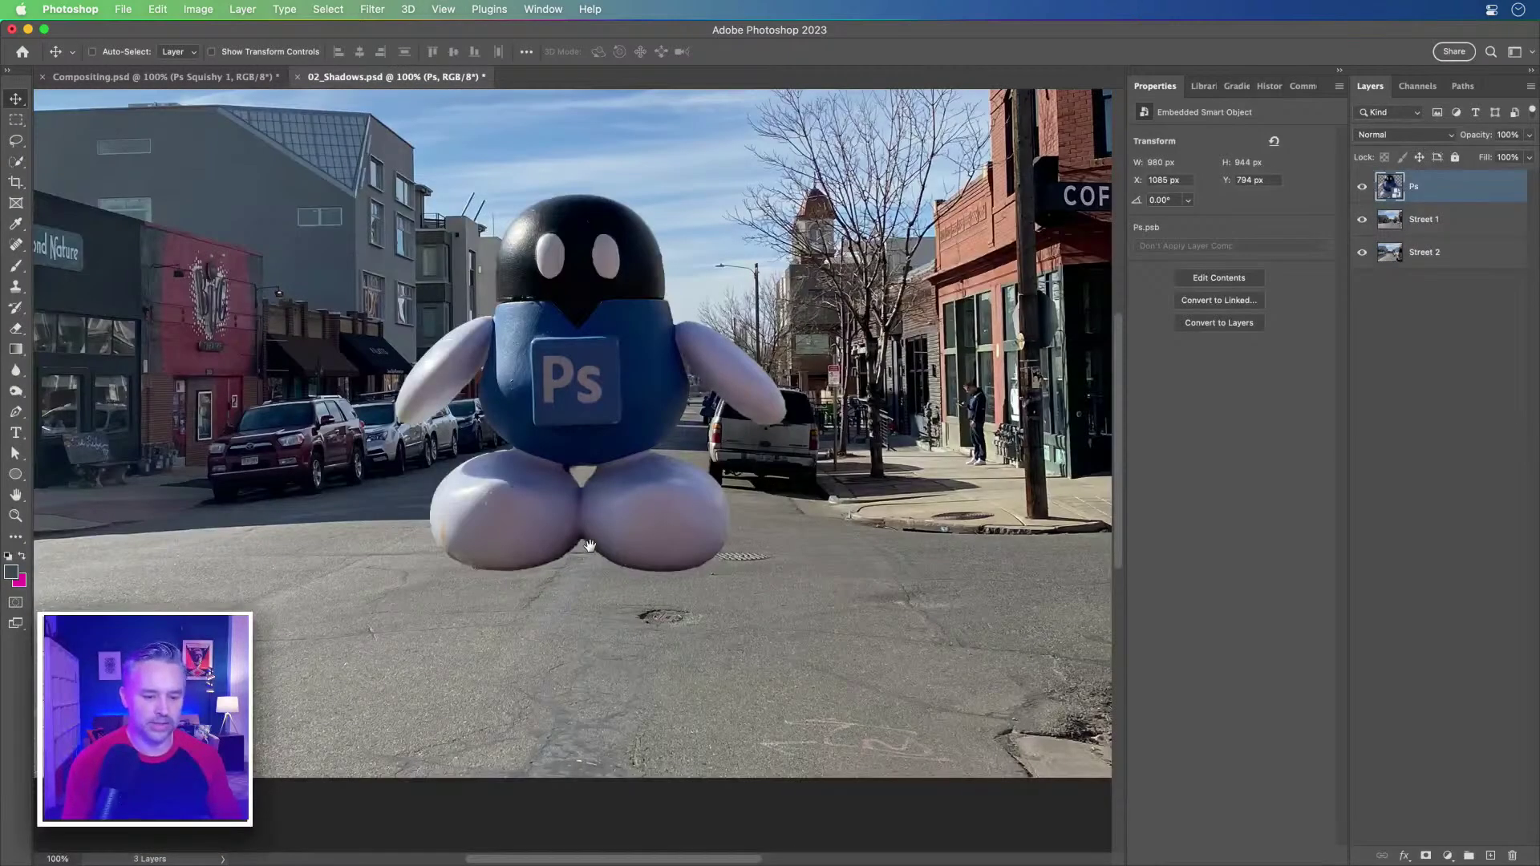
scroll(580, 552, up, 3)
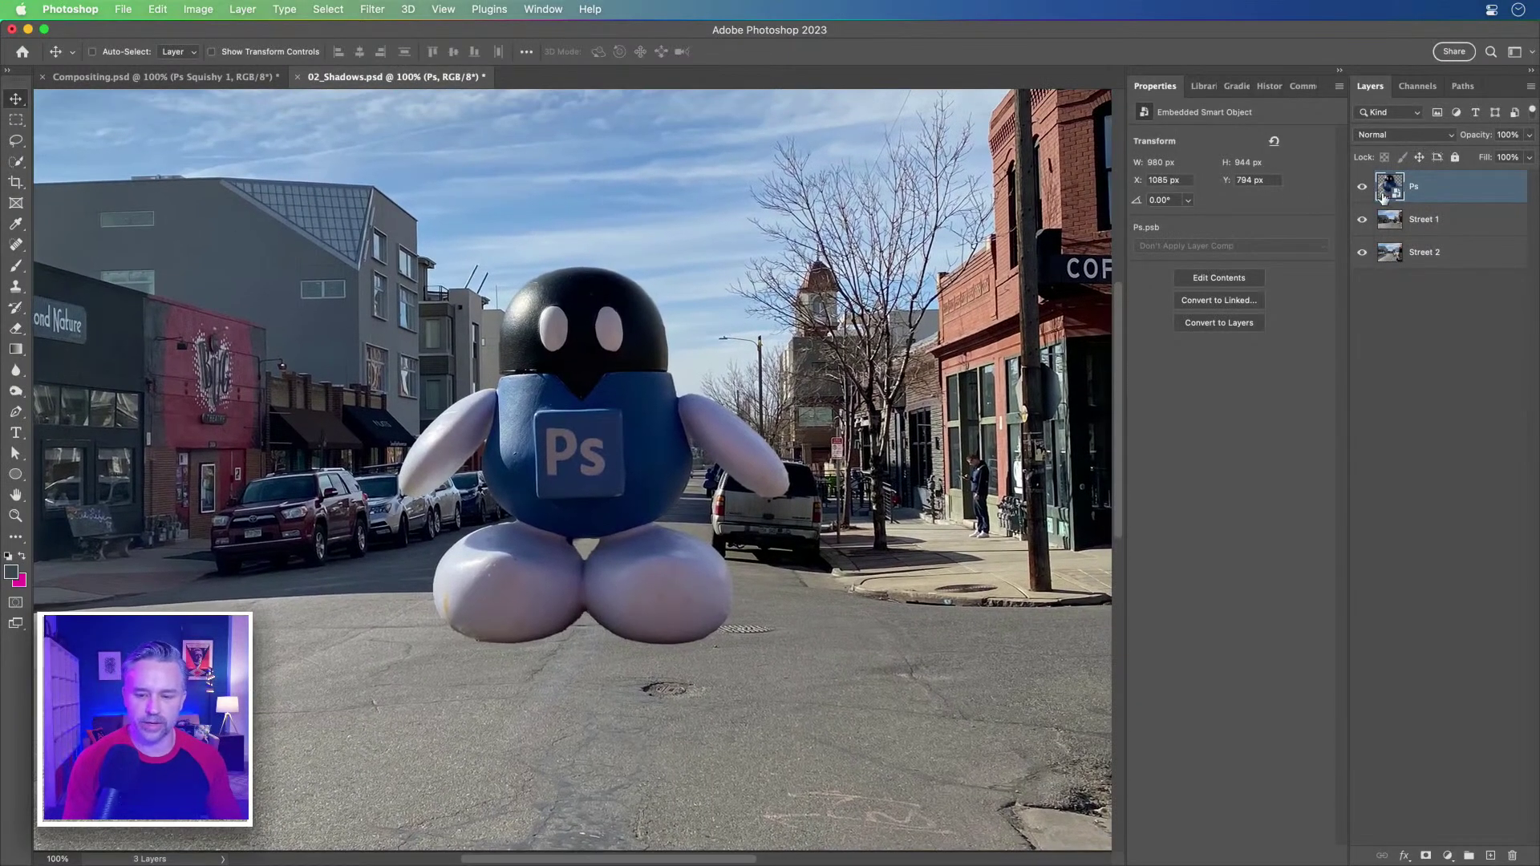
Step: With the figure moved to X 985 px, Y 858 px, duplicate the Ps layer and rename the lower copy Shad
drag(546, 542, 490, 574)
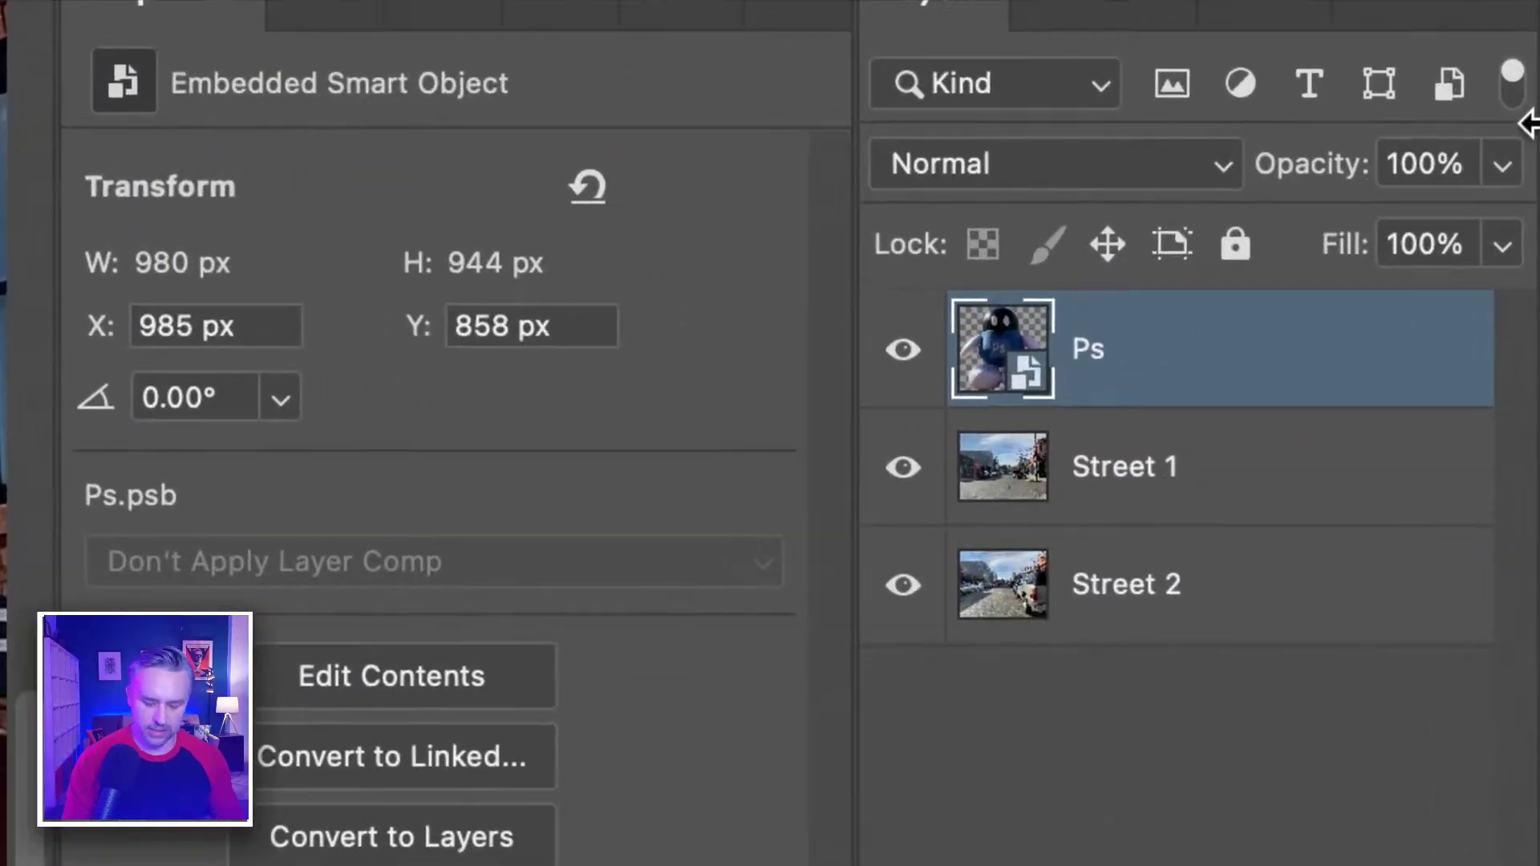
key(super+j)
click(1134, 478)
click(901, 351)
double_click(1079, 470)
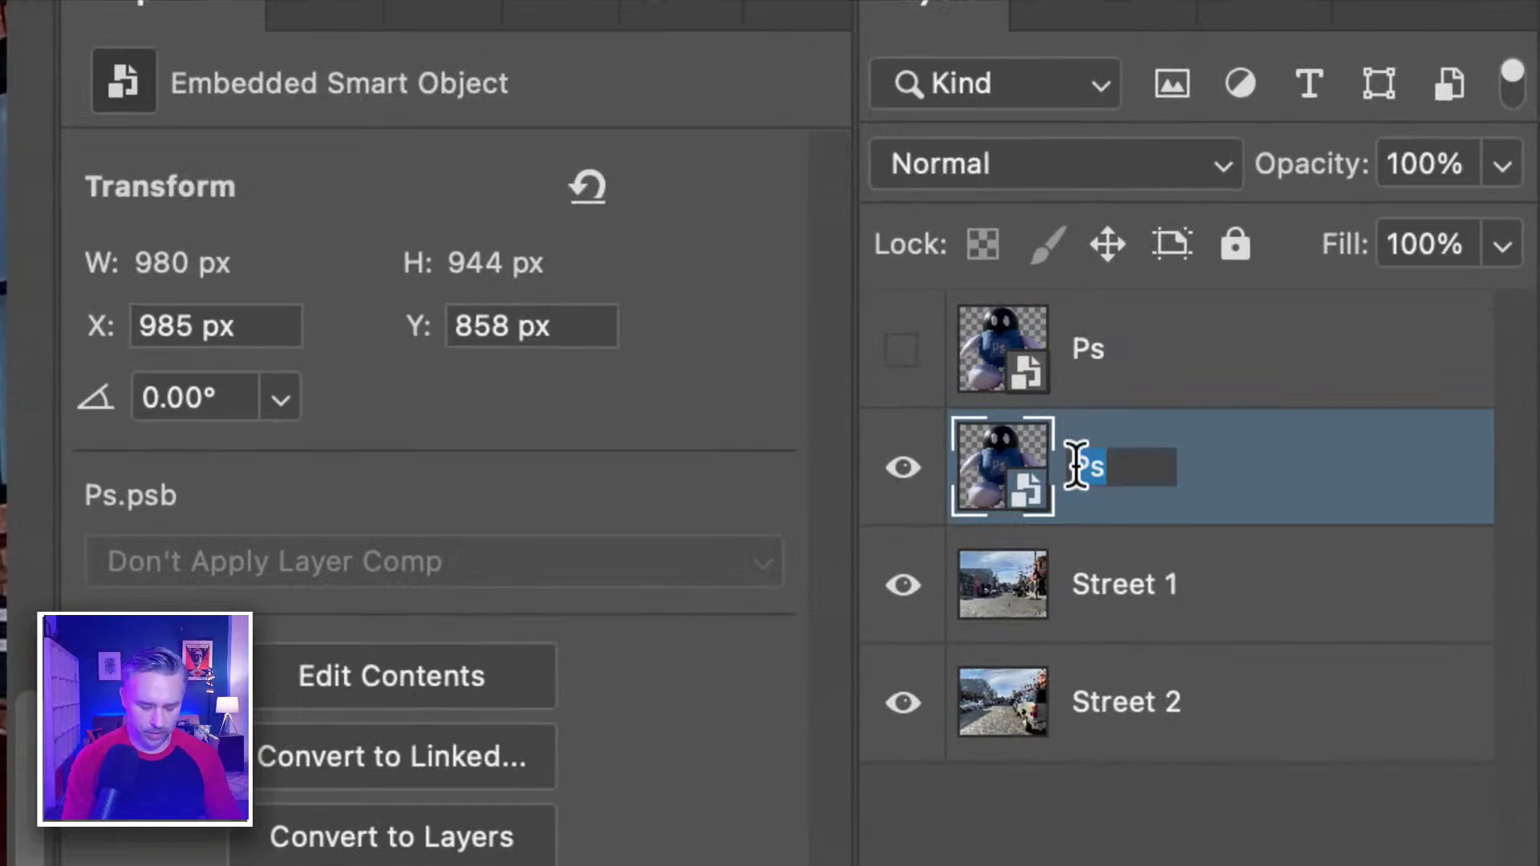
text(Shad)
key(Return)
click(901, 351)
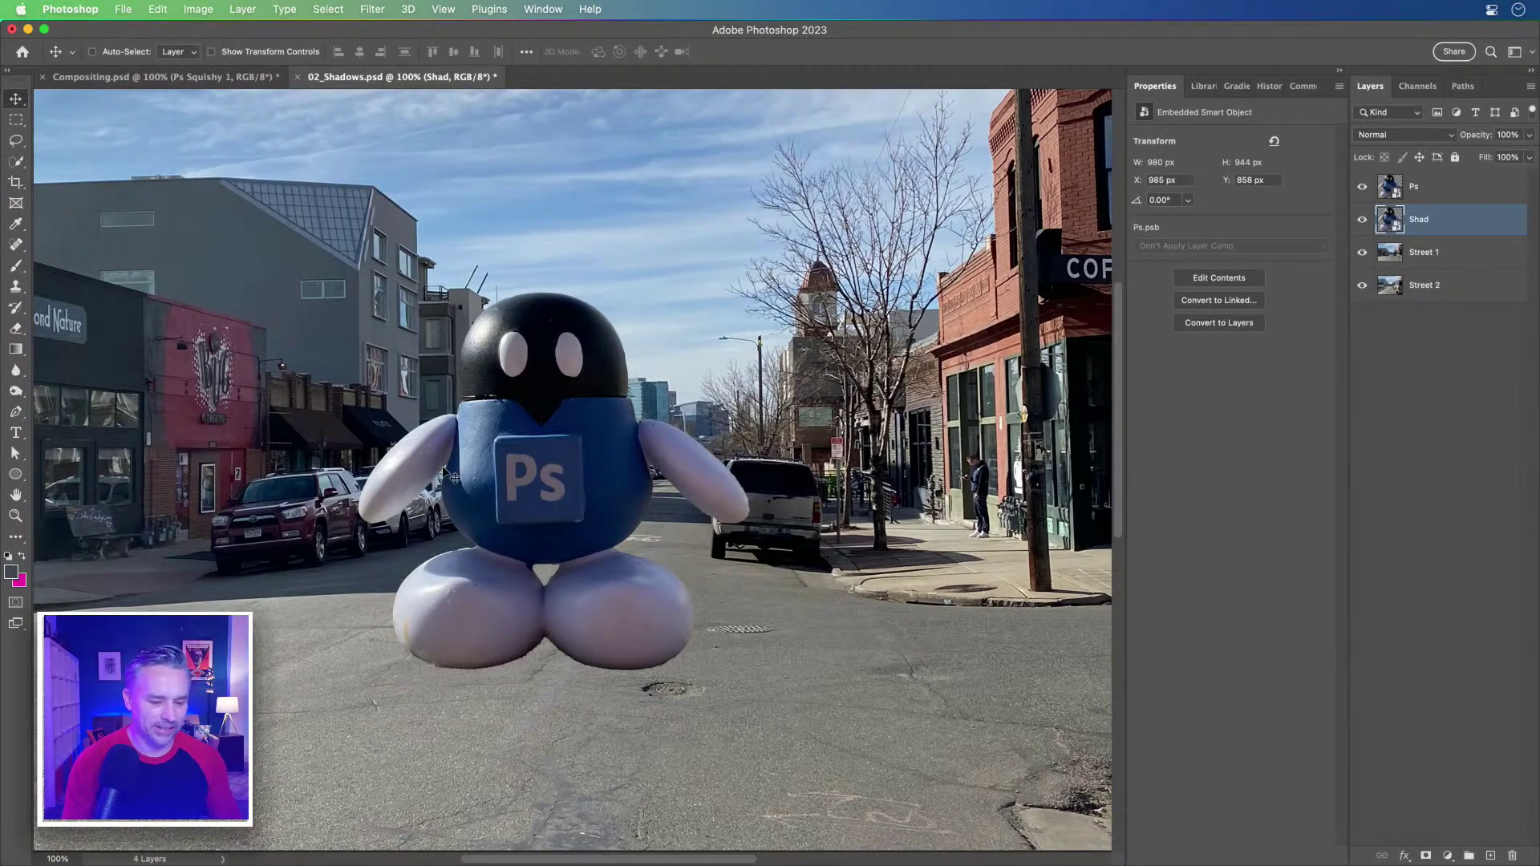
Step: Distort the Shad layer by pulling its upper edge down past the feet and raising the corner by the figure's right-hand foot
mouse_move(662, 670)
mouse_down()
mouse_move(858, 729)
mouse_move(922, 730)
mouse_move(664, 680)
mouse_up()
click(145, 11)
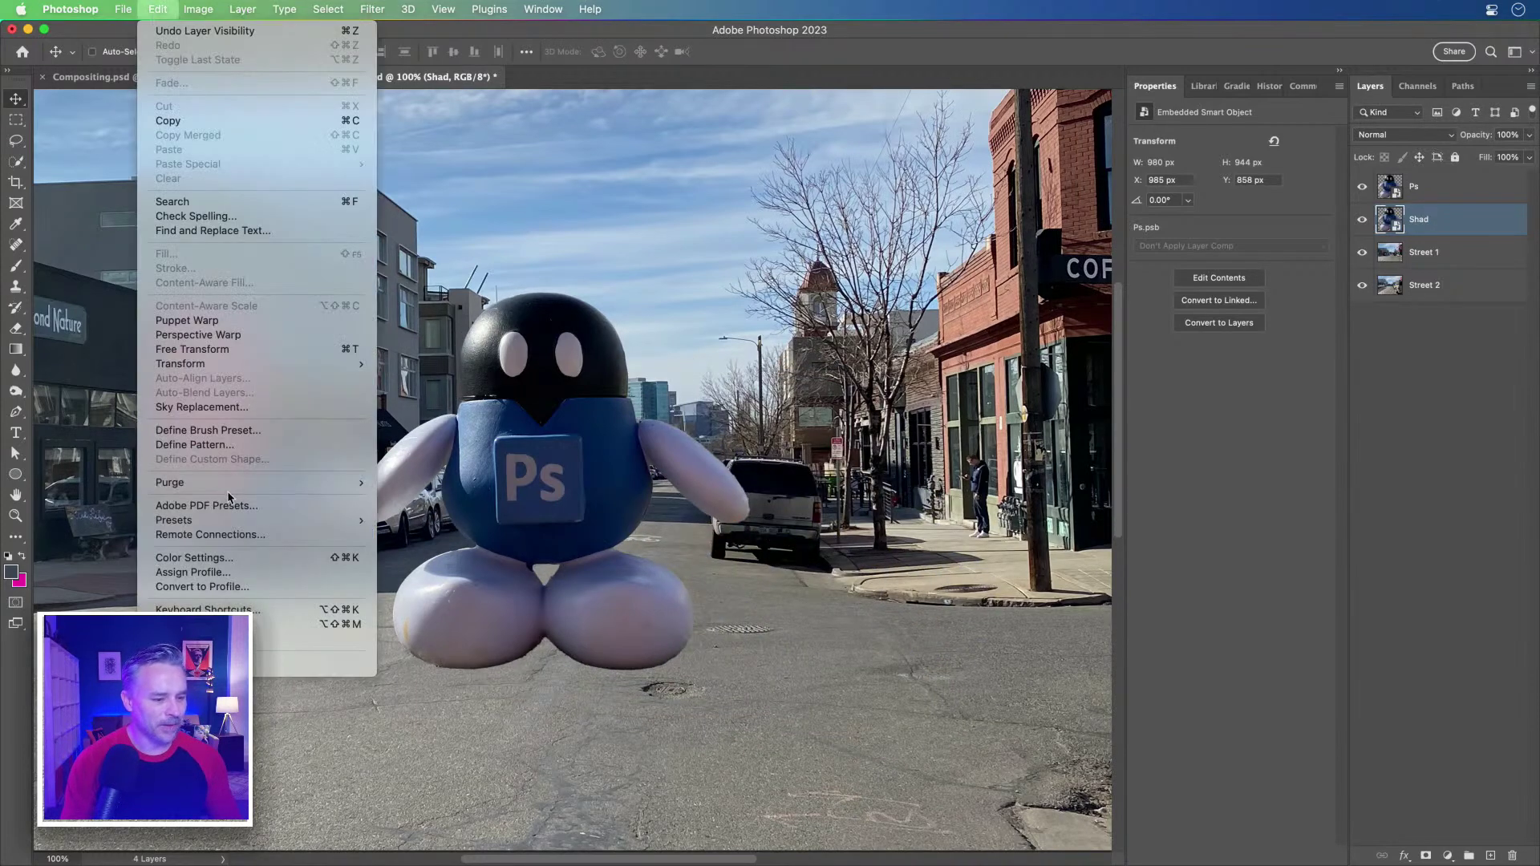
mouse_move(221, 365)
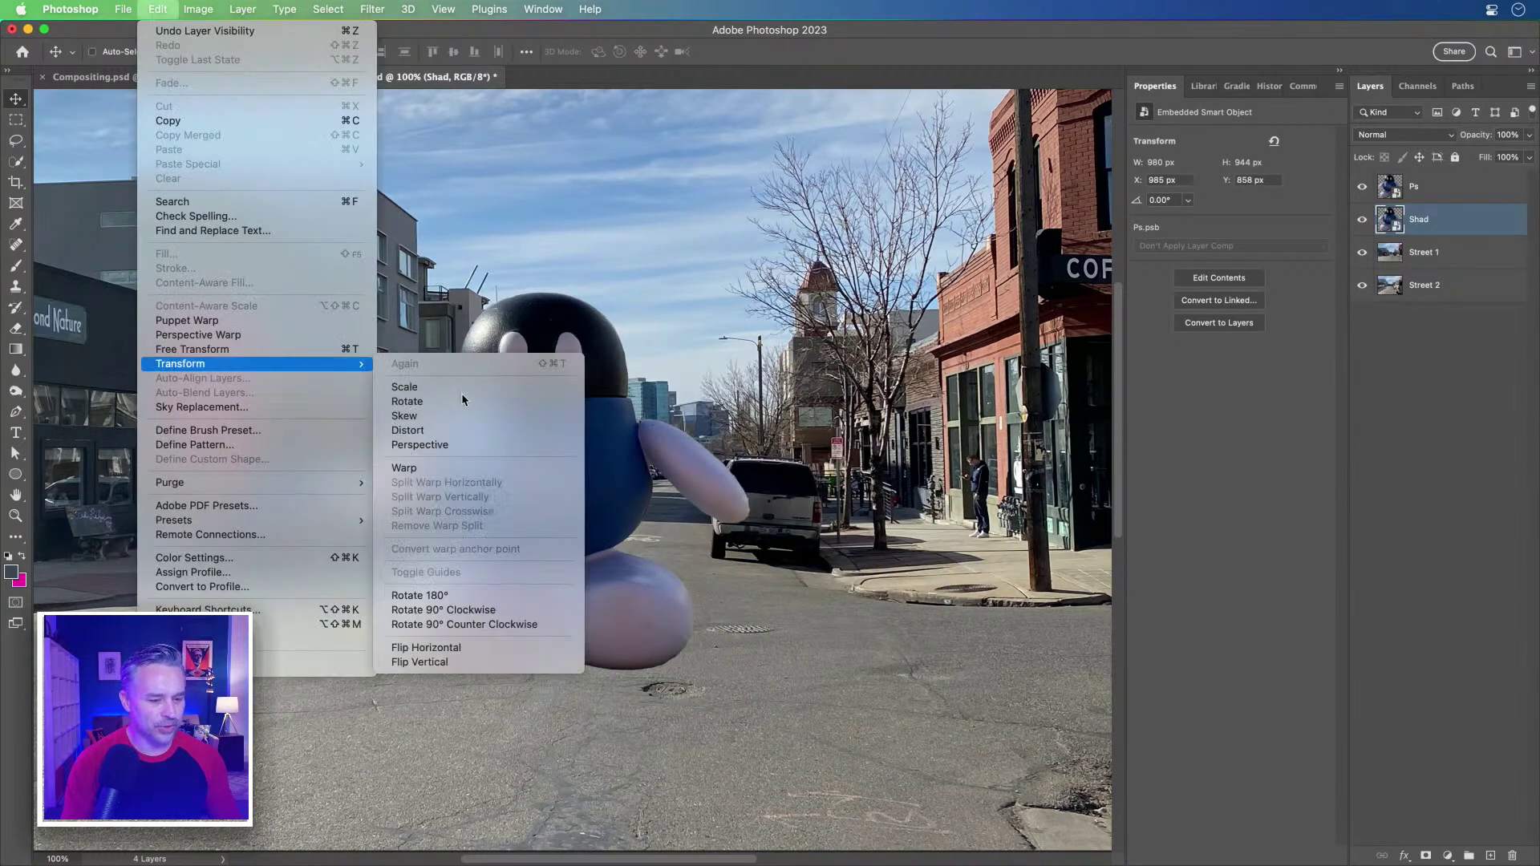
click(447, 433)
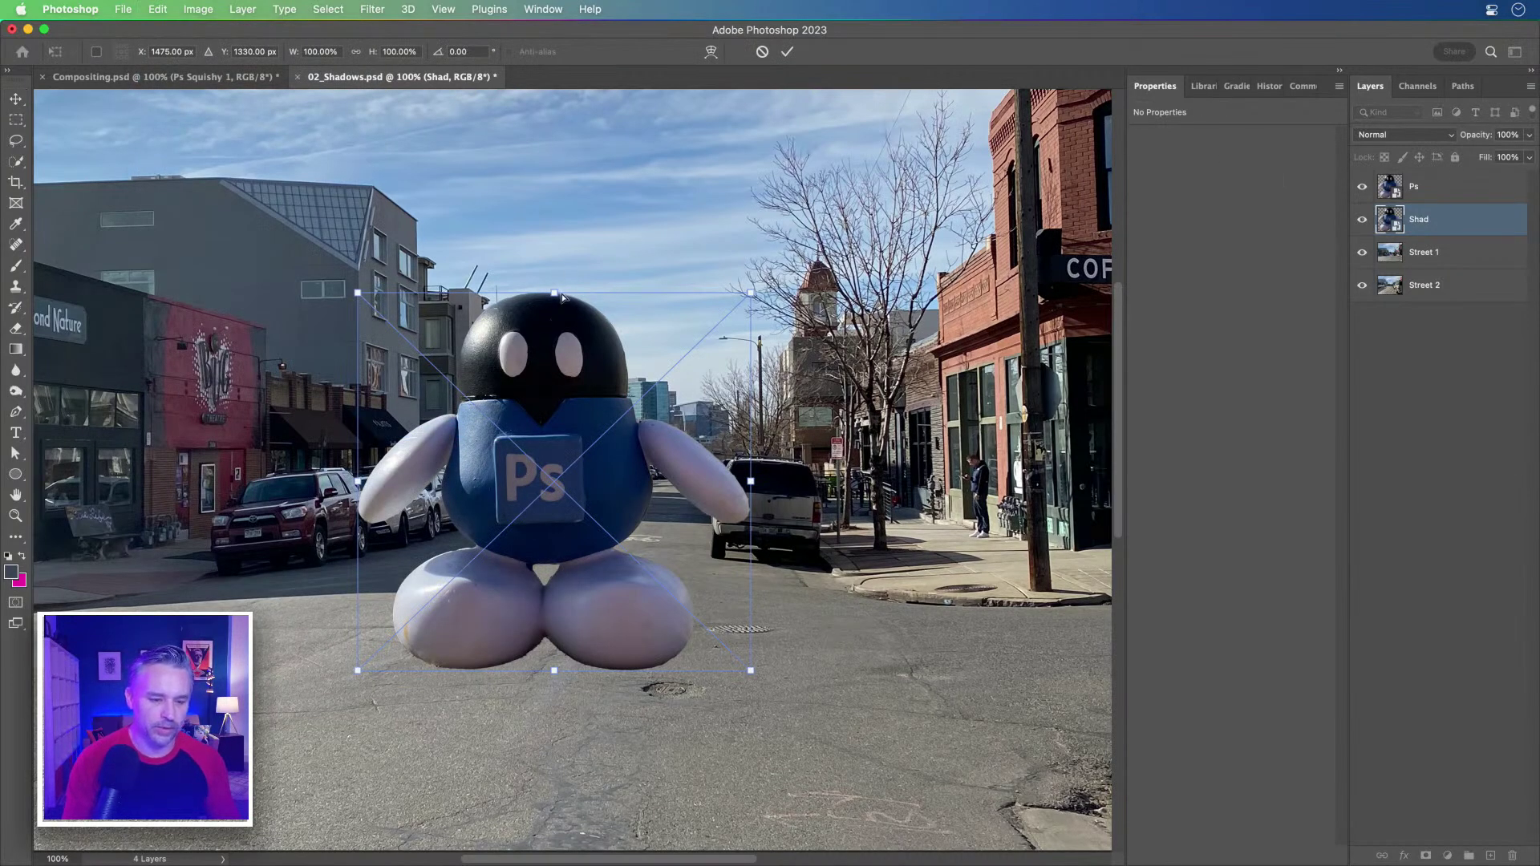
drag(555, 293, 940, 849)
drag(751, 671, 691, 601)
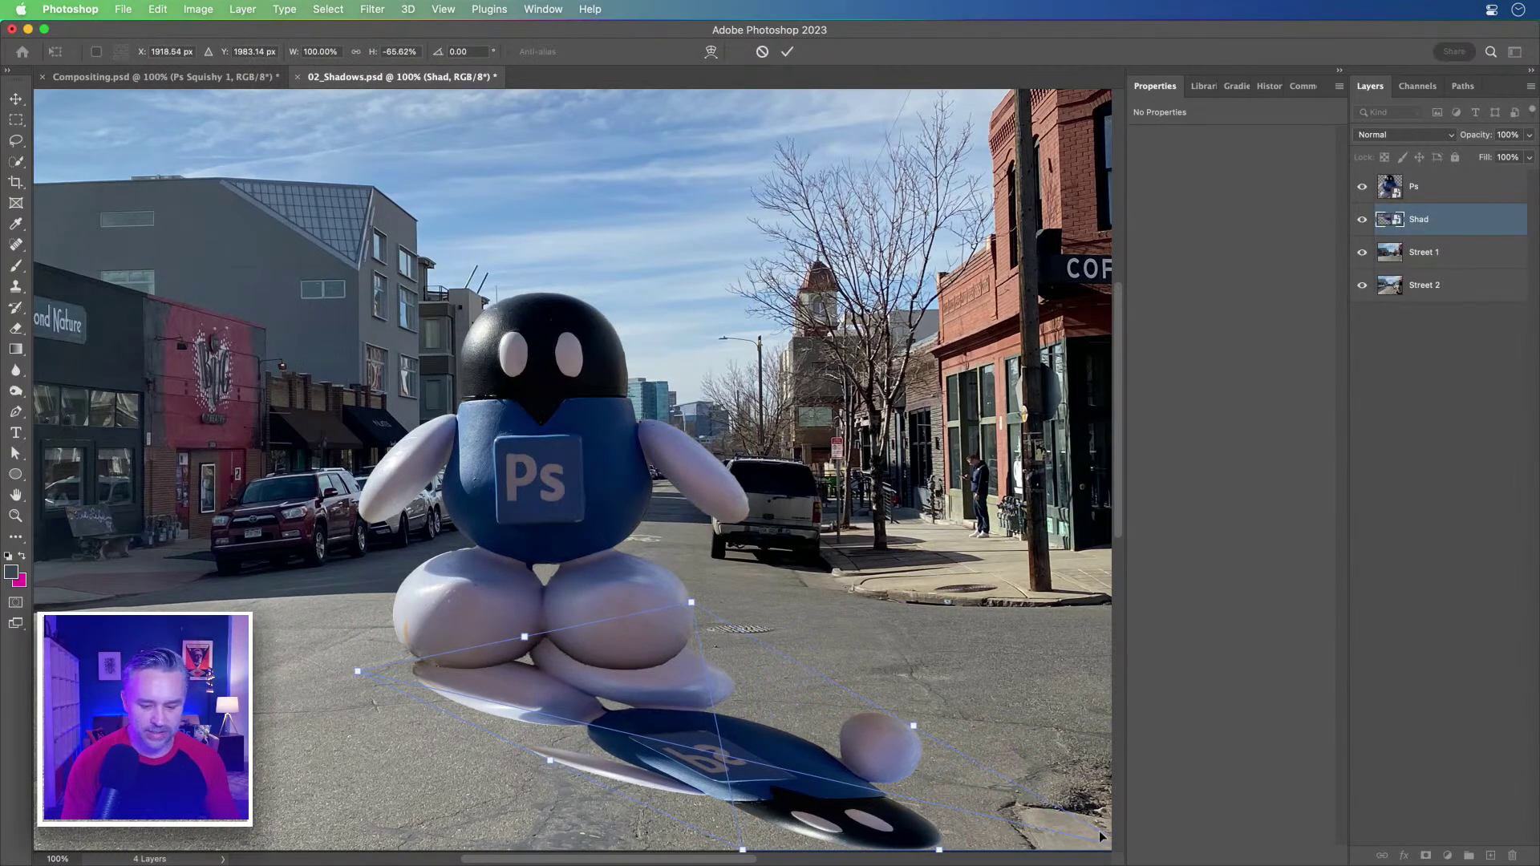
Step: Pull the two outer corners of the distorted Shad copy closer to the figure to shorten and flatten it on the road
key(super+minus)
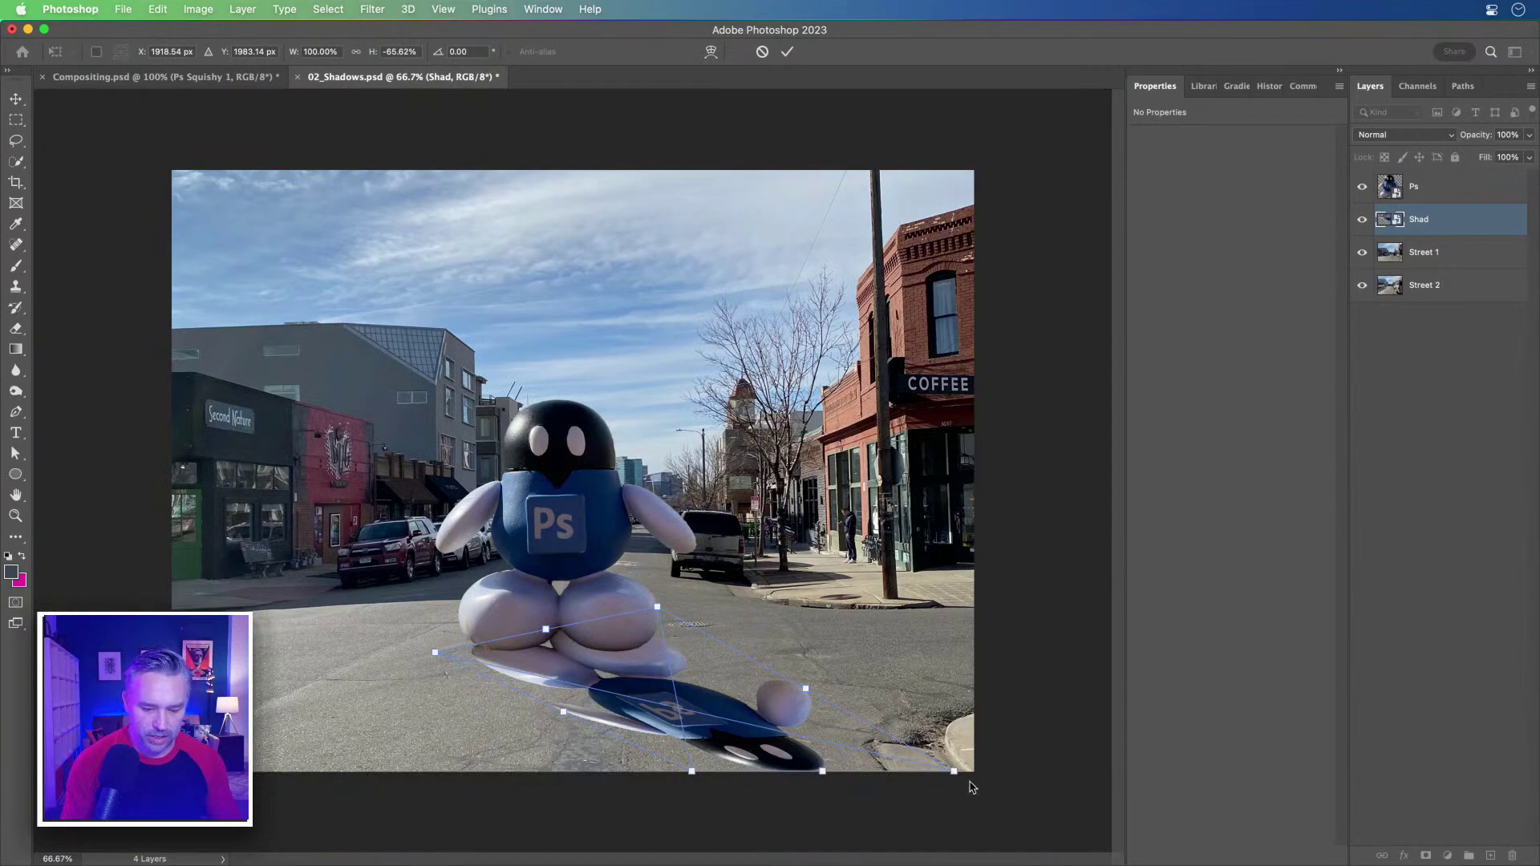
drag(953, 772, 861, 652)
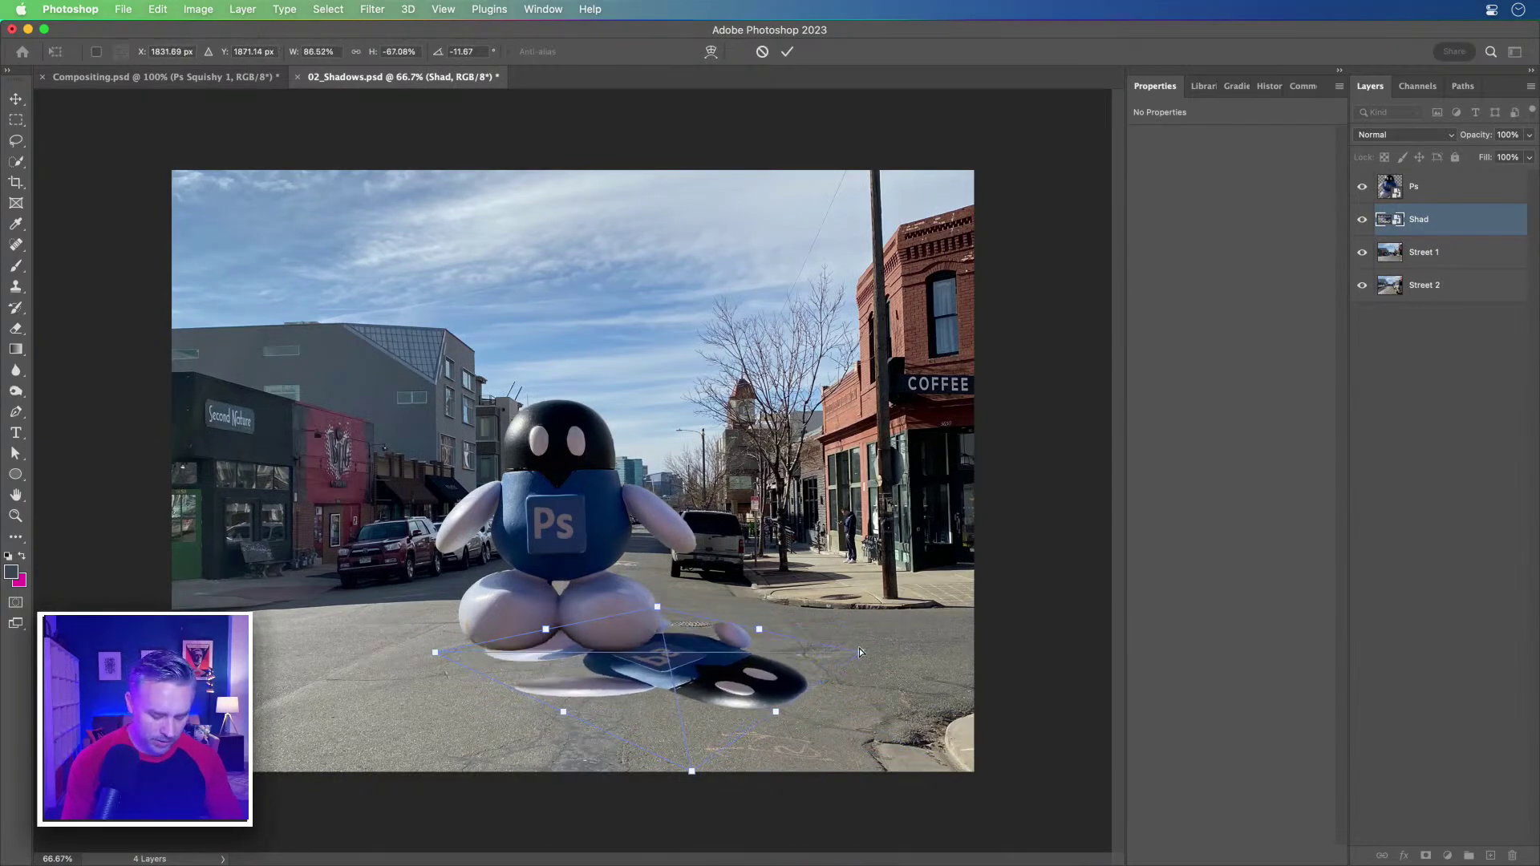
key(super+plus)
drag(271, 617, 247, 453)
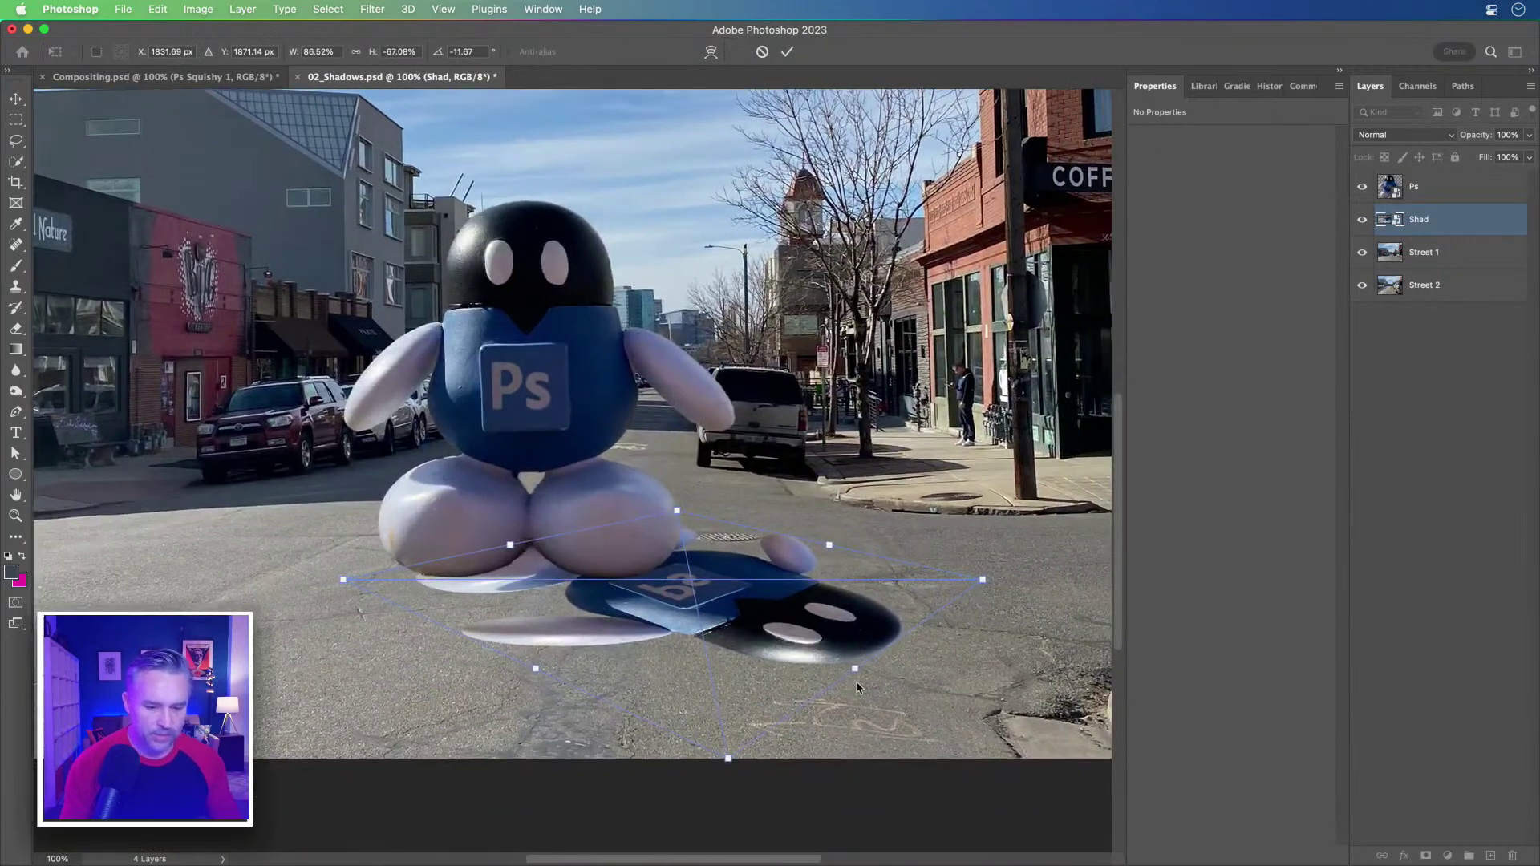
drag(733, 769, 796, 725)
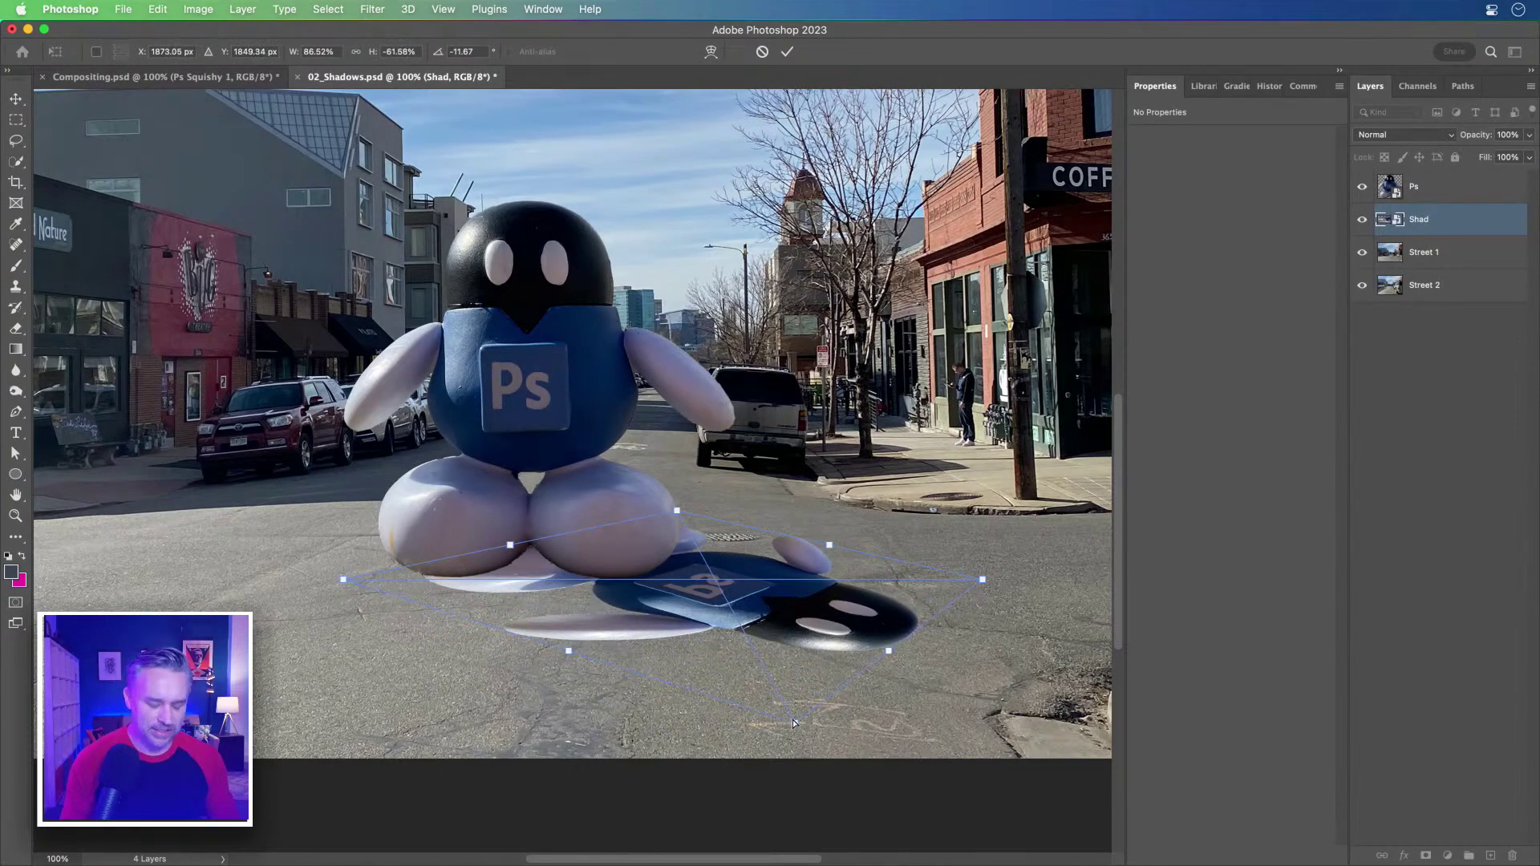
Step: Fine-tune the Shad copy's corners to match the street shadows' direction and apply the distortion at about 1281 by 252 px
scroll(793, 723, up, 5)
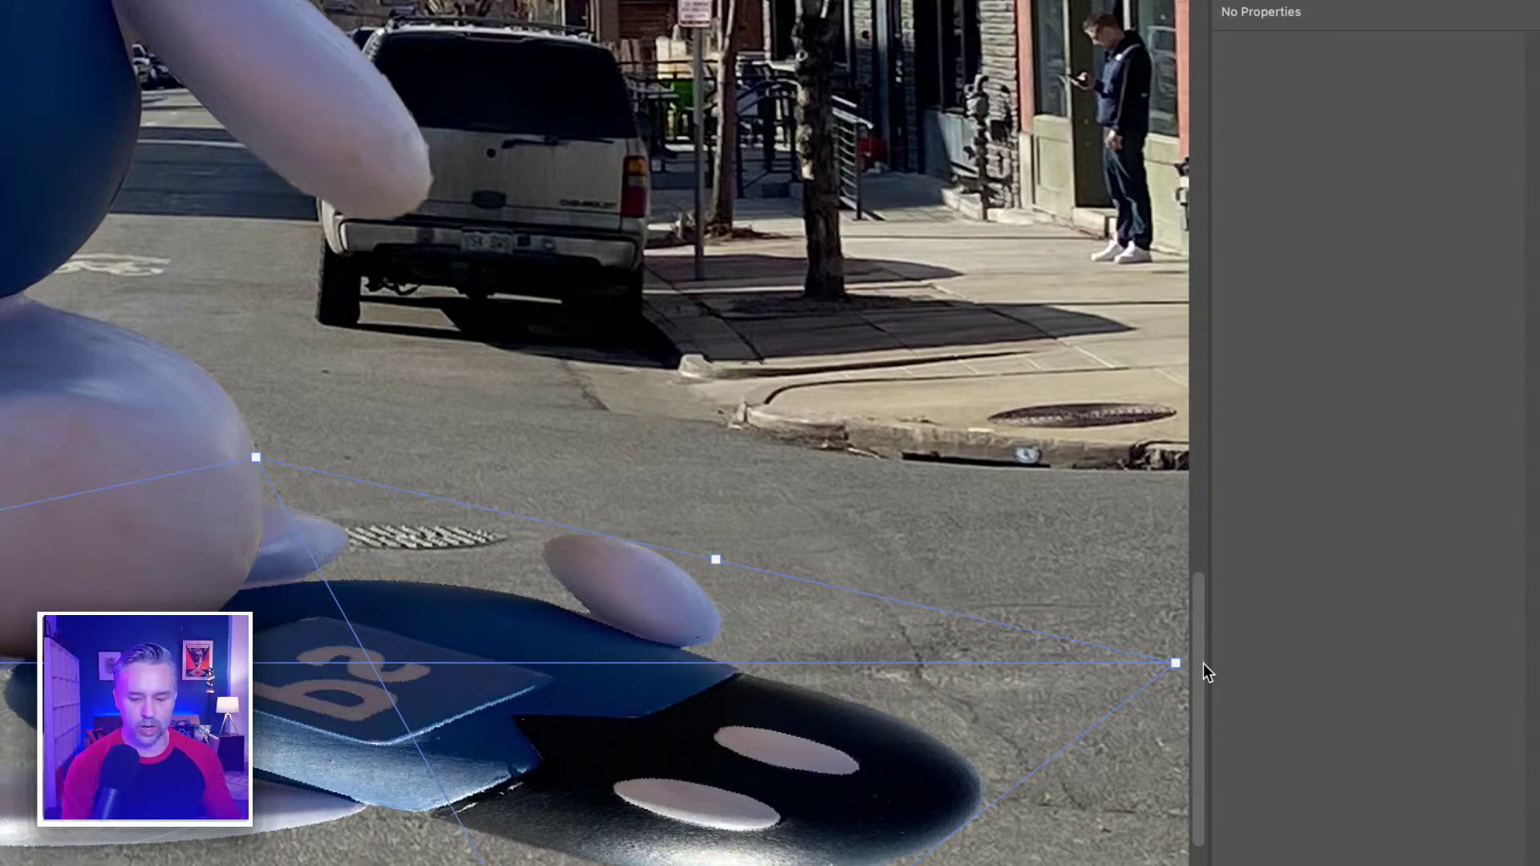
key(super+minus)
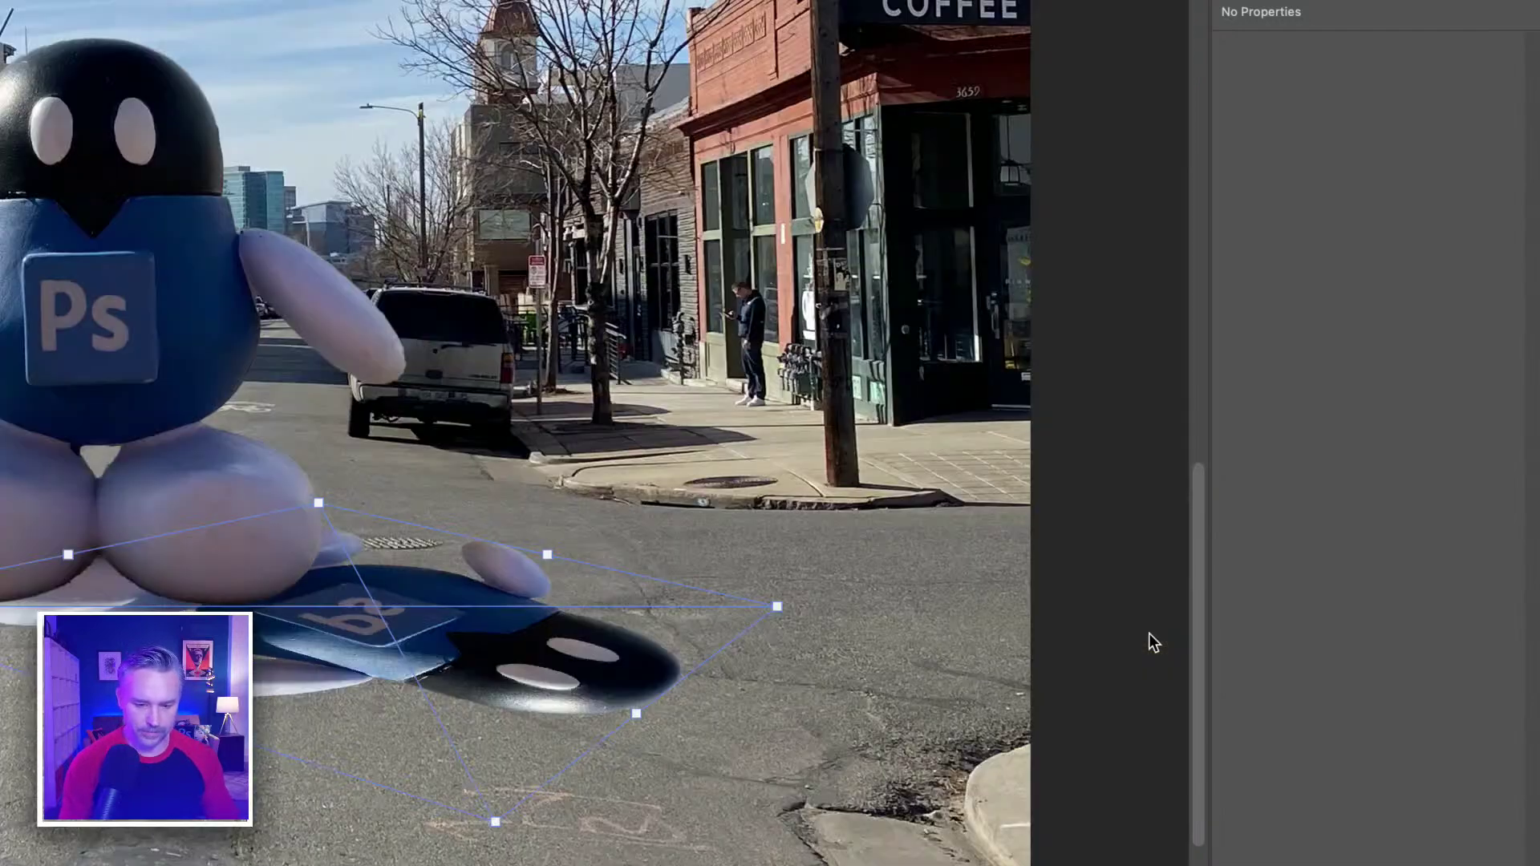
drag(777, 611, 773, 532)
drag(507, 832, 596, 849)
drag(296, 512, 438, 458)
drag(838, 618, 815, 586)
drag(479, 438, 463, 453)
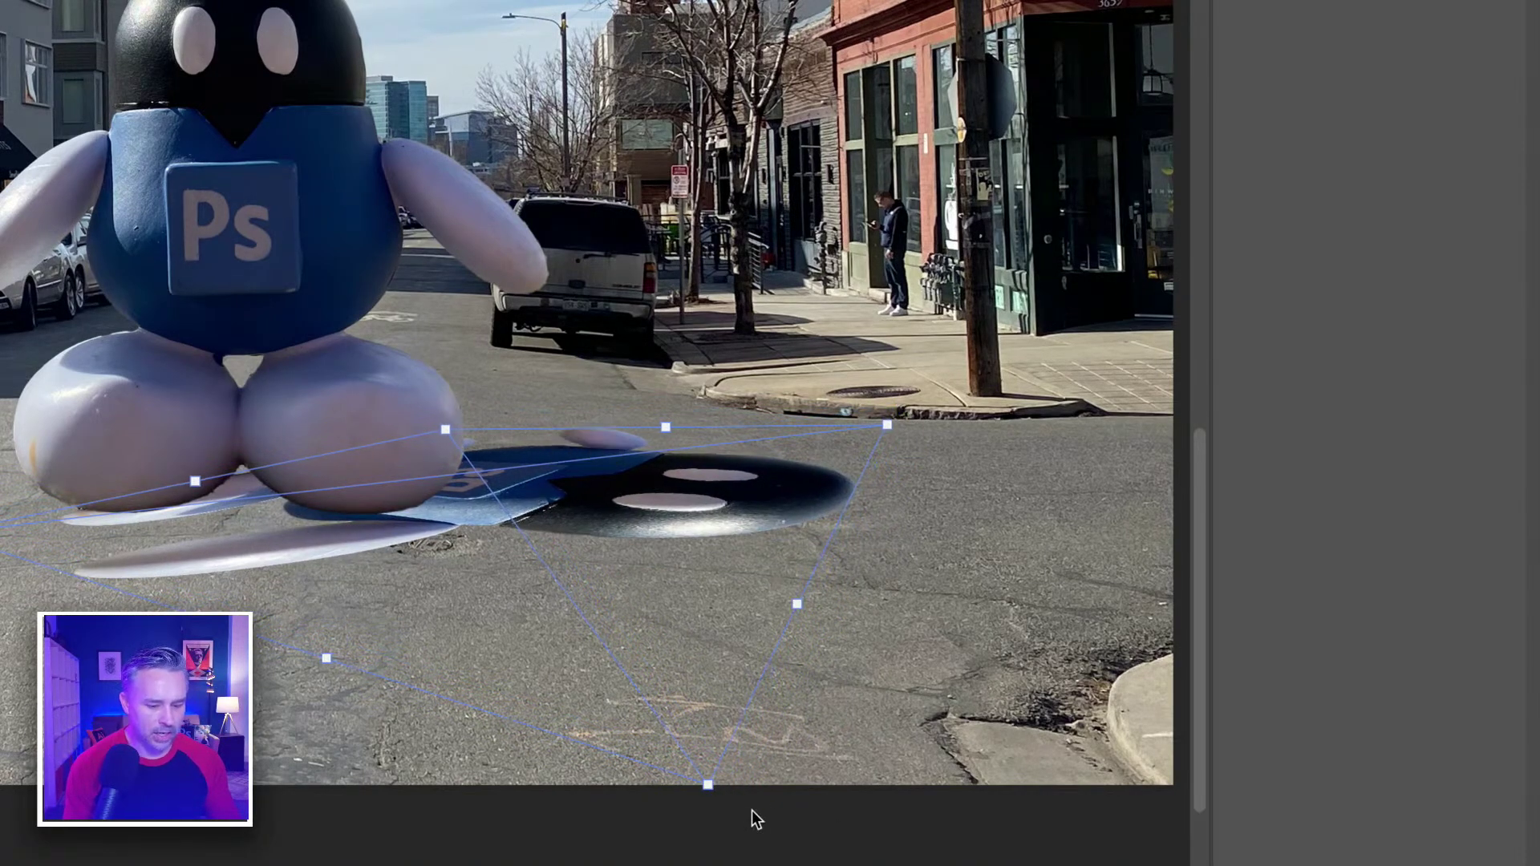
drag(712, 784, 681, 739)
mouse_move(874, 424)
mouse_down()
mouse_move(891, 443)
mouse_move(877, 464)
mouse_move(884, 449)
mouse_up()
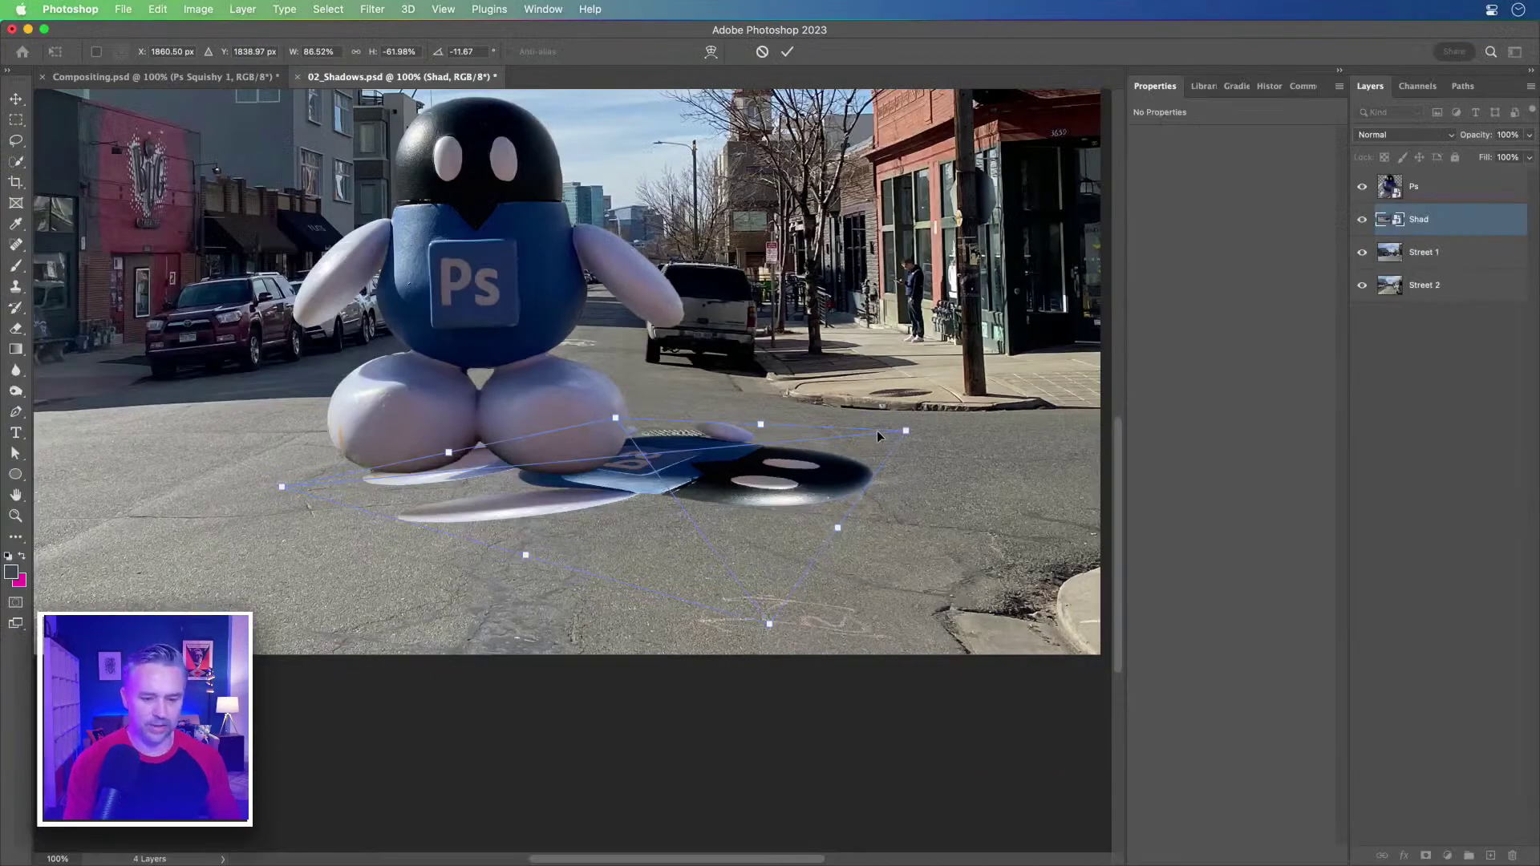
key(Return)
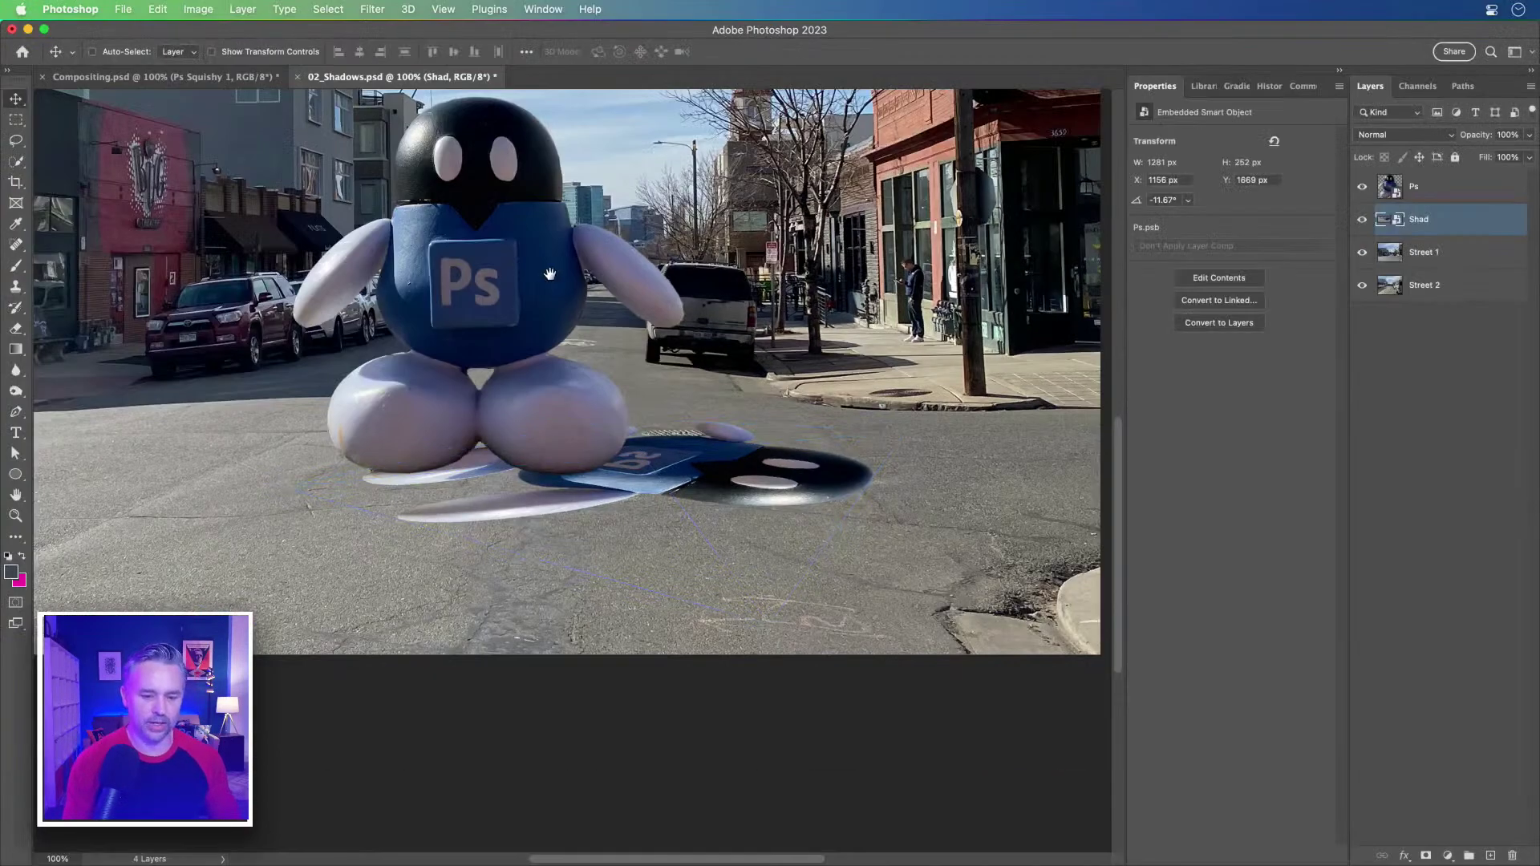
scroll(603, 531, up, 5)
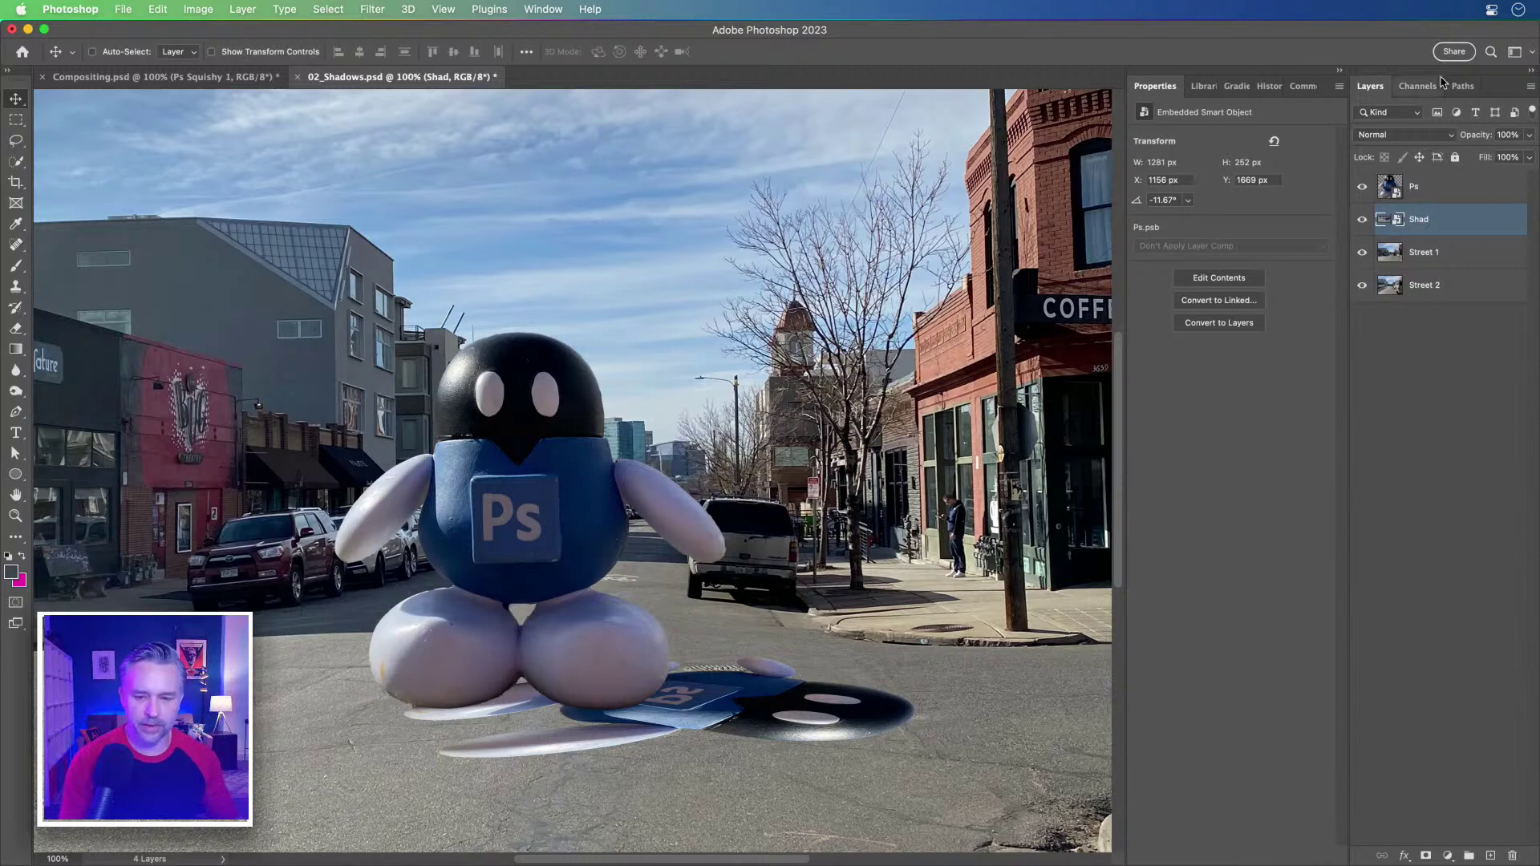
Step: Add a Color Overlay to the Shad layer in dark blue #1a2430, matching the shadow beneath the parked red SUV
click(1340, 70)
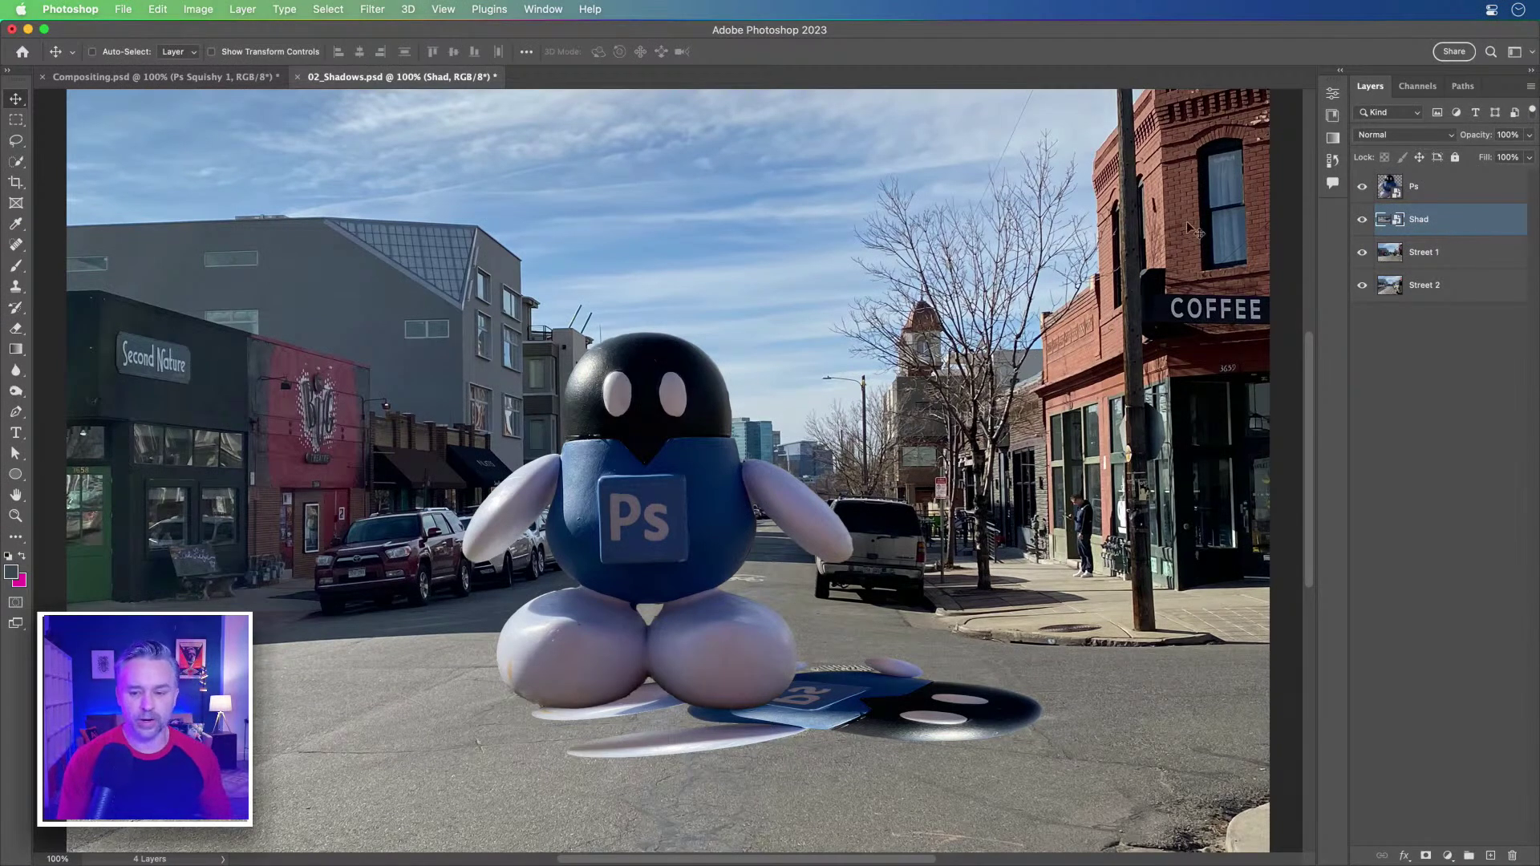
drag(787, 582, 723, 537)
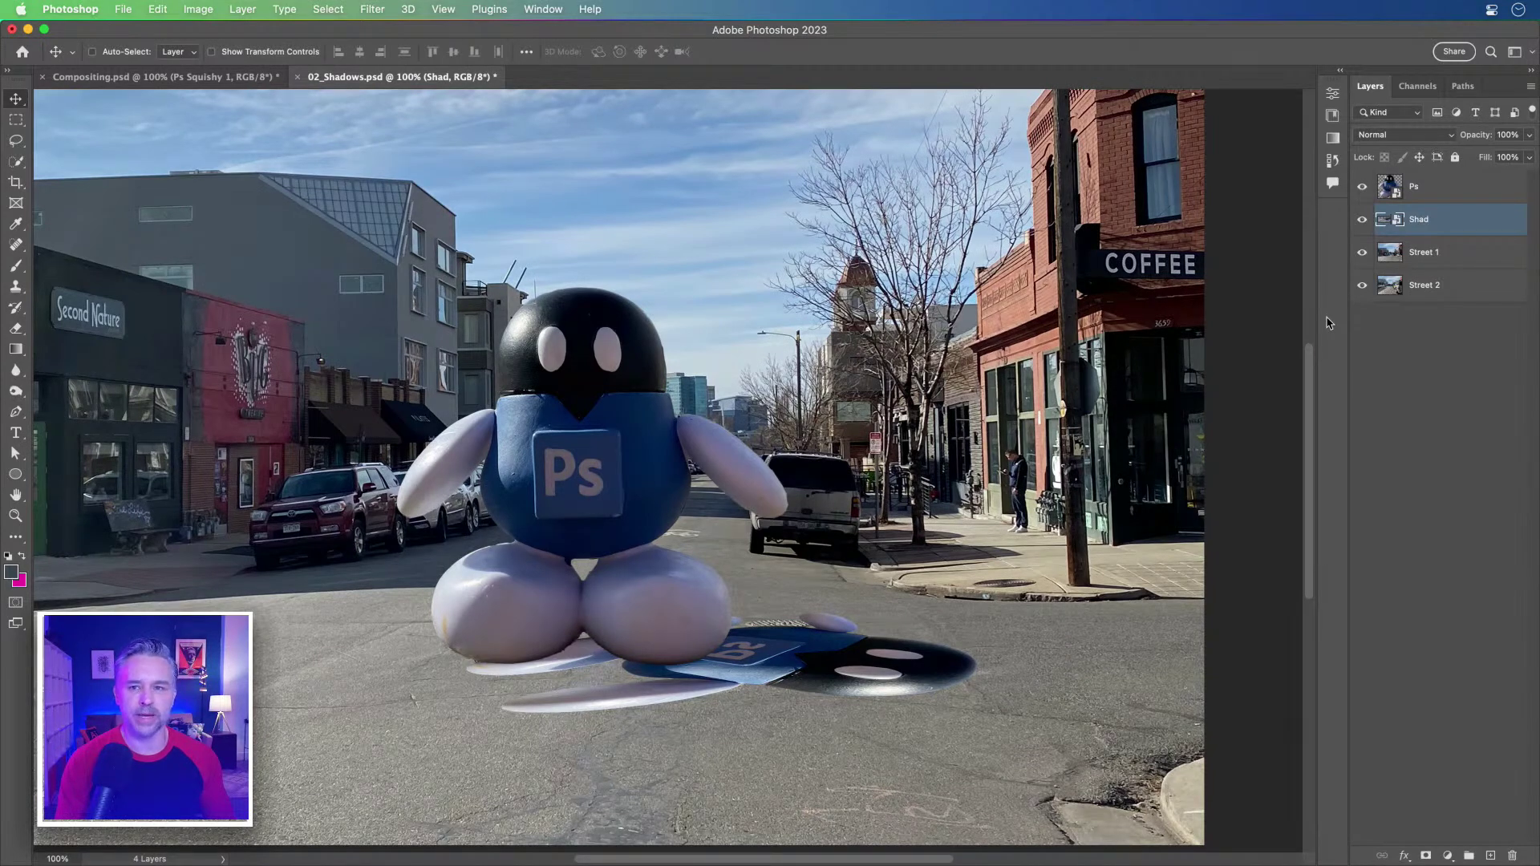
double_click(1488, 226)
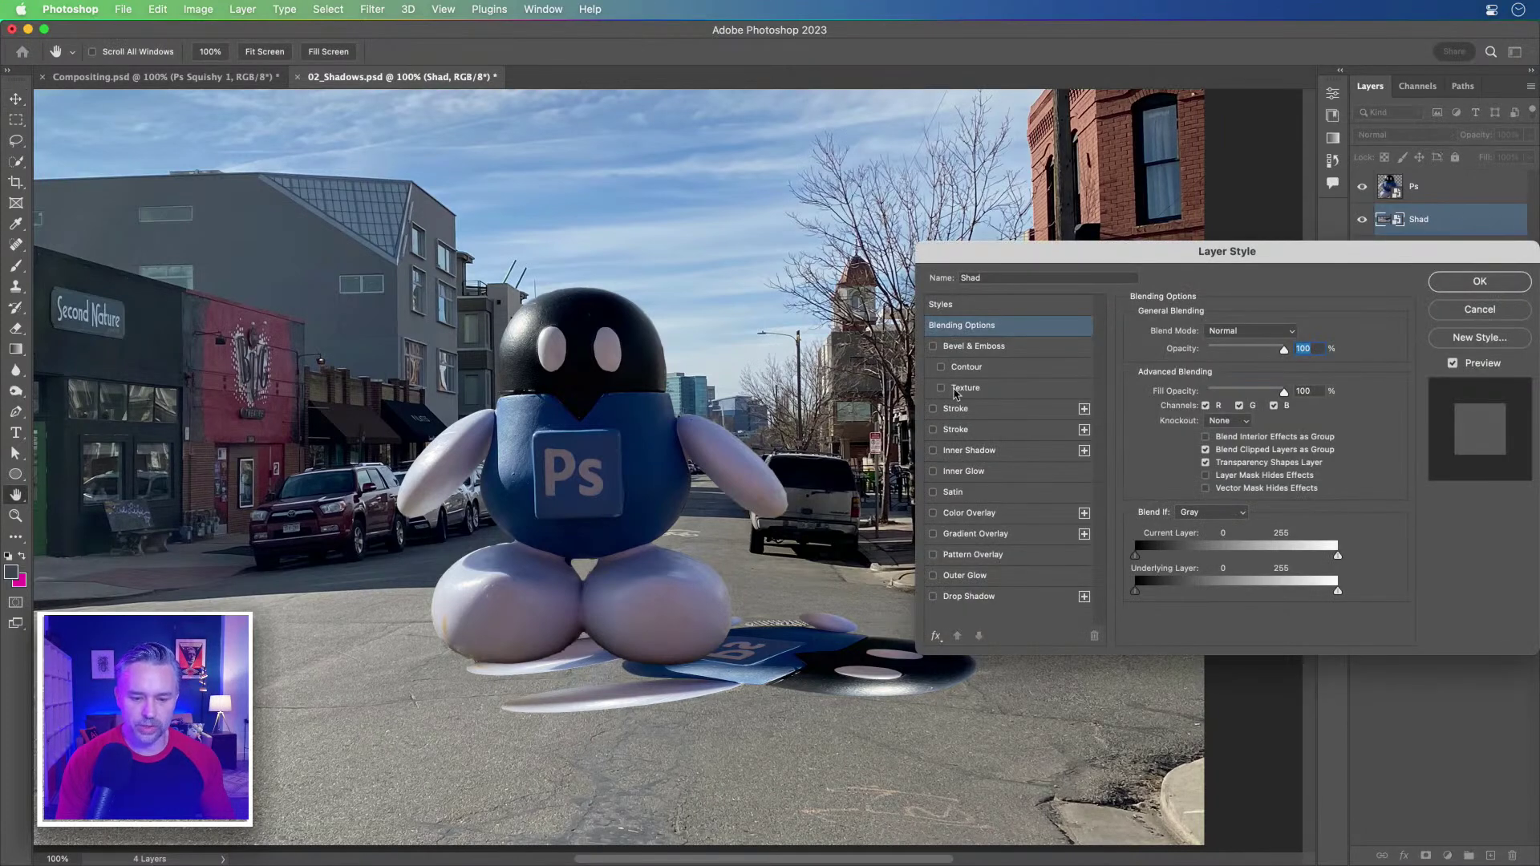
click(1480, 283)
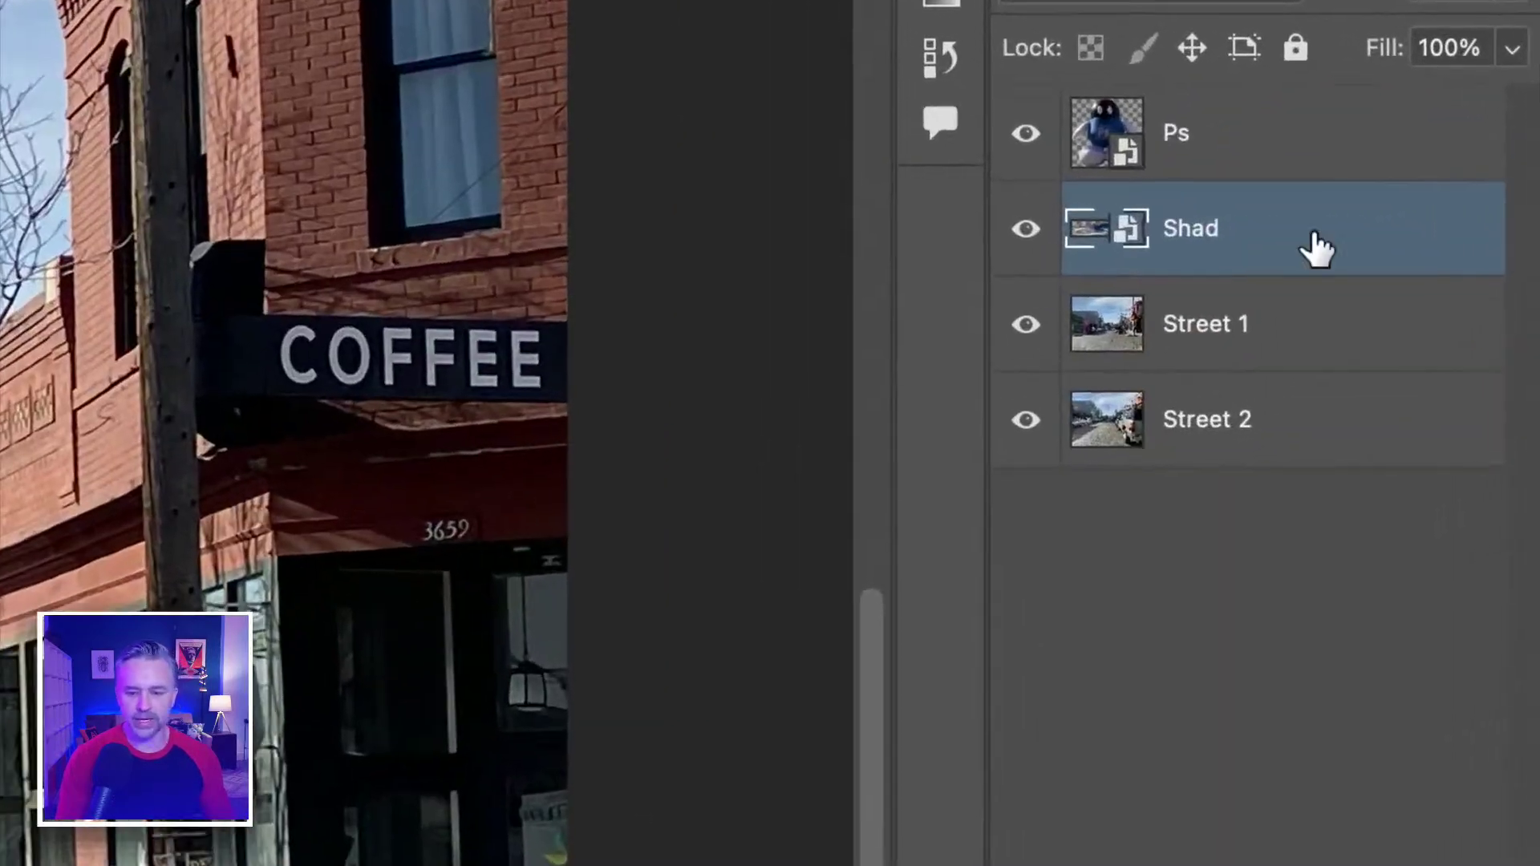
double_click(1332, 237)
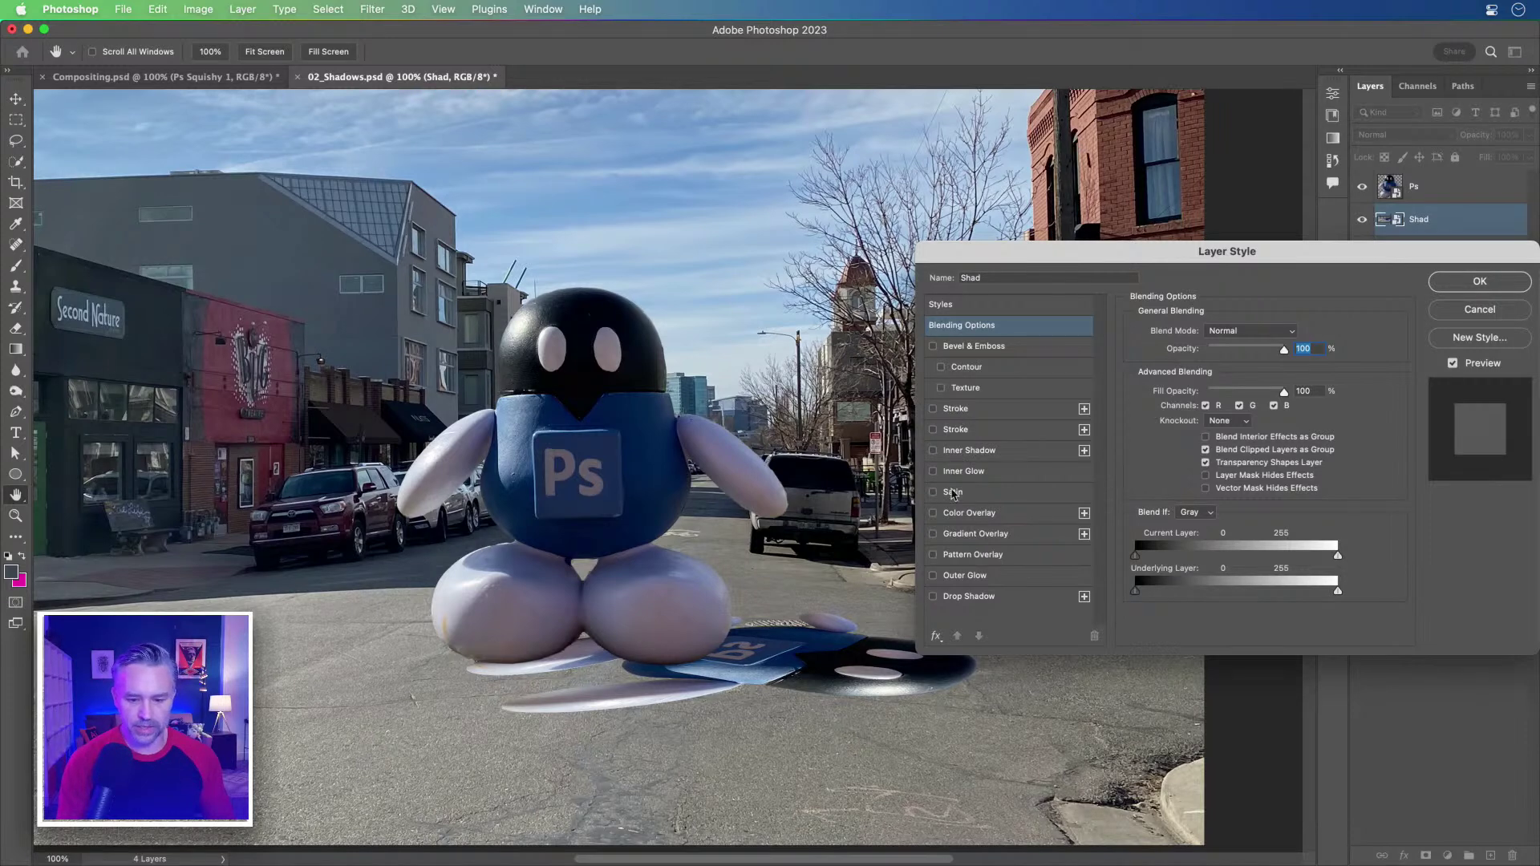
click(933, 514)
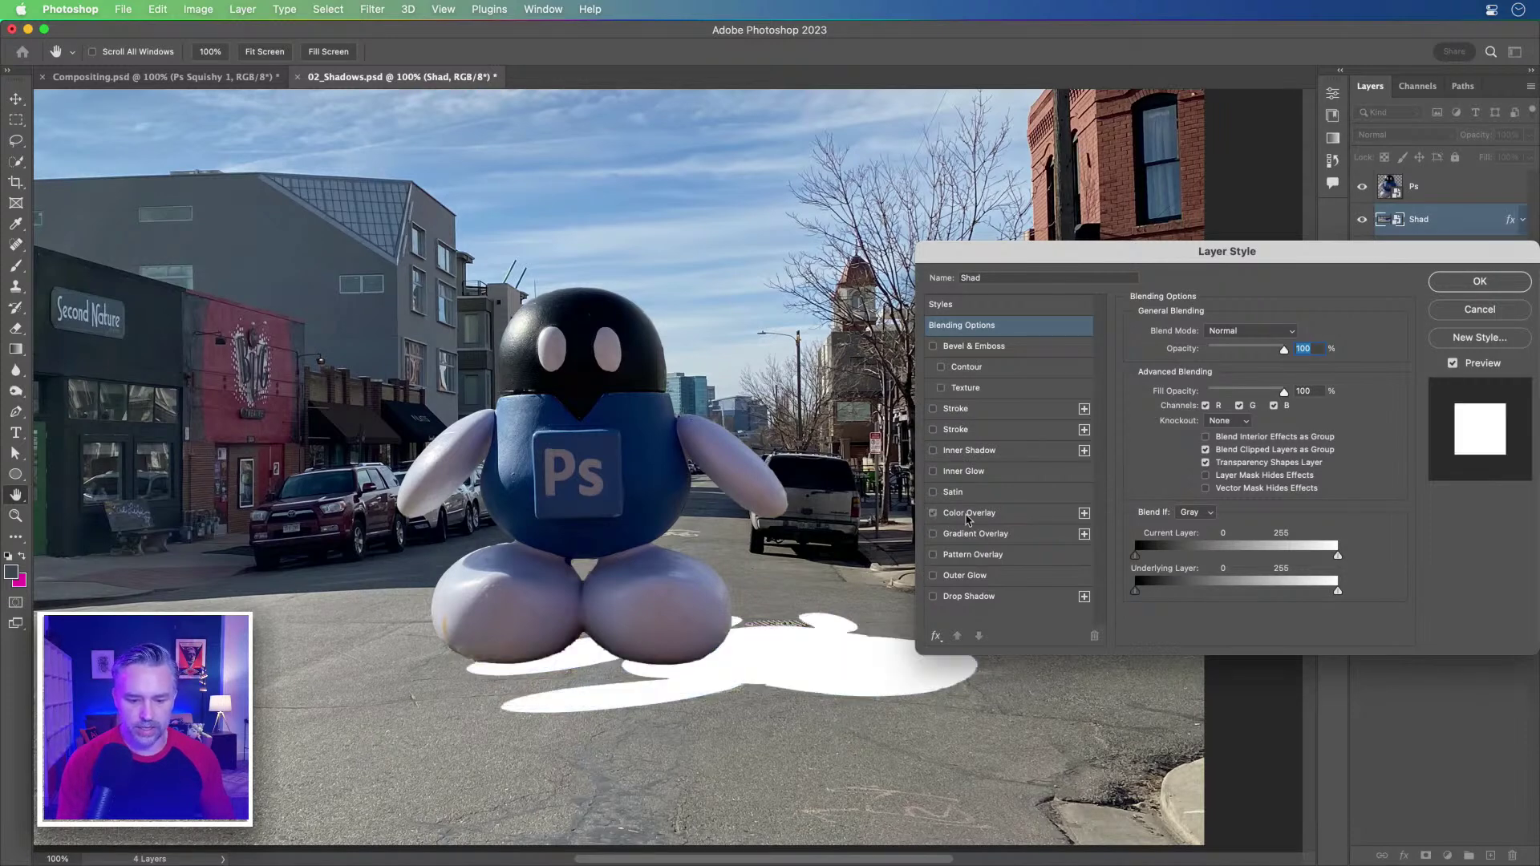
click(980, 515)
click(1293, 333)
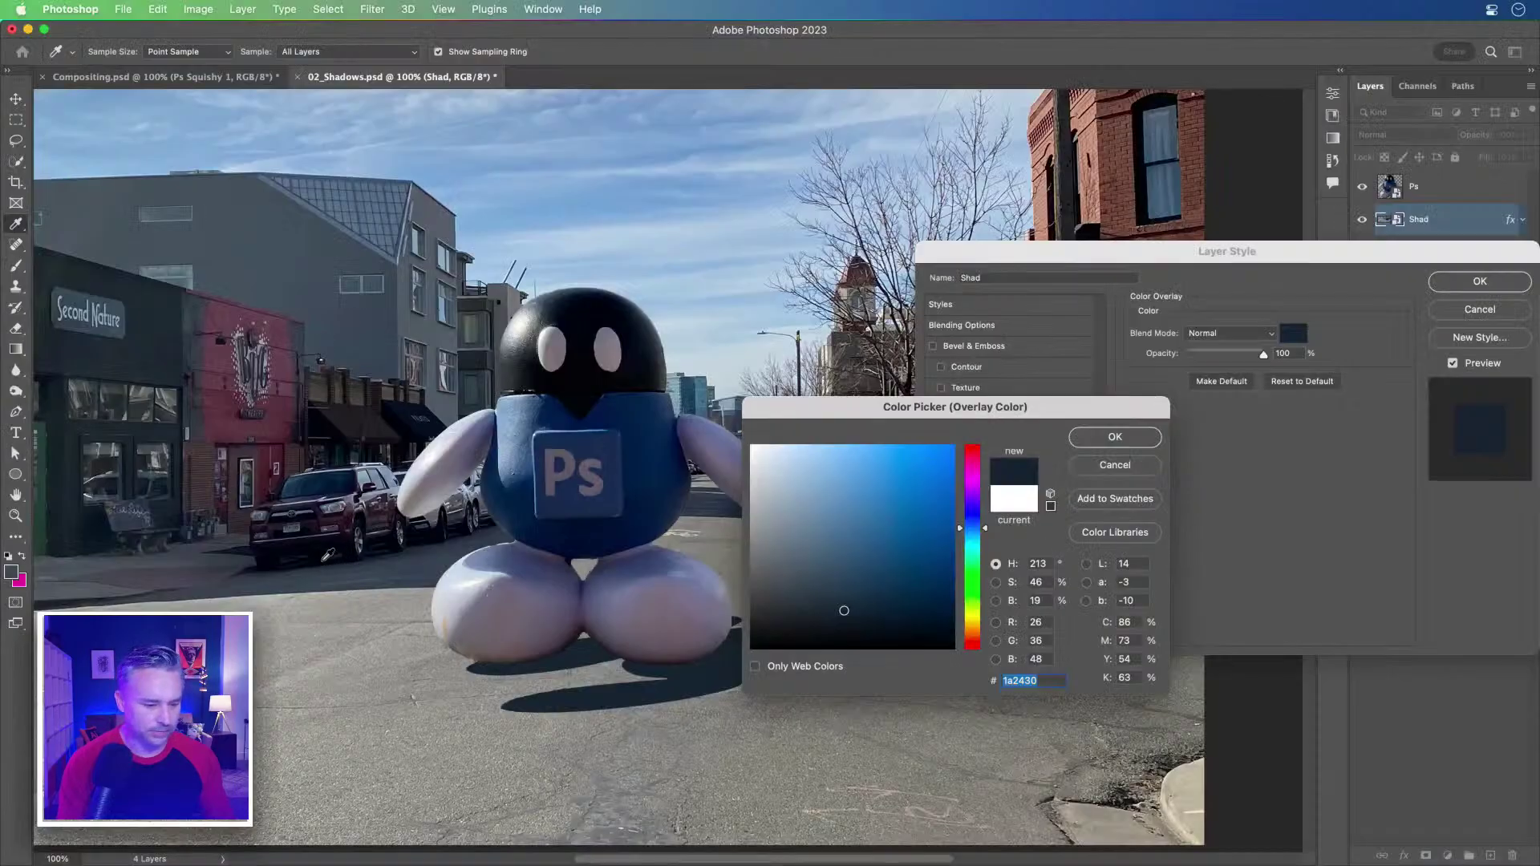
click(1093, 442)
click(1450, 282)
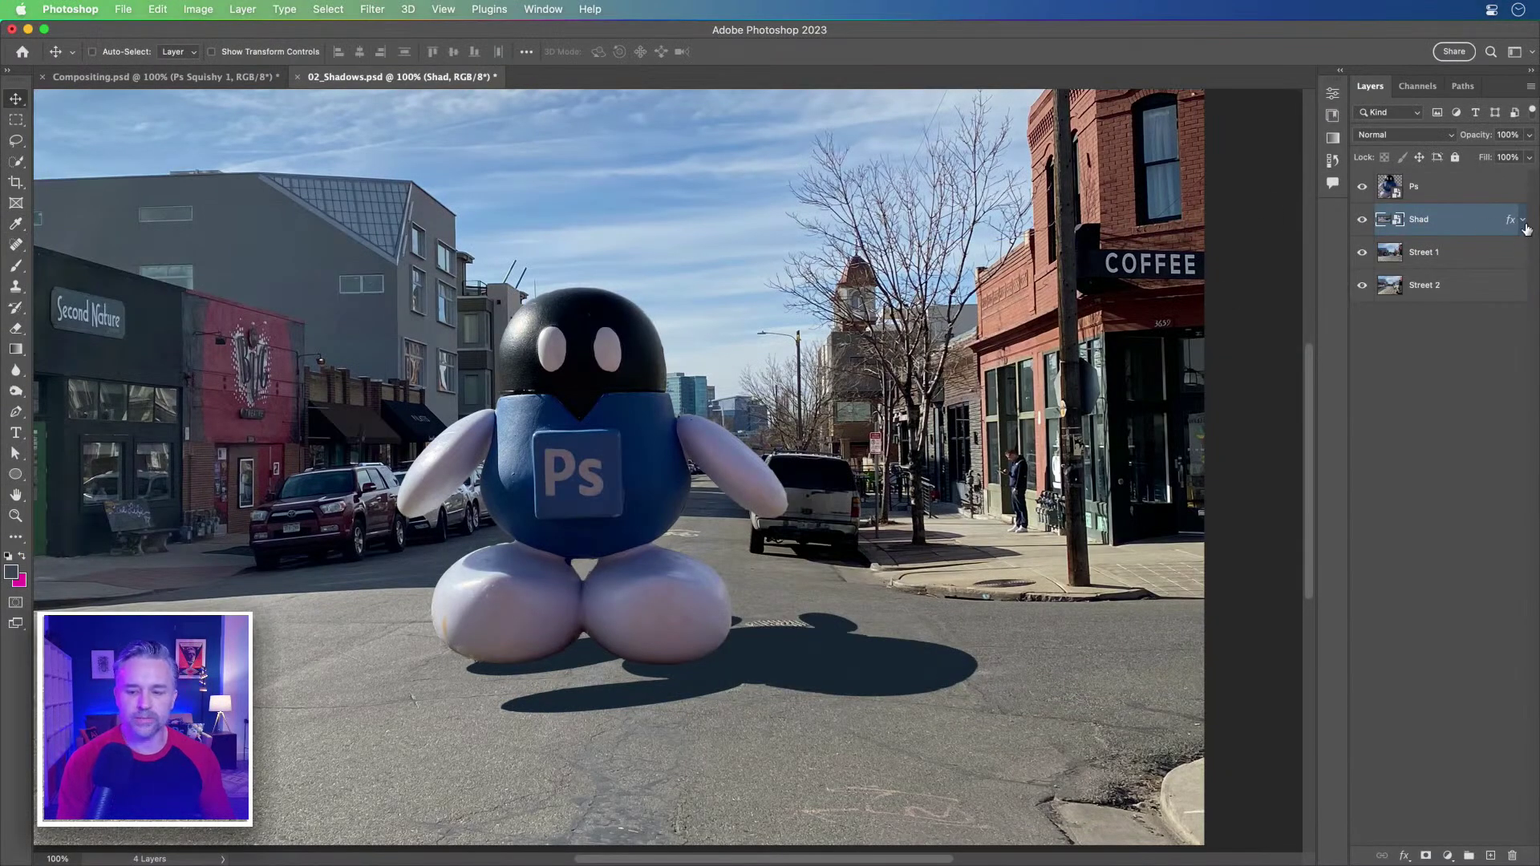
Step: Start a Field Blur on the Shad layer, with an 80 px pin on the shadow's head and a 10 px pin at the feet
click(373, 9)
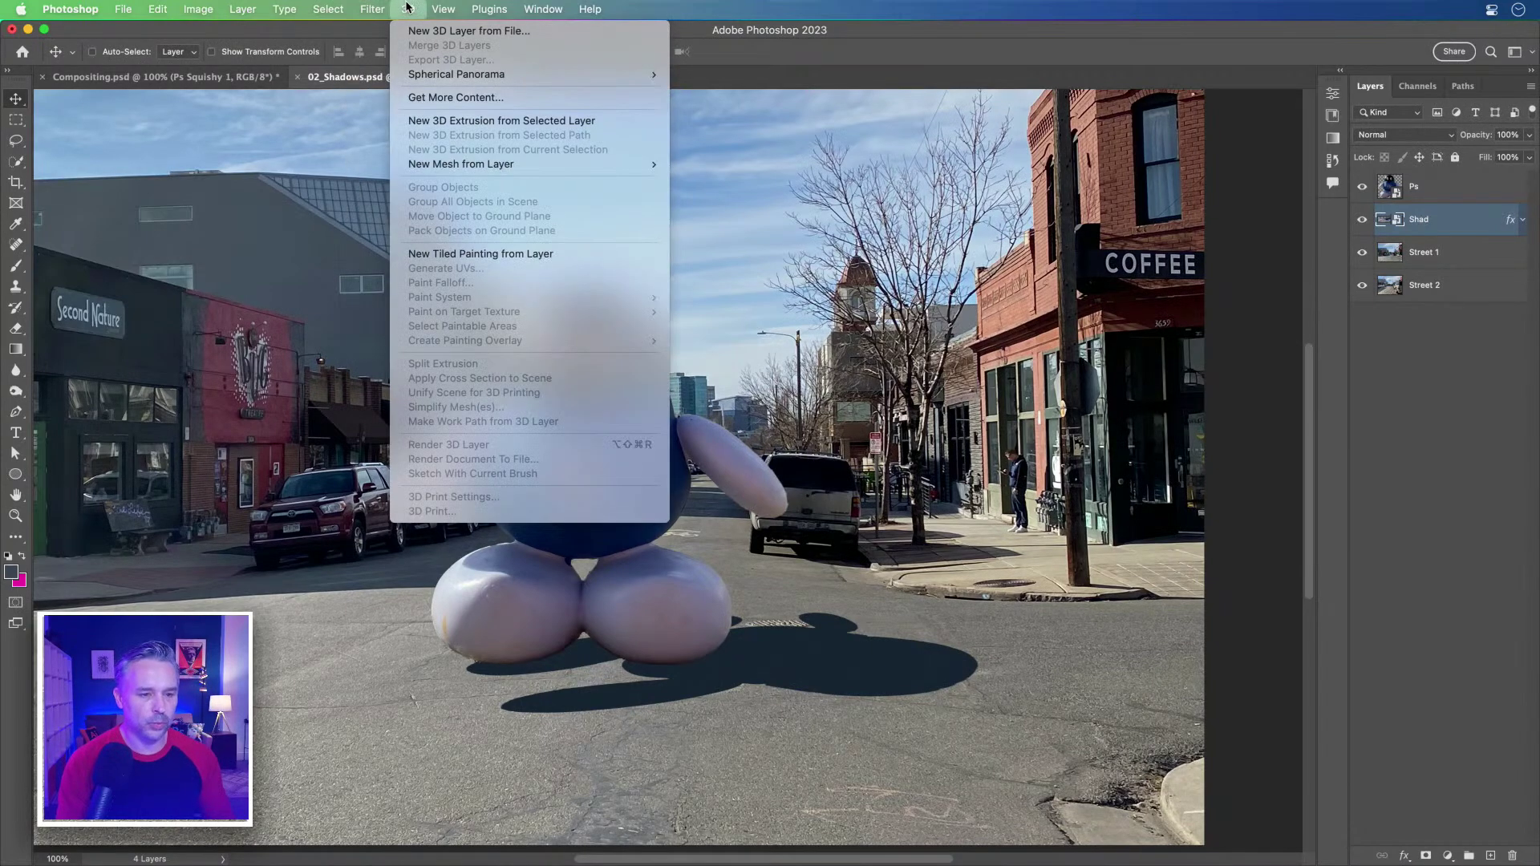
click(407, 7)
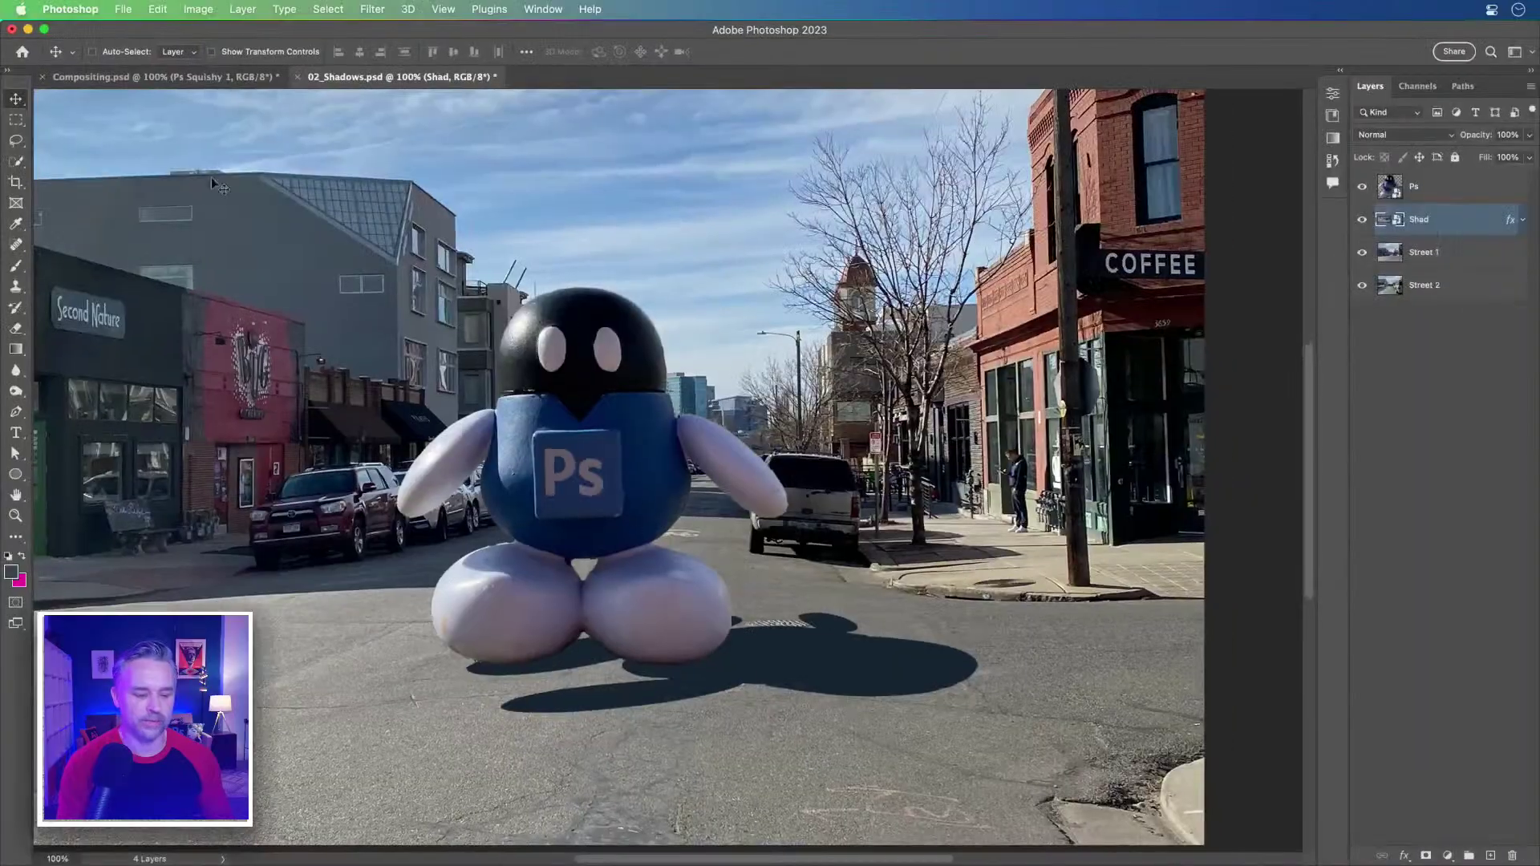
click(372, 9)
mouse_move(394, 218)
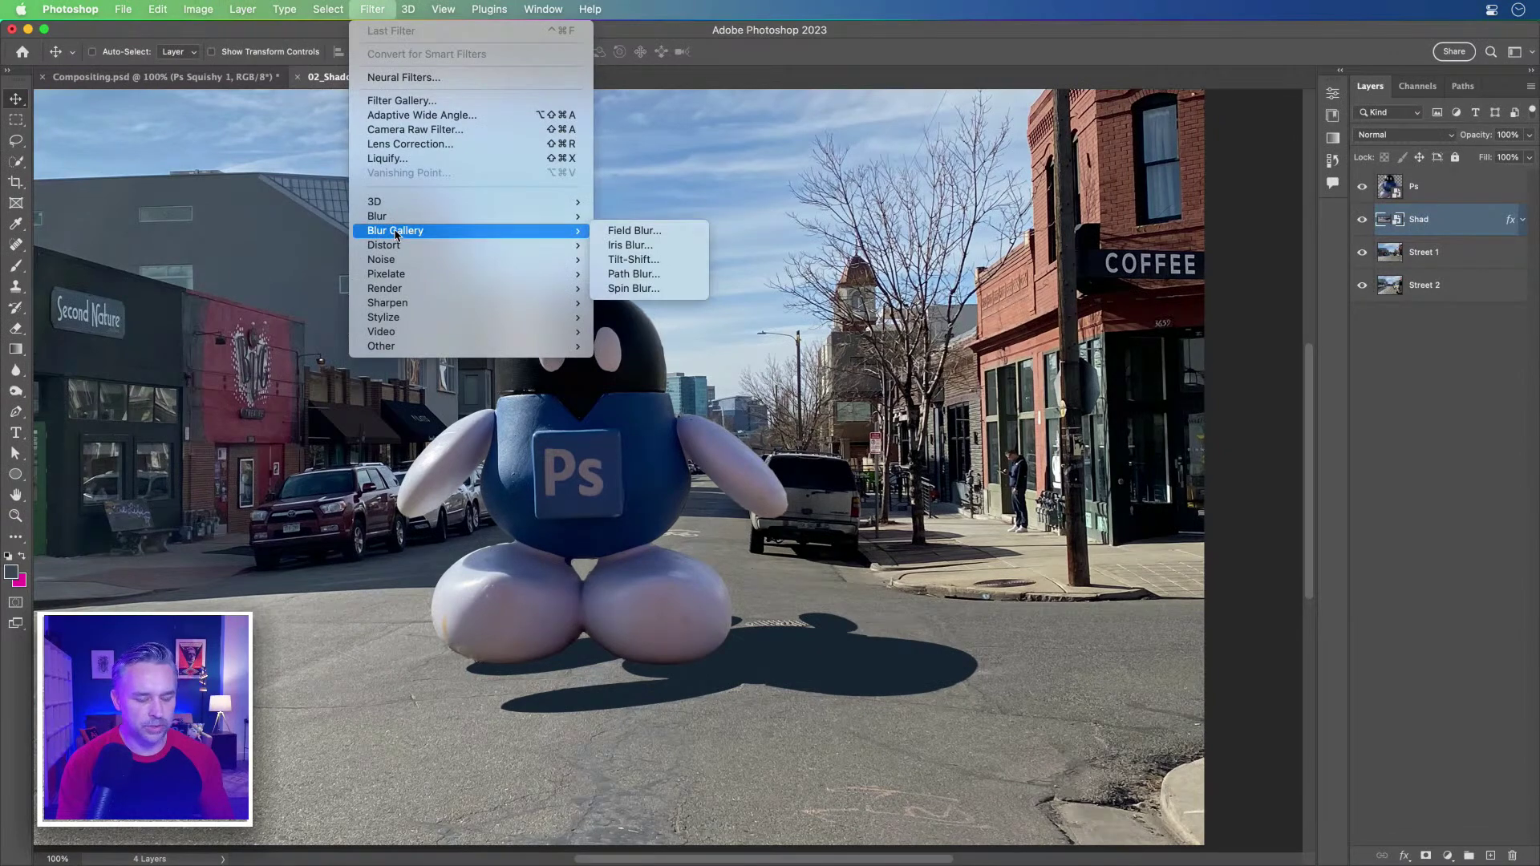
click(620, 232)
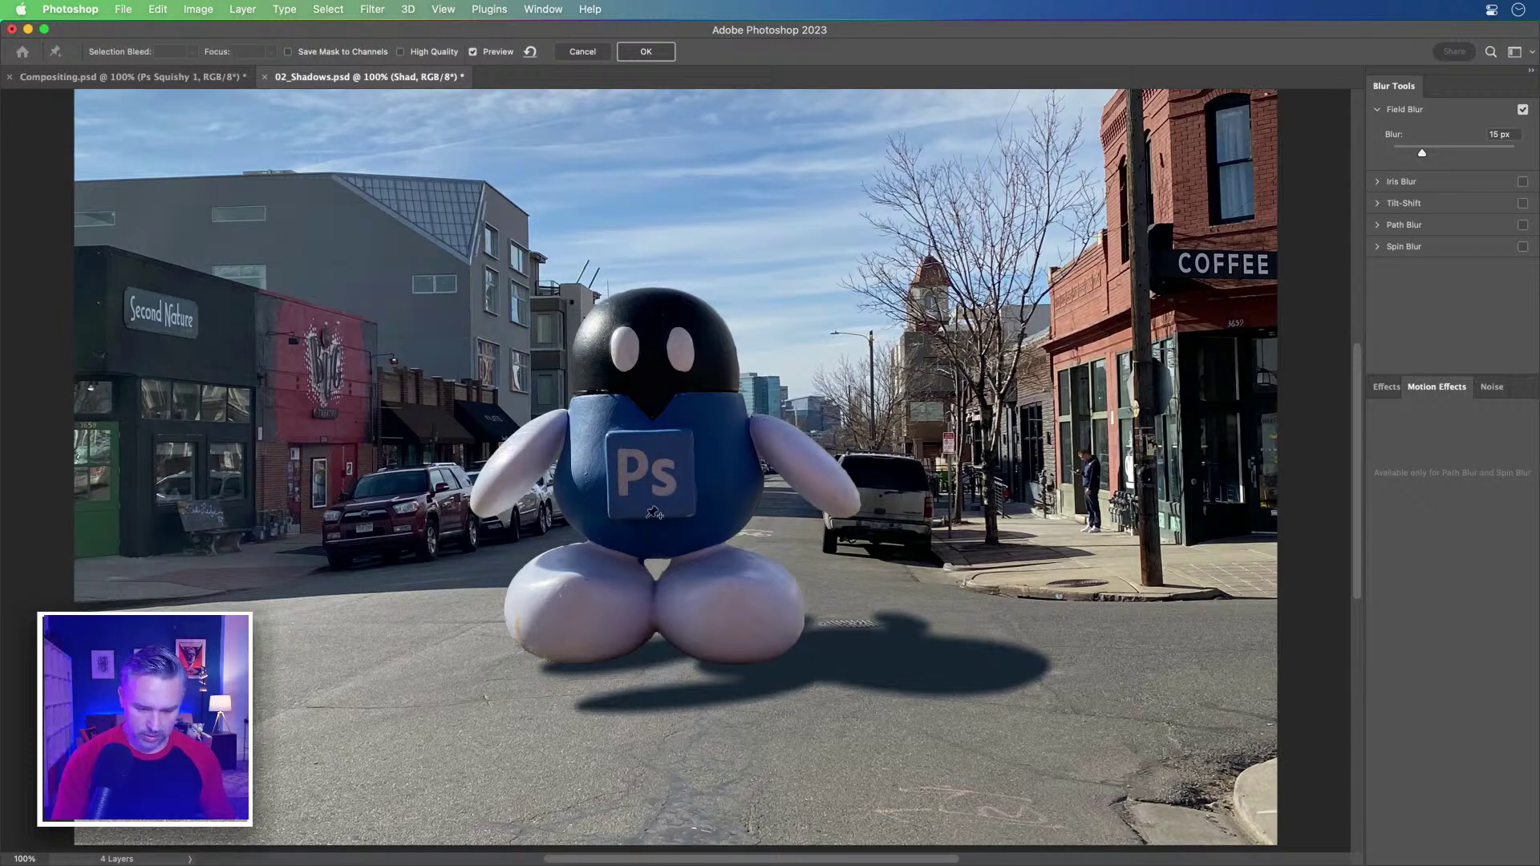
click(694, 458)
drag(694, 459, 953, 670)
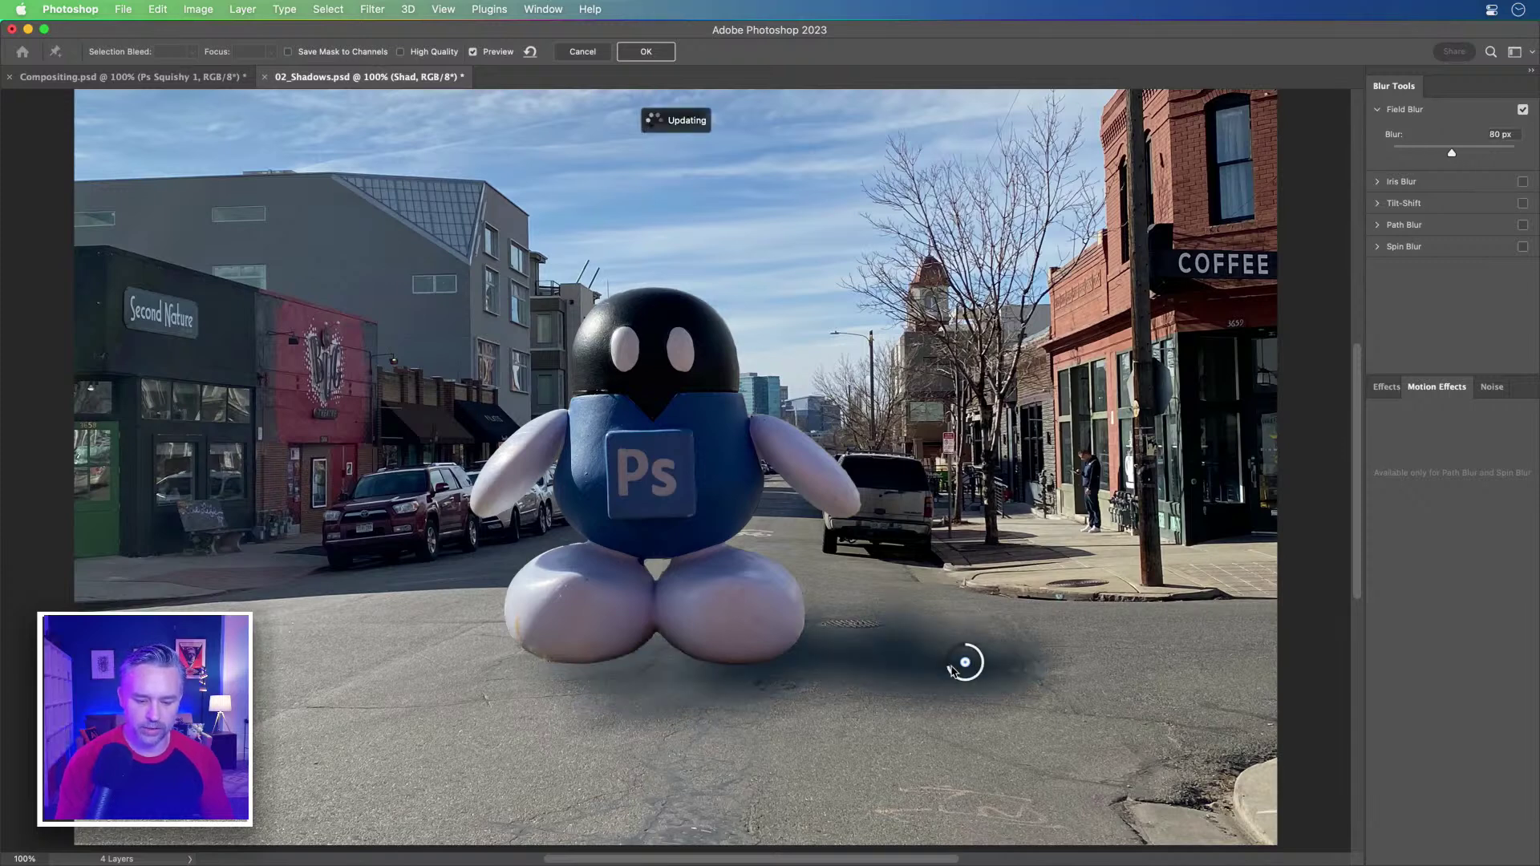
click(698, 656)
drag(713, 674, 716, 669)
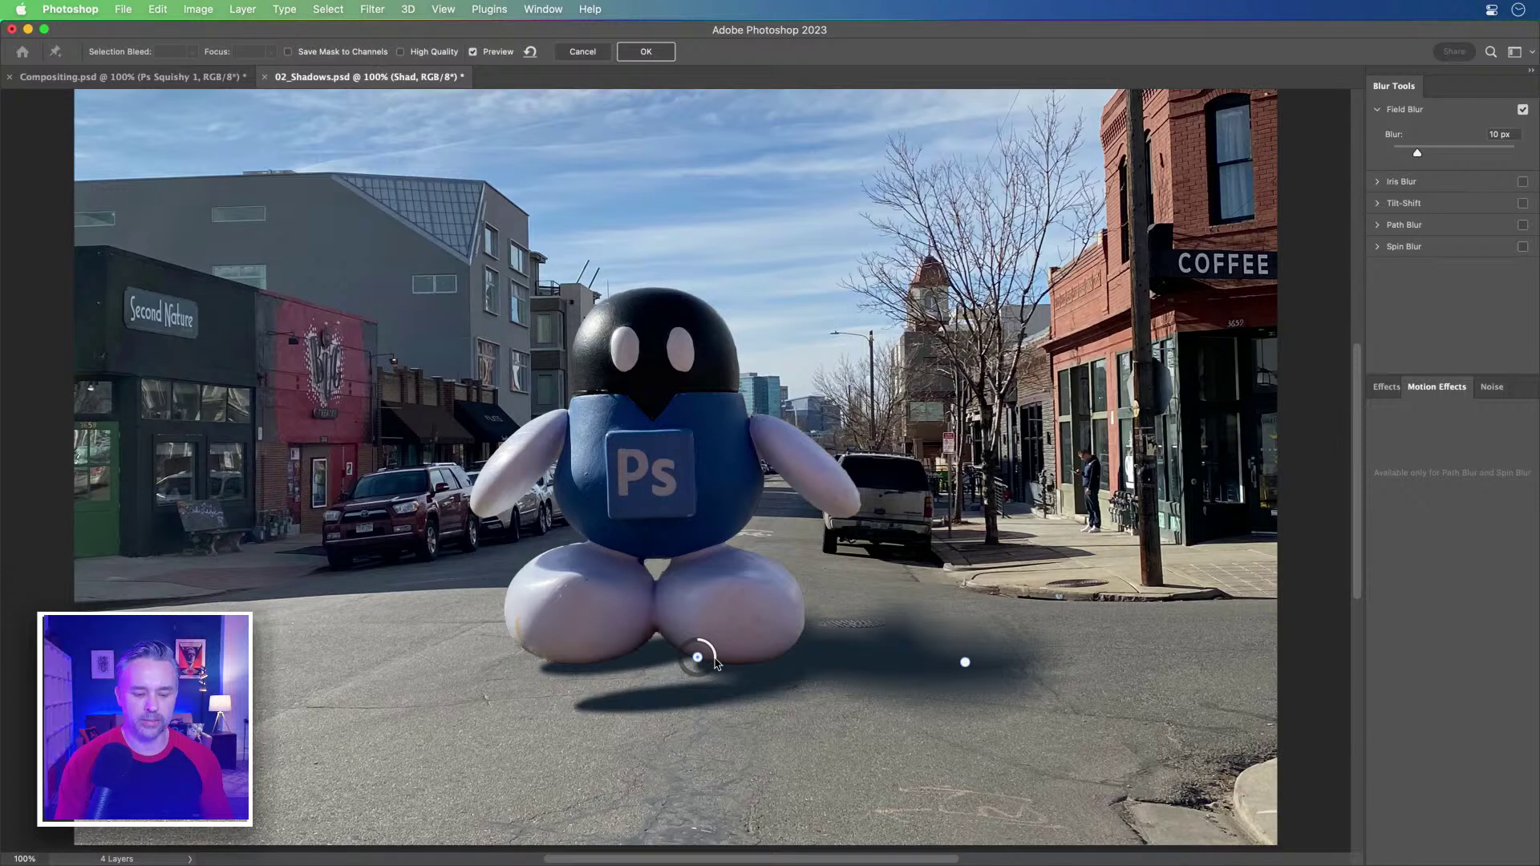
Step: Reduce the blur of the pin on the shadow's head and move that pin farther out toward the shadow's tip
click(963, 661)
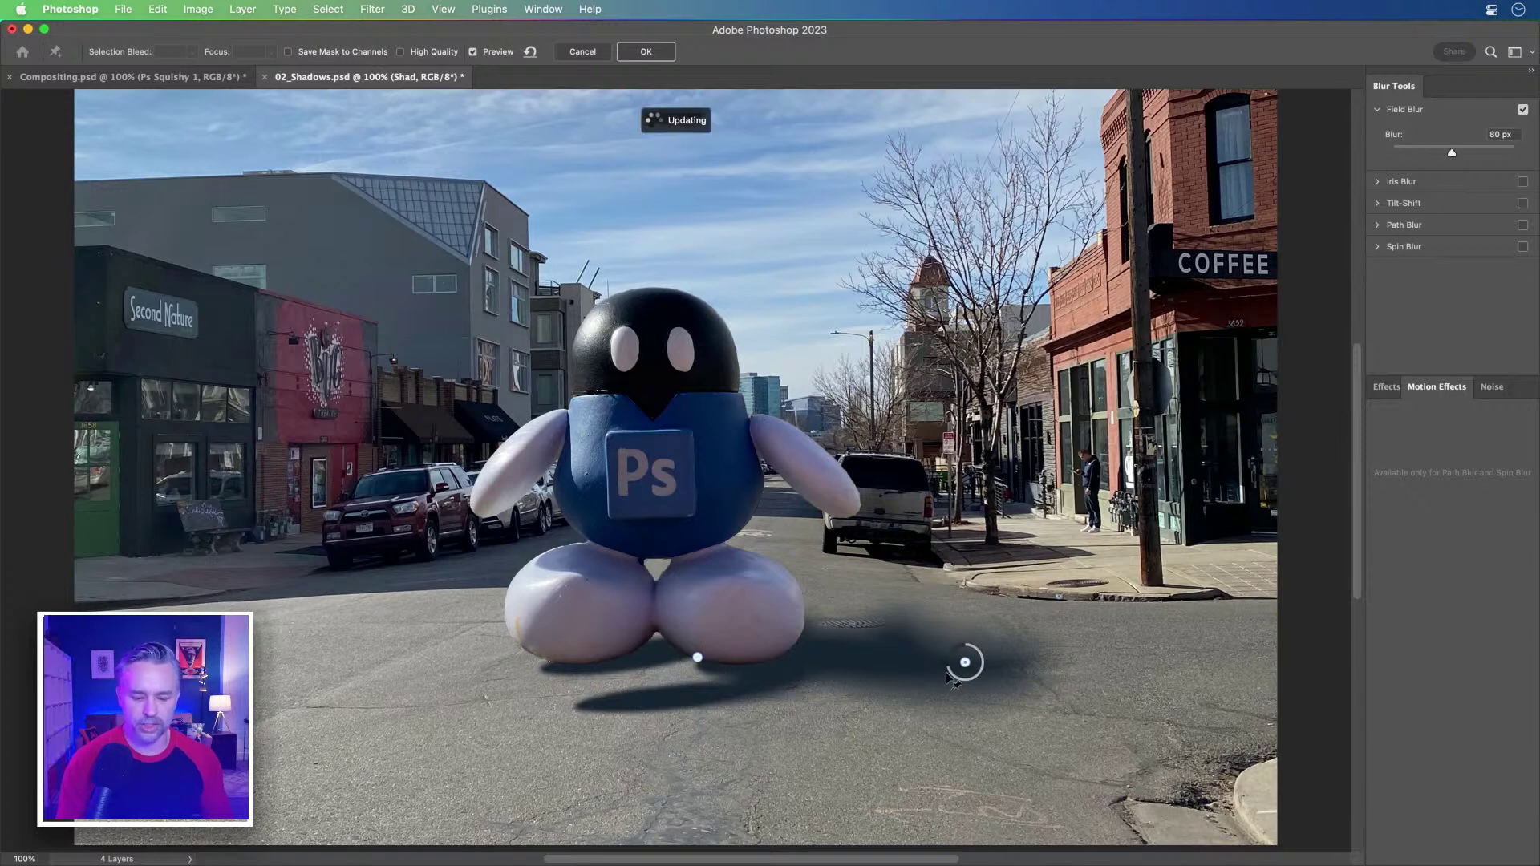
drag(960, 678, 983, 674)
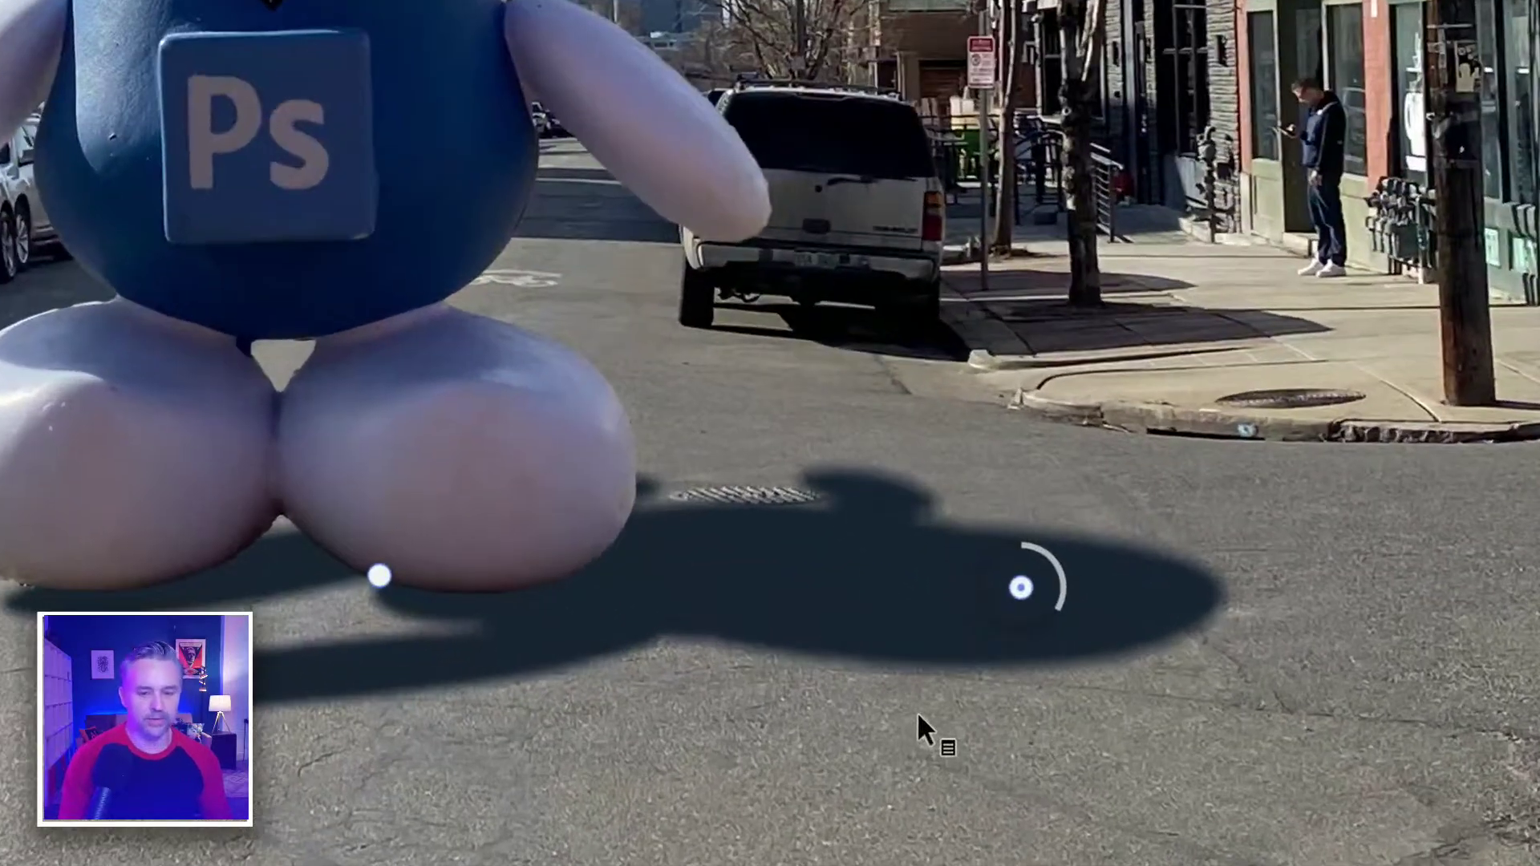
drag(1059, 612, 1059, 567)
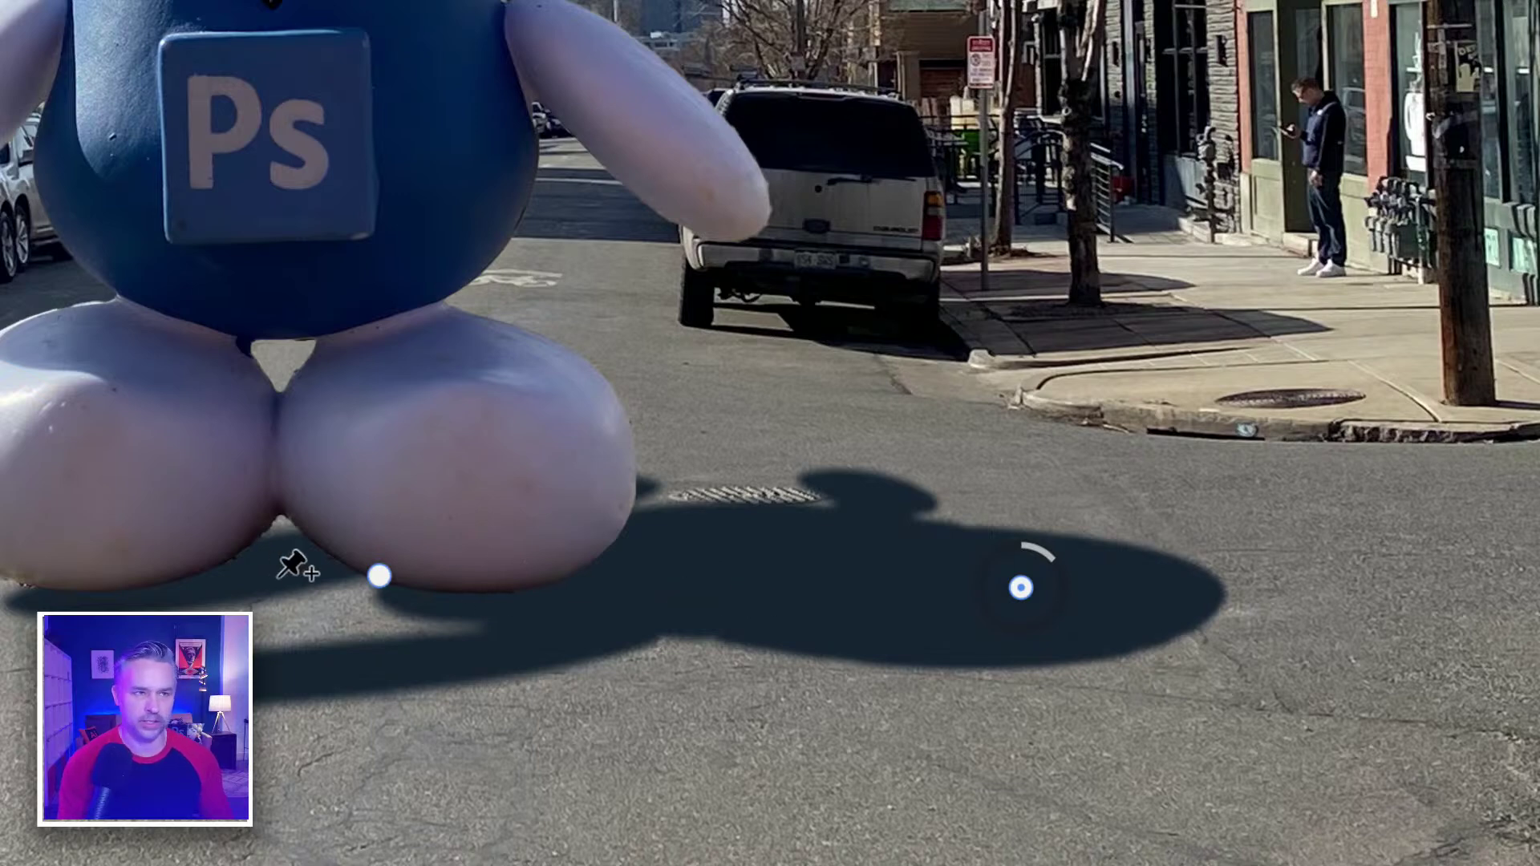
drag(1023, 590, 1101, 563)
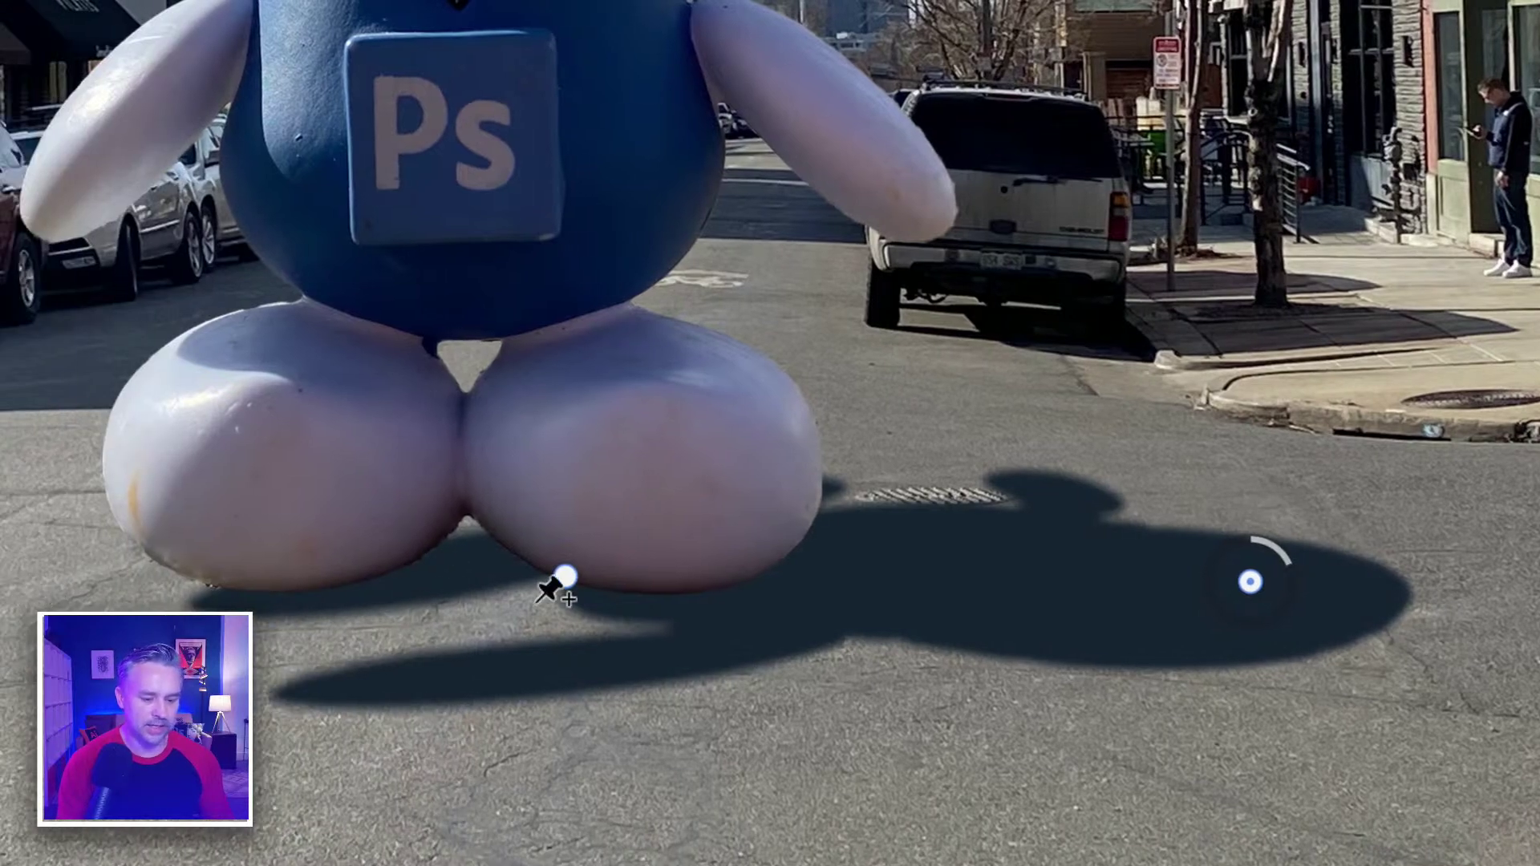
Step: Place the near blur pin beneath the figure's right-hand foot, set its blur to 0 px and apply the Field Blur
drag(555, 582, 526, 577)
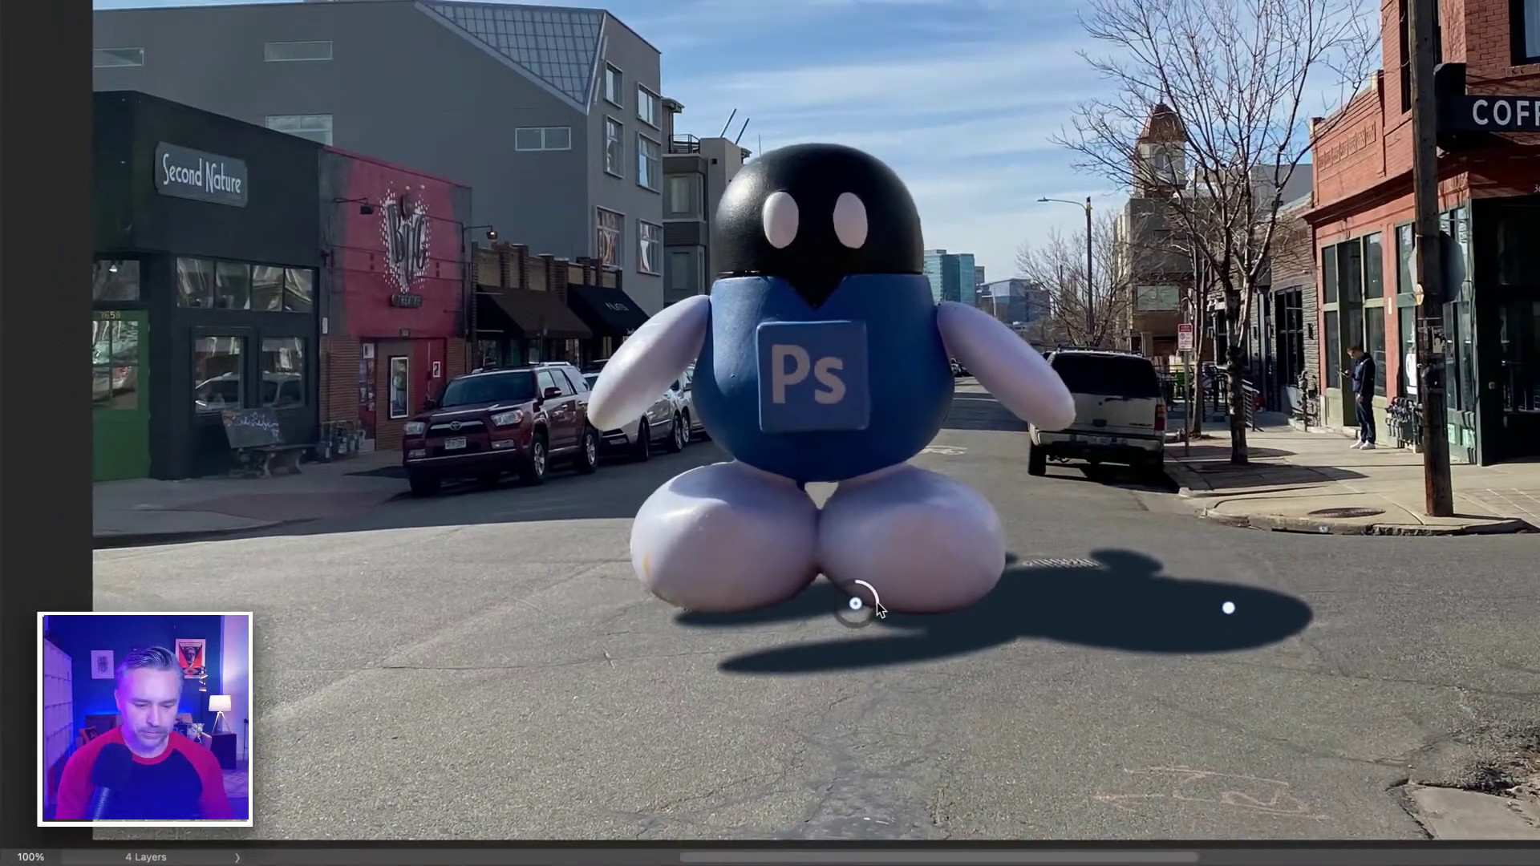
mouse_move(877, 604)
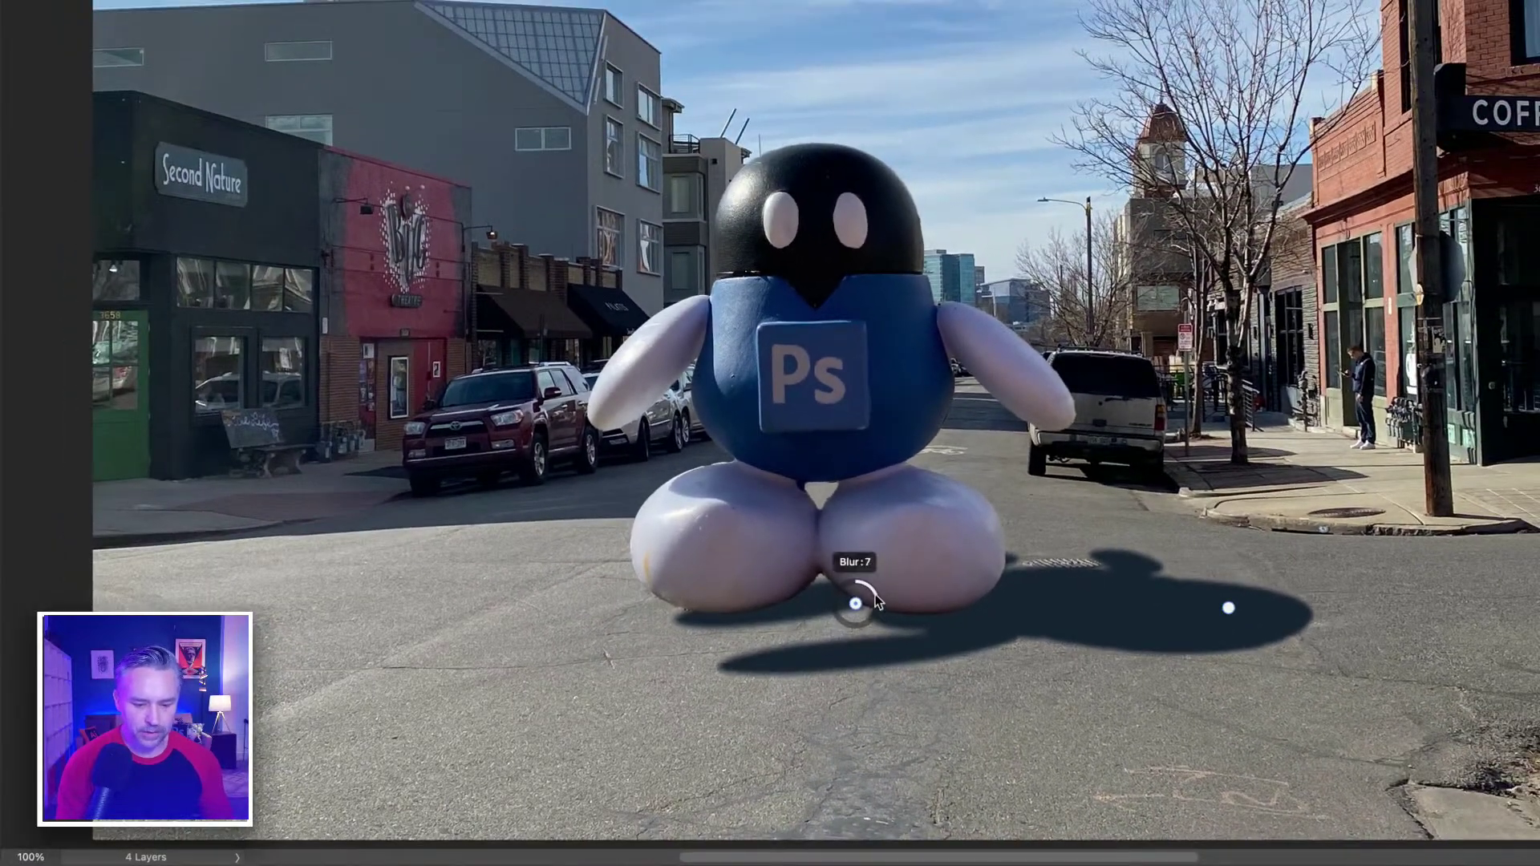
drag(872, 584, 869, 588)
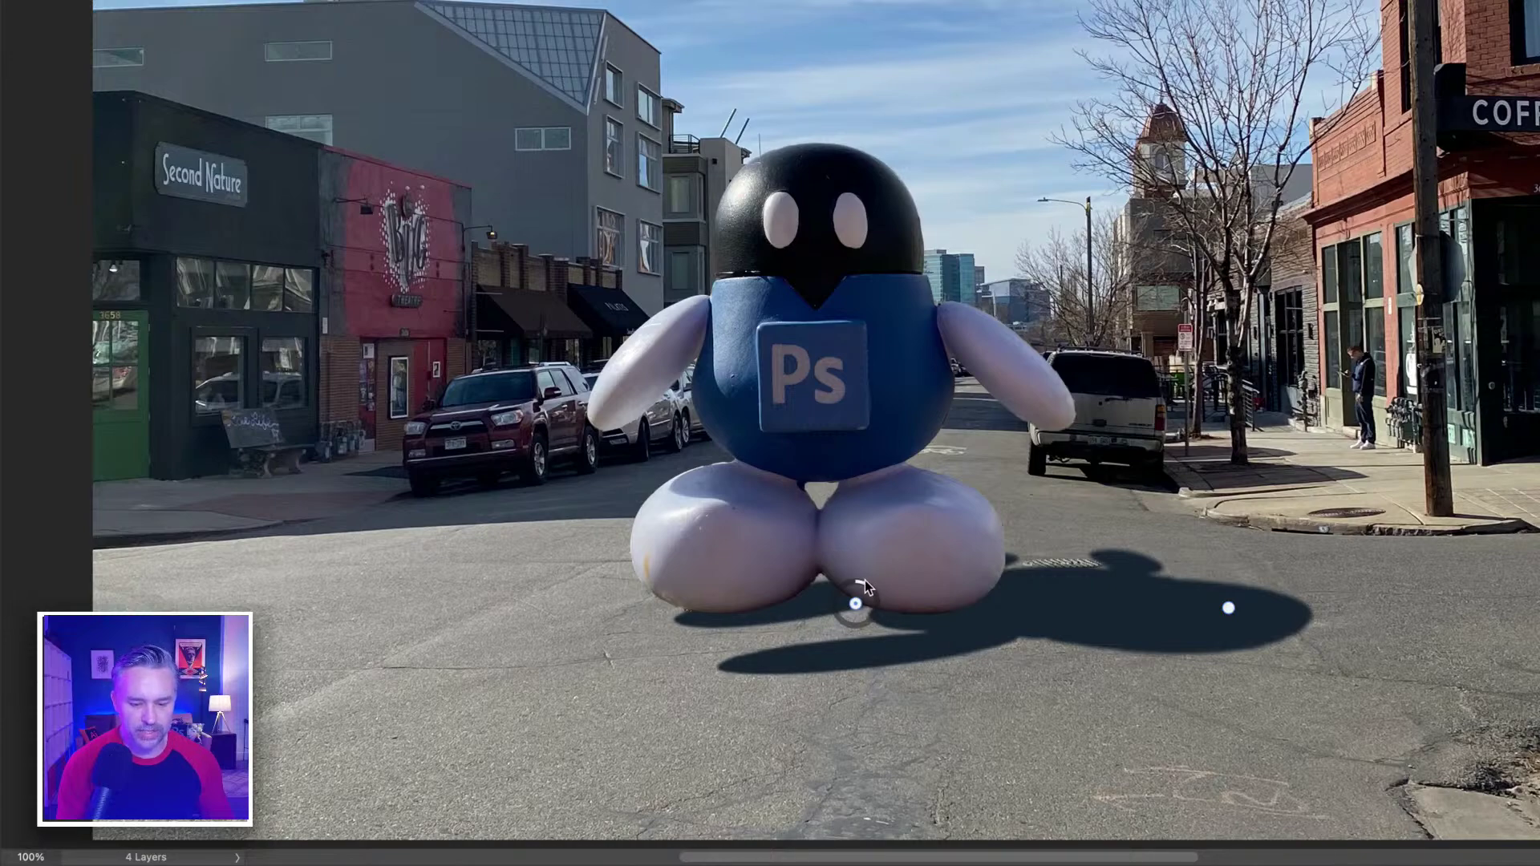
drag(855, 605, 895, 614)
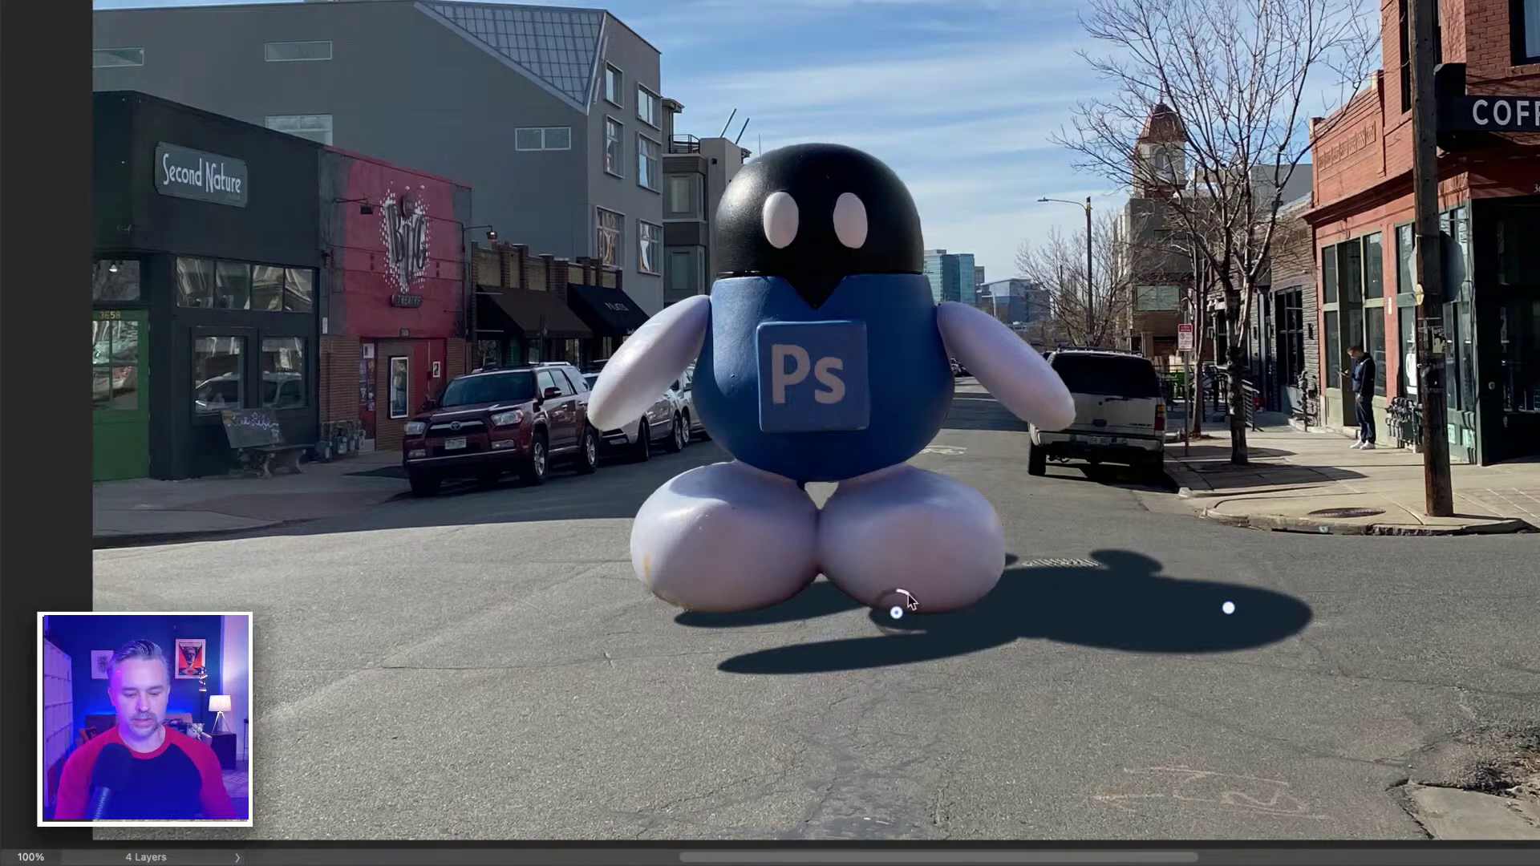
mouse_move(899, 602)
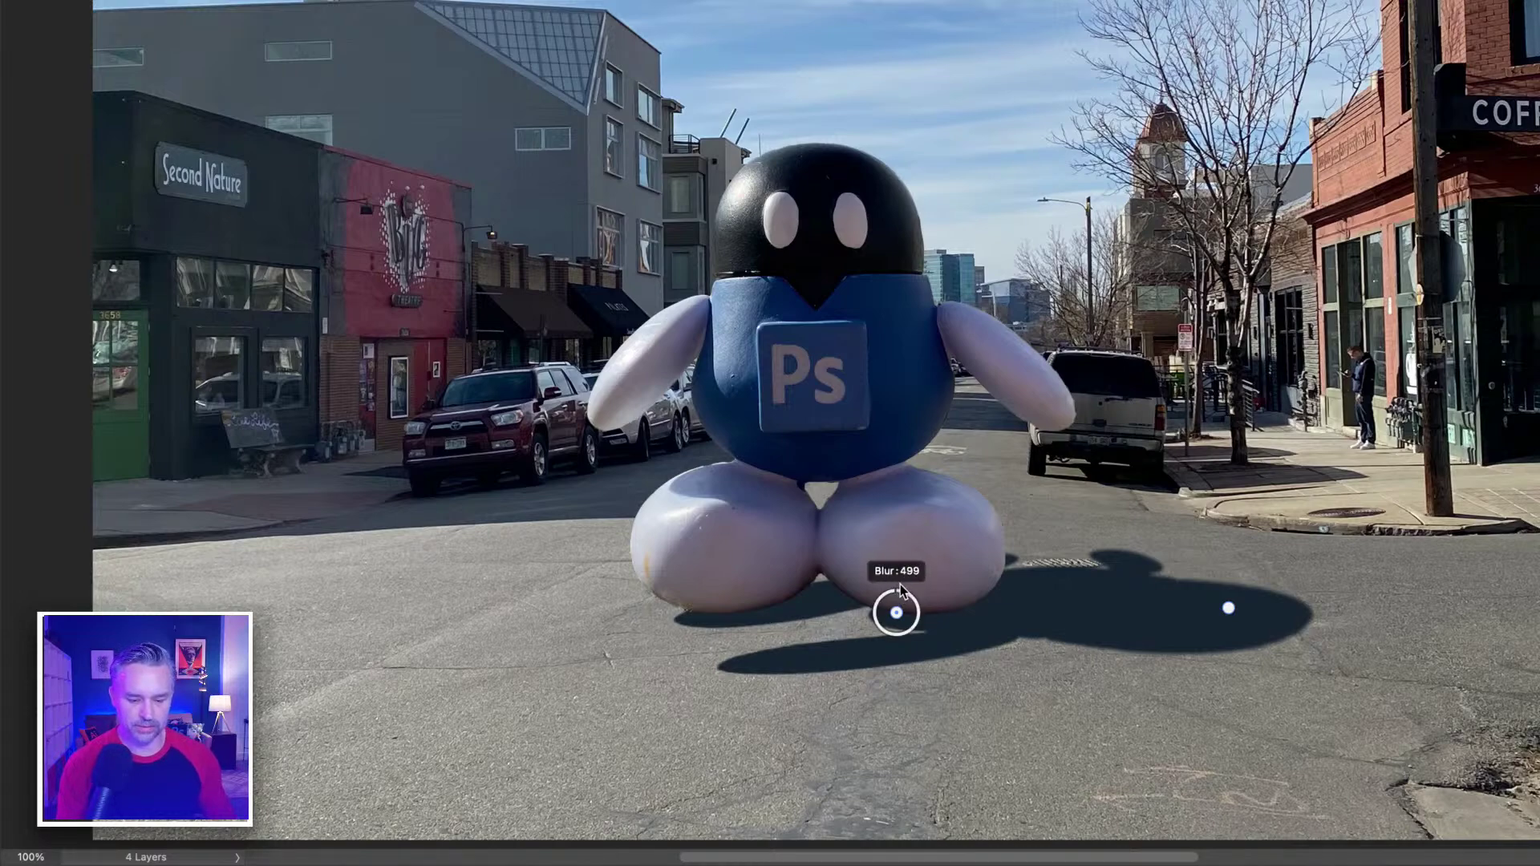
drag(905, 600, 899, 600)
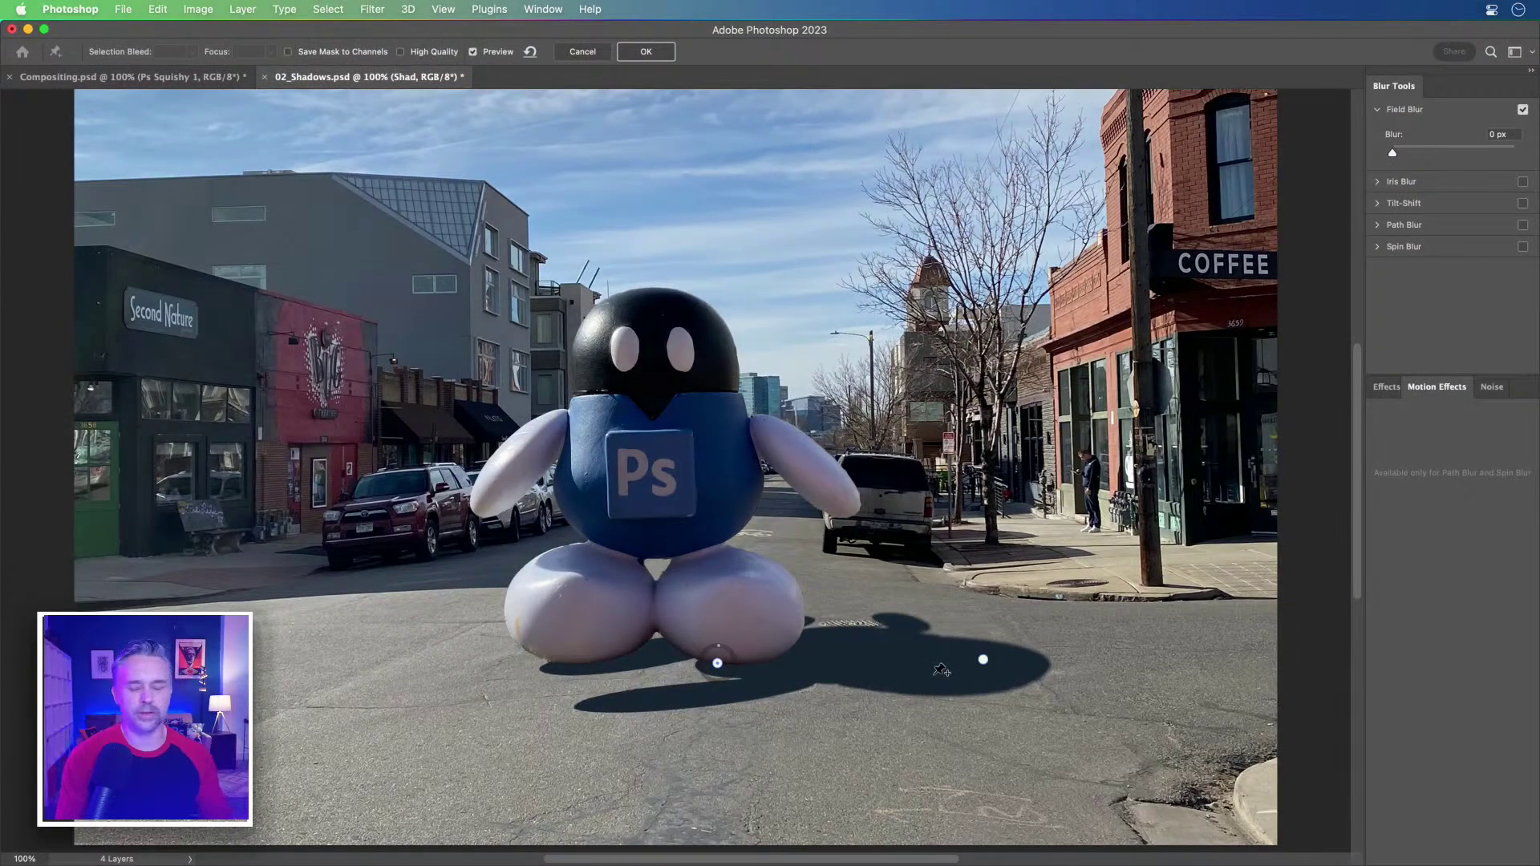
click(639, 50)
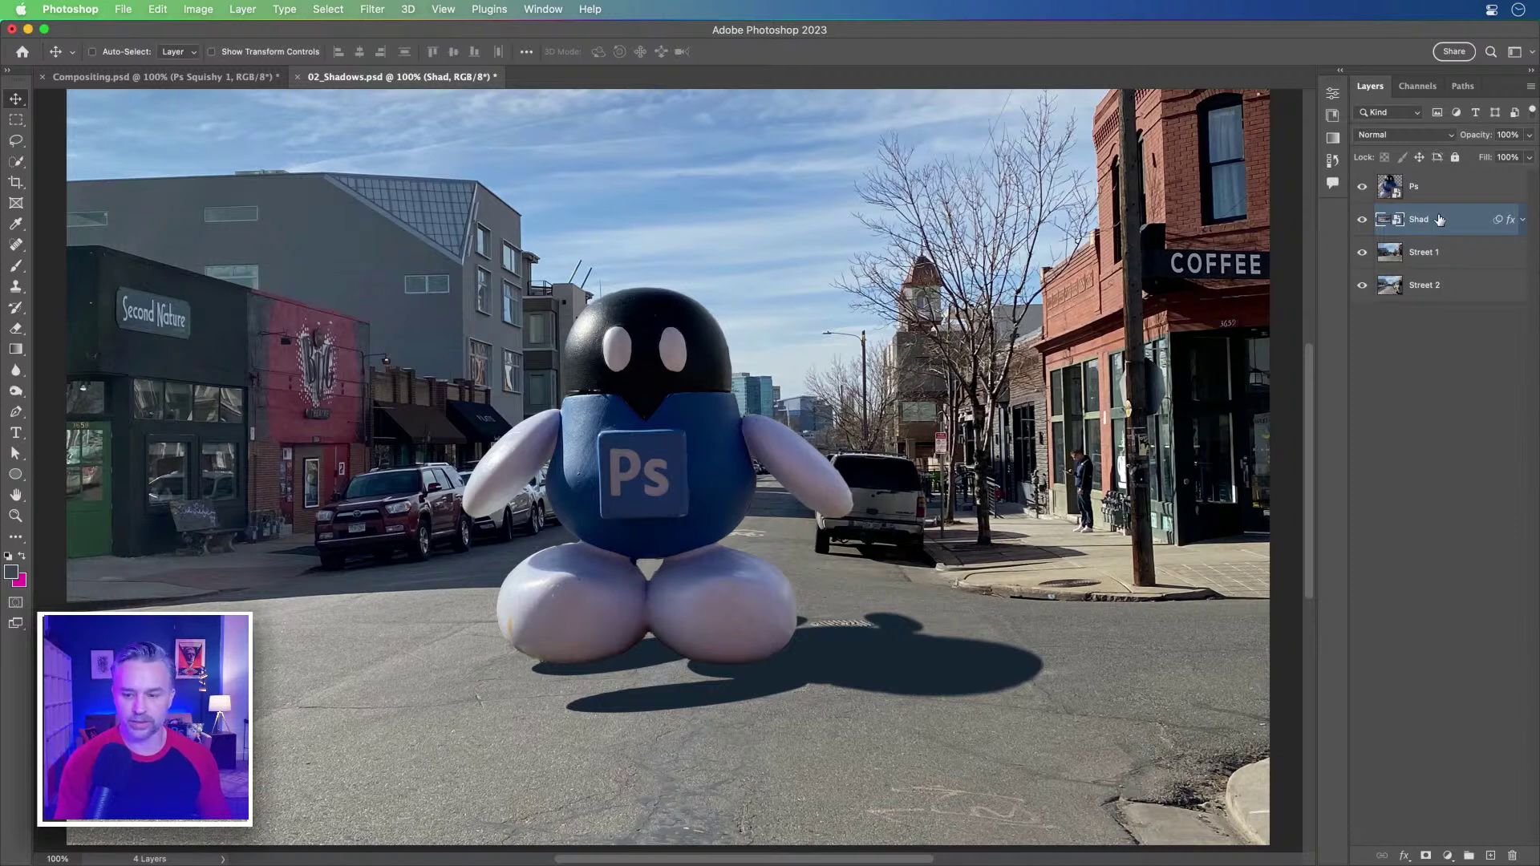
Step: Lower the Shad layer's opacity to 65% and resample its overlay color from the parked SUV's shadow as #1b2431
drag(1482, 140, 1447, 141)
click(1522, 220)
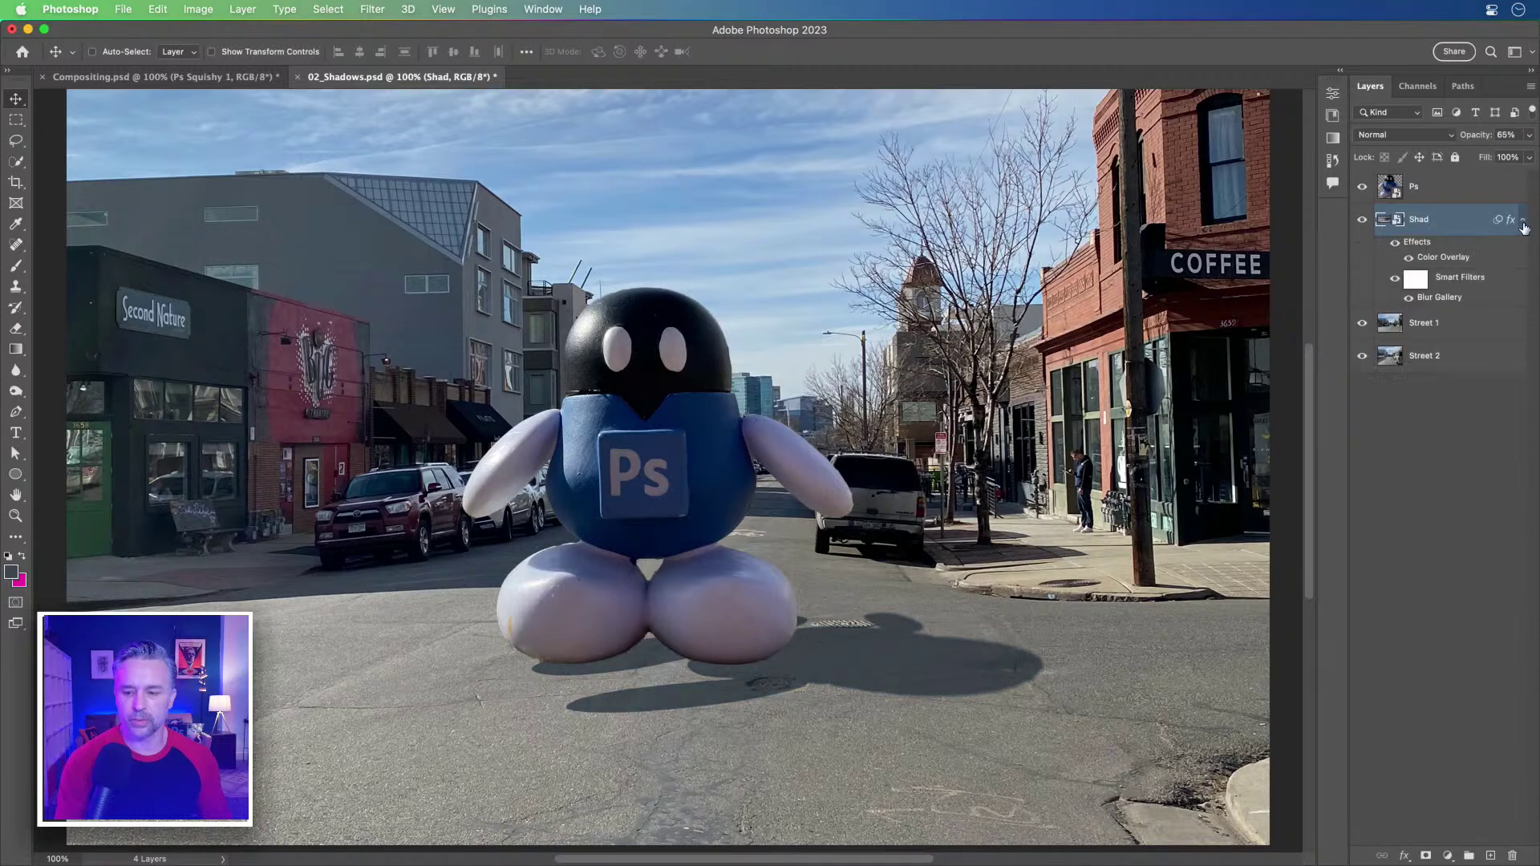
double_click(1449, 259)
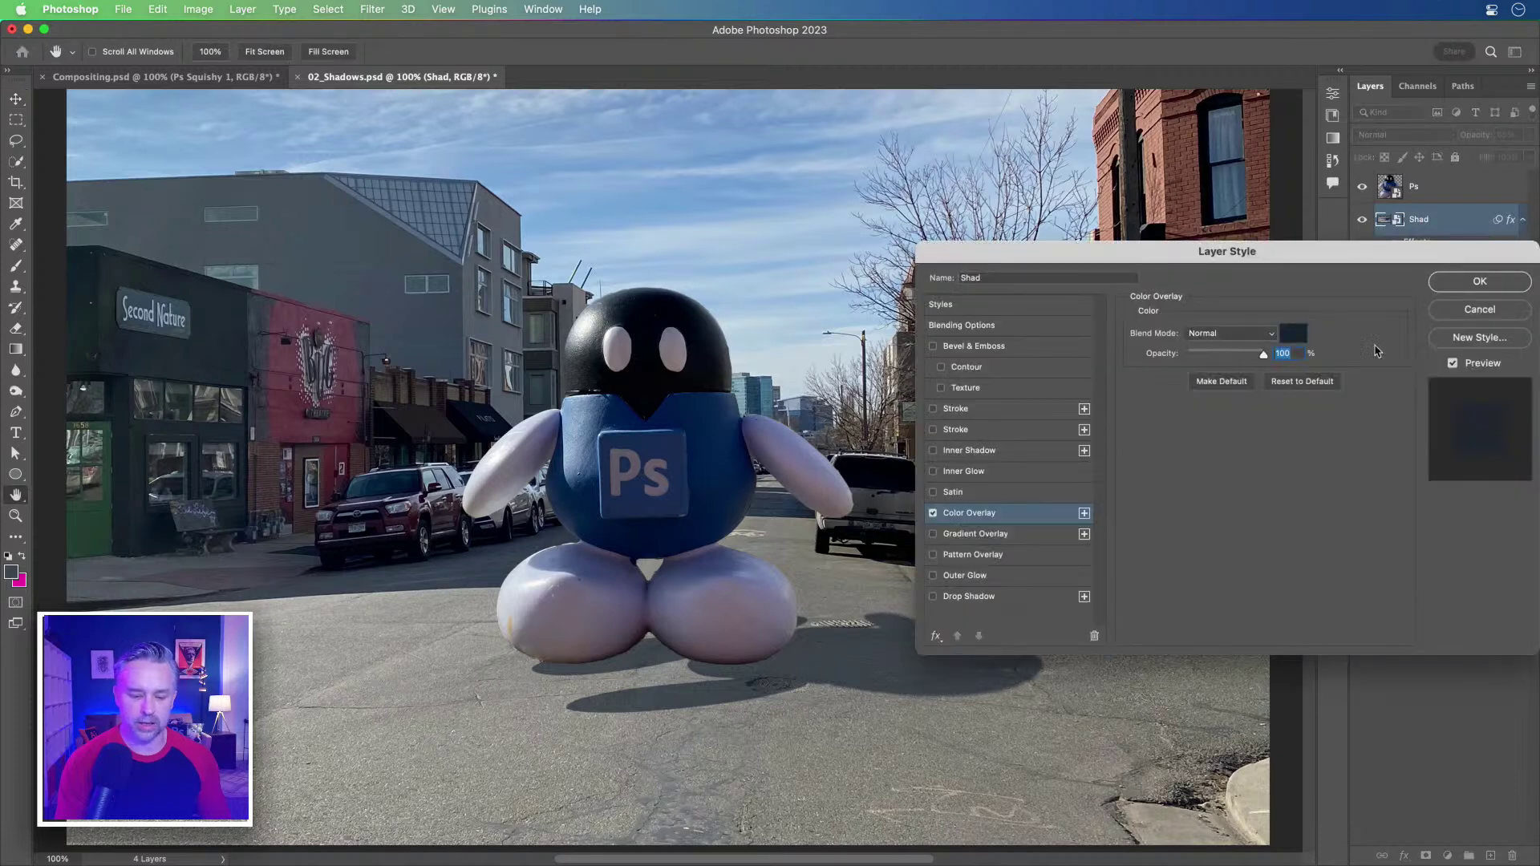
click(1292, 334)
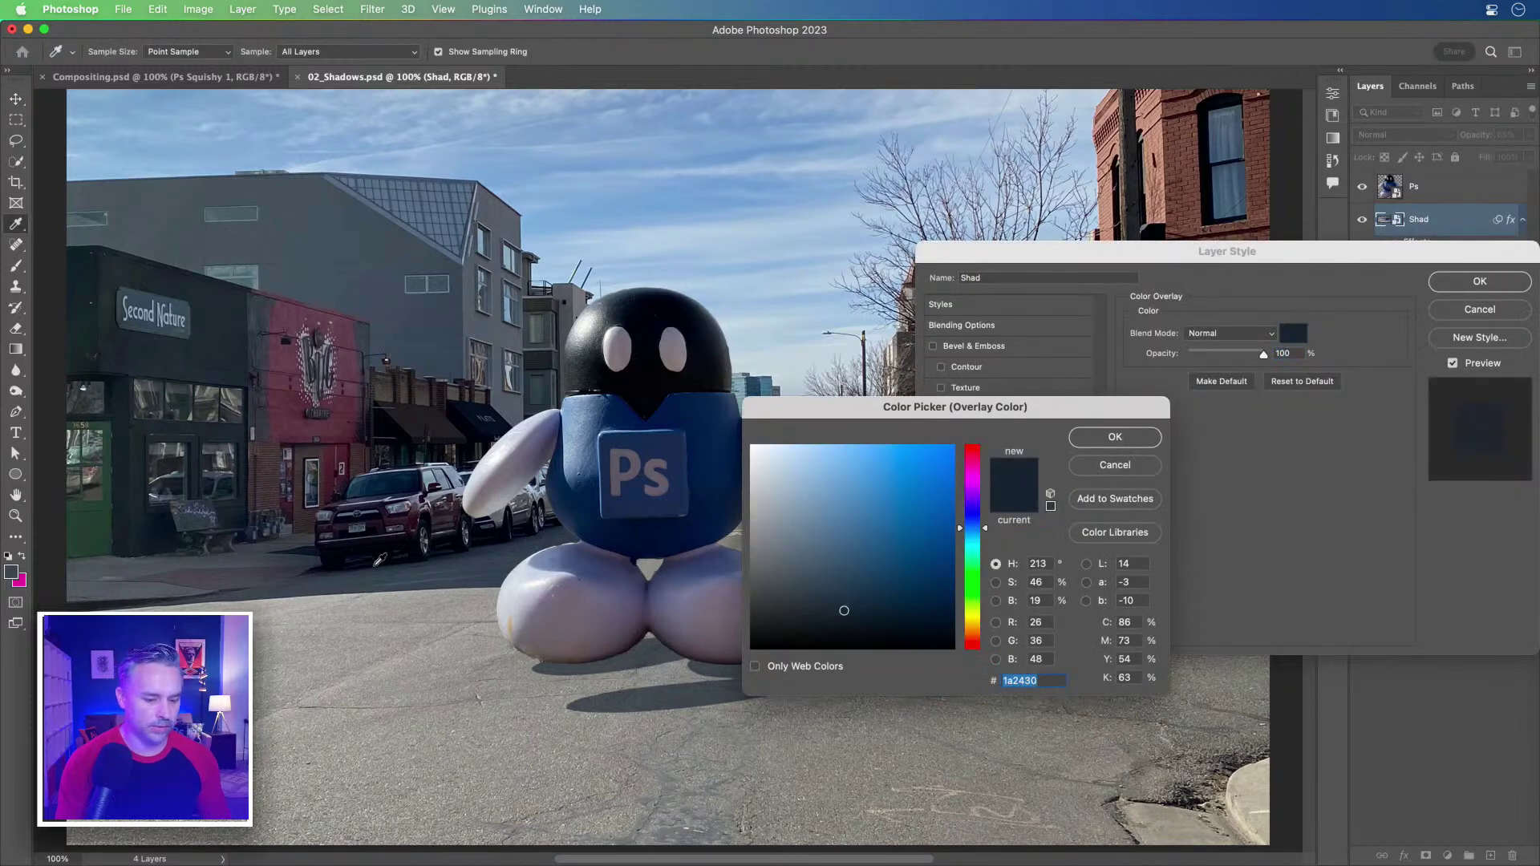
click(377, 563)
click(393, 561)
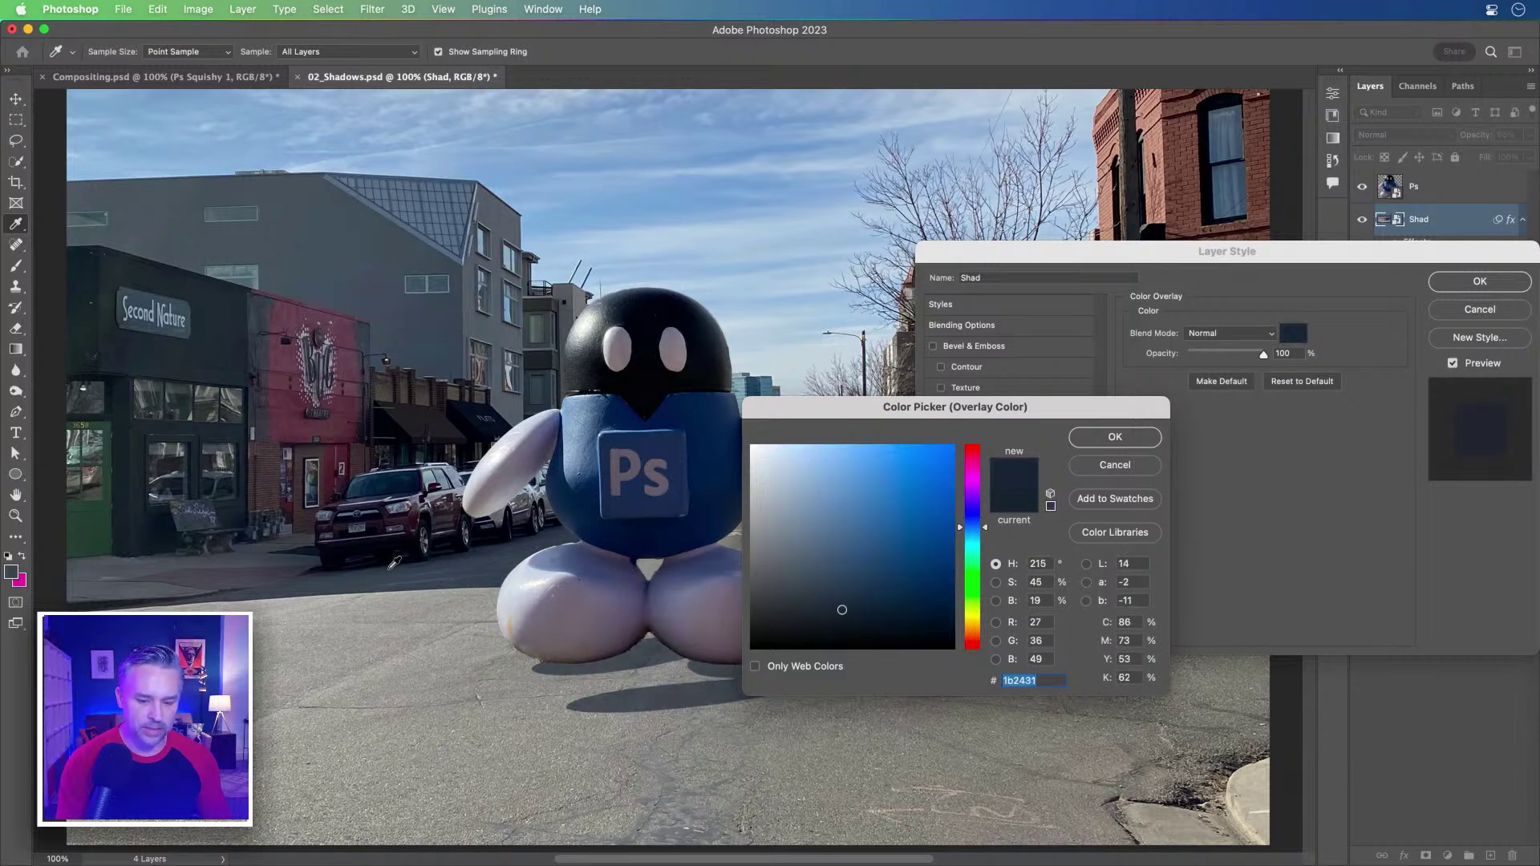
Step: Try darker and lighter shades against the street shadows and set the Shad layer's overlay color to #1d2635
click(838, 627)
click(834, 626)
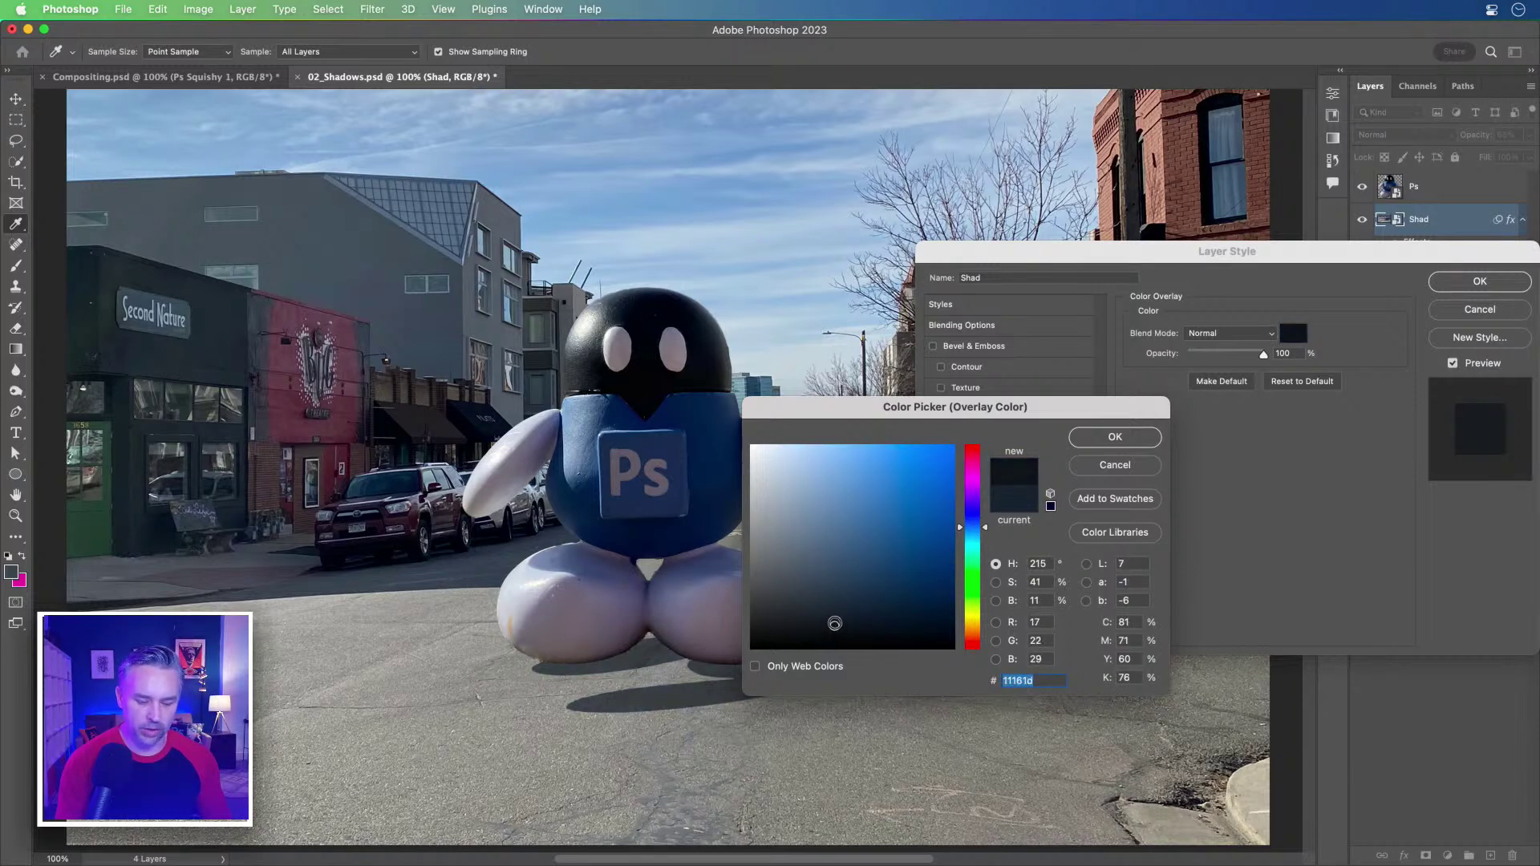
drag(827, 416, 158, 307)
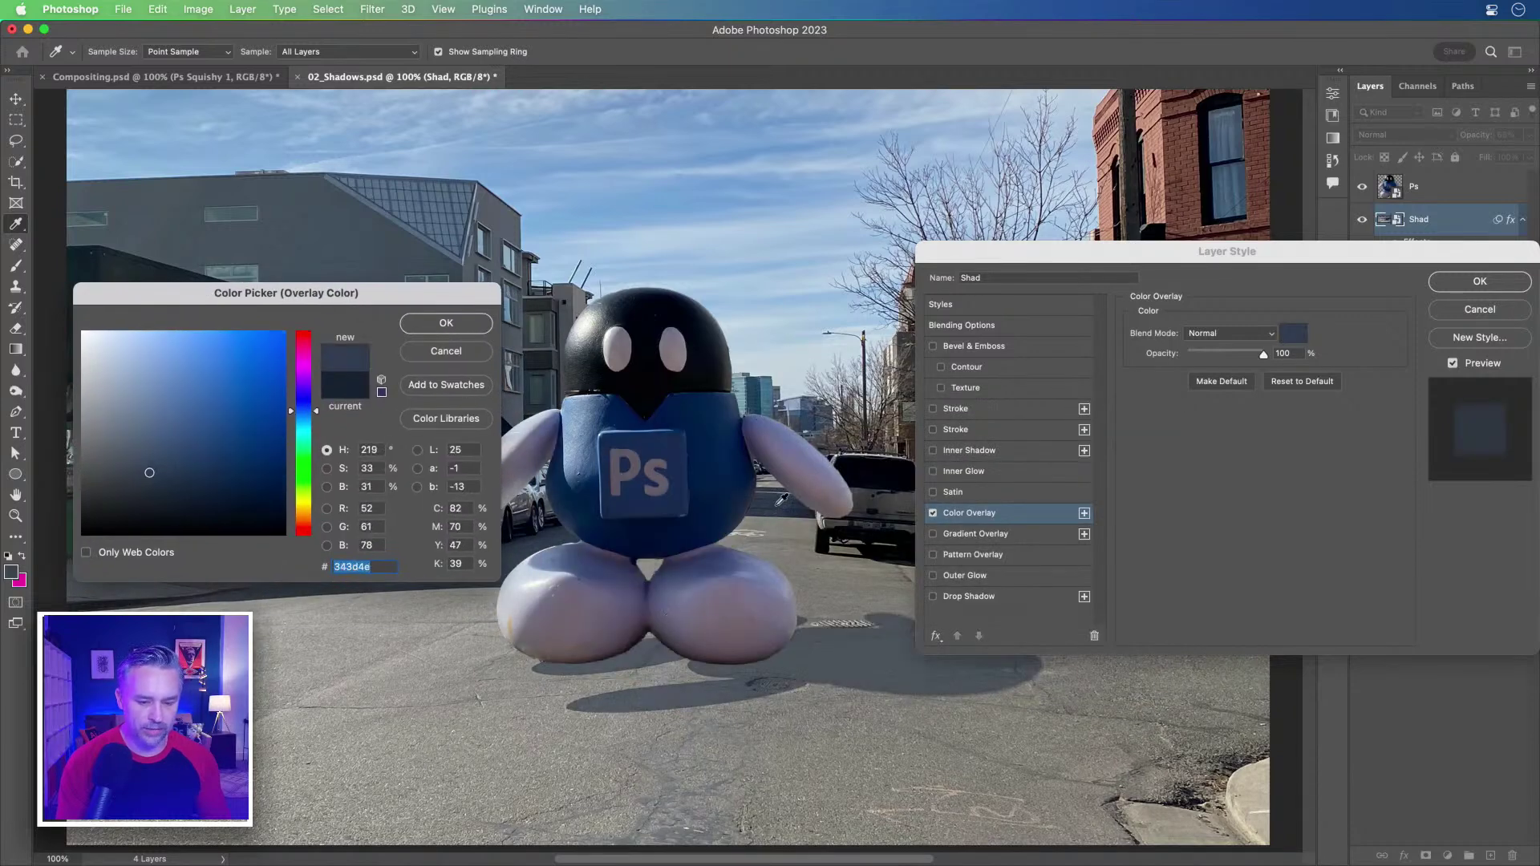
mouse_move(181, 484)
mouse_down()
mouse_move(158, 487)
mouse_move(160, 502)
mouse_up()
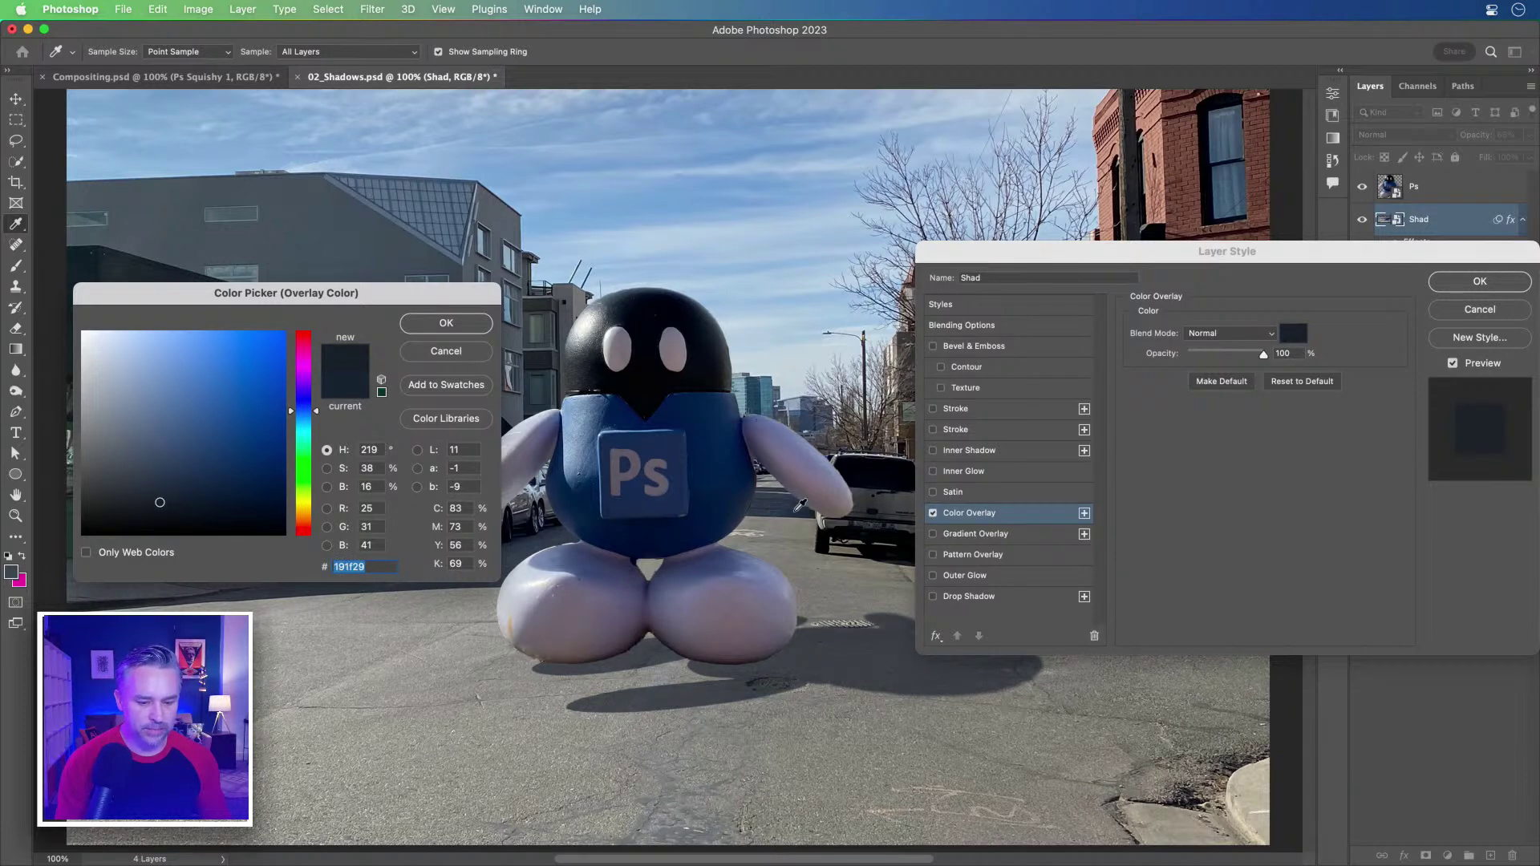
click(169, 506)
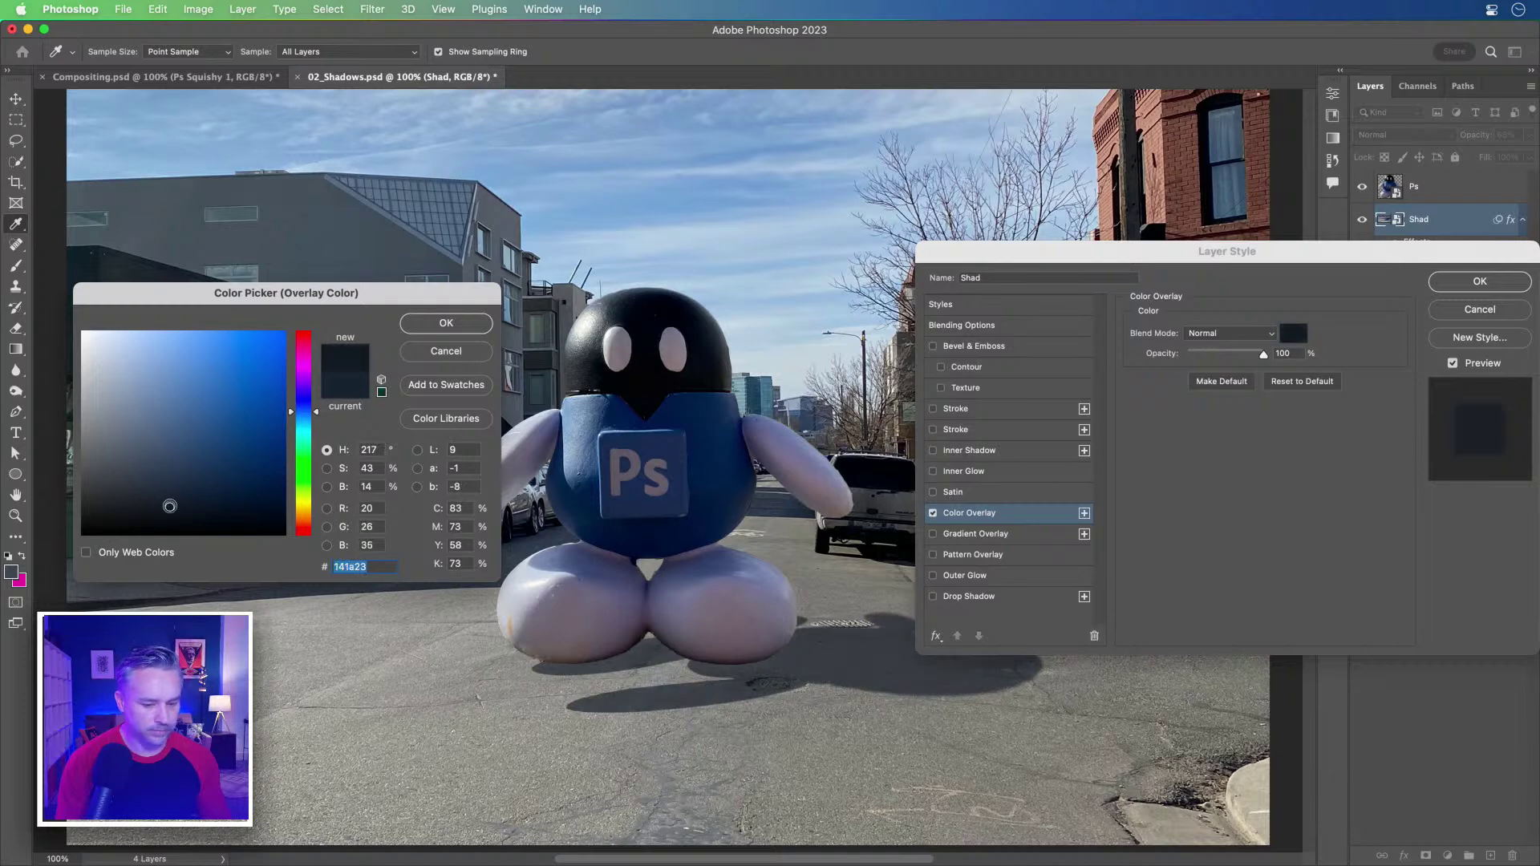
drag(170, 506, 173, 492)
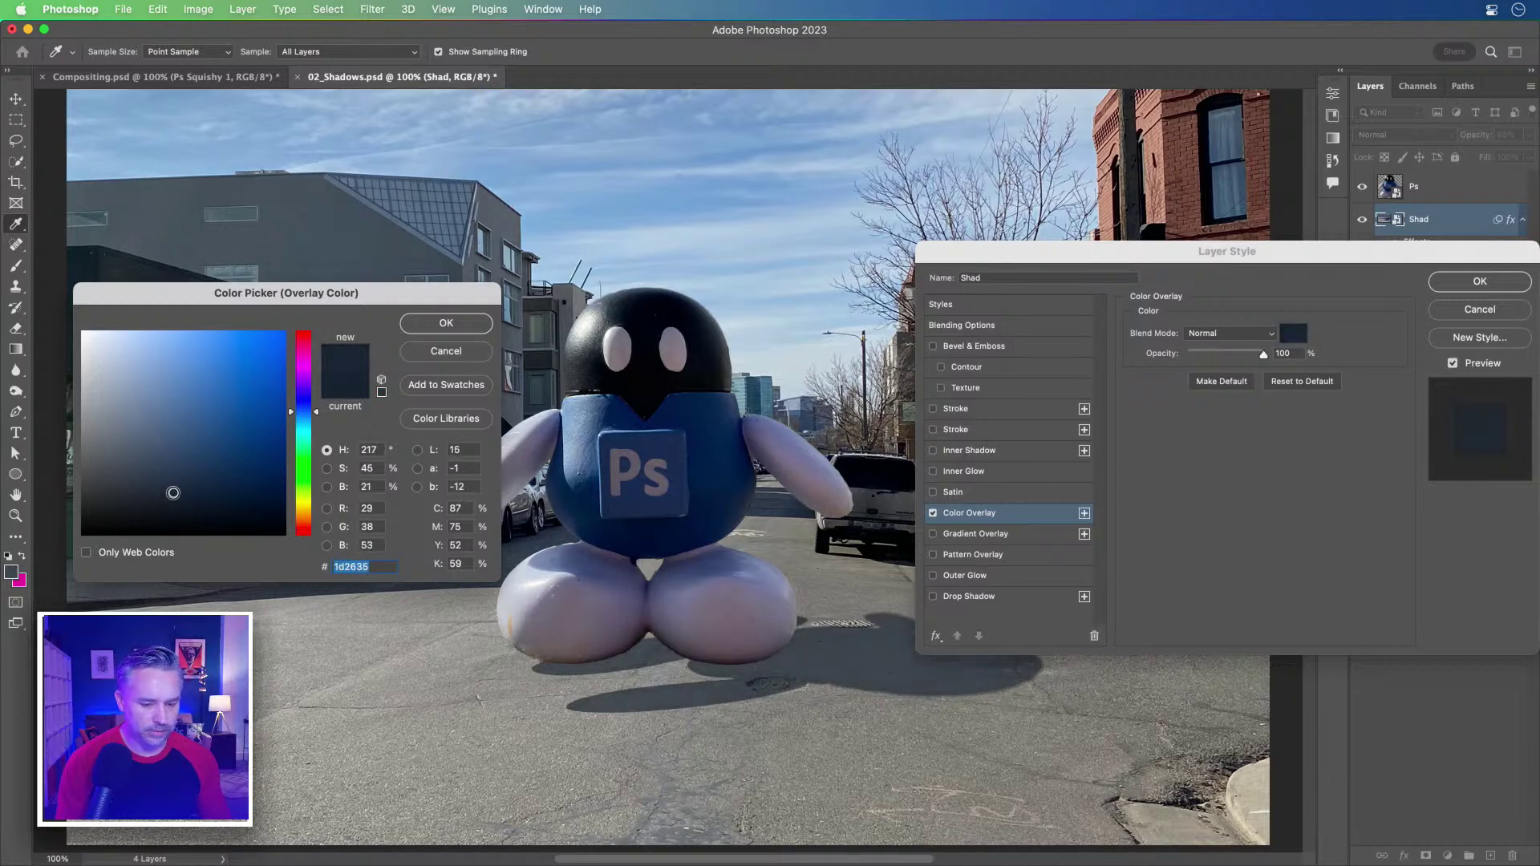
click(434, 329)
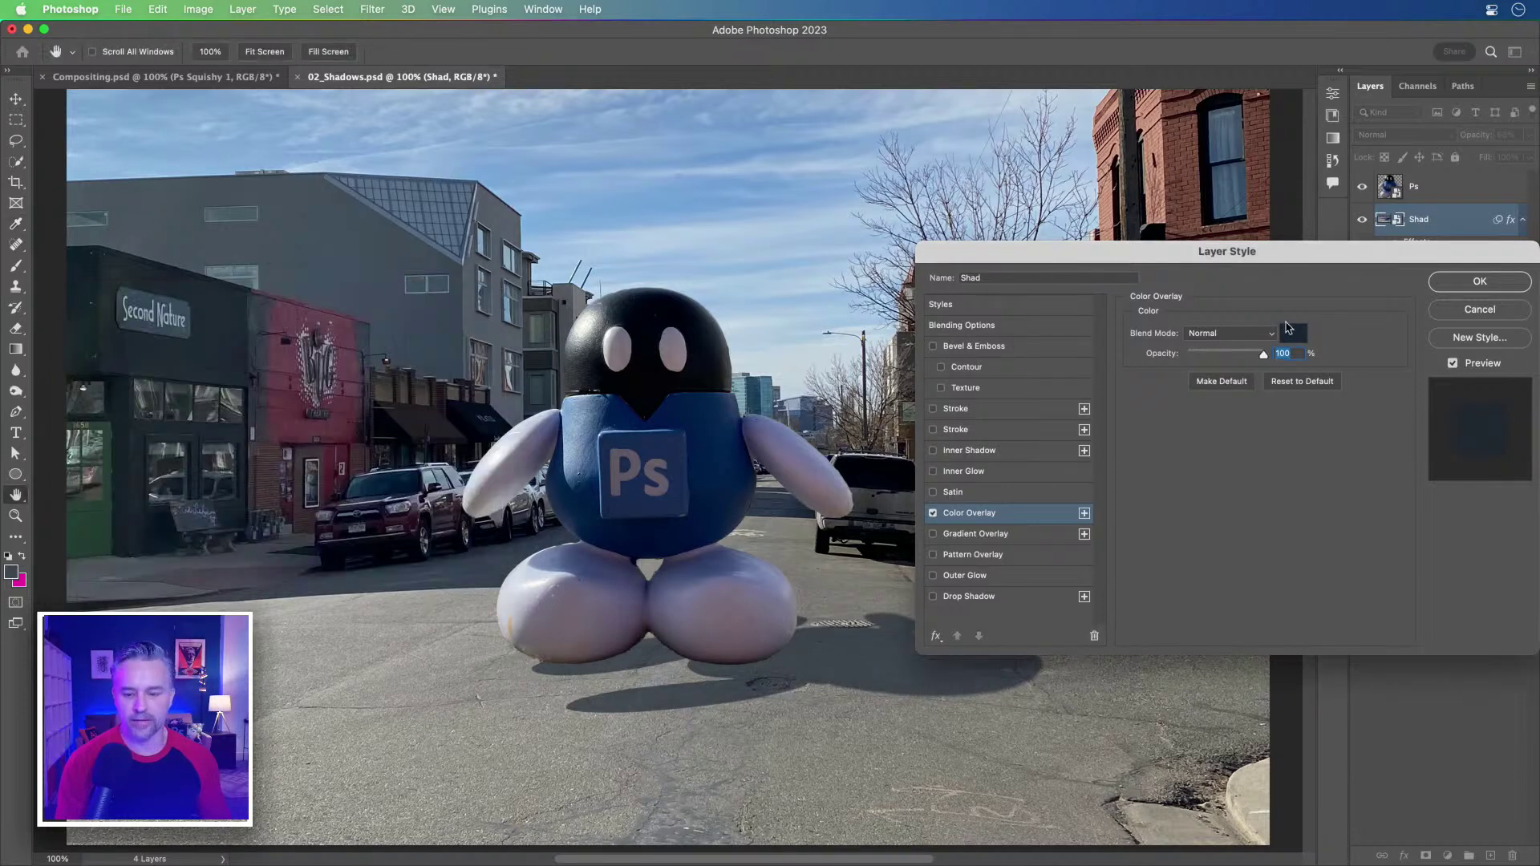
Step: Accept the overlay color and set the Shad layer's opacity to 78% after trying 76% and 71%
click(1458, 289)
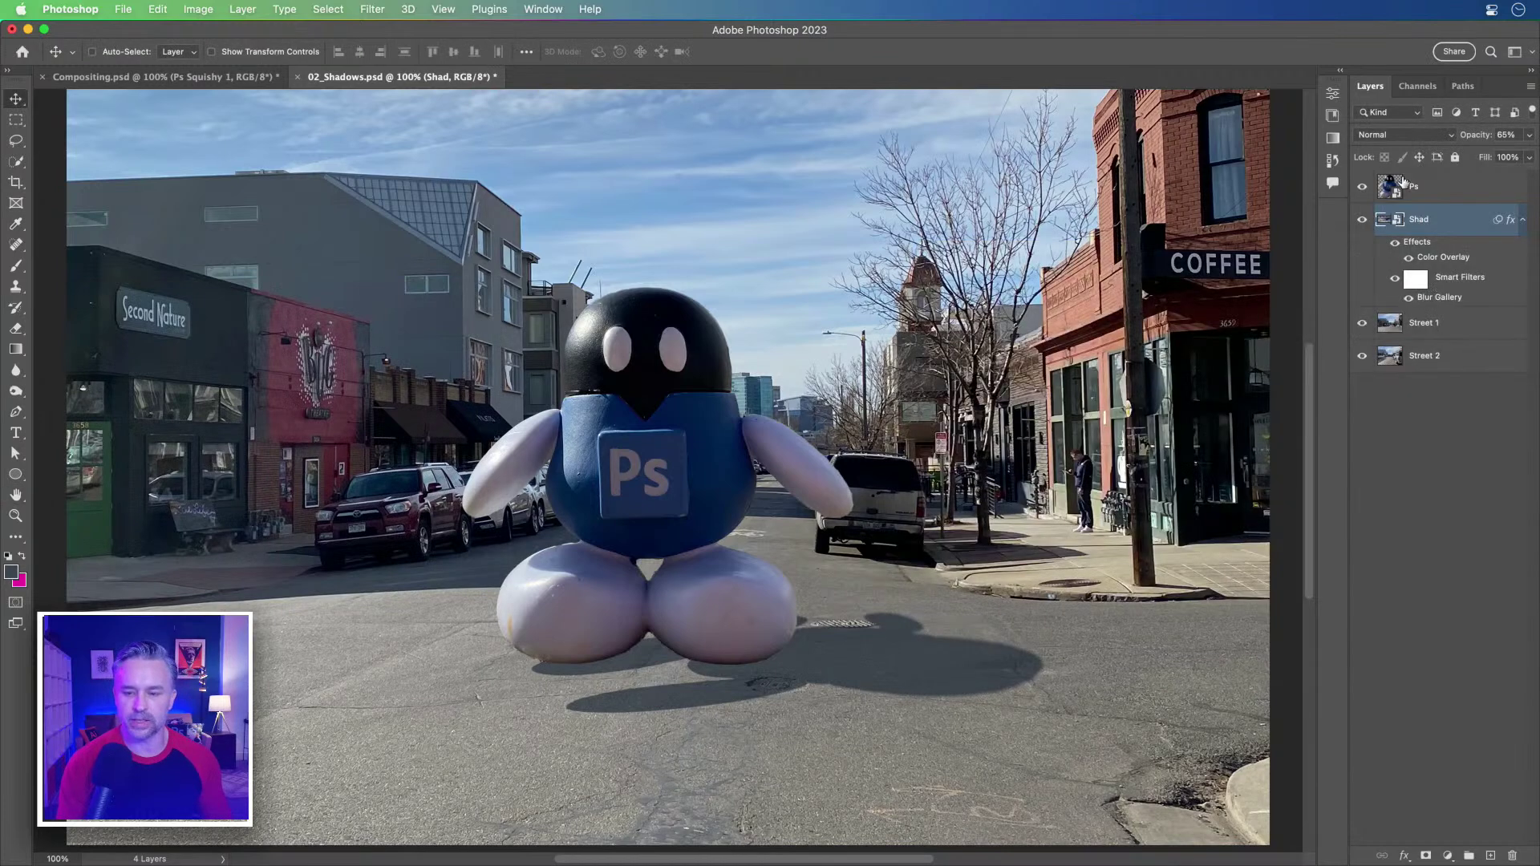
click(1481, 138)
text(76)
key(Return)
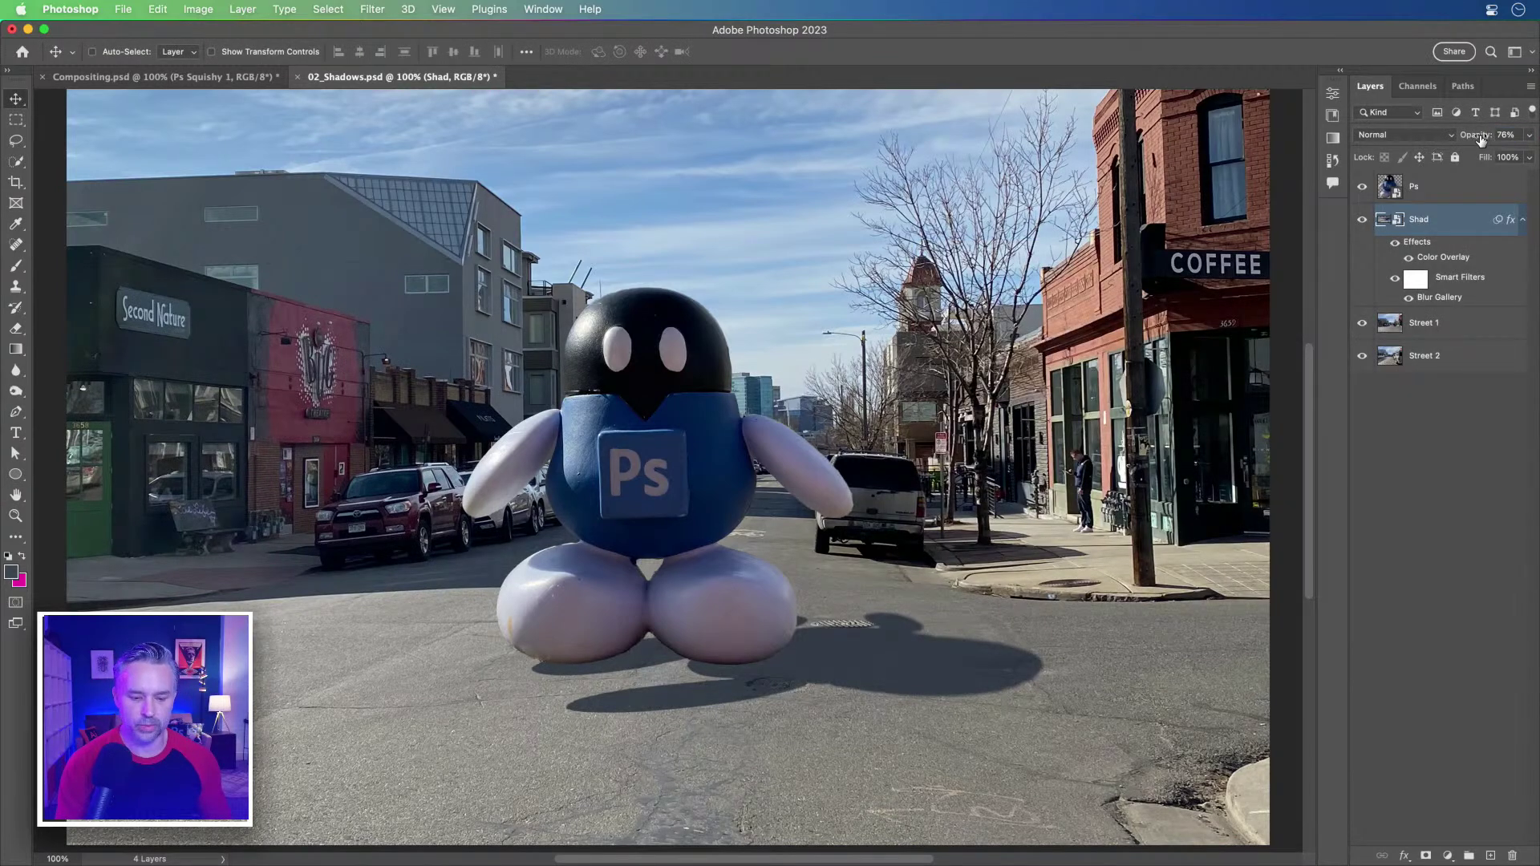
drag(1481, 138, 1478, 140)
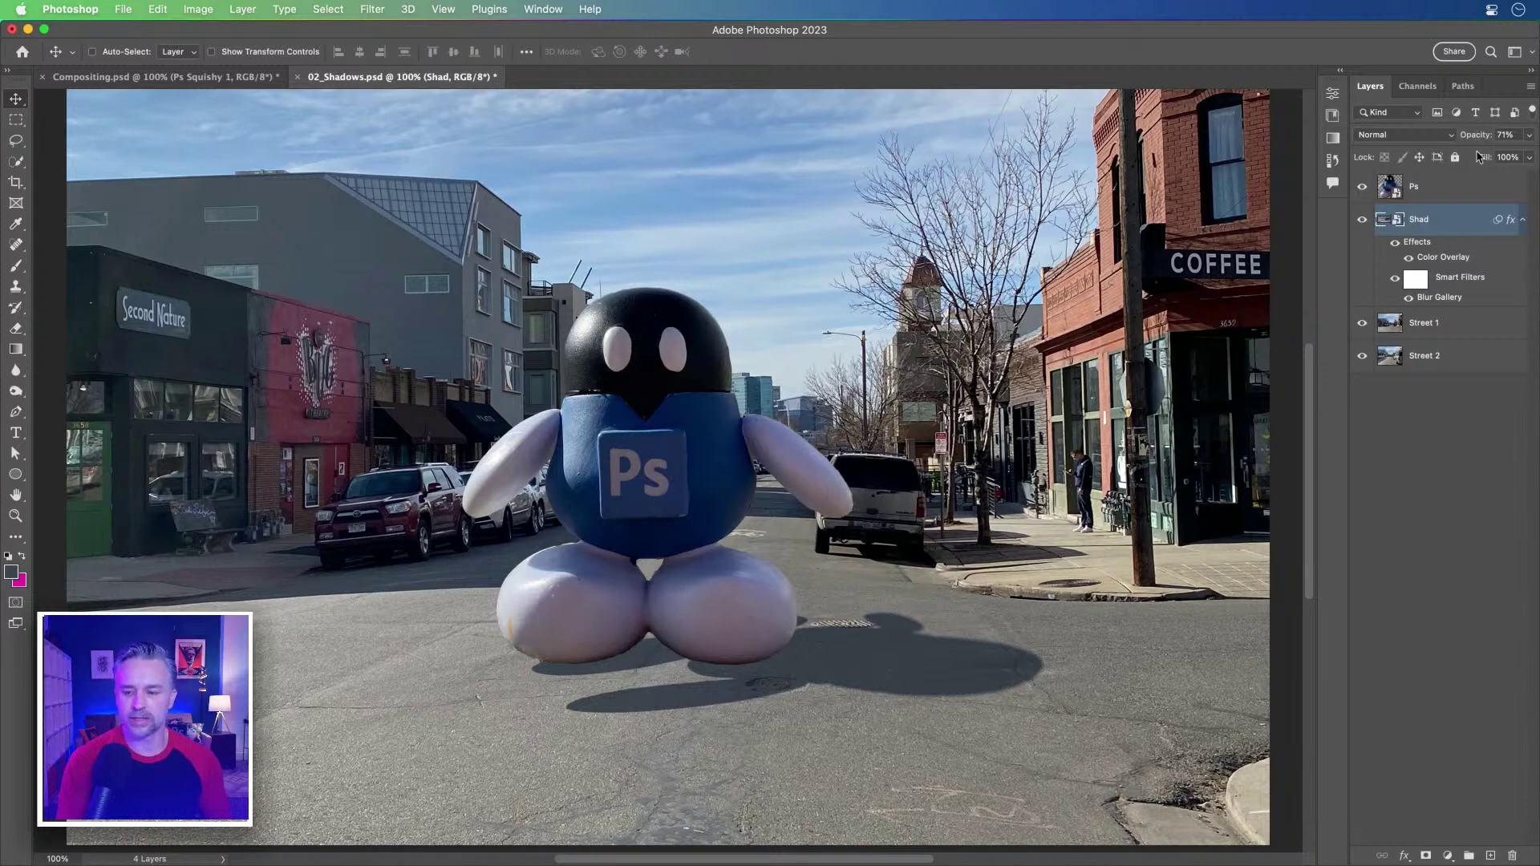
drag(1472, 136, 1474, 138)
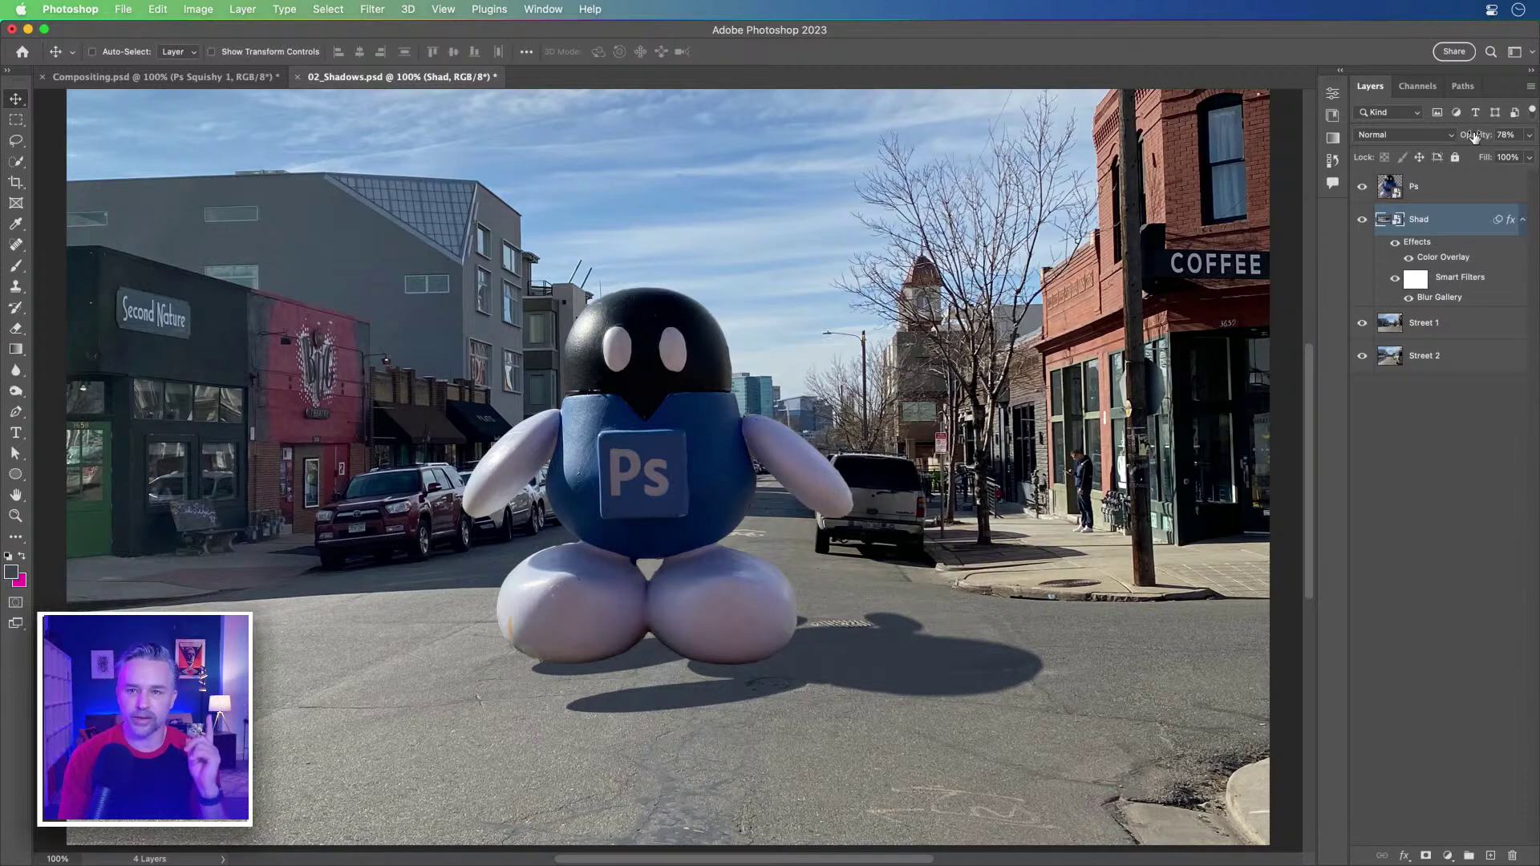
Step: Try Multiply on the Shad layer, set its blend mode to Darken, and dismiss the meeting reminder
click(1426, 136)
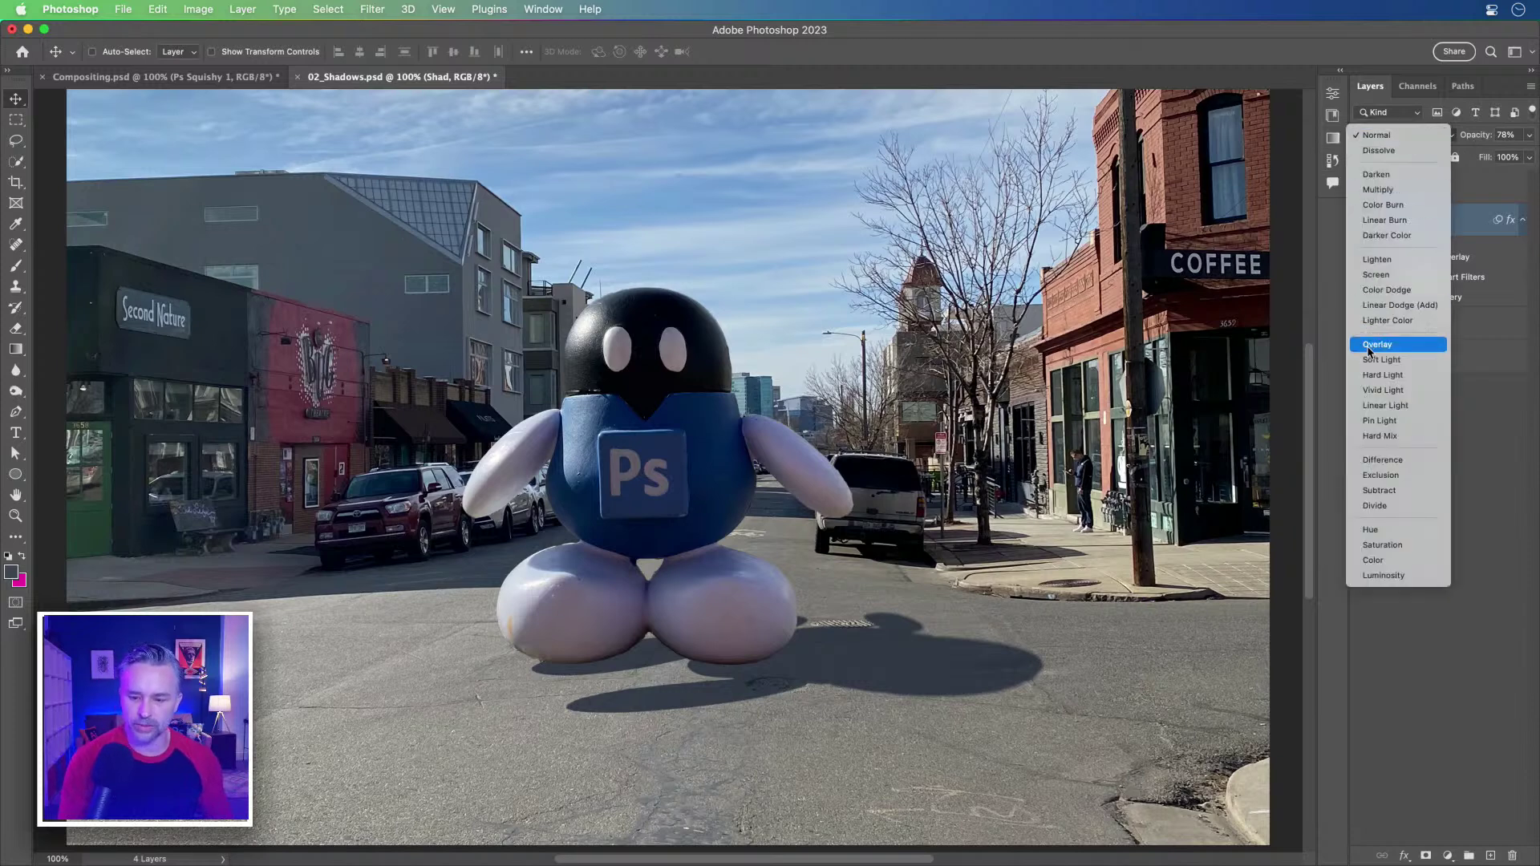
click(1378, 190)
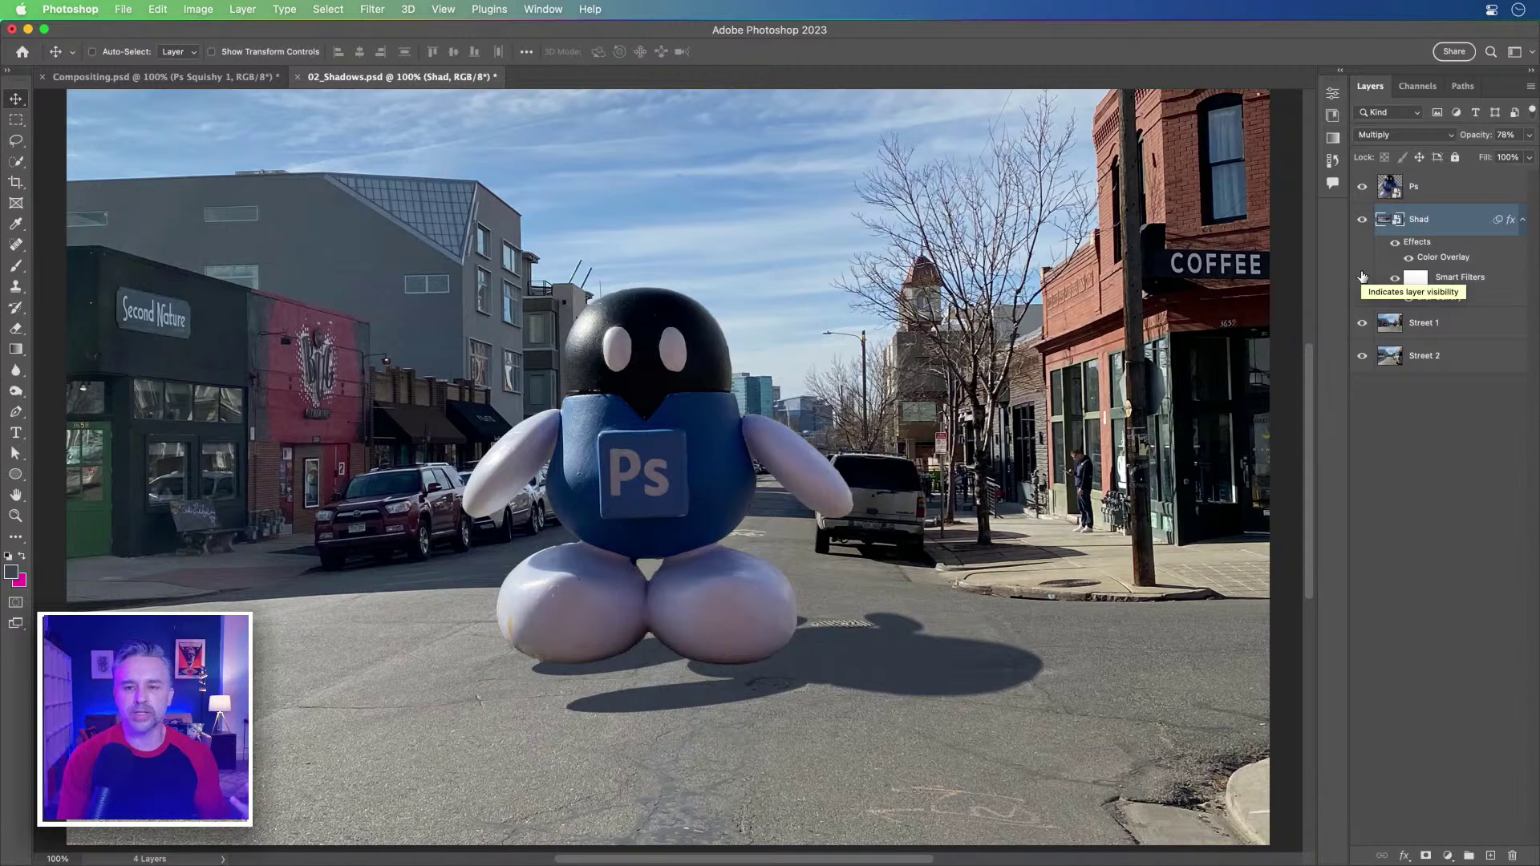
click(1408, 135)
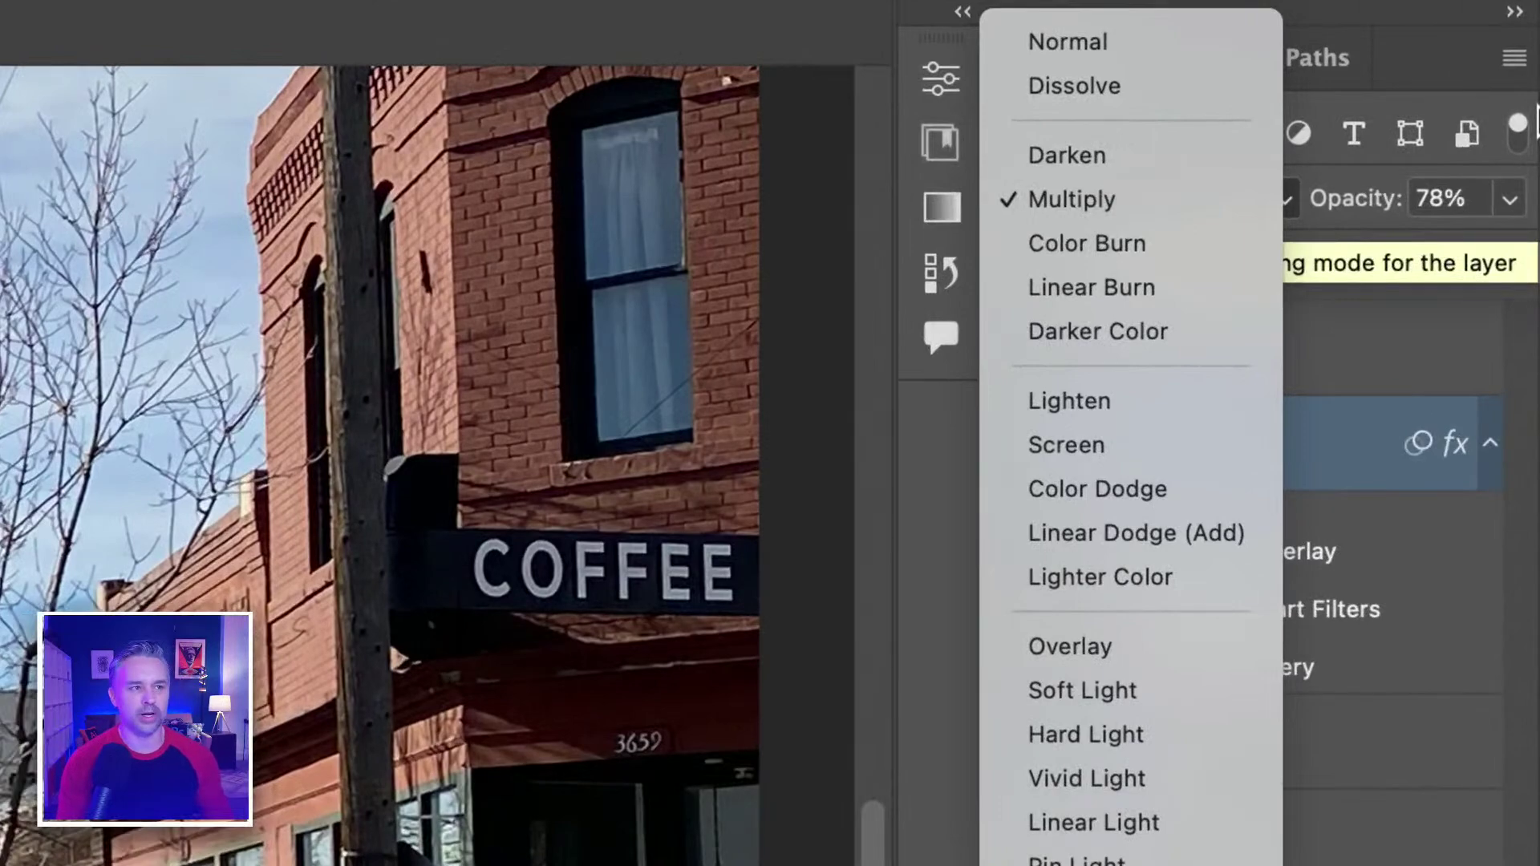
key(Down)
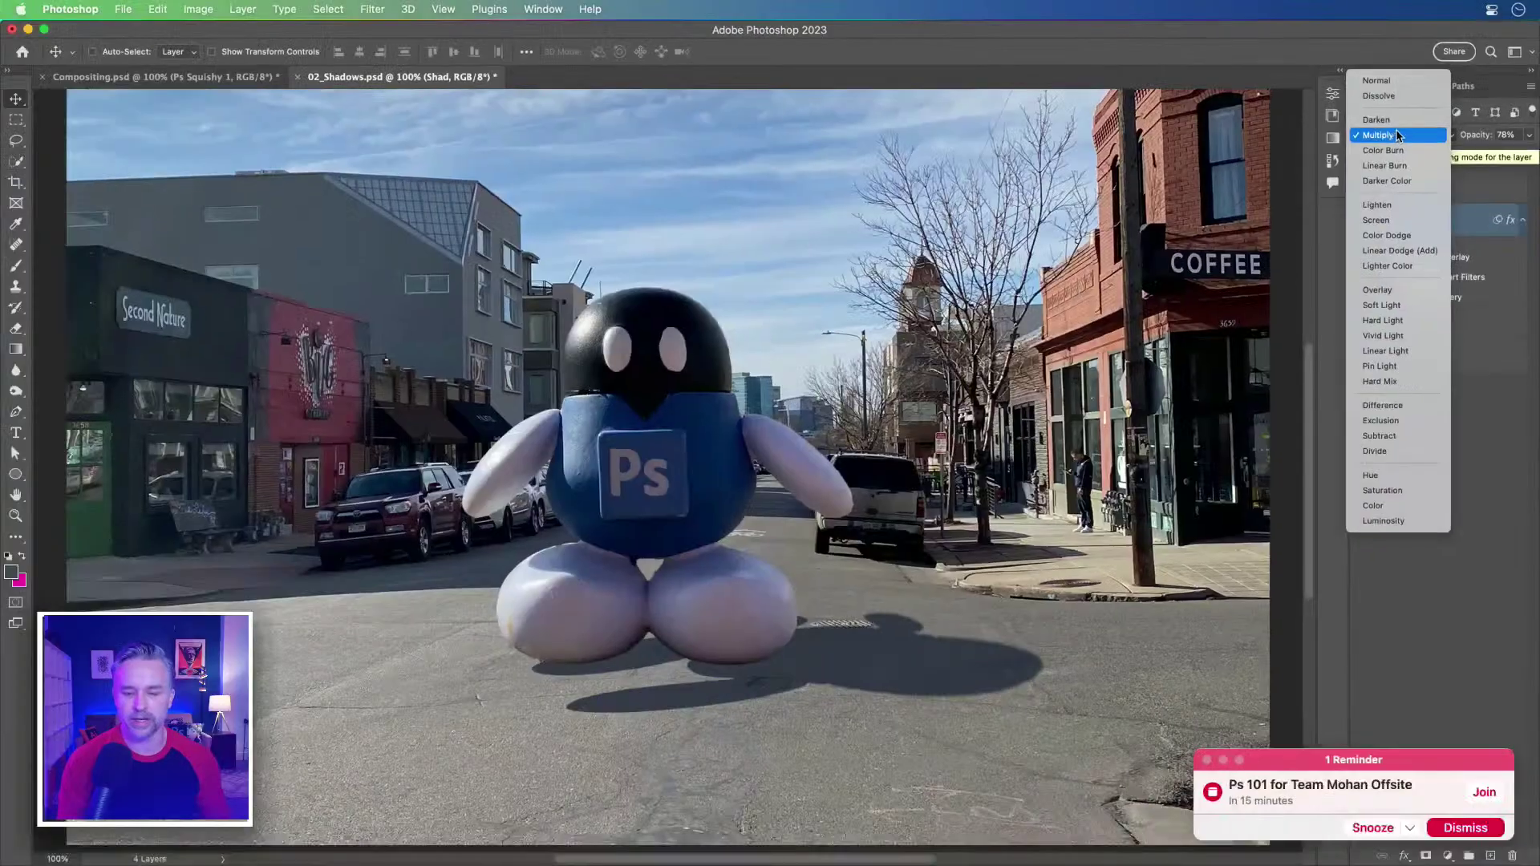
click(1404, 120)
click(1461, 829)
click(1462, 829)
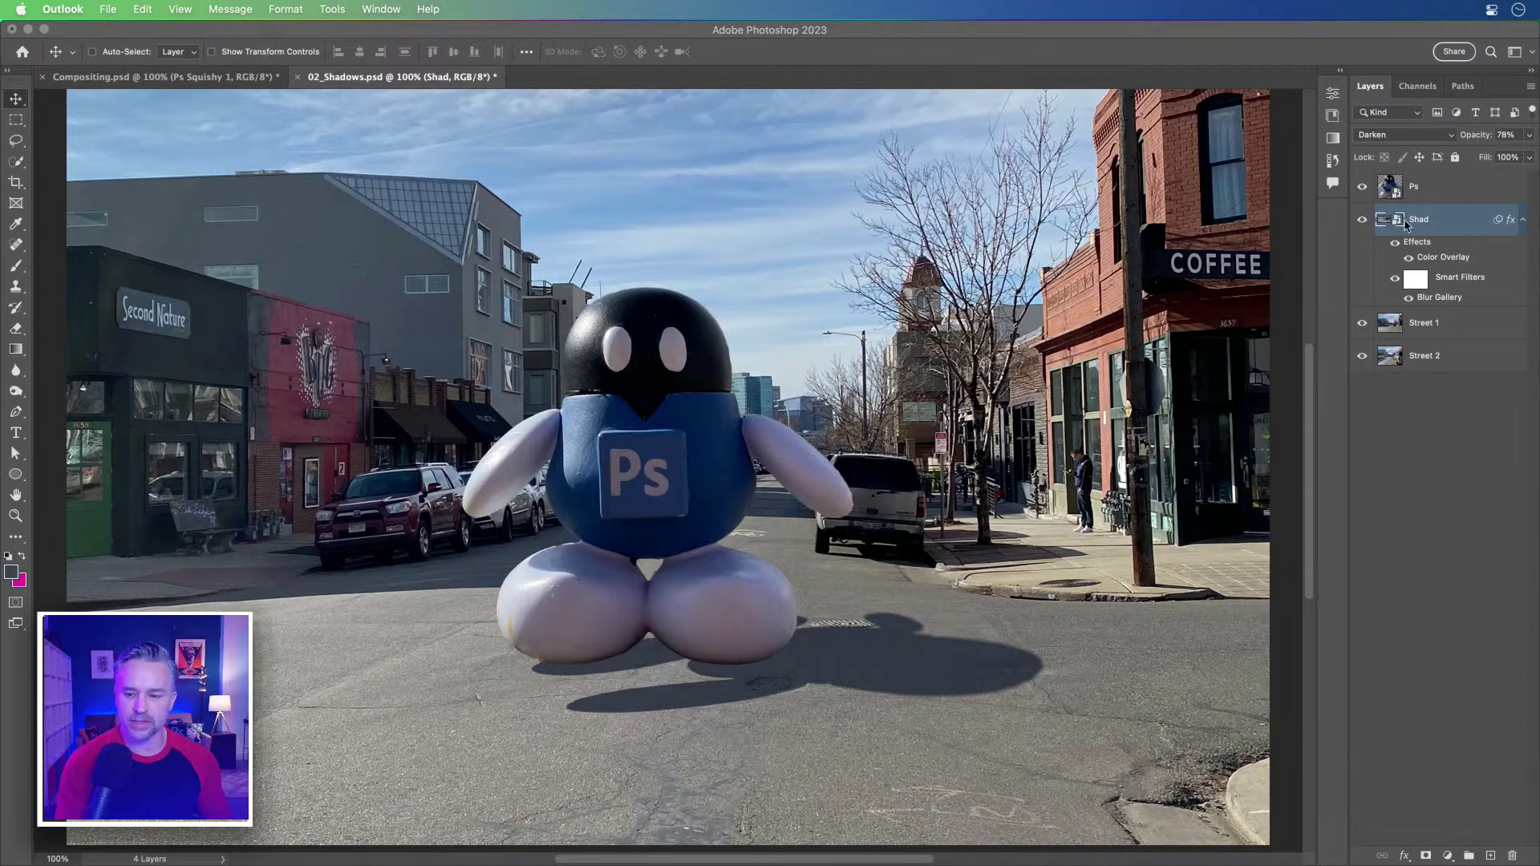
Step: Set the Shad layer's overlay color to dark navy #04122a and the layer's opacity to 67%
double_click(1443, 256)
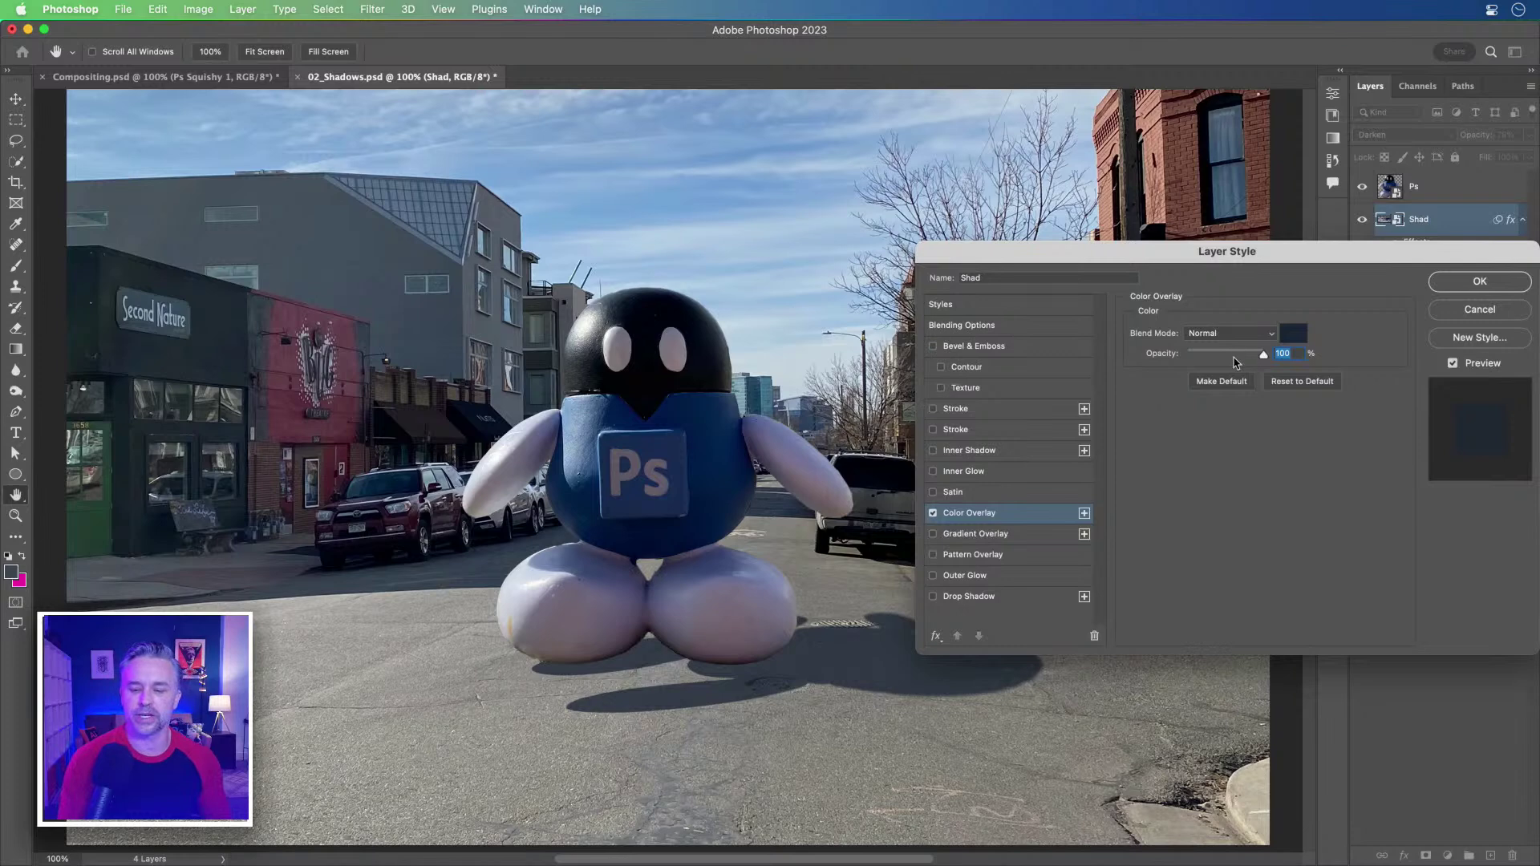
click(1290, 339)
drag(175, 498, 267, 501)
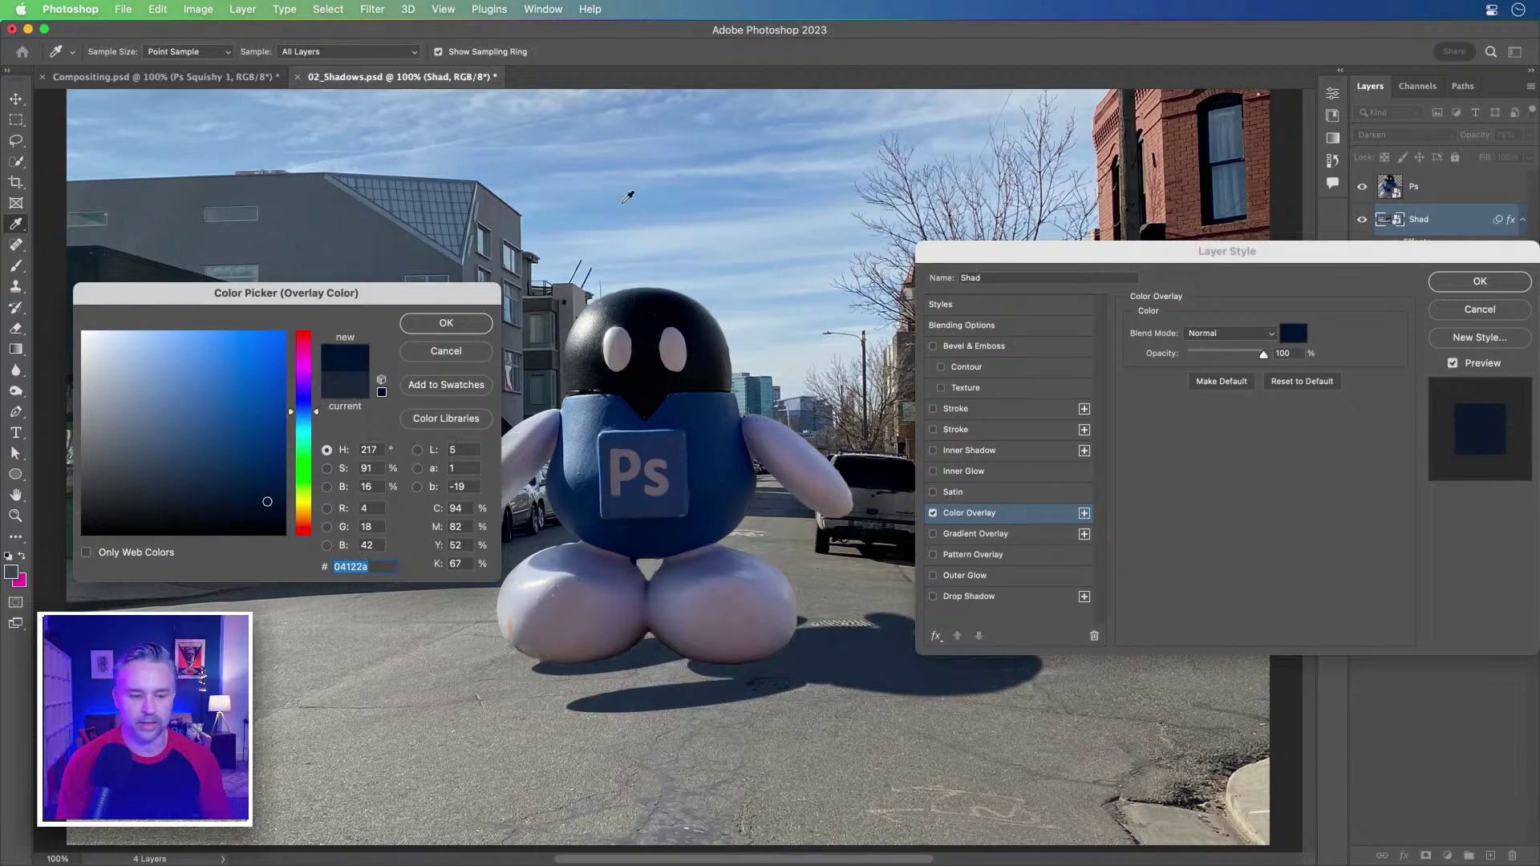
click(446, 323)
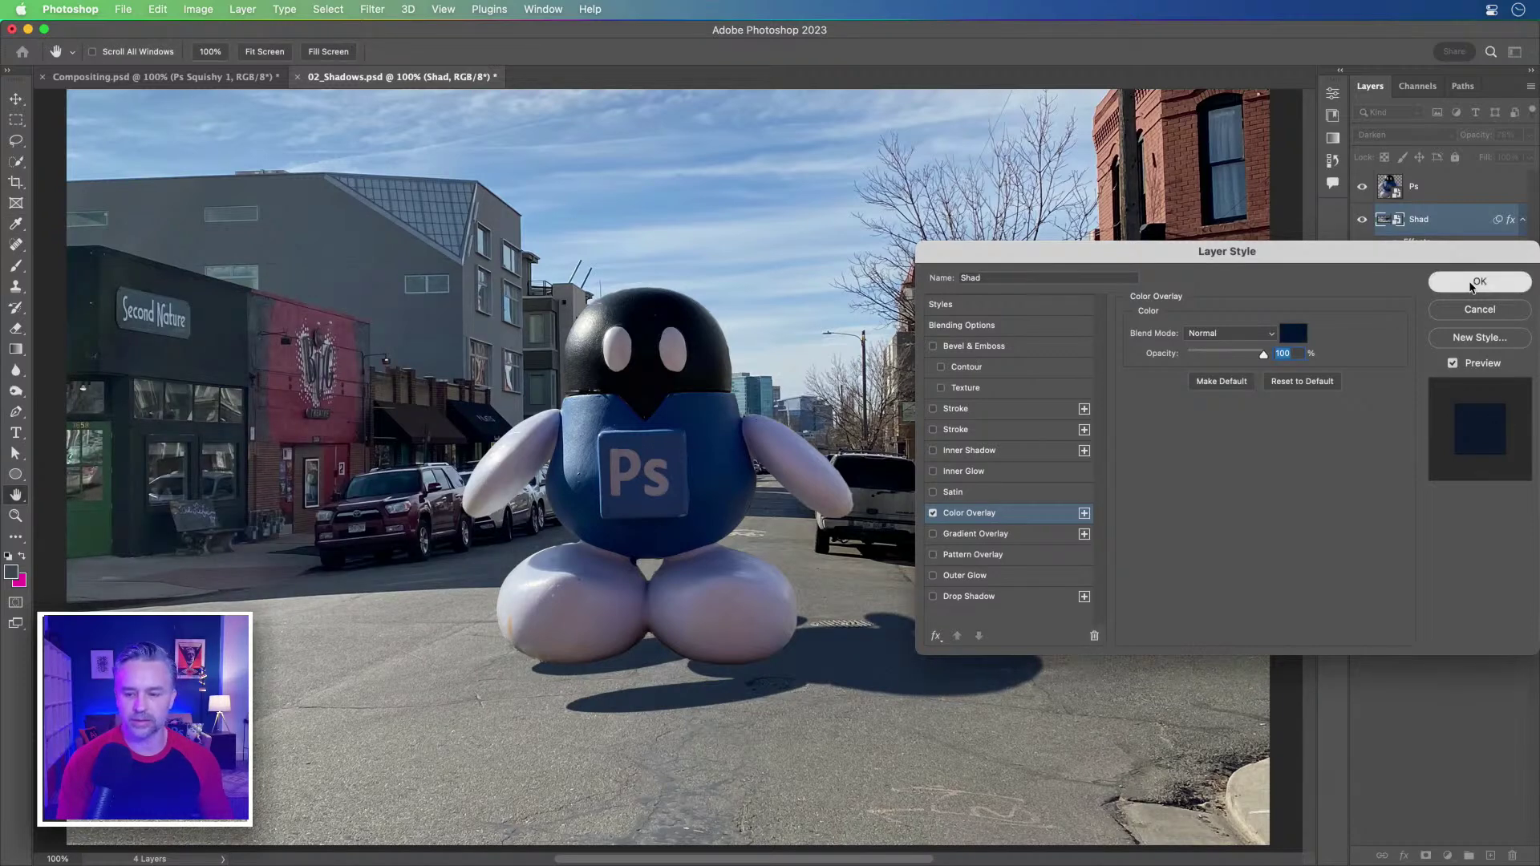
click(1473, 287)
click(1474, 138)
drag(1474, 138, 1472, 138)
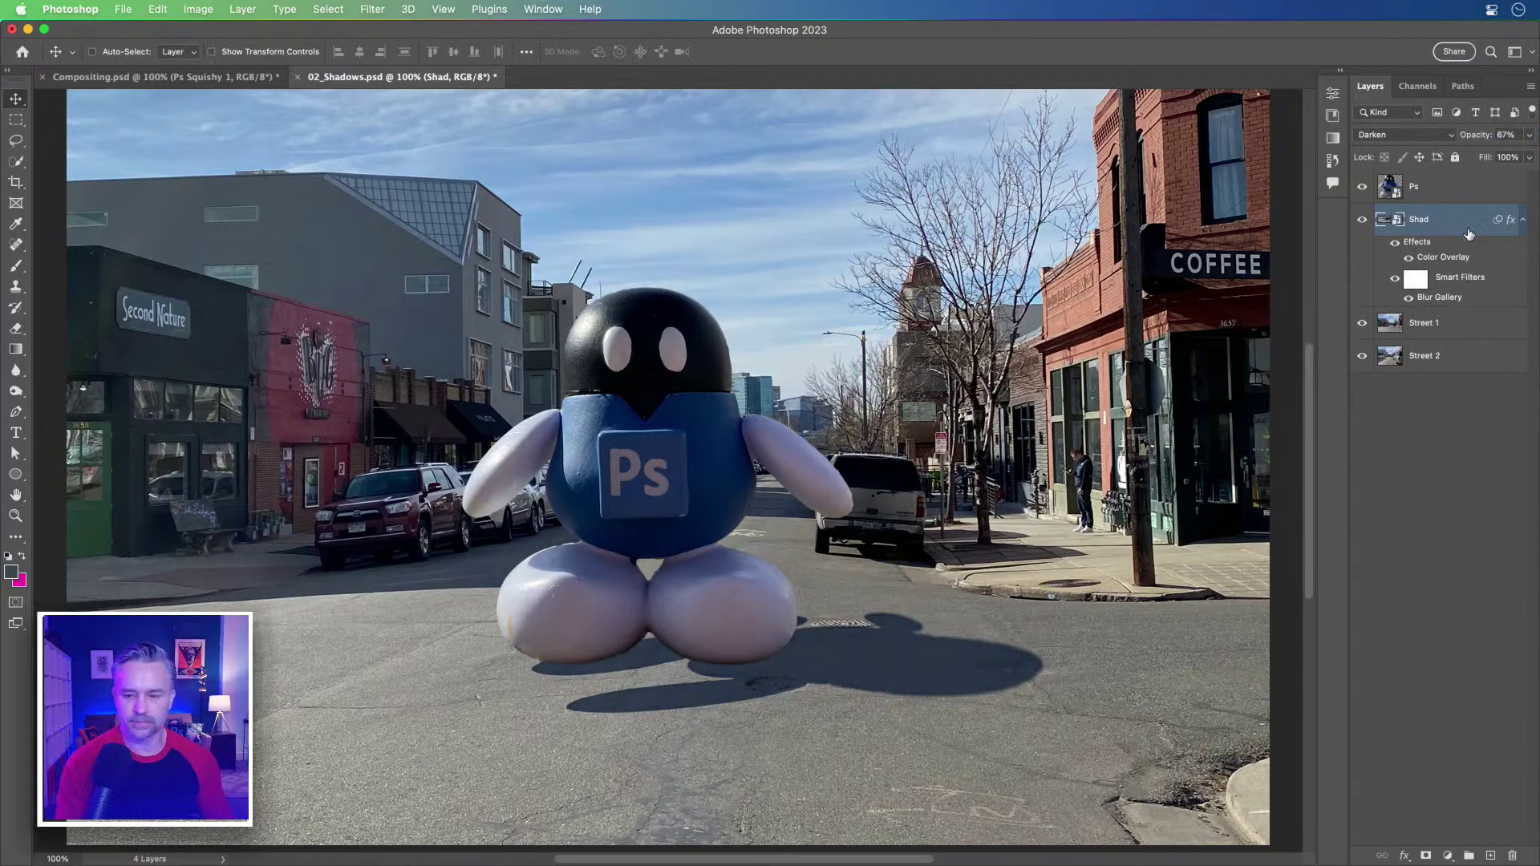
Step: Add a layer mask to the Shad layer and fade the shadow's far tip with a black-to-transparent linear gradient toward the feet
click(1524, 221)
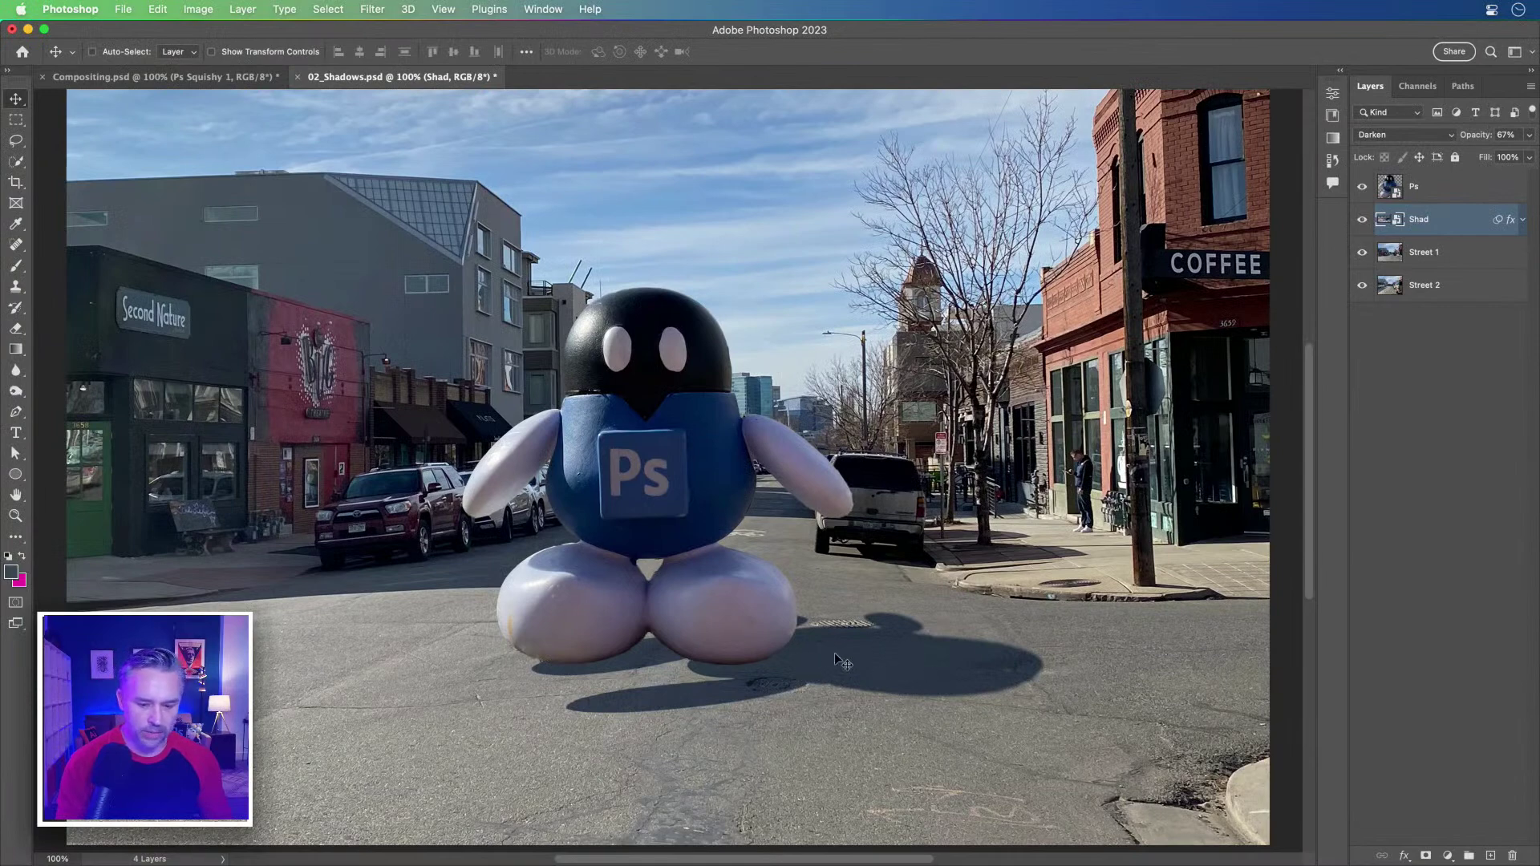
click(1426, 856)
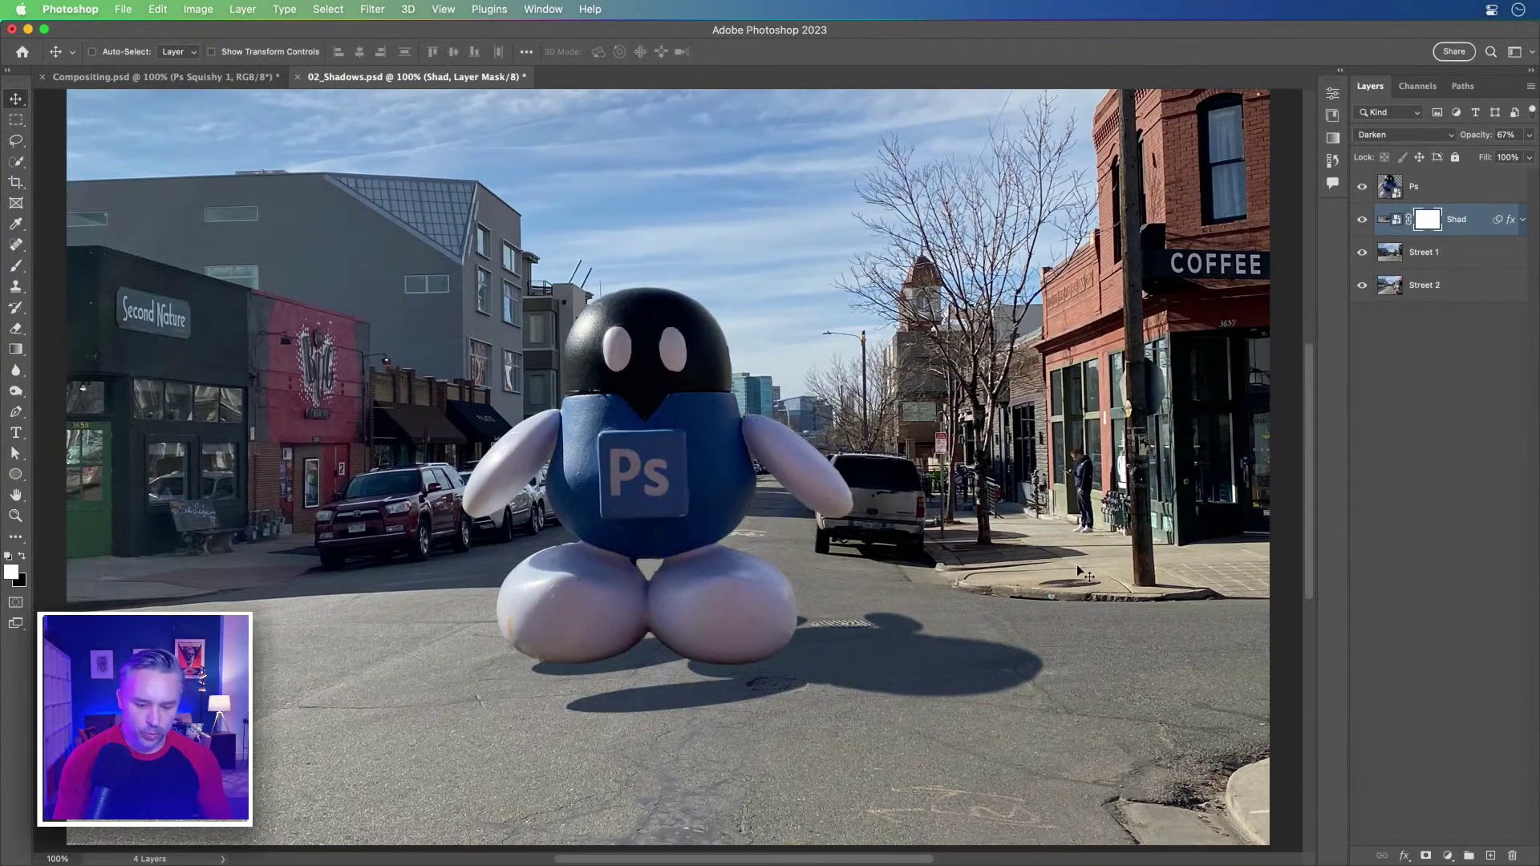
scroll(1083, 565, up, 10)
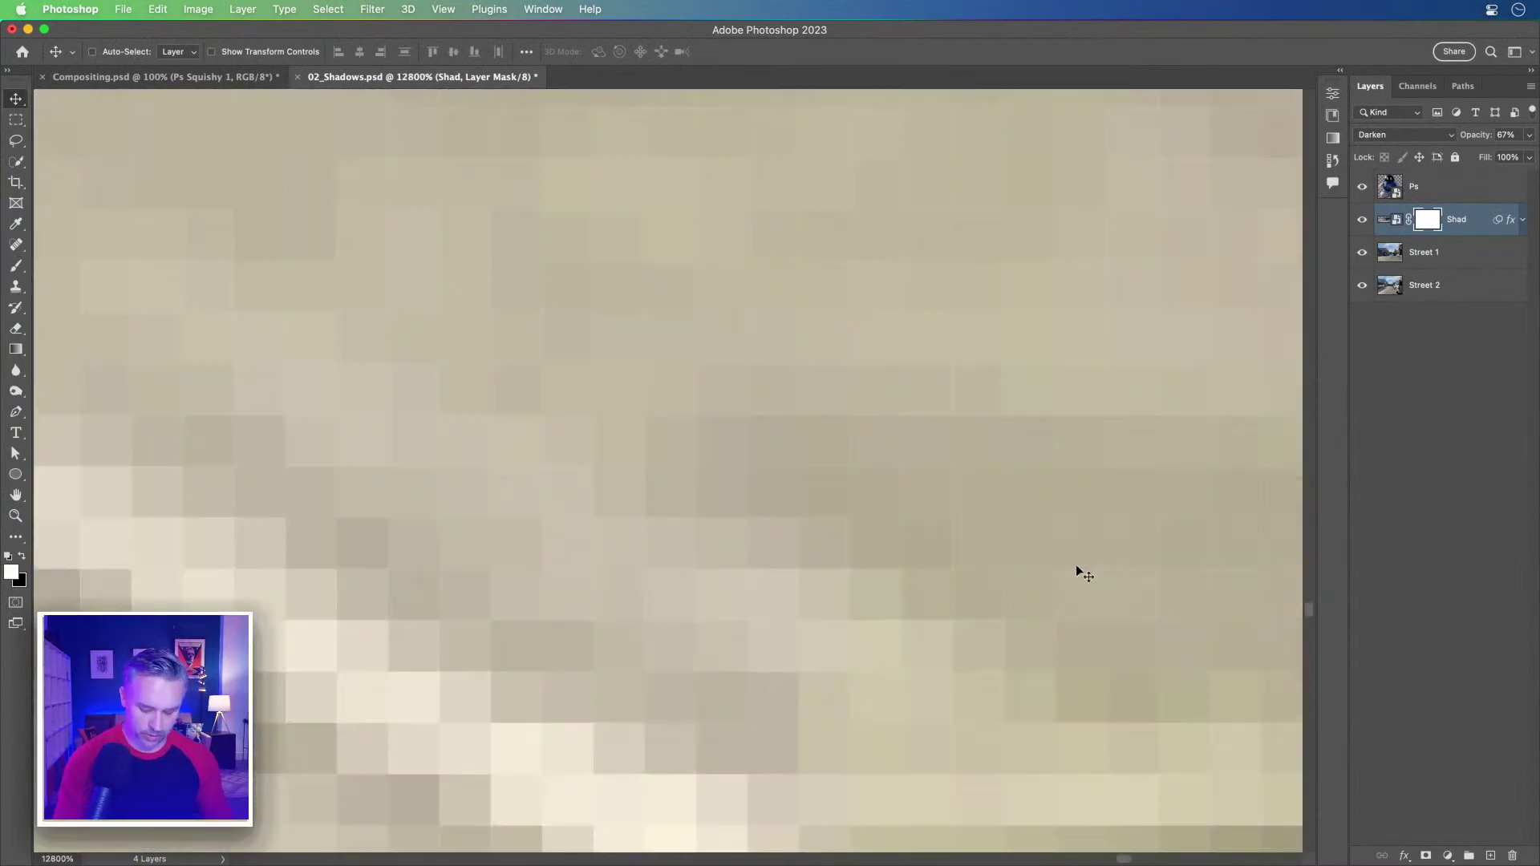
key(super+0)
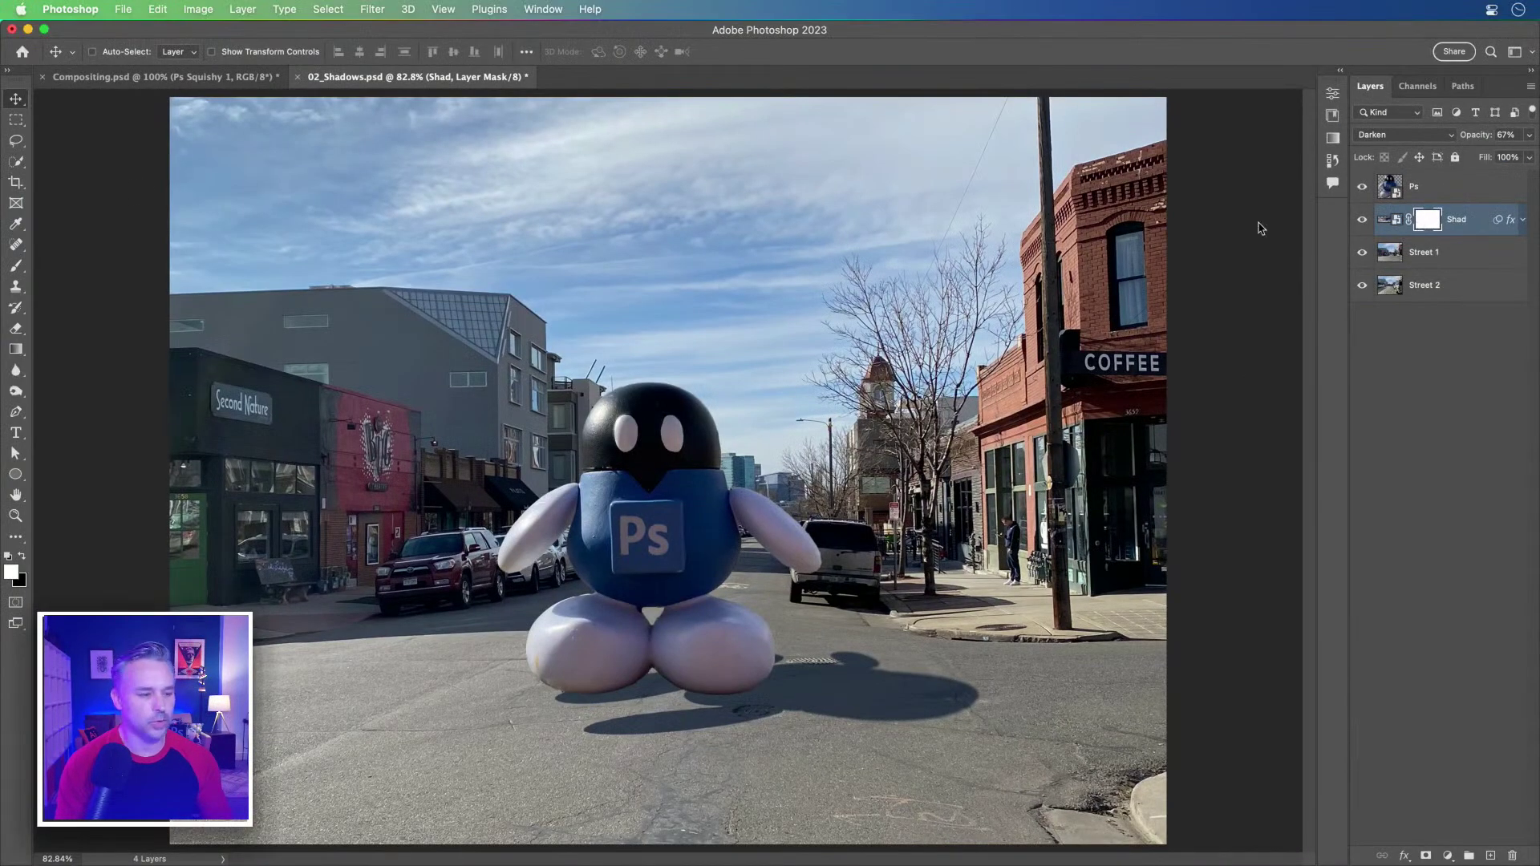
click(16, 349)
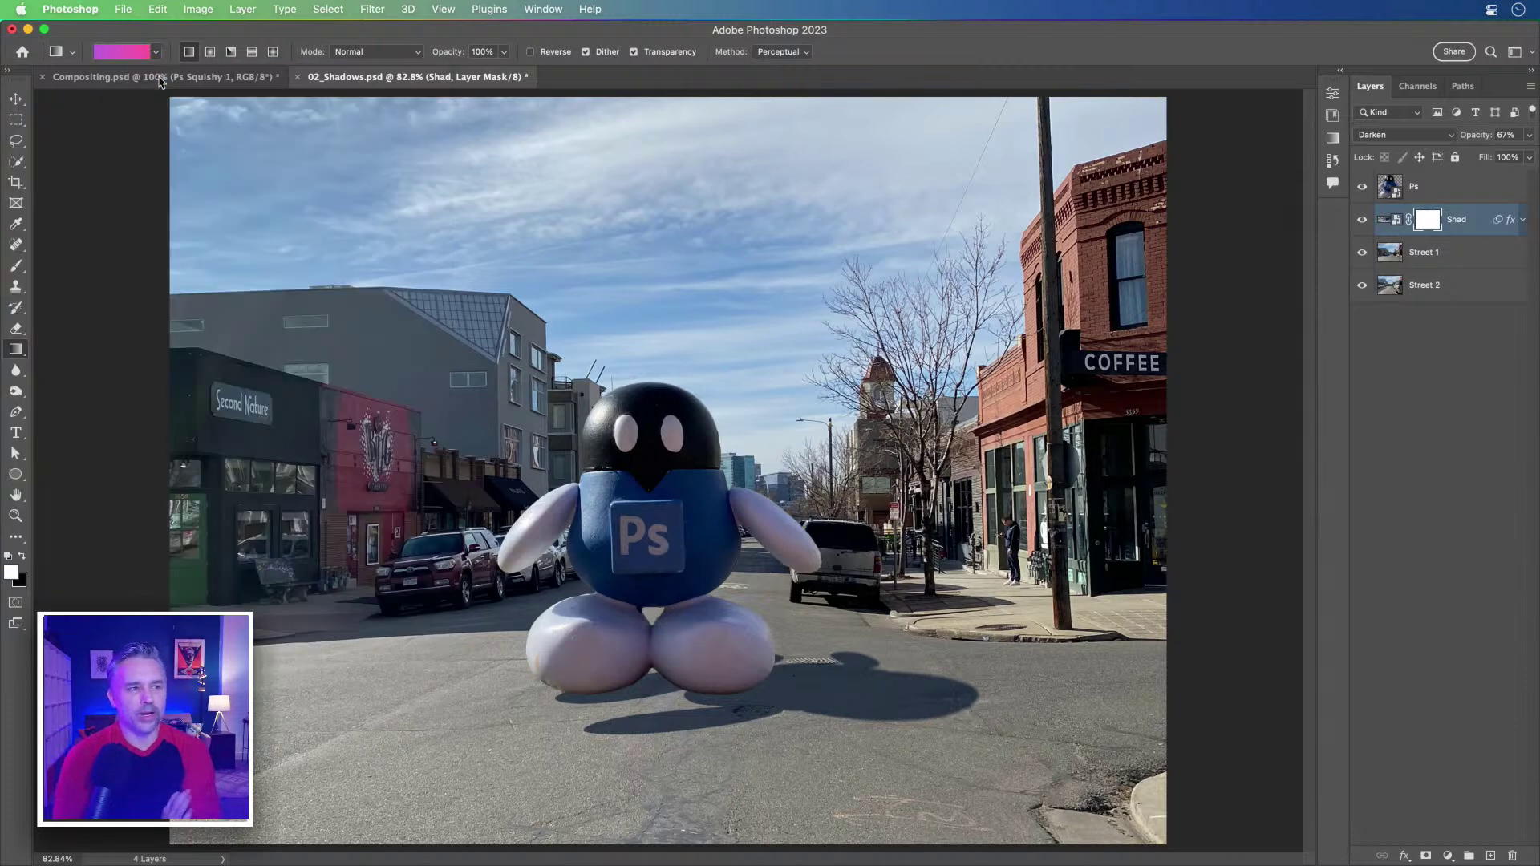
click(156, 51)
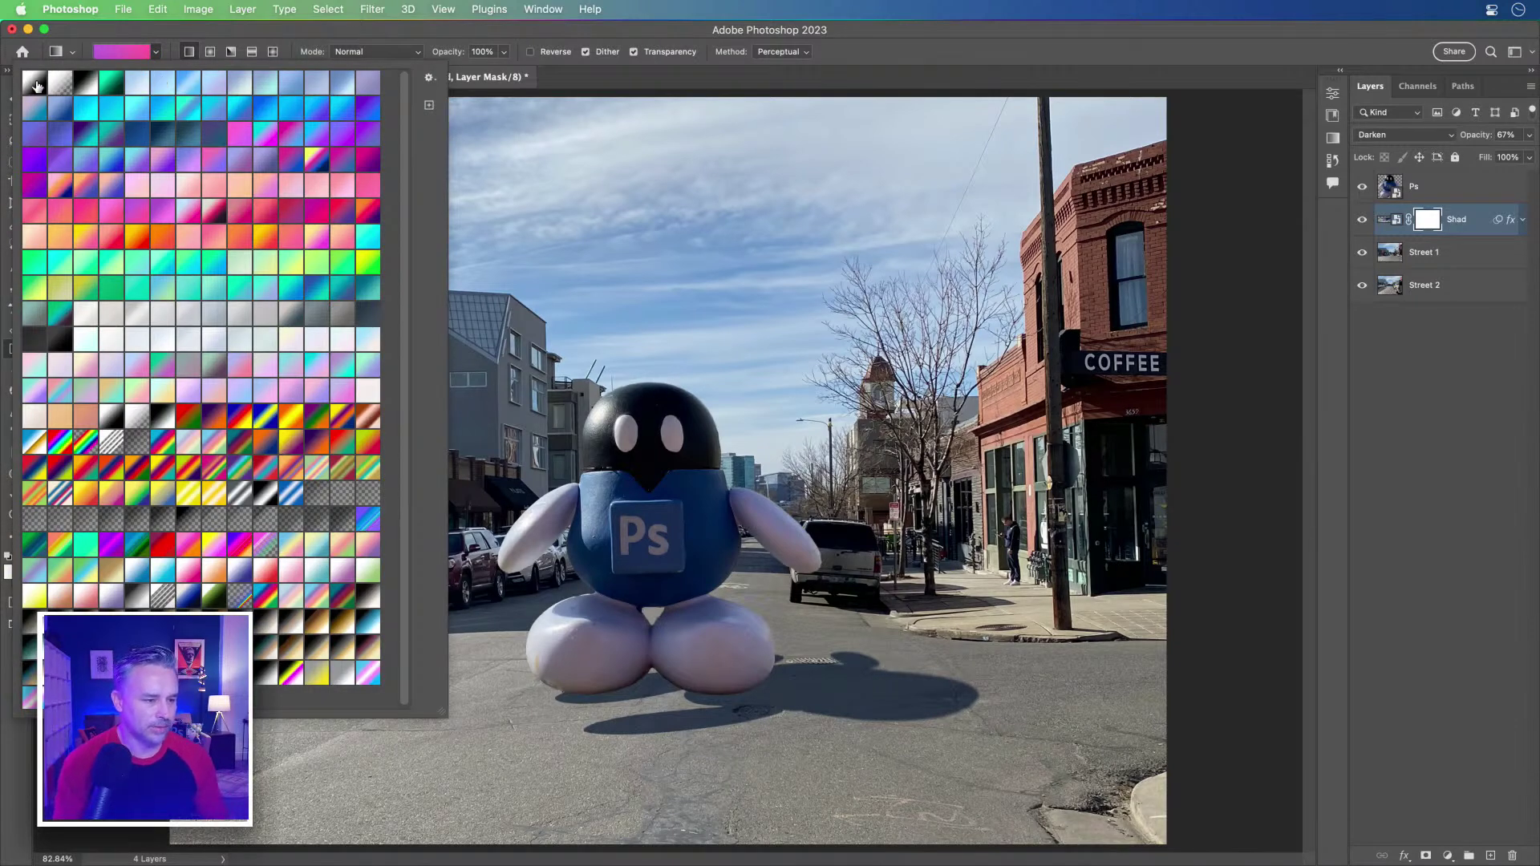
click(60, 87)
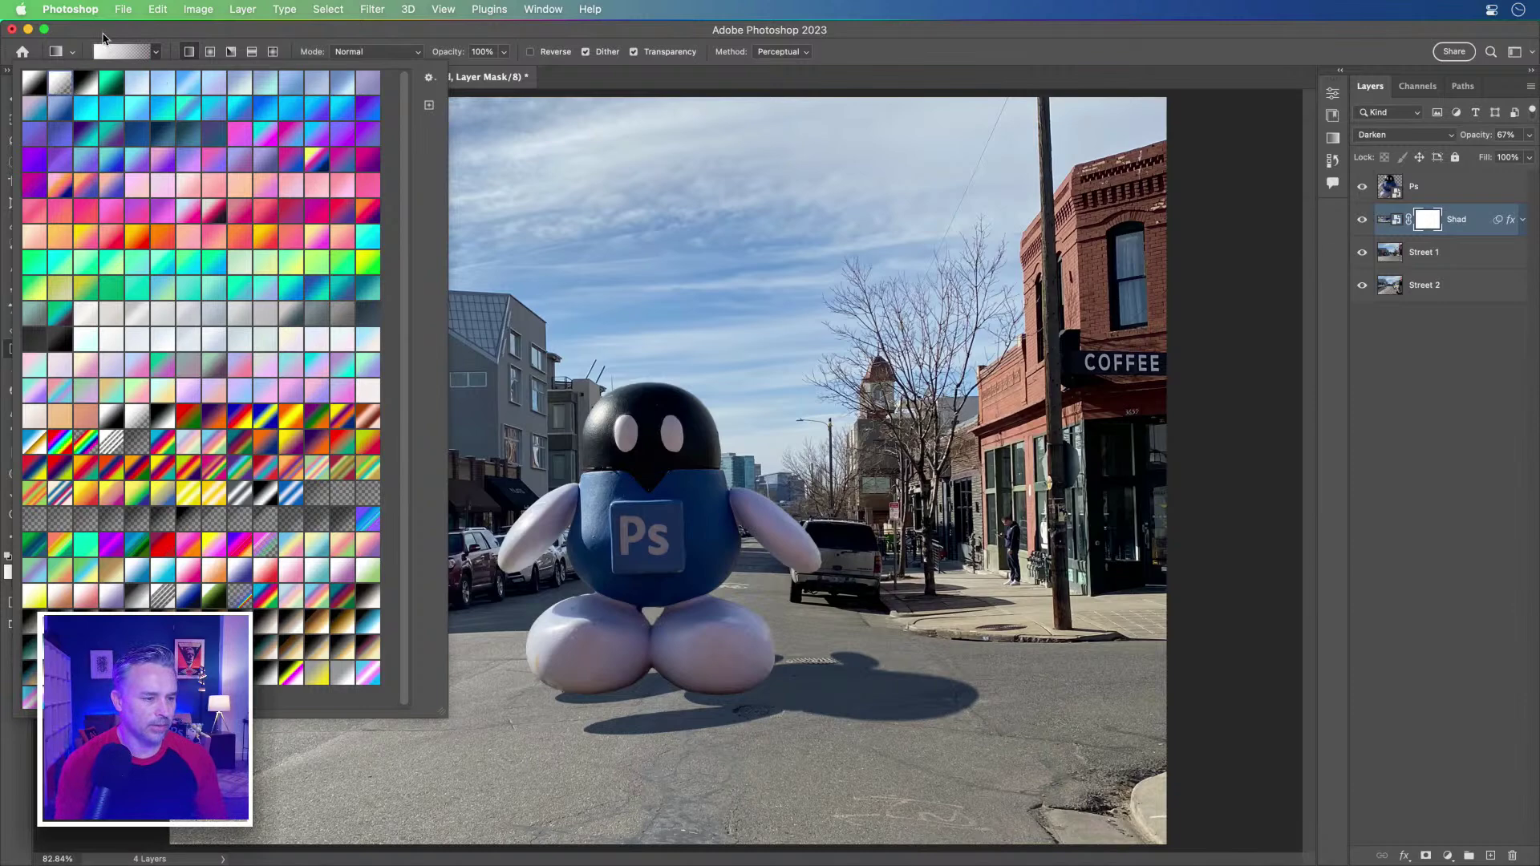
key(Return)
click(23, 557)
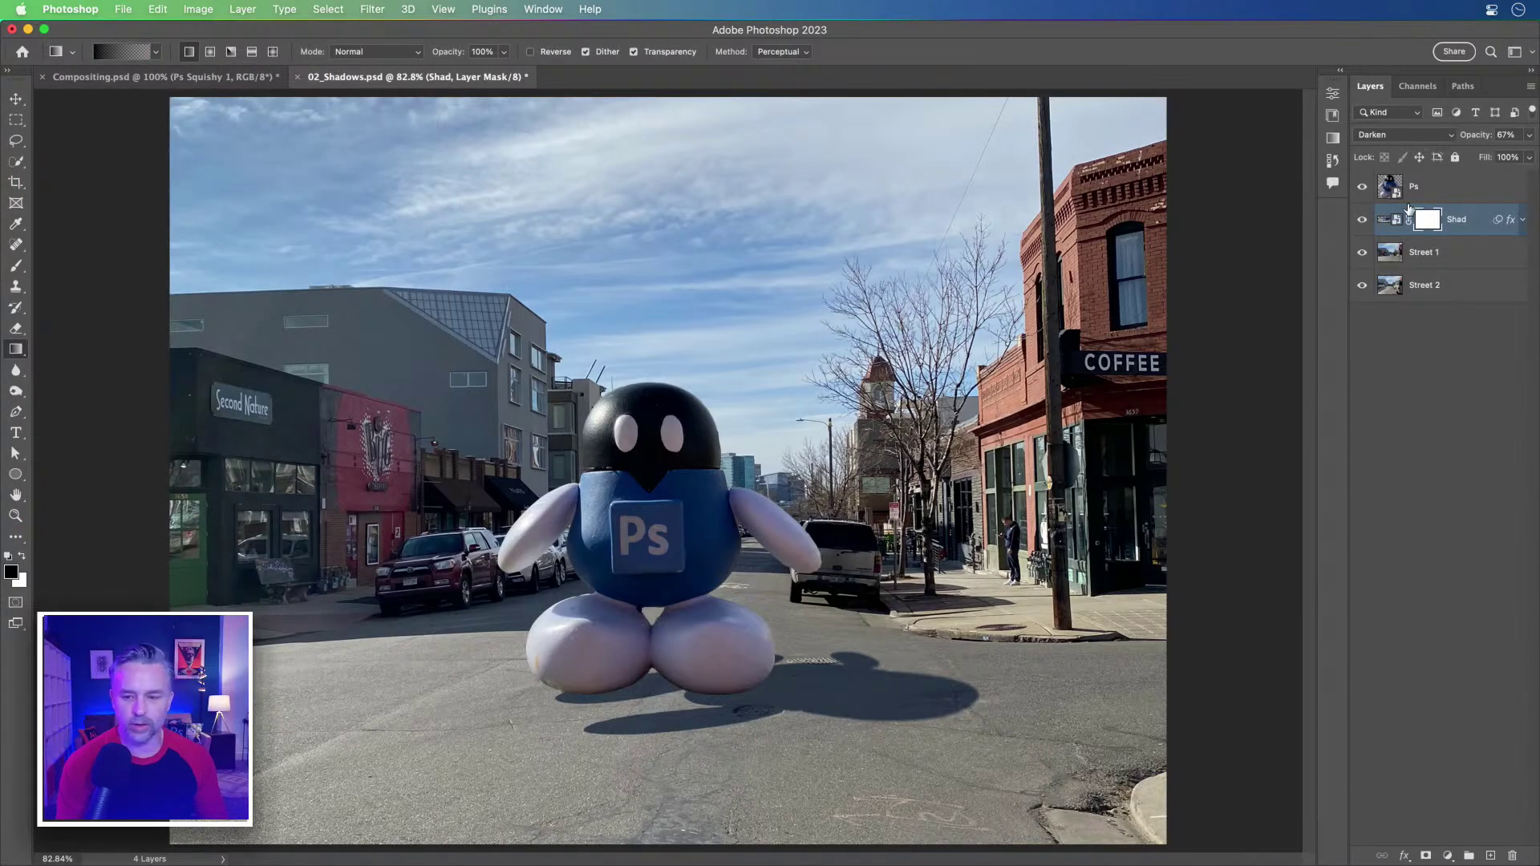
drag(1087, 703, 698, 695)
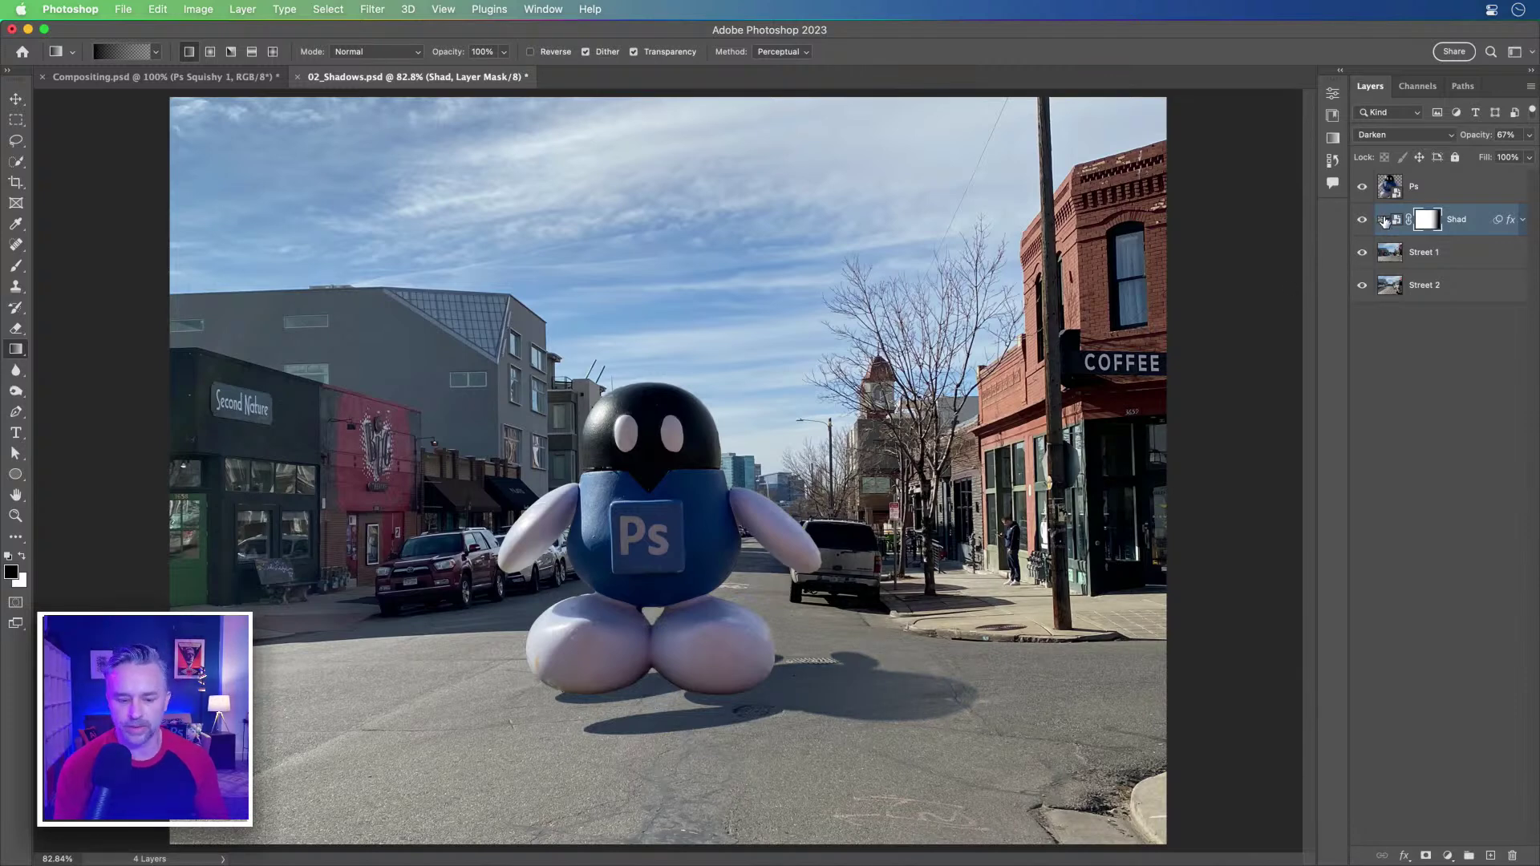
Step: Examine the shadows beneath the parked SUVs on both sides of the street and compare them with the figure's shadow
click(1385, 221)
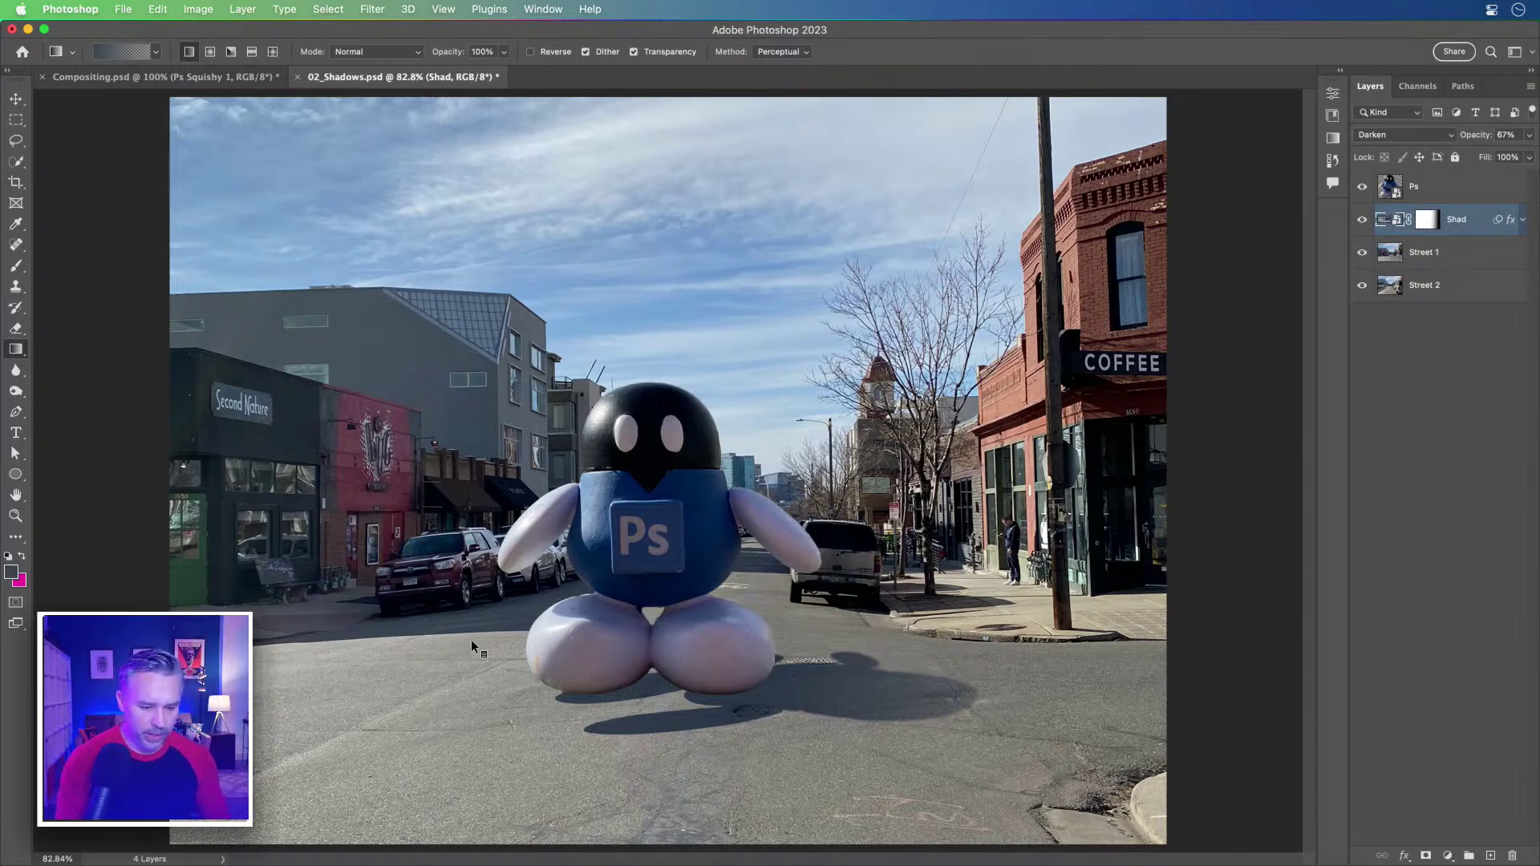
scroll(951, 608, up, 5)
scroll(950, 603, down, 10)
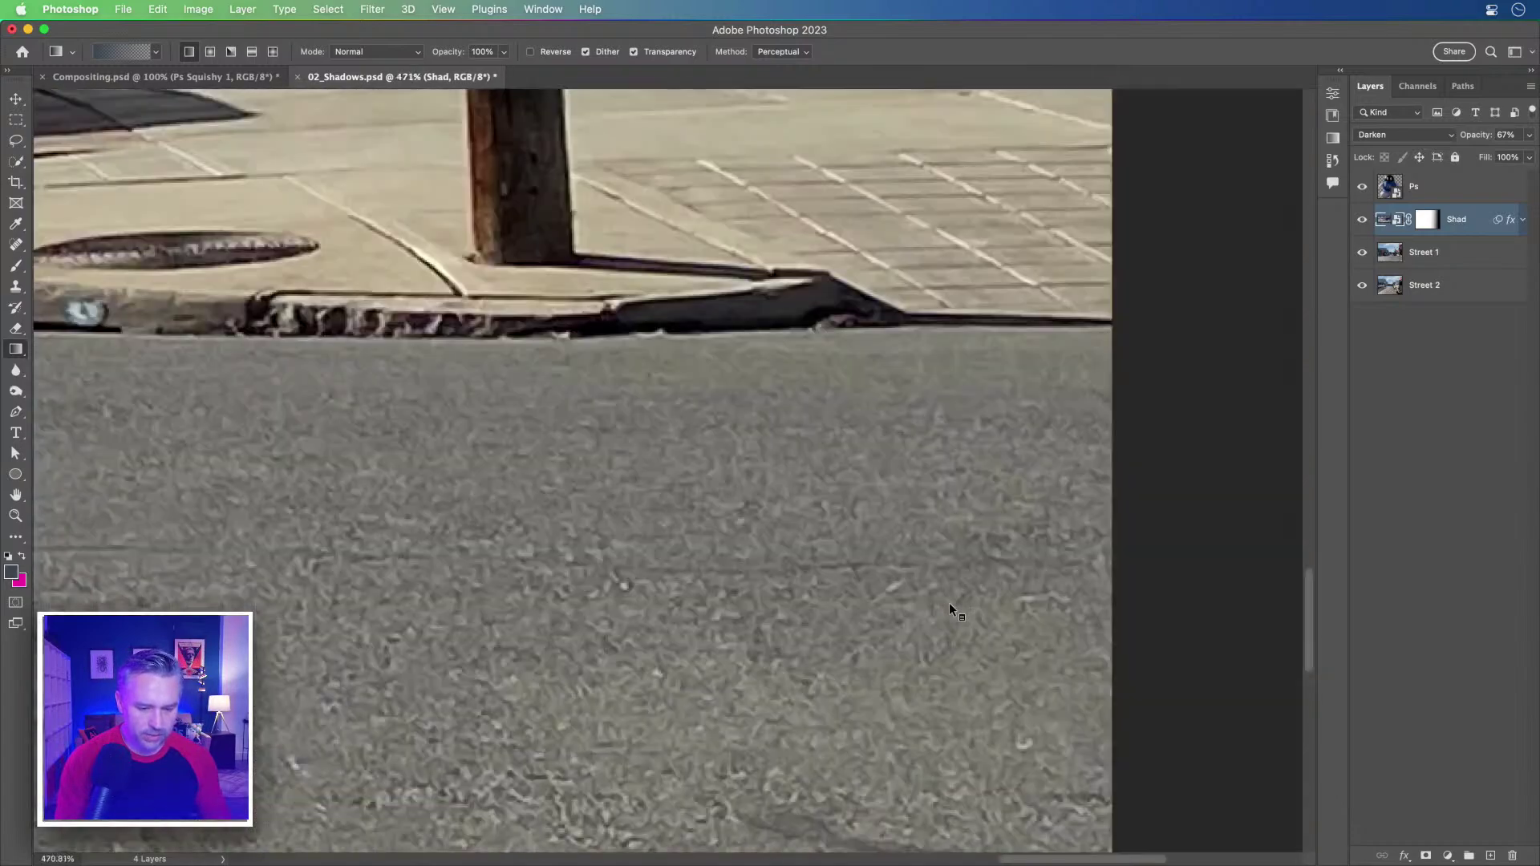
key(super+0)
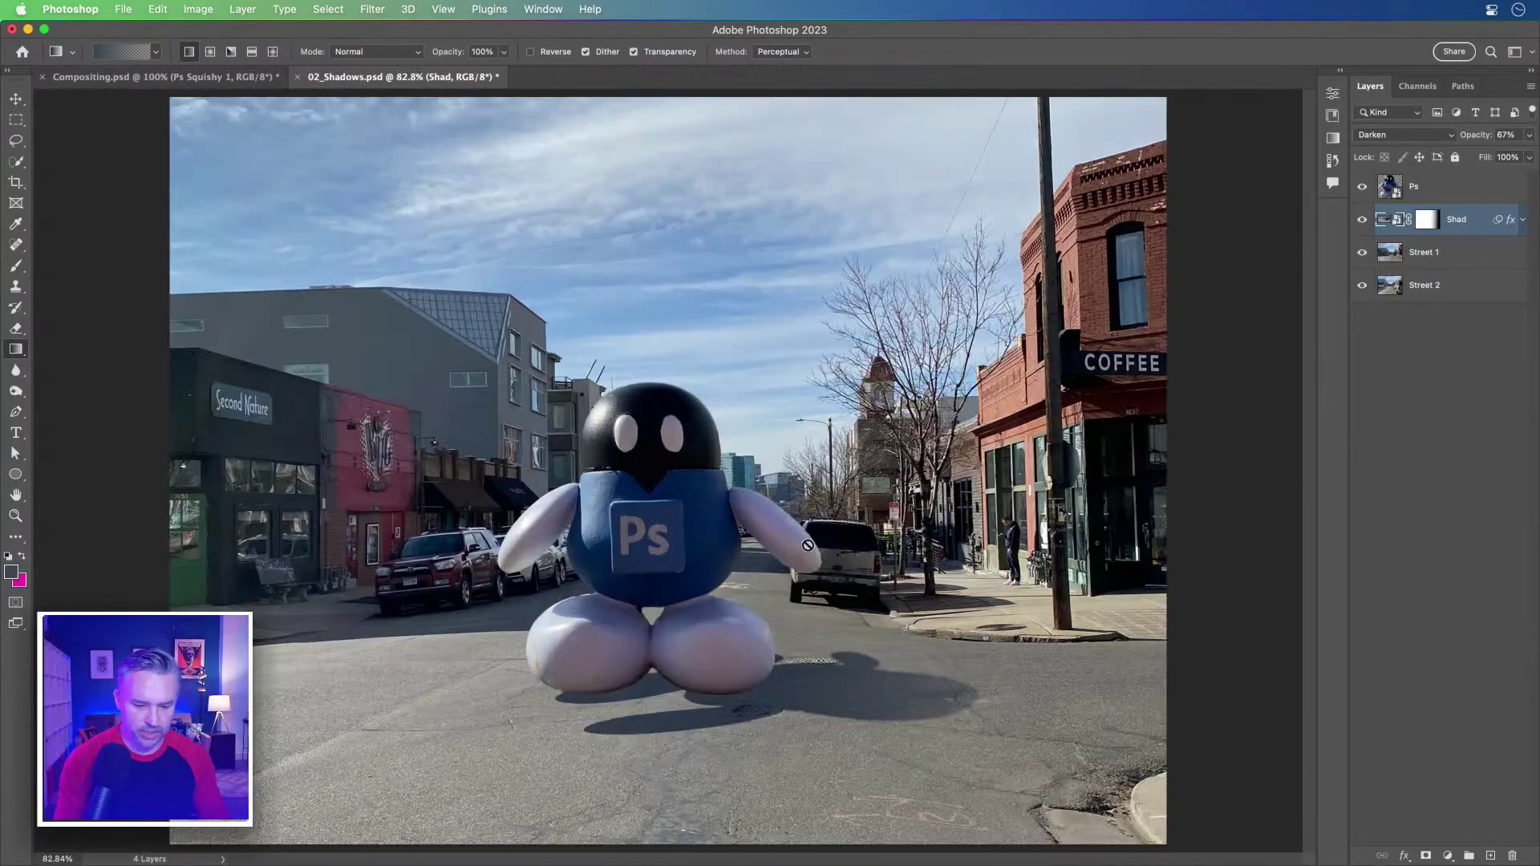
key(super+equal)
key(super+equal)
key(super+equal)
drag(807, 542, 357, 207)
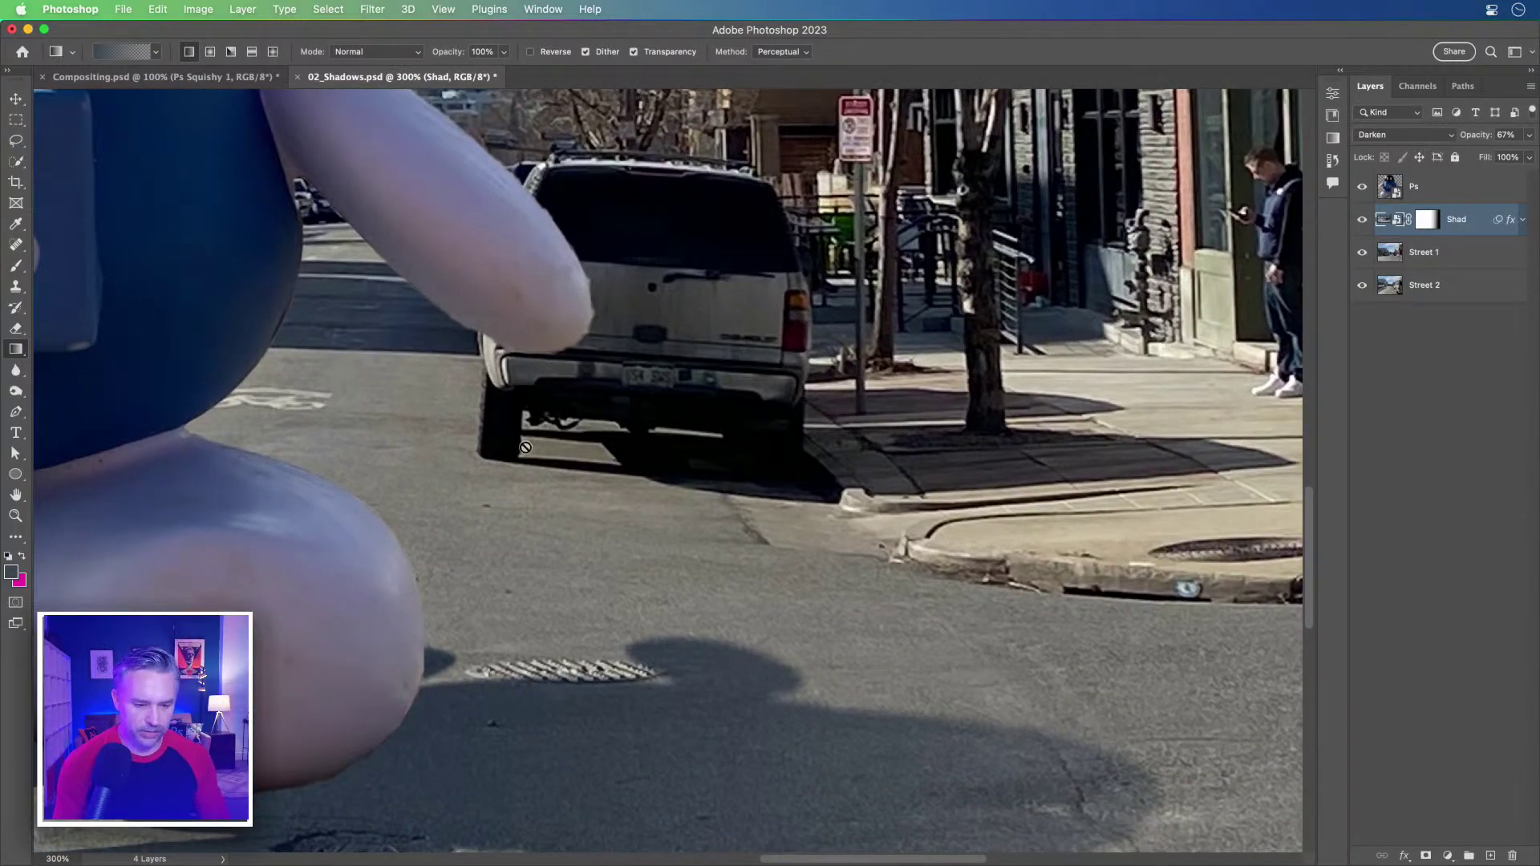
drag(393, 593, 471, 591)
drag(316, 561, 886, 450)
scroll(313, 467, left, 10)
scroll(314, 467, up, 4)
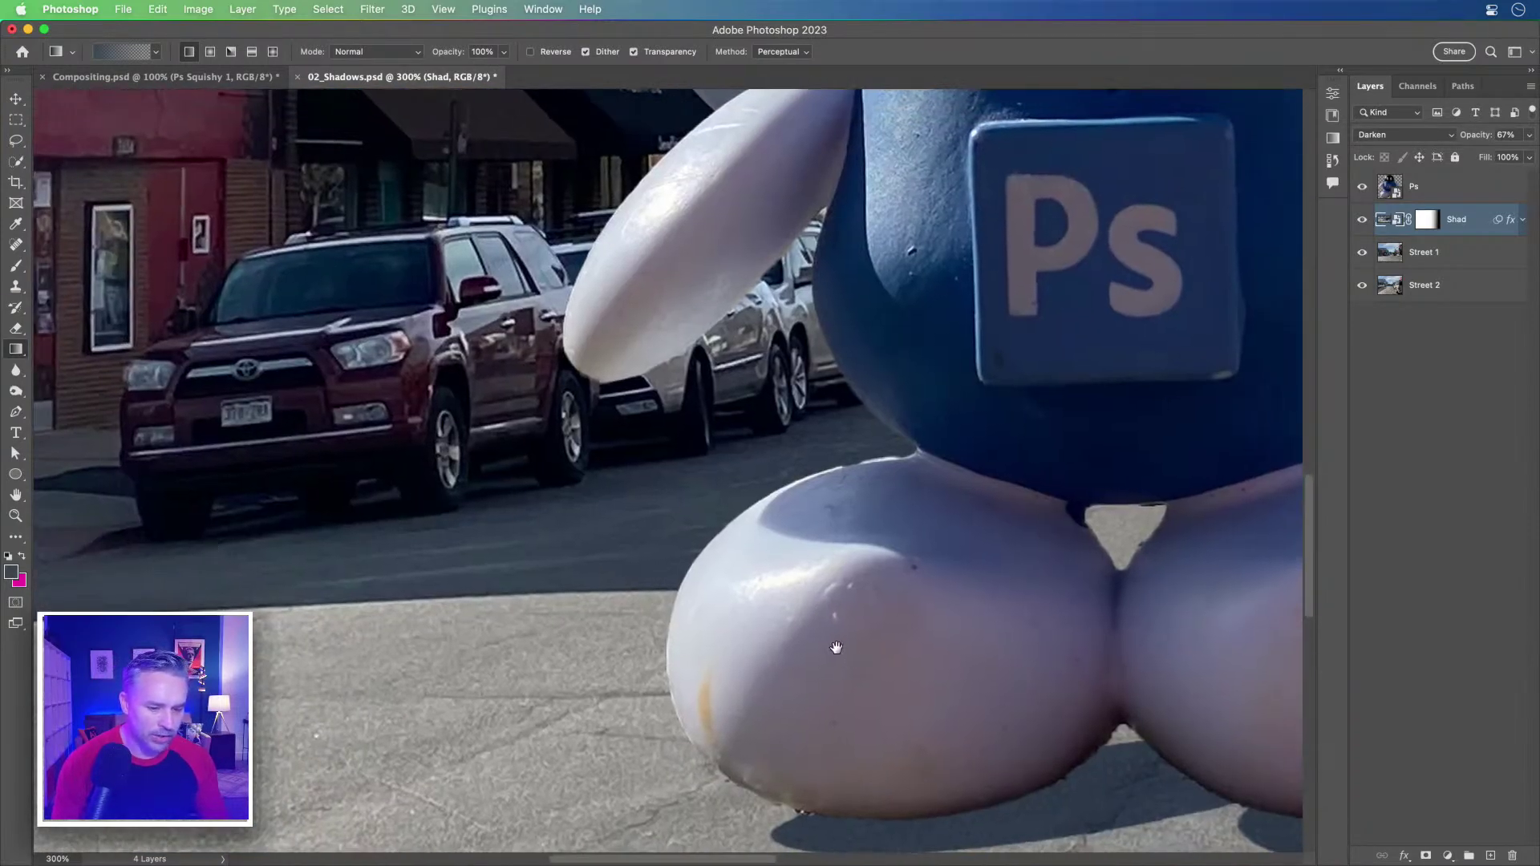
drag(842, 647, 620, 590)
scroll(239, 374, left, 7)
scroll(239, 374, up, 2)
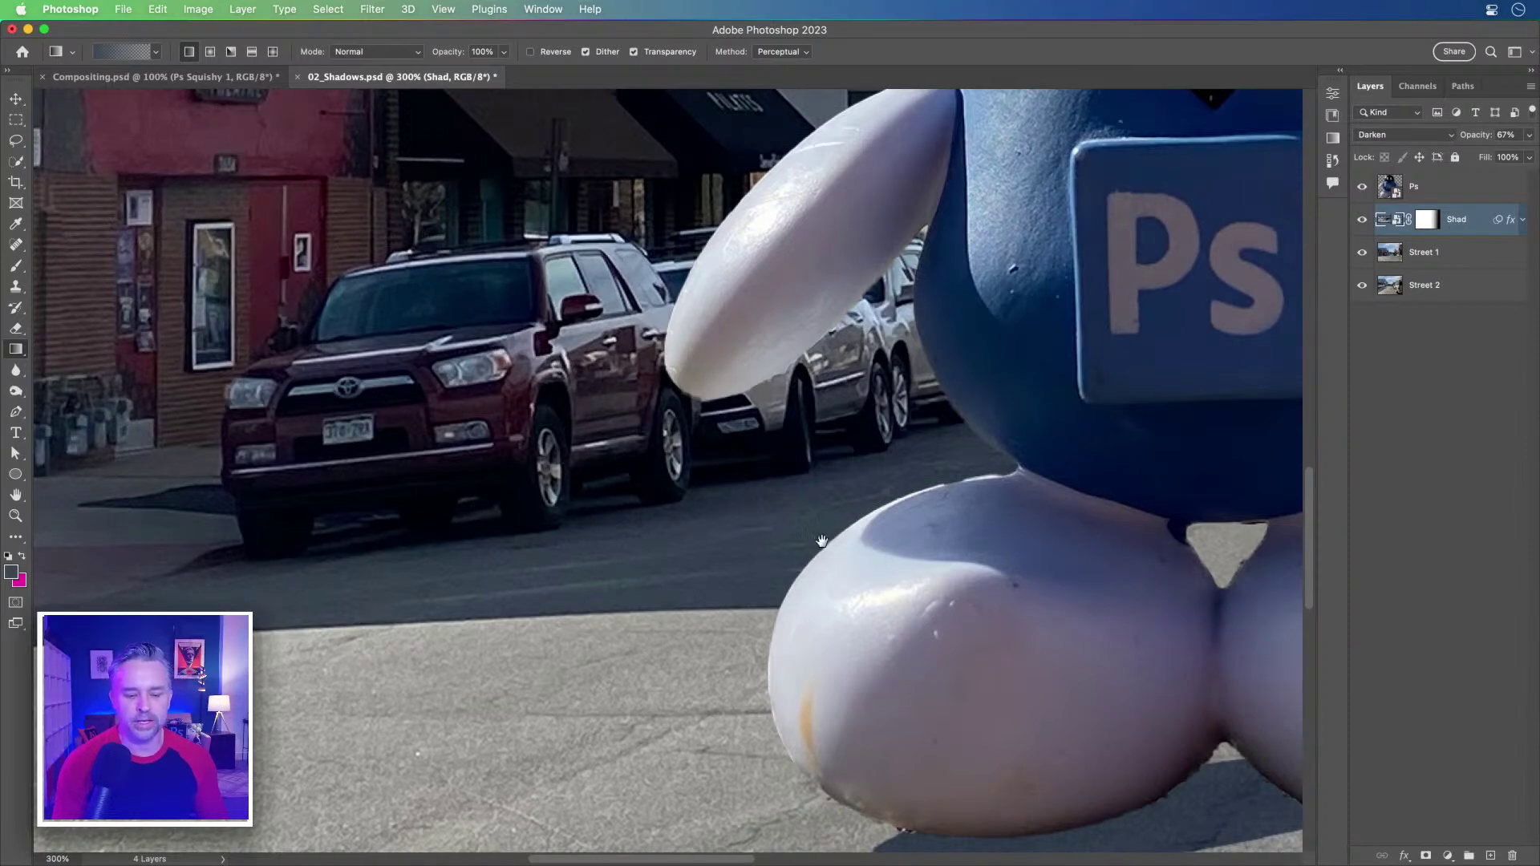
drag(859, 536, 351, 525)
drag(1001, 521, 730, 497)
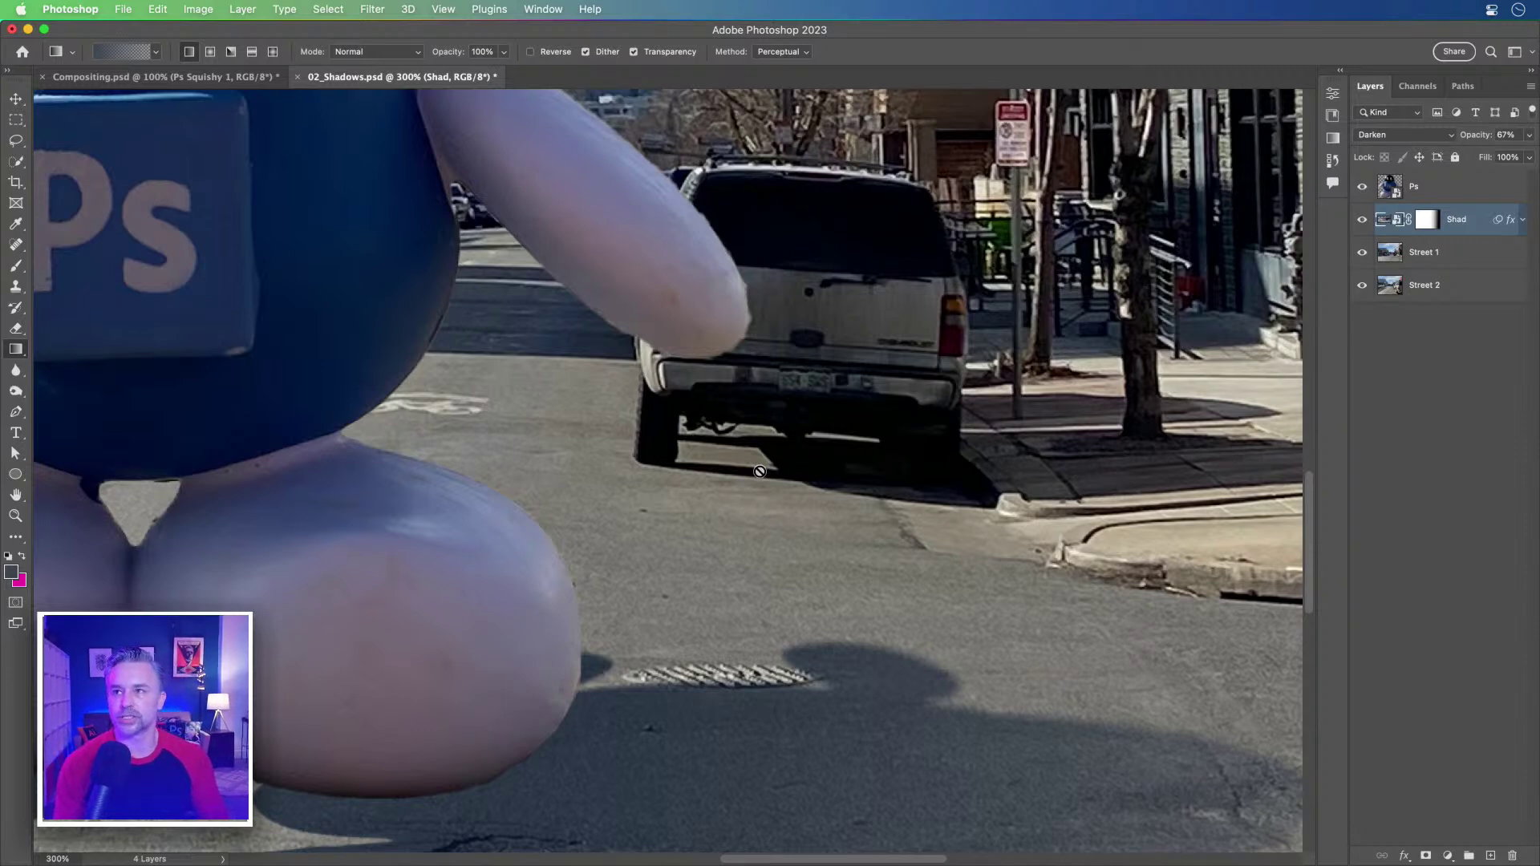
key(super+0)
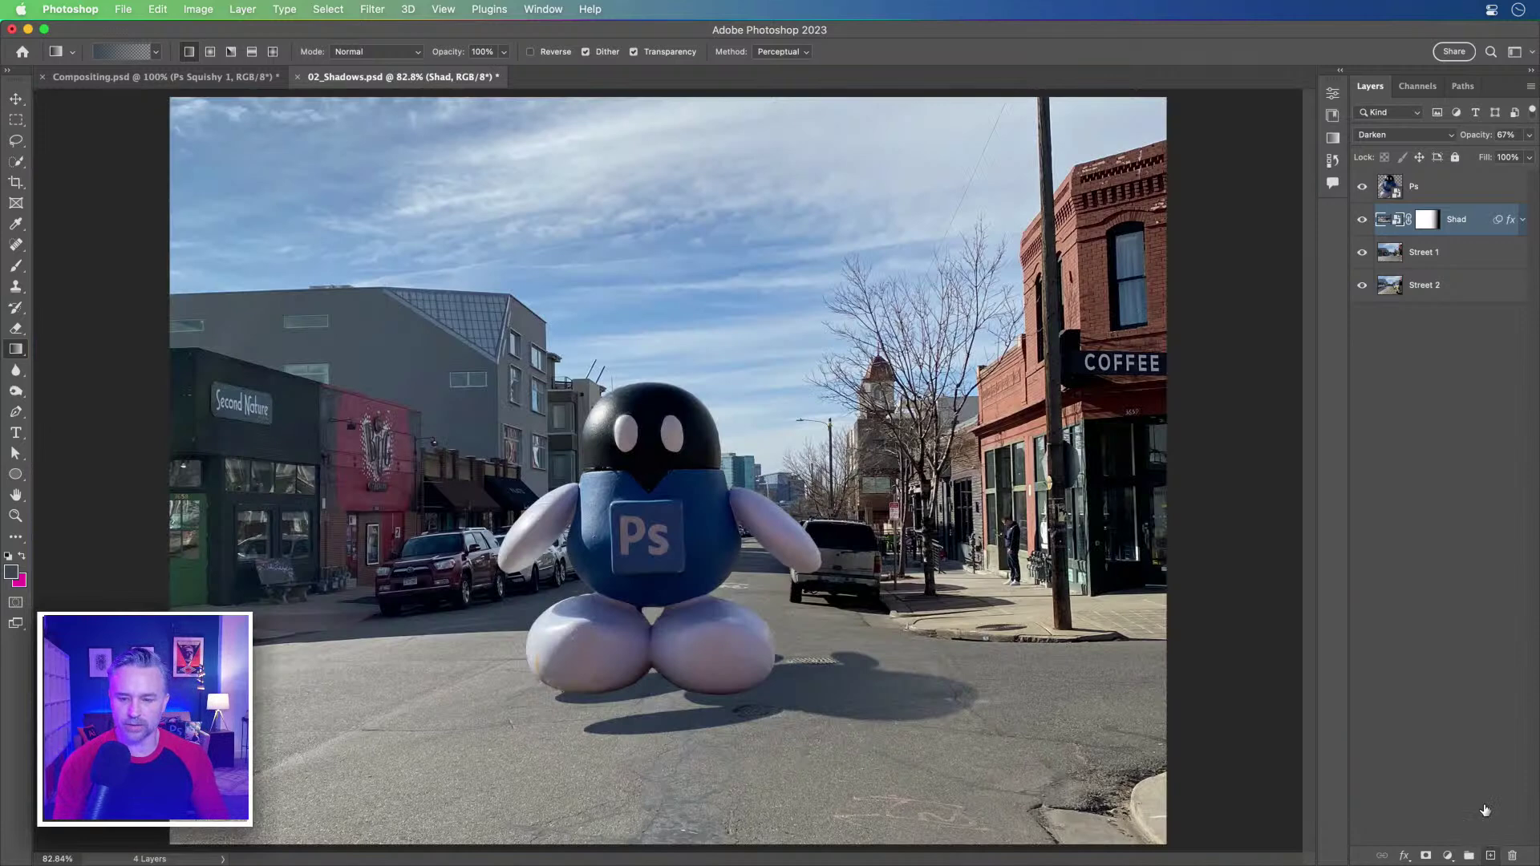
Step: Add a new layer clipped to Shad and paint it black beneath the figure's feet with an enlarged brush
click(1491, 856)
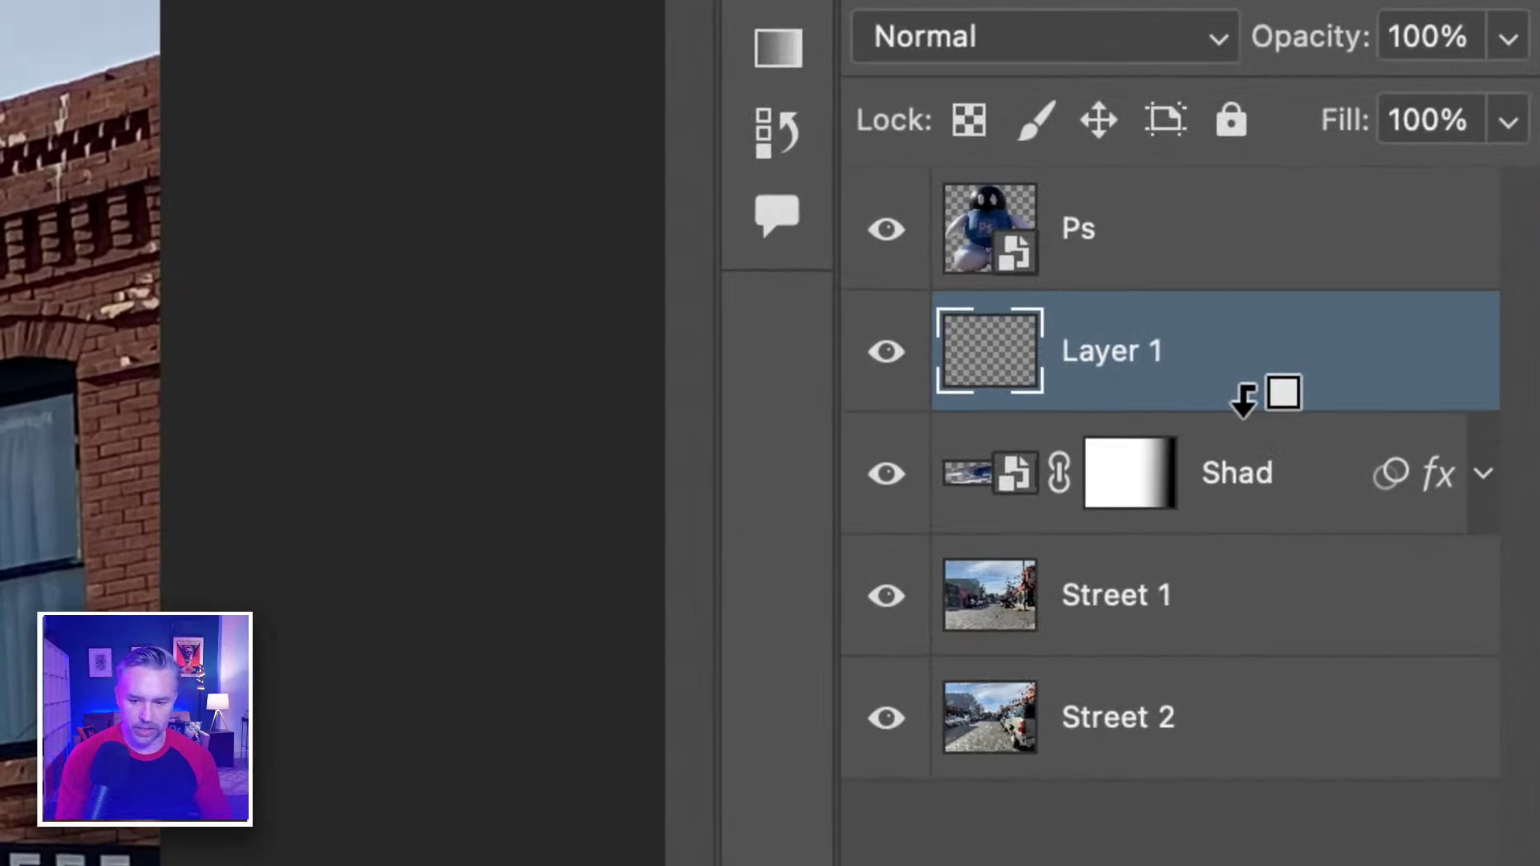
alt+click(1245, 401)
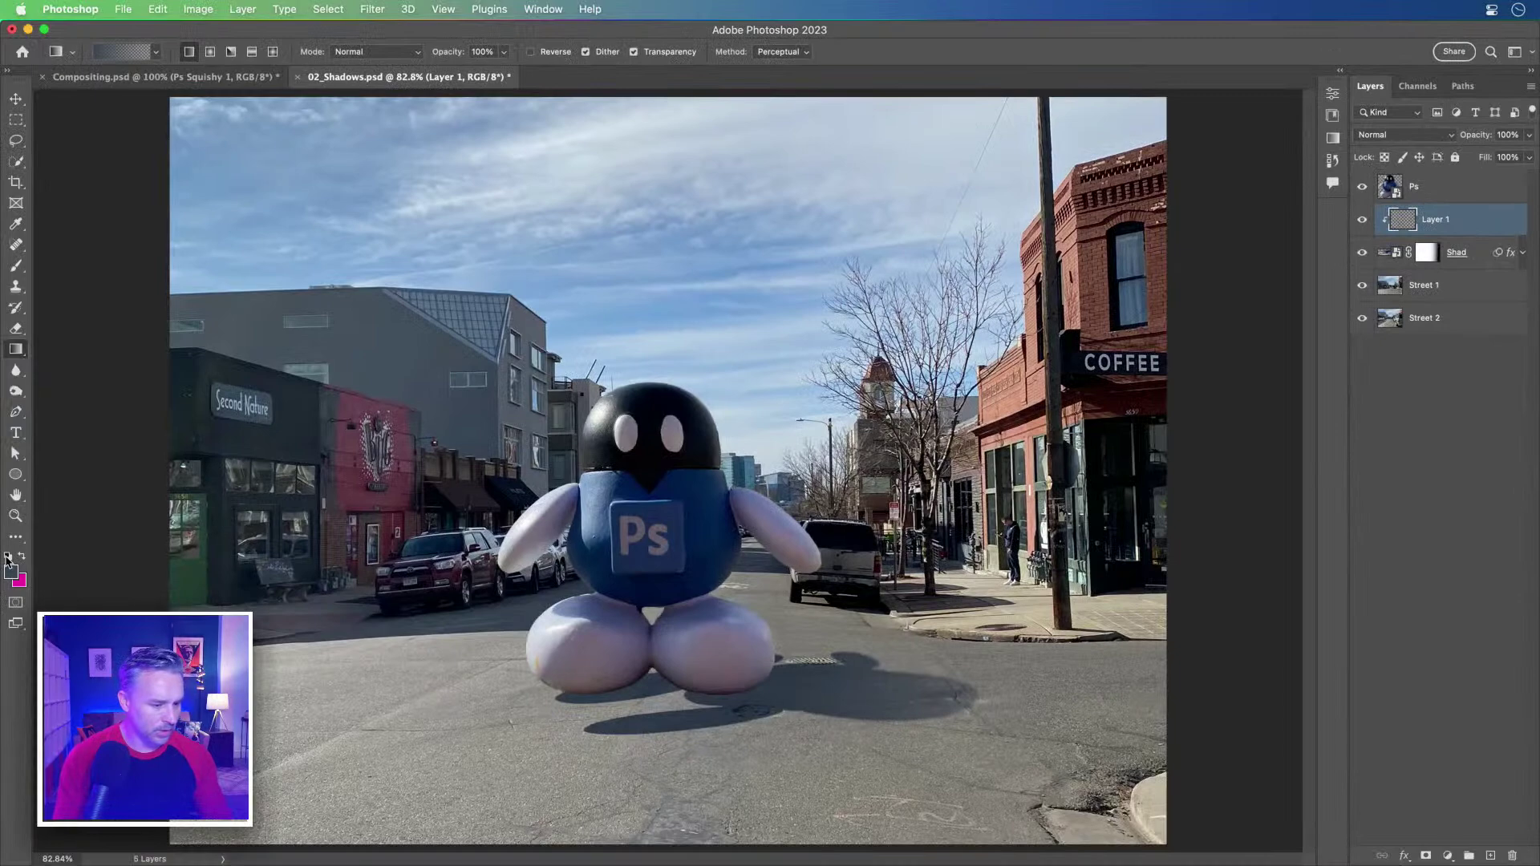
click(7, 556)
key(b)
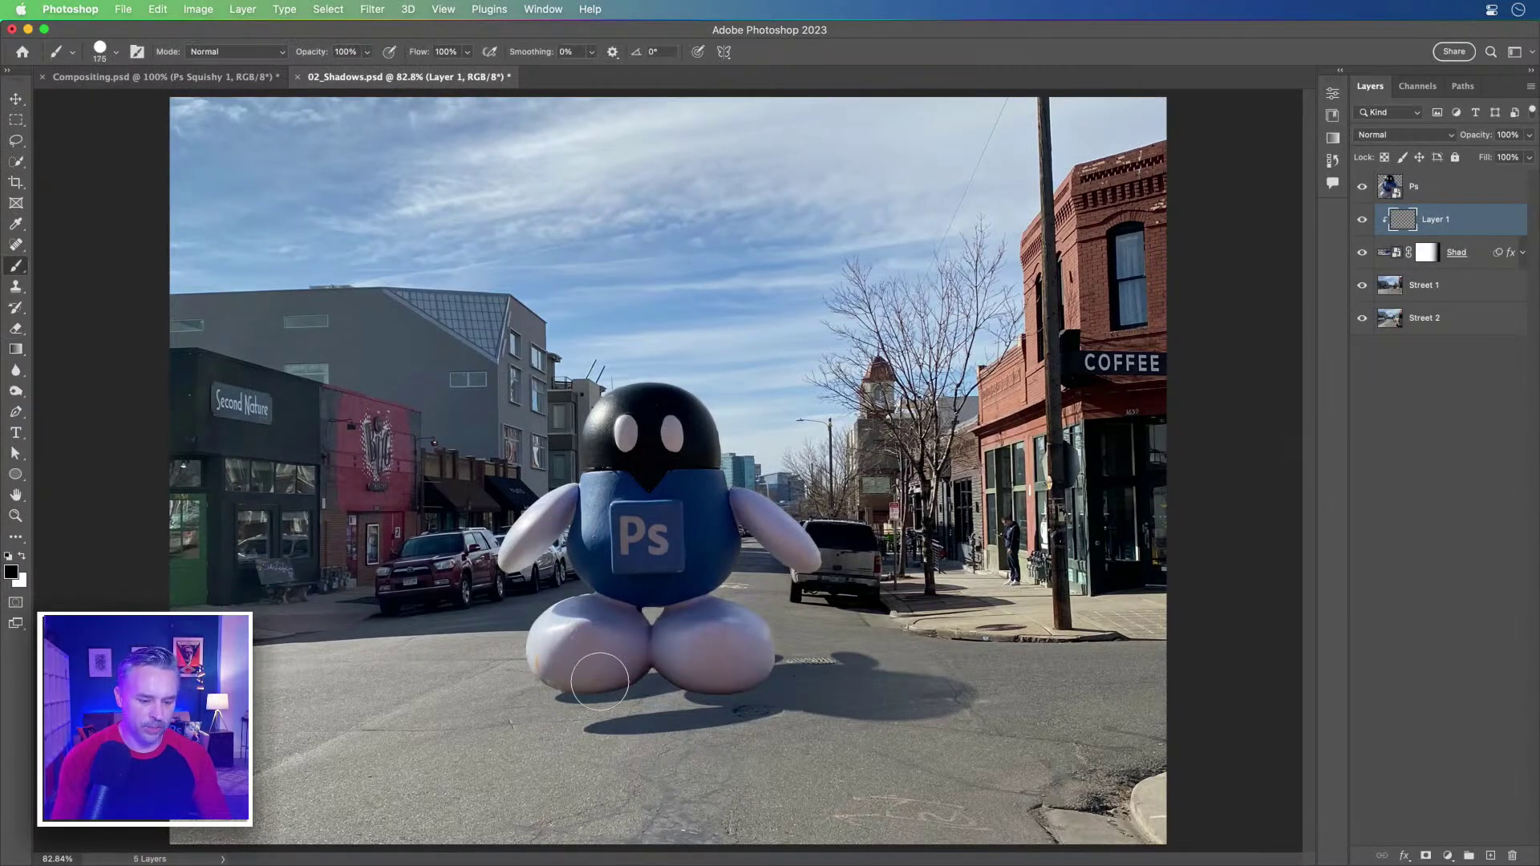
key(bracketright)
key(bracketright)
key(bracketright)
key(bracketright)
mouse_move(766, 691)
mouse_down()
mouse_move(1032, 687)
mouse_move(791, 712)
mouse_move(563, 681)
mouse_up()
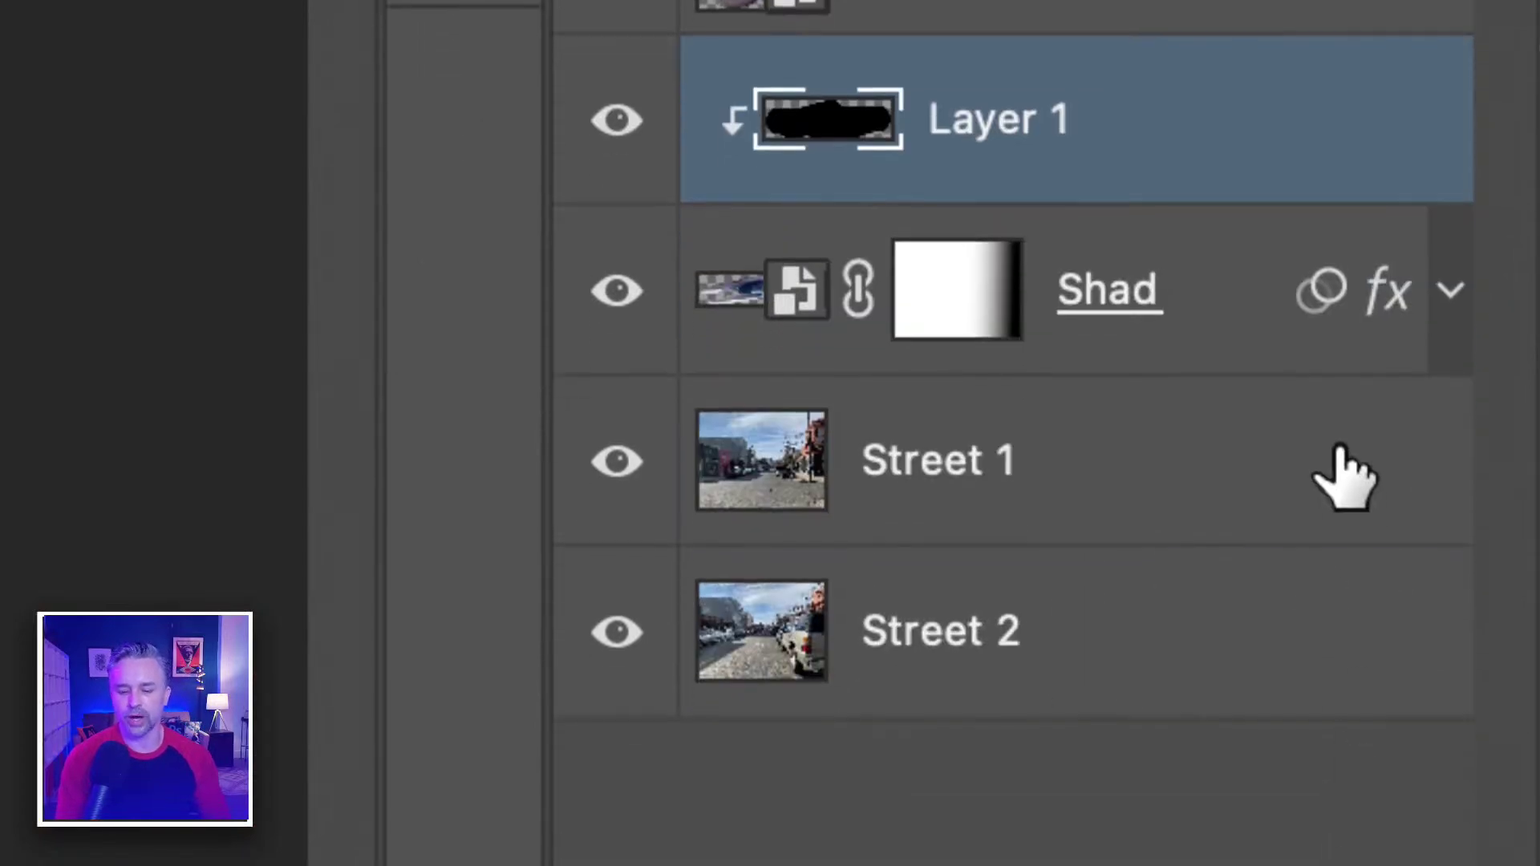
Step: Rasterize the Shad smart object layer, keeping its color overlay and layer mask
click(1443, 307)
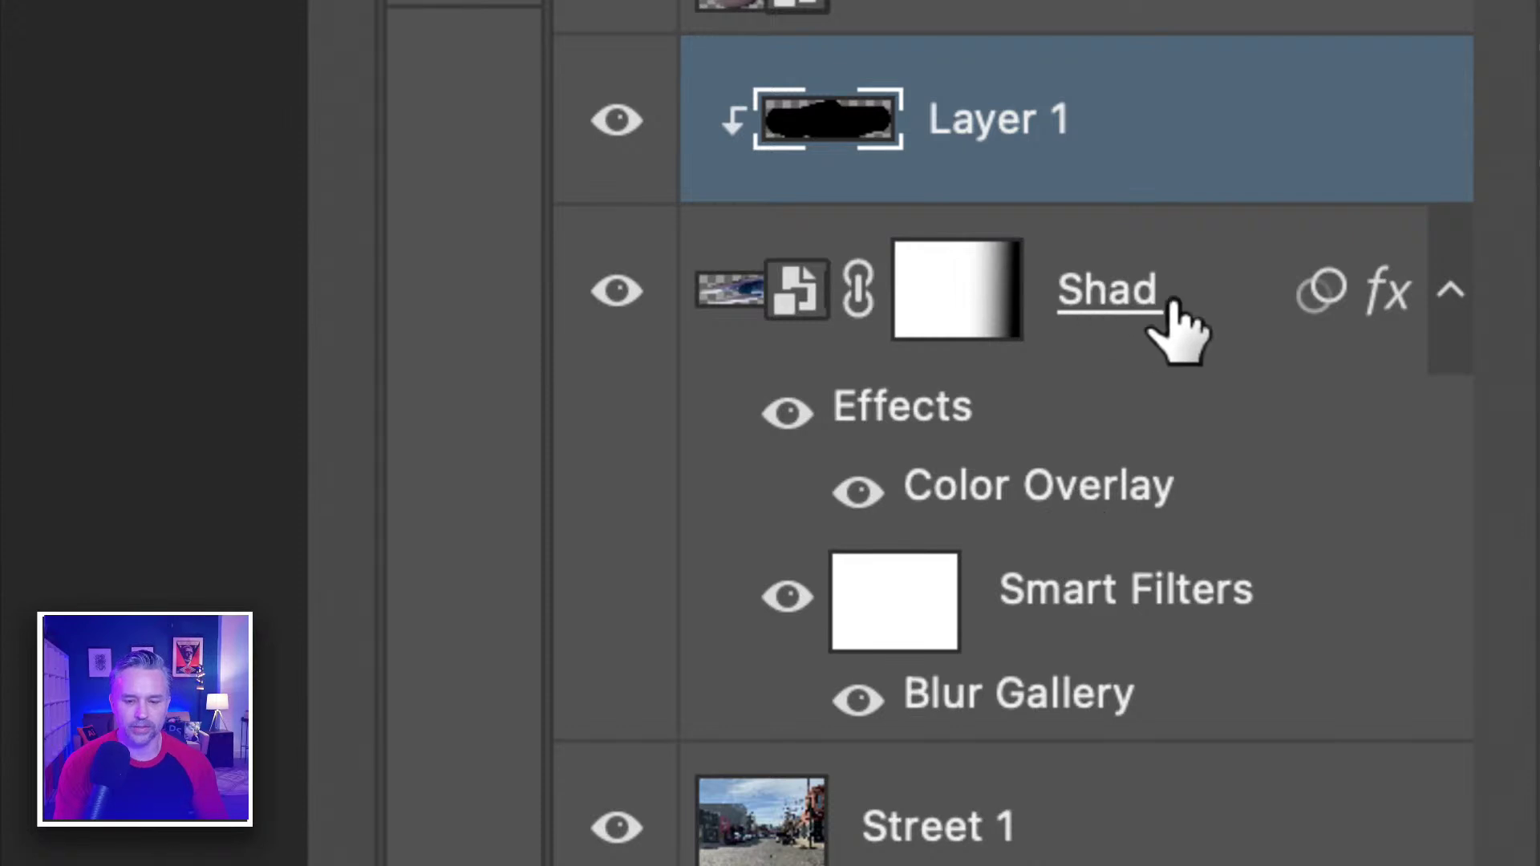
right_click(1236, 285)
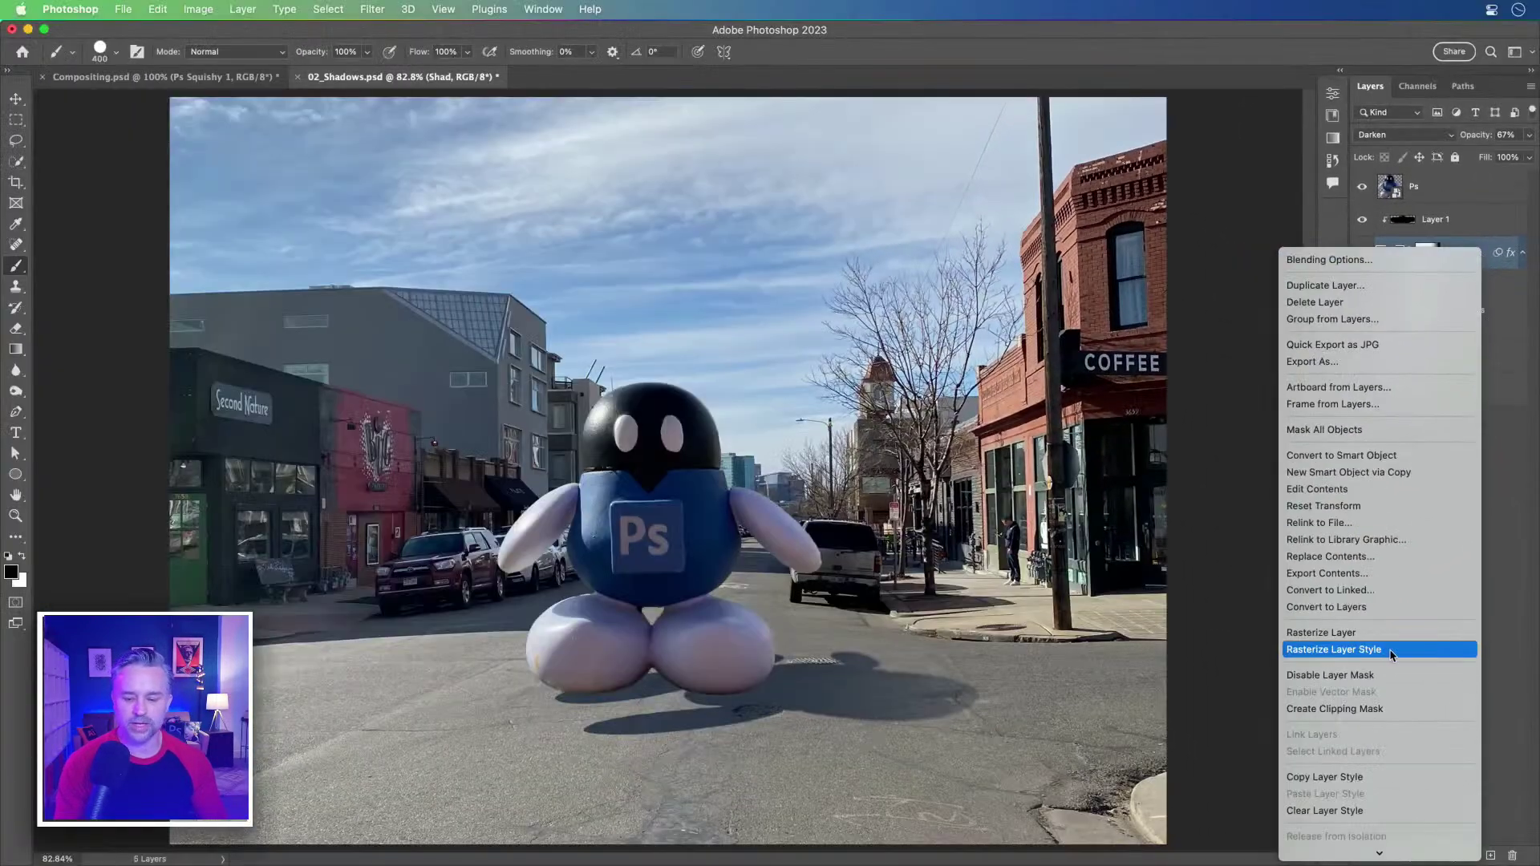
click(1406, 632)
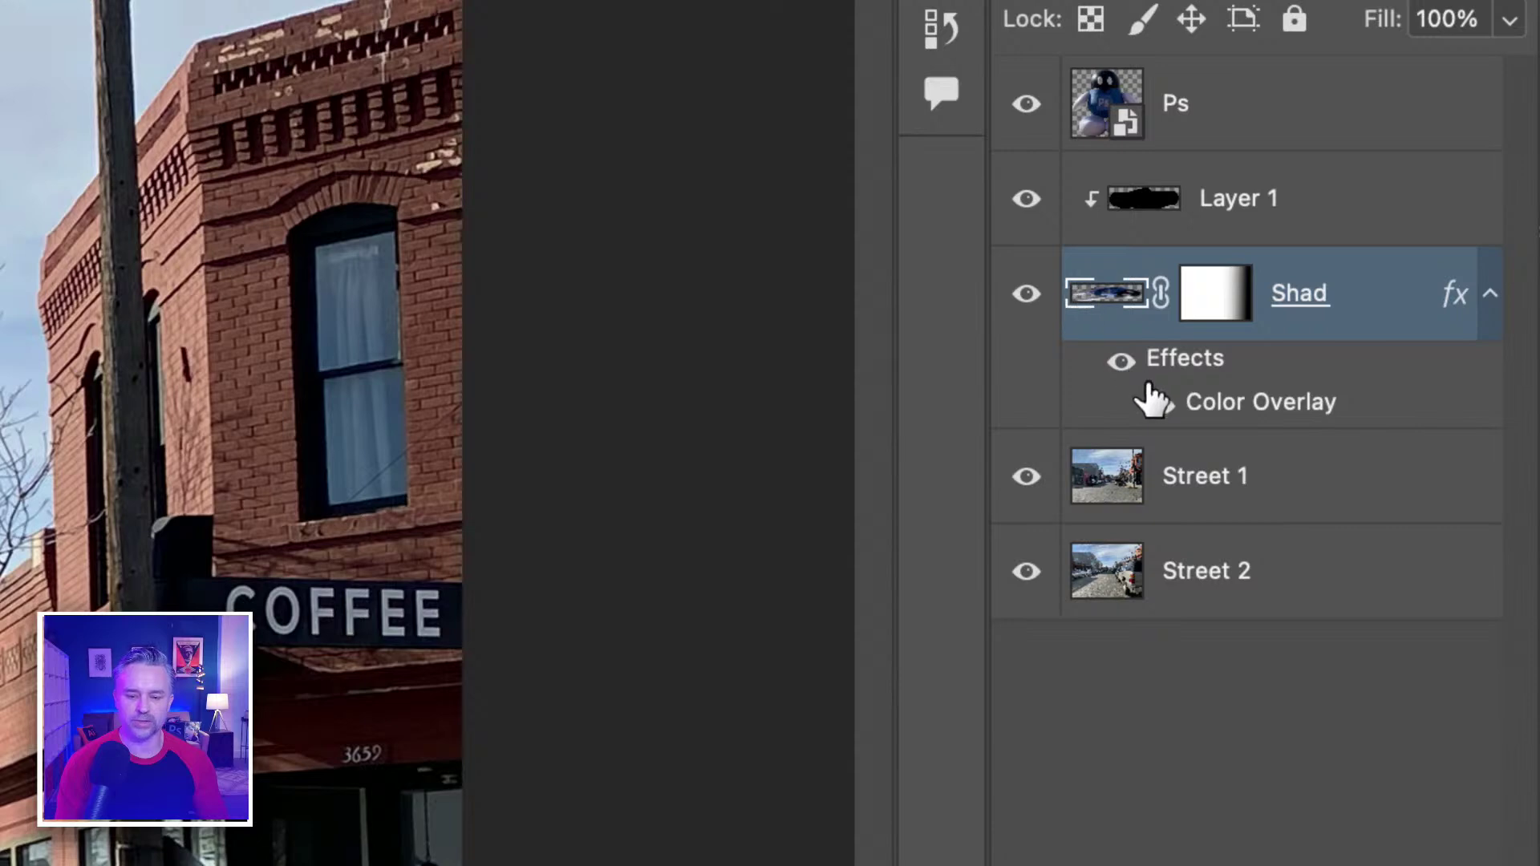
click(1490, 298)
click(1490, 297)
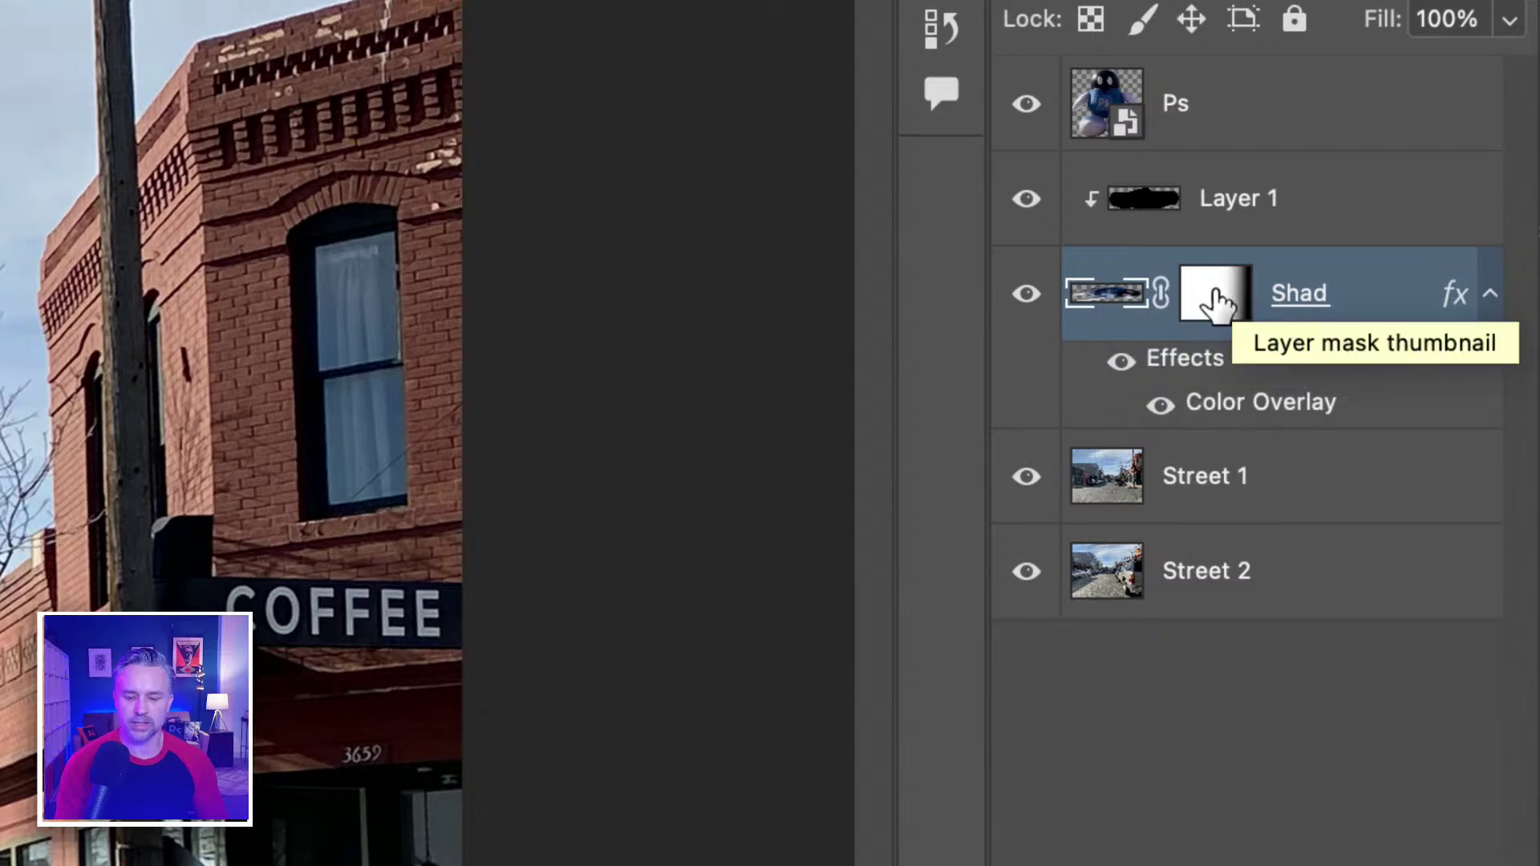
Step: Try rasterizing the Shad layer's style, and undo it
right_click(1370, 283)
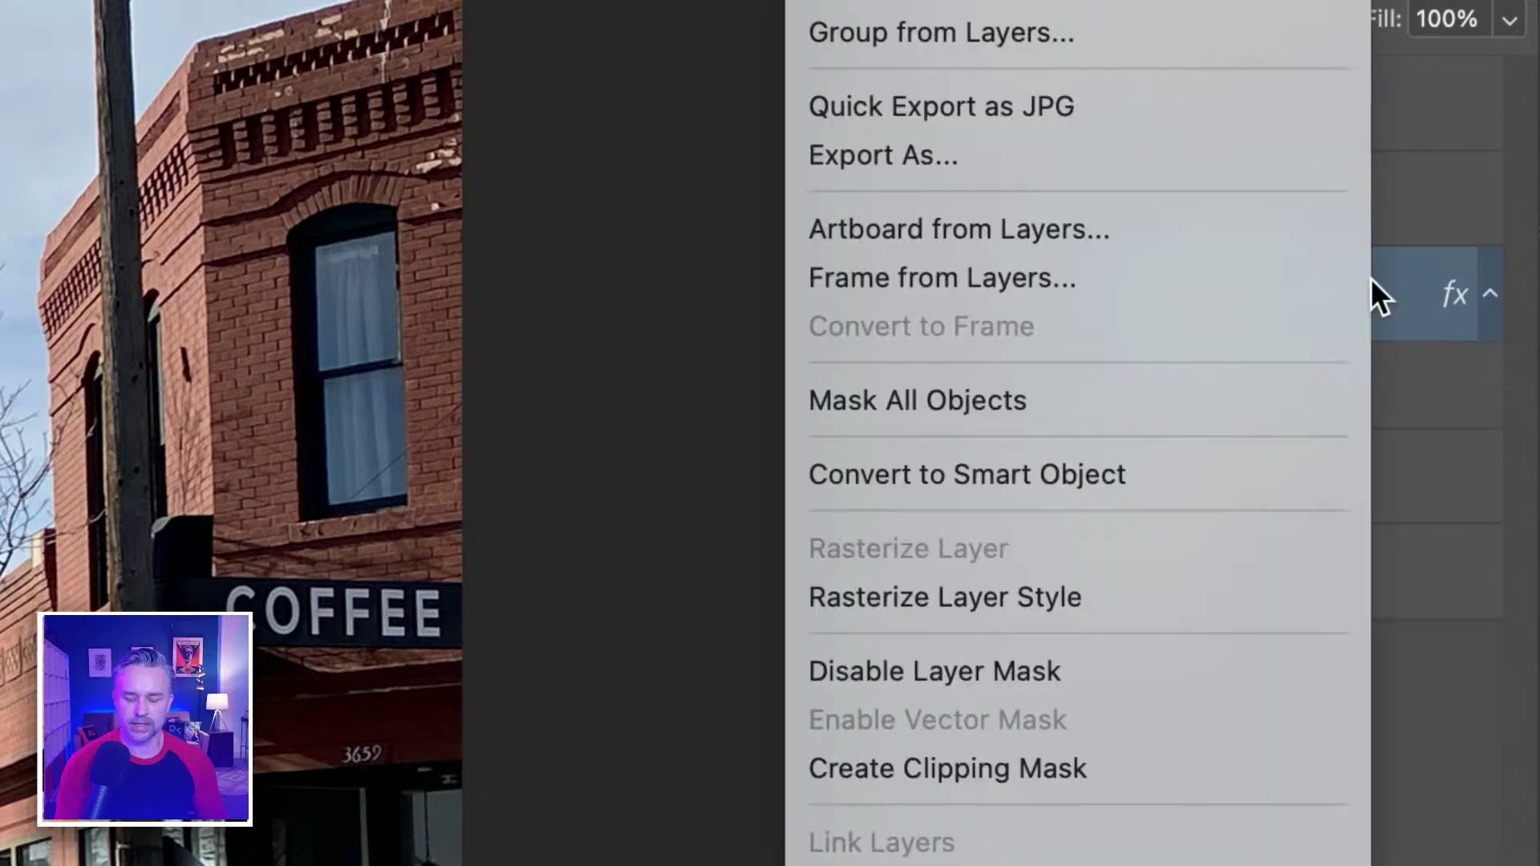
click(1243, 599)
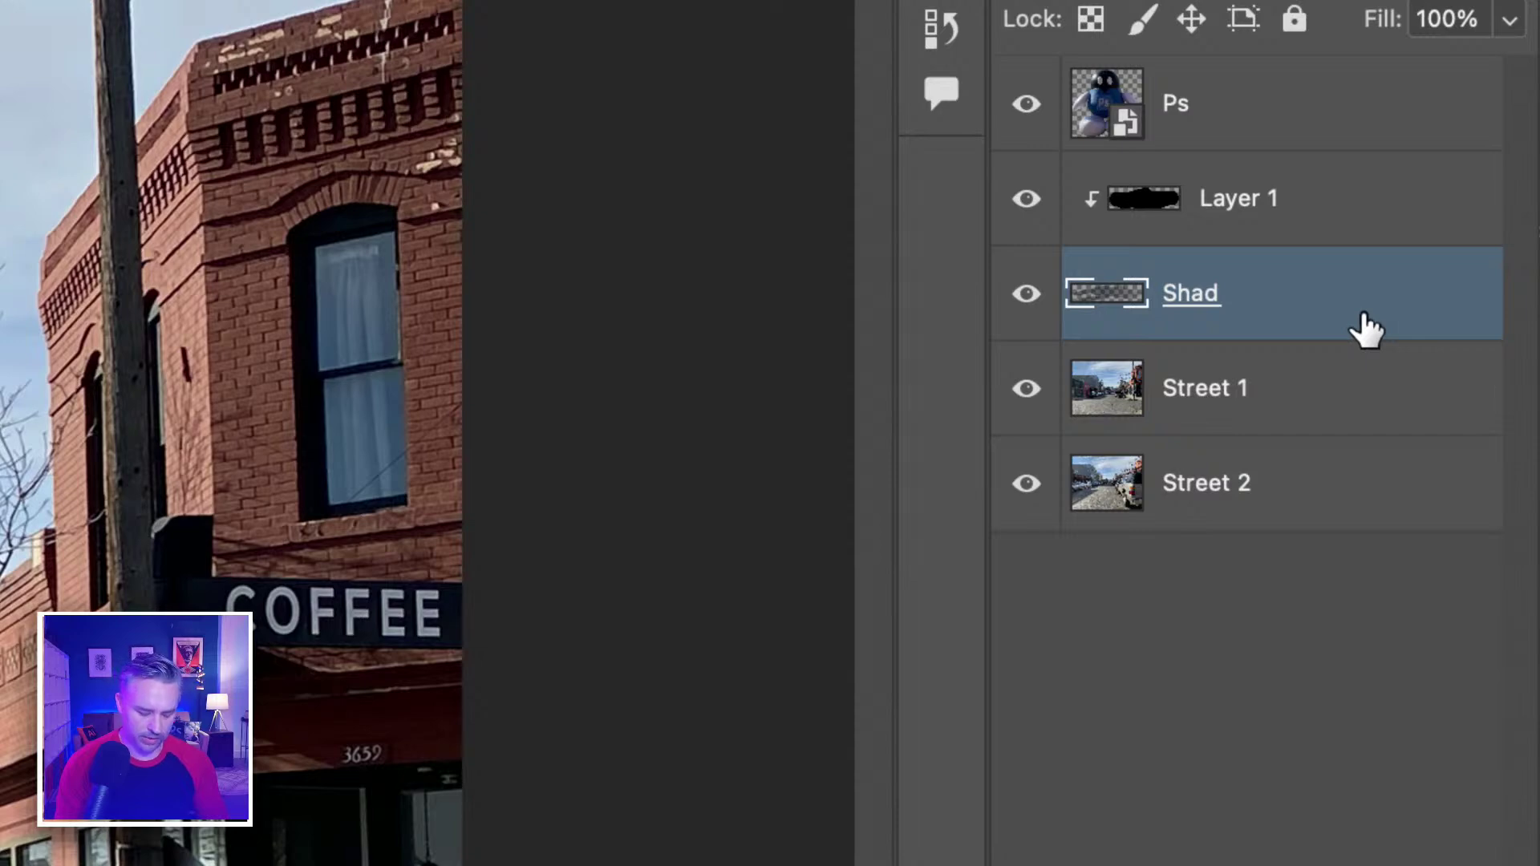
key(super+z)
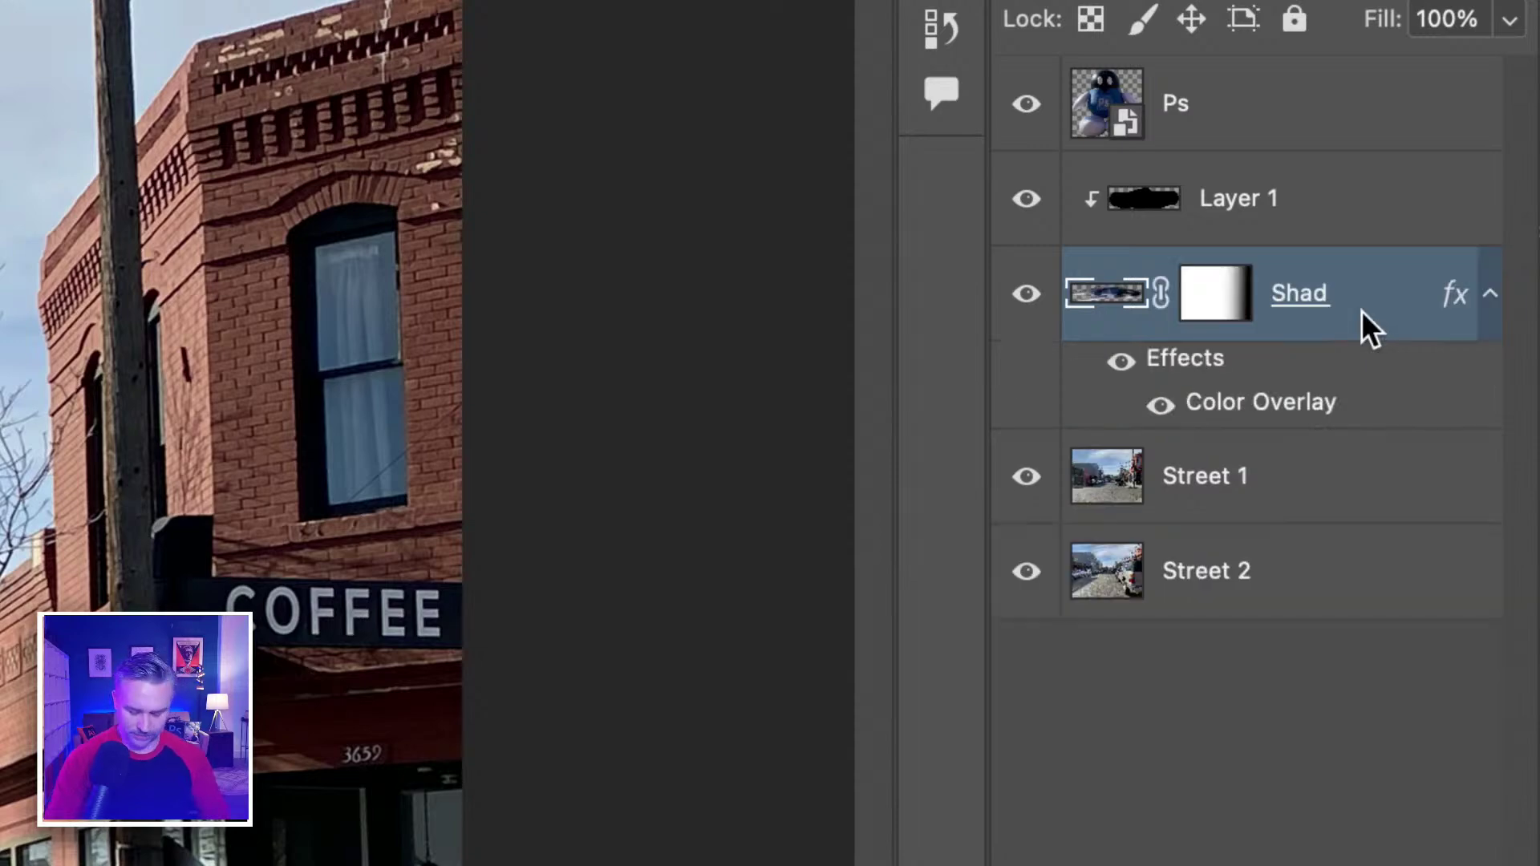
Step: Duplicate the Shad layer, hide the original and Layer 1, and remove the effects and layer mask from the copy
key(super+j)
click(1026, 478)
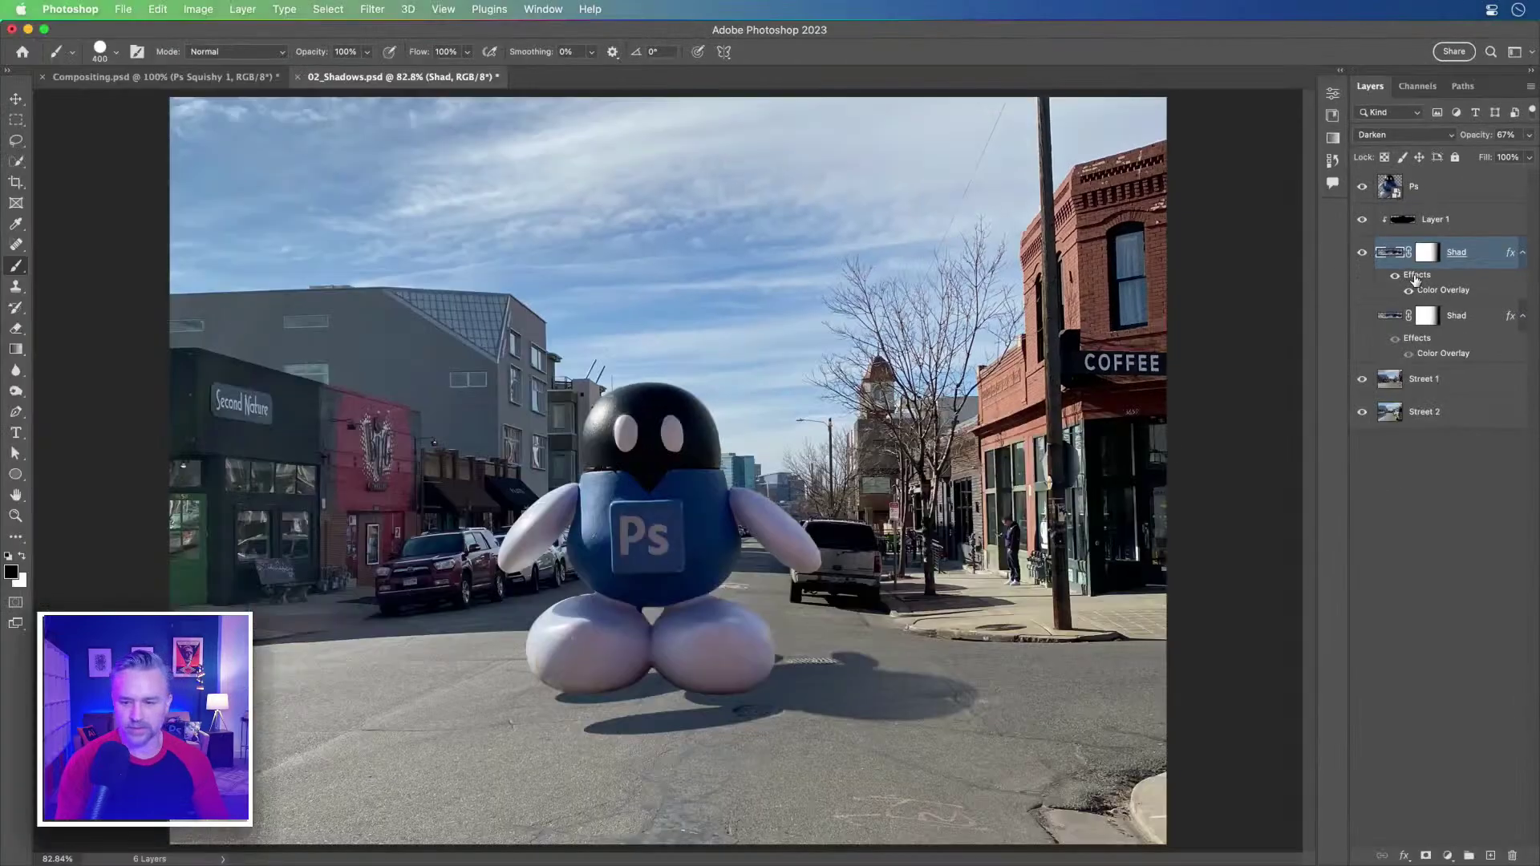
drag(1416, 279, 1514, 854)
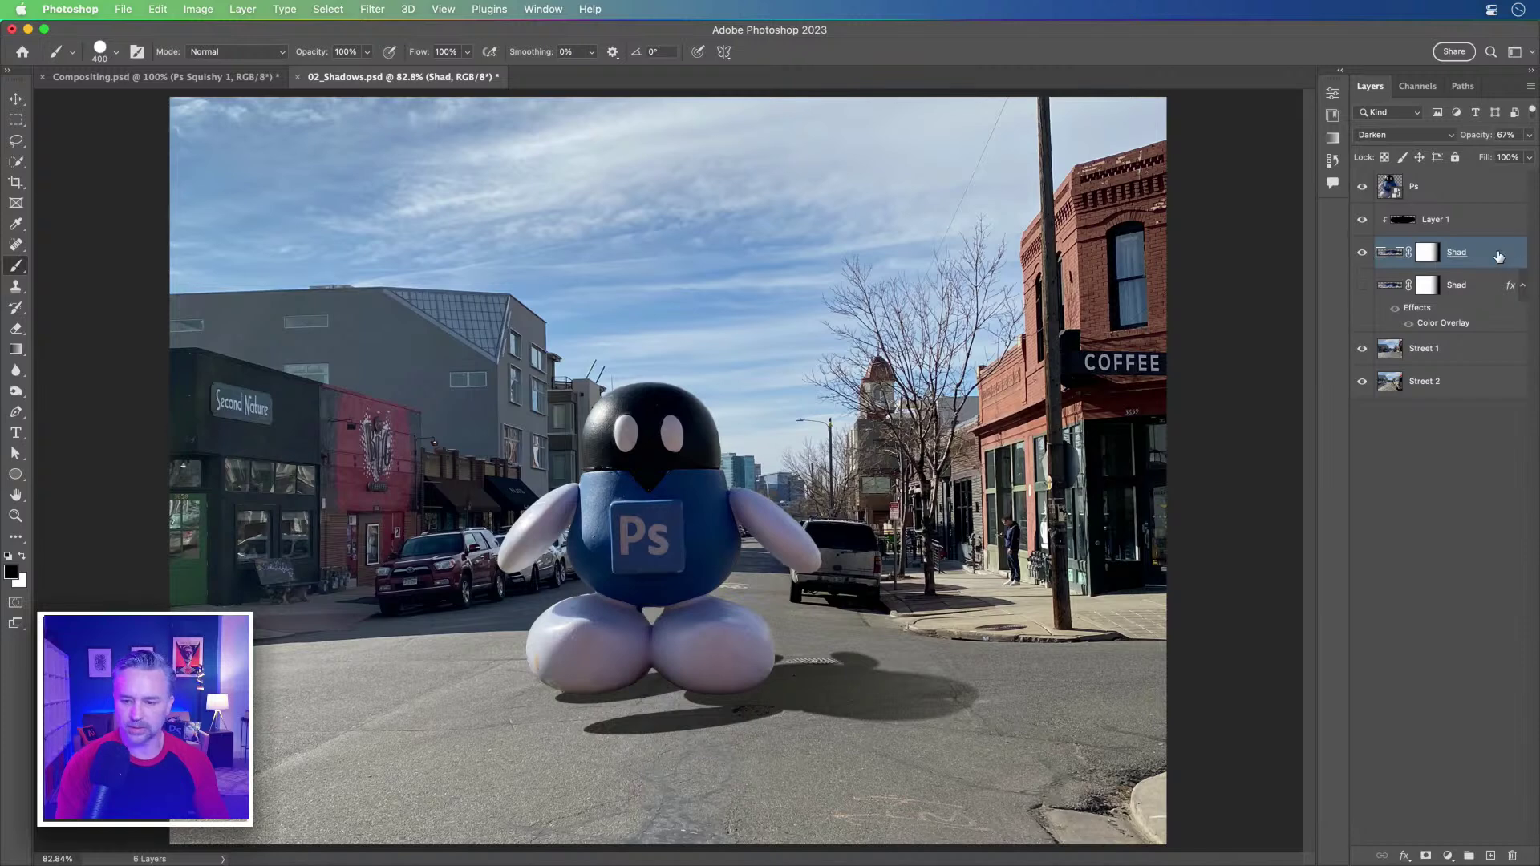
right_click(1418, 254)
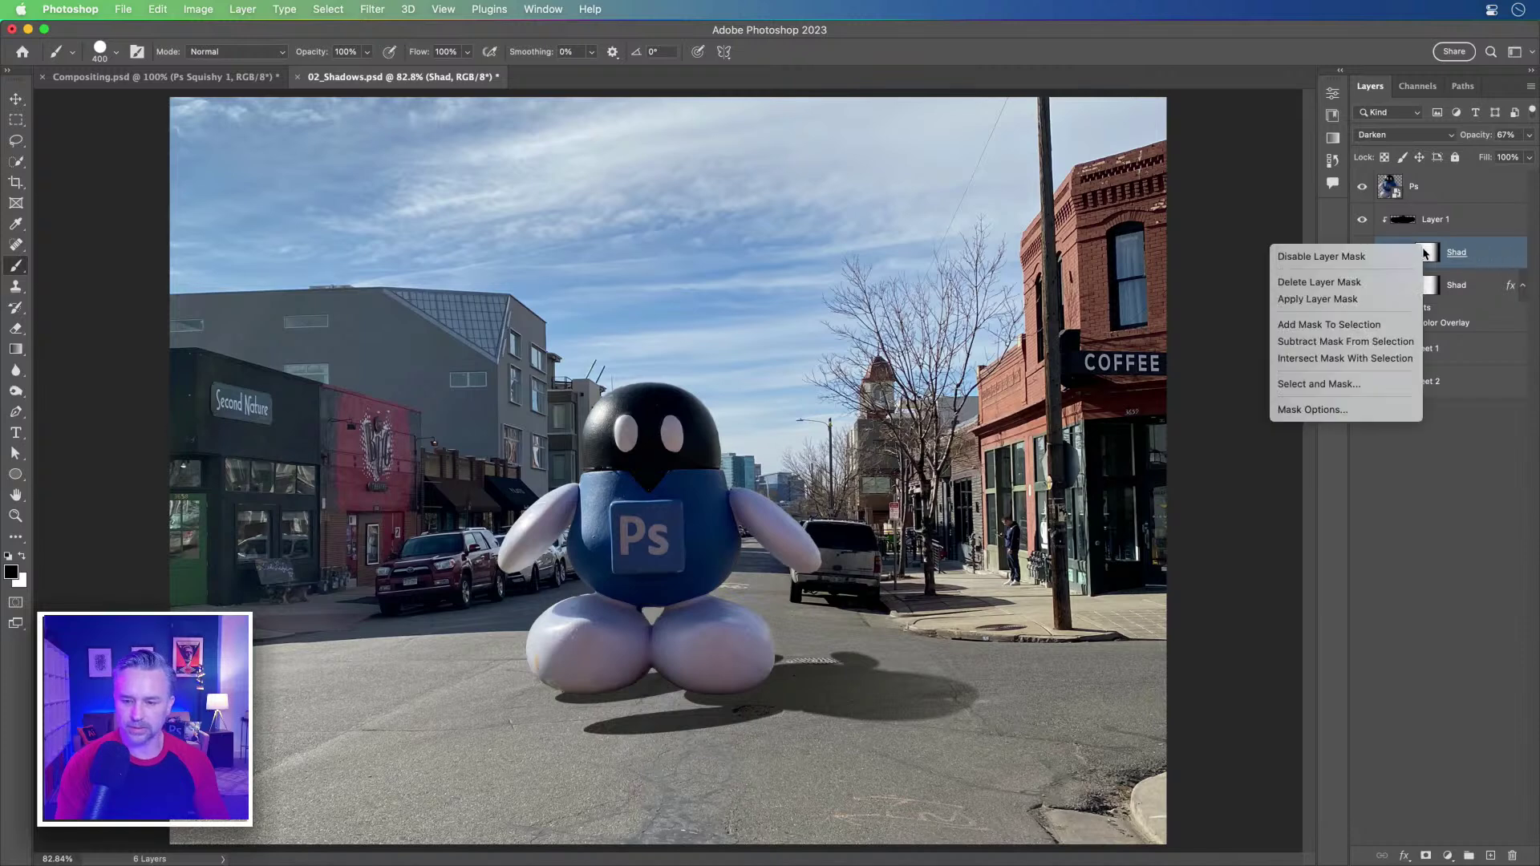
click(1377, 282)
click(1363, 221)
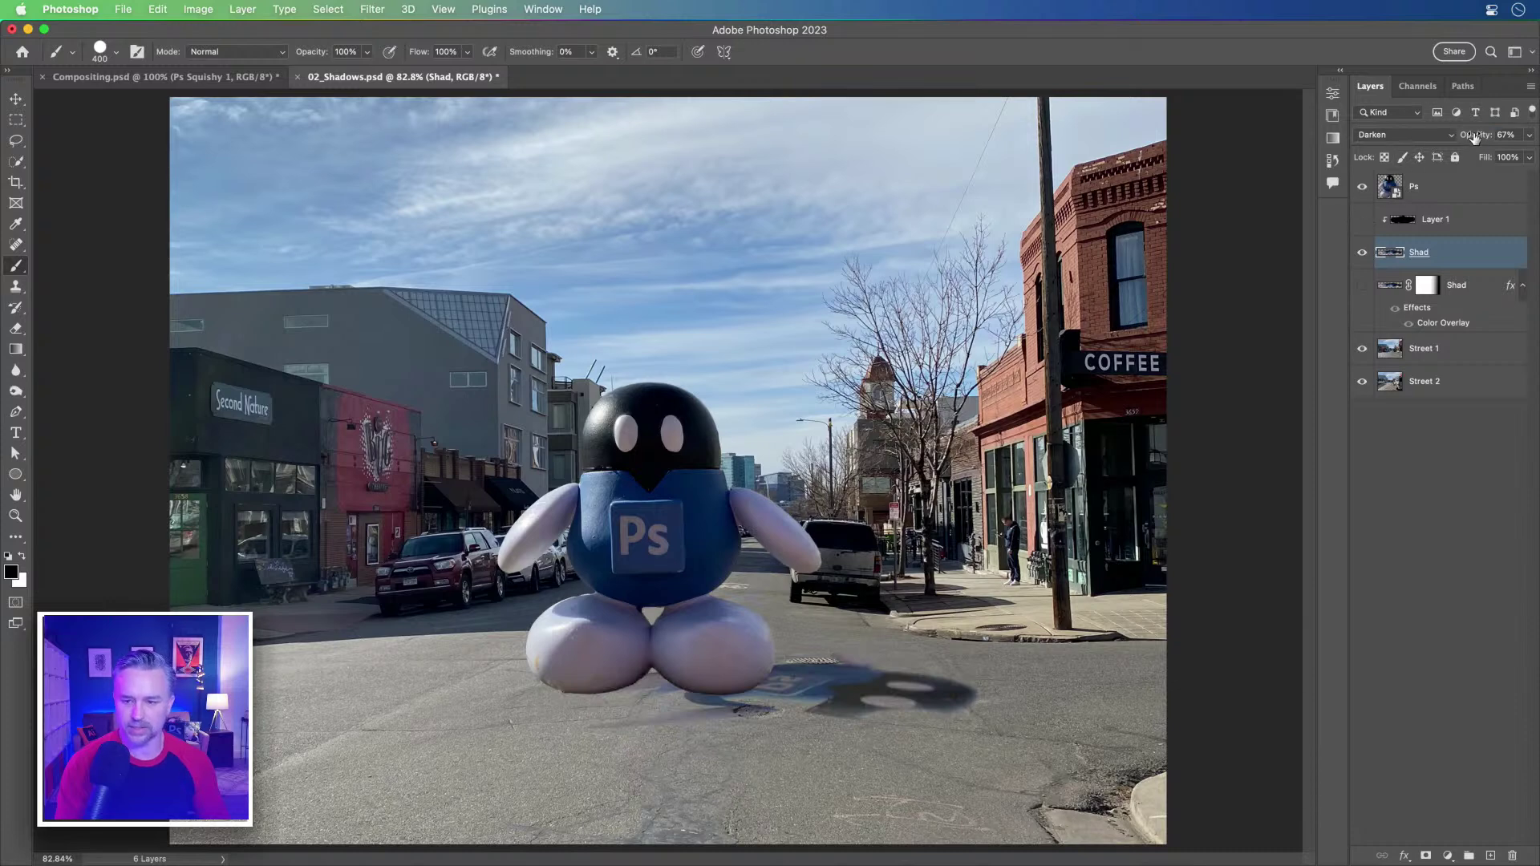
Step: Set the Shad copy's opacity to 100% and its blend mode to Normal
drag(1475, 138, 1508, 138)
click(1378, 138)
click(1377, 96)
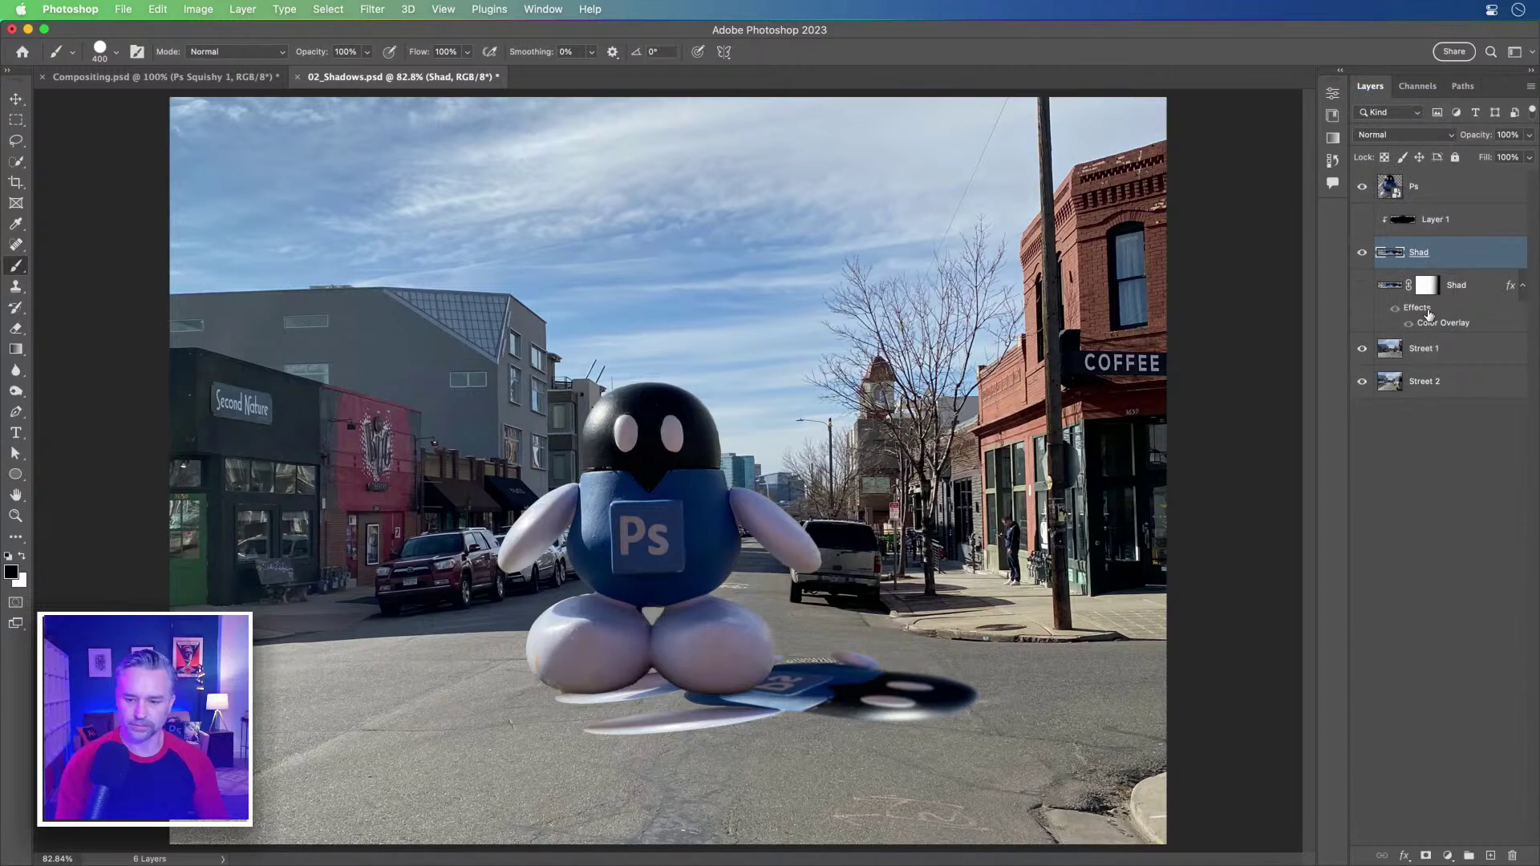
Step: Copy the original Shad layer's effects onto the upper Shad copy and rasterize the copy's layer style
drag(1432, 324, 1456, 259)
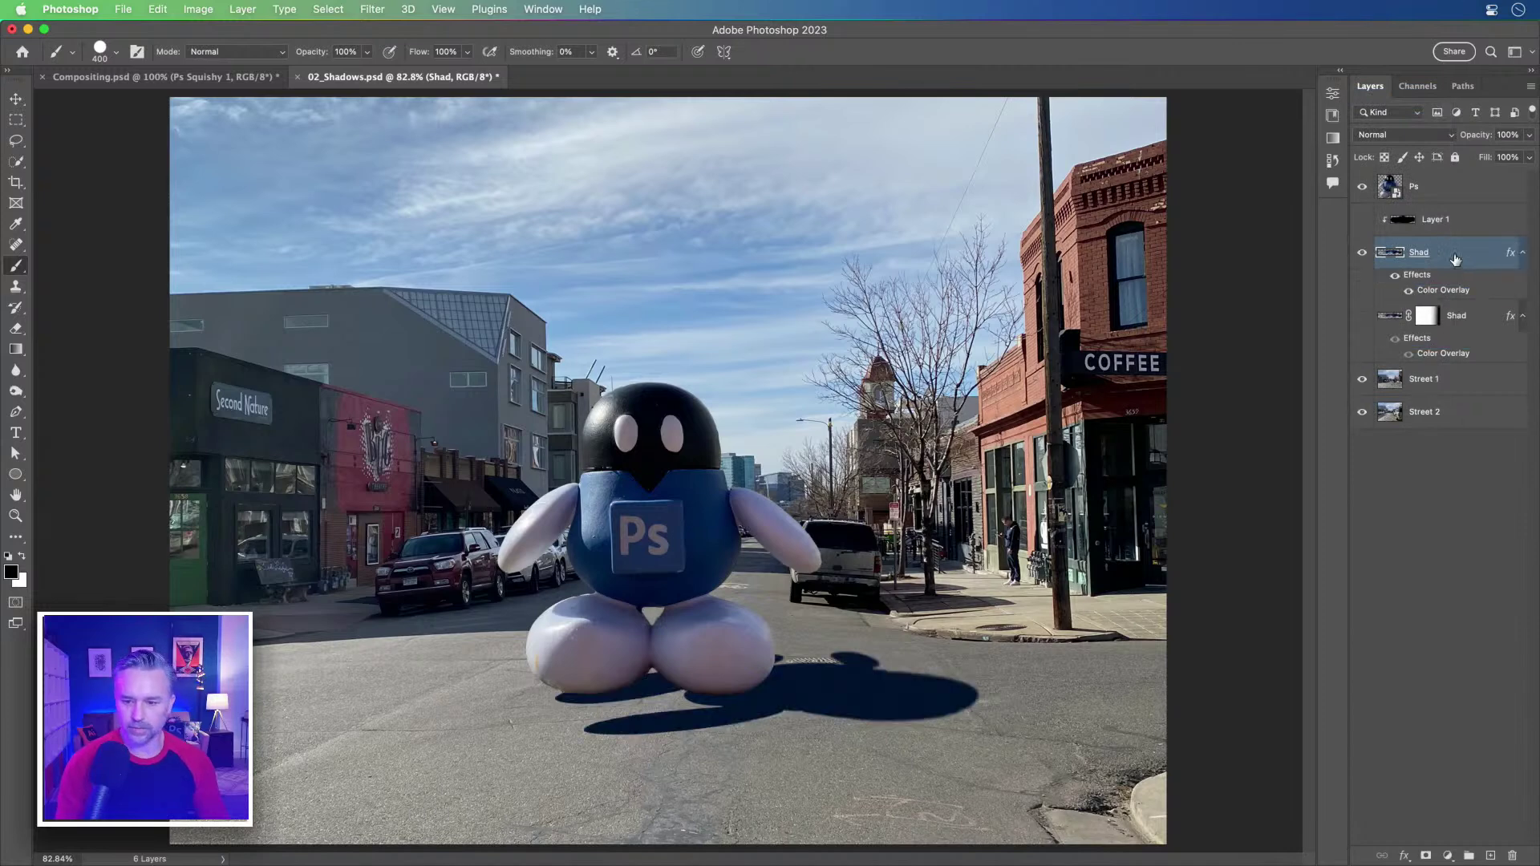
right_click(1456, 263)
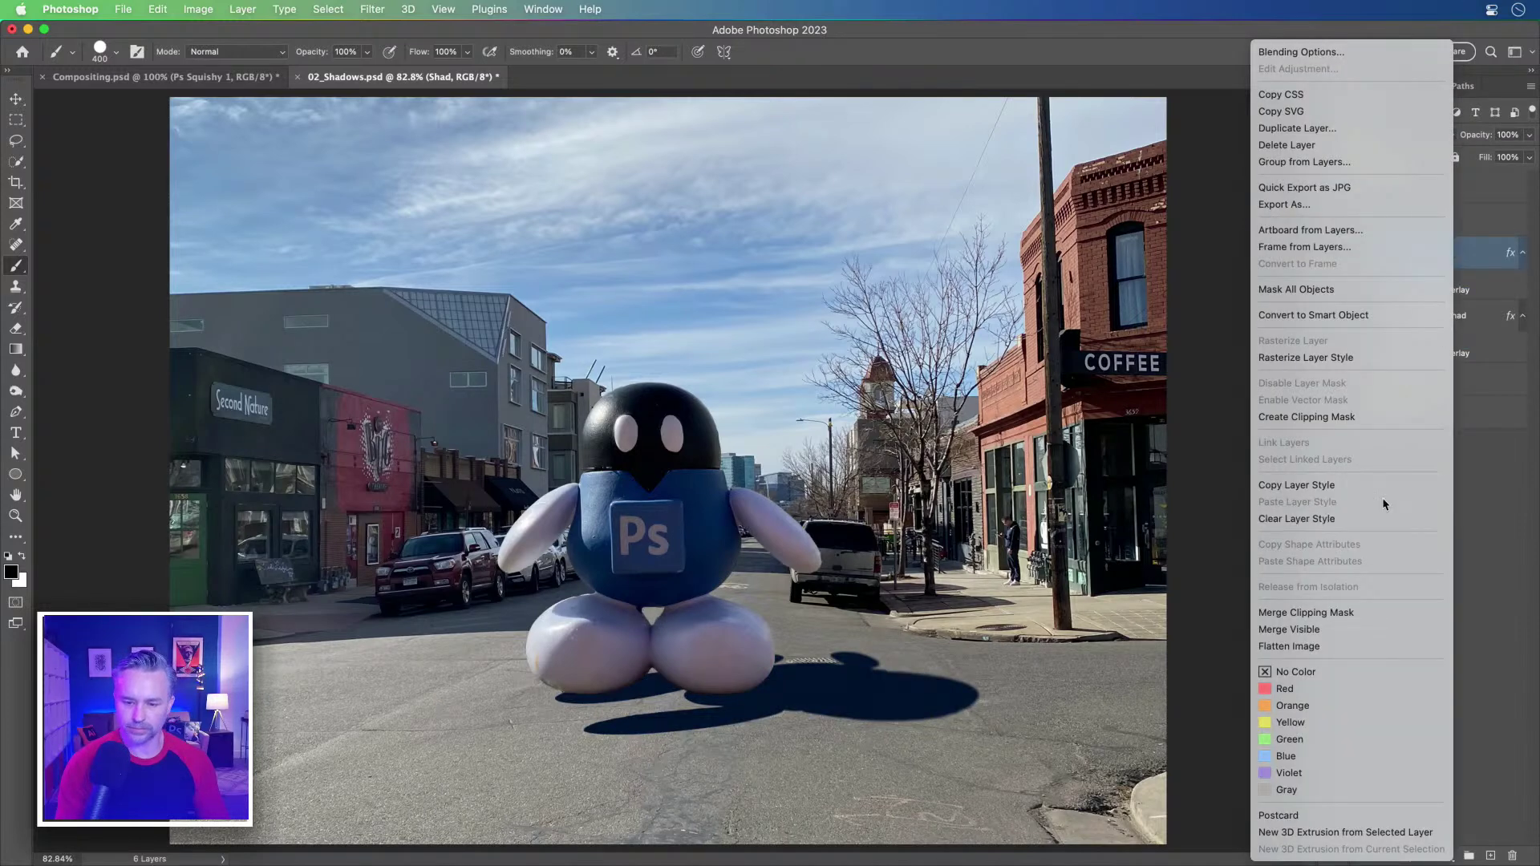
click(1376, 358)
click(1362, 255)
click(1362, 255)
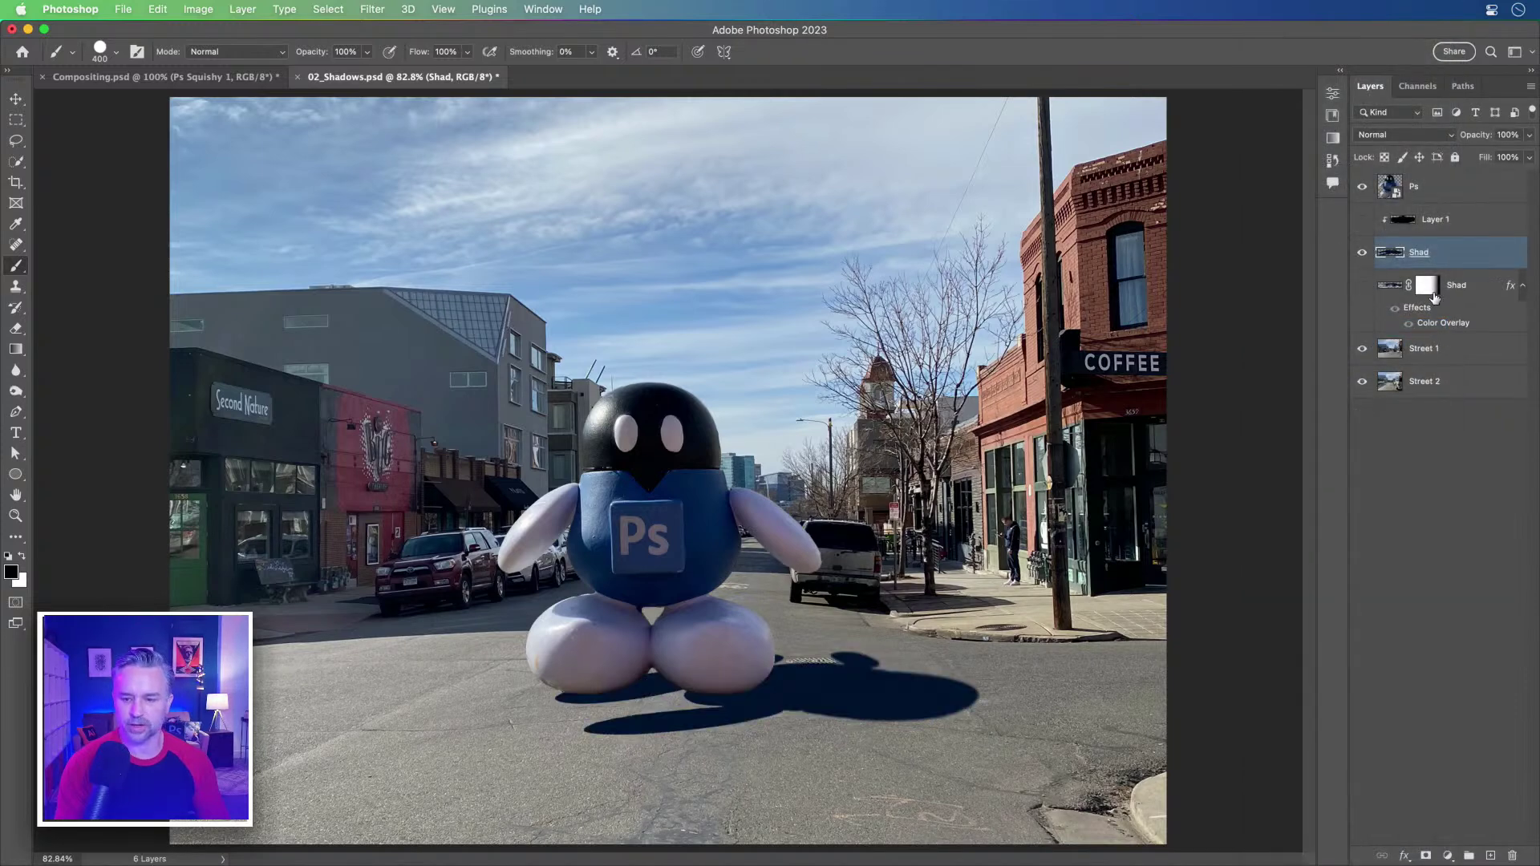
Step: Copy the gradient layer mask from the hidden Shad layer onto the rasterized Shad copy
drag(1427, 291, 1438, 256)
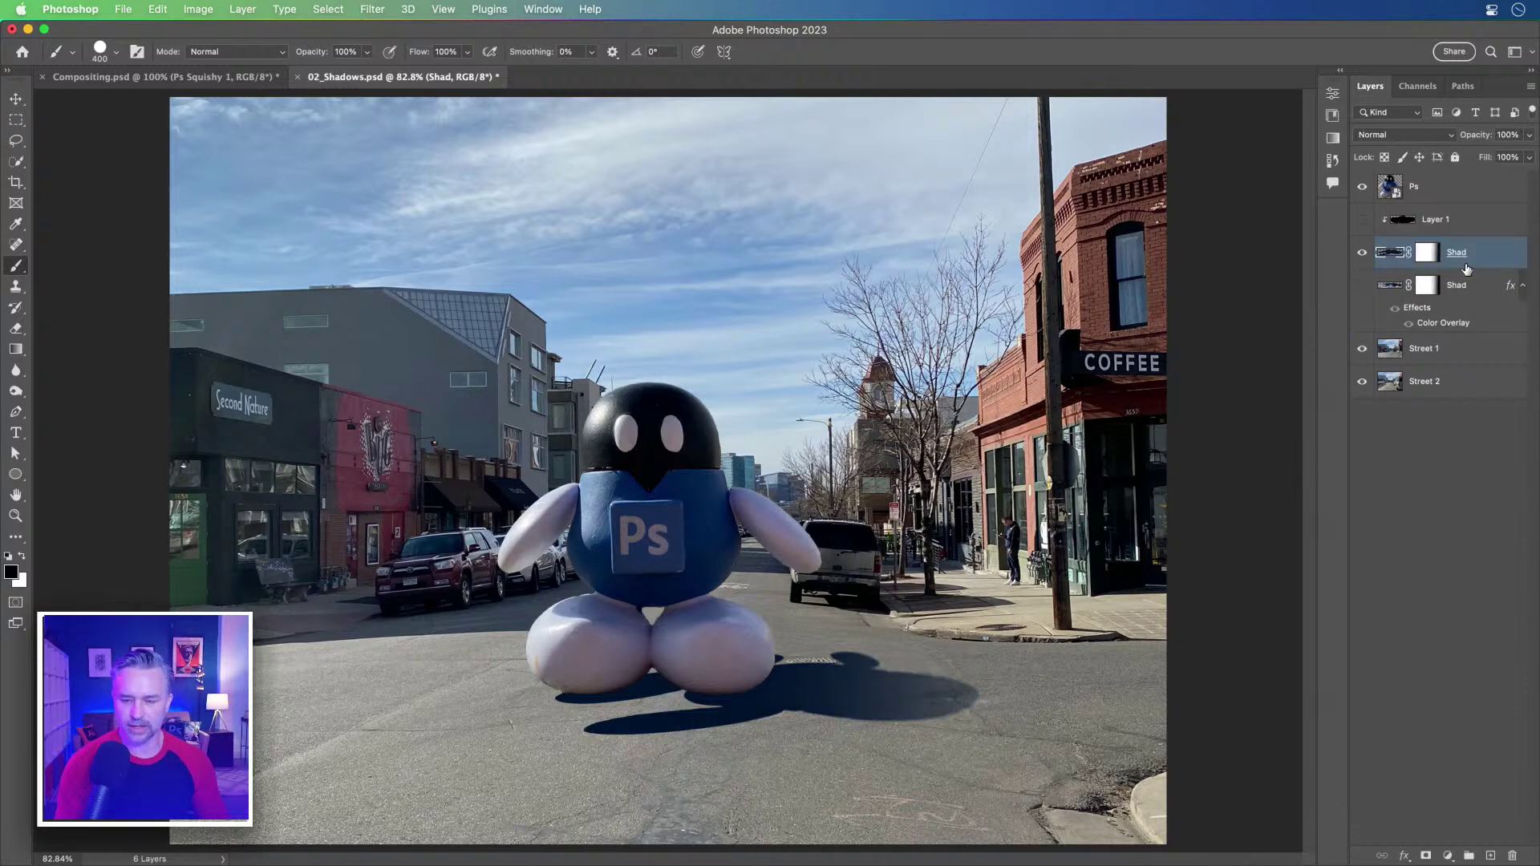
click(1454, 293)
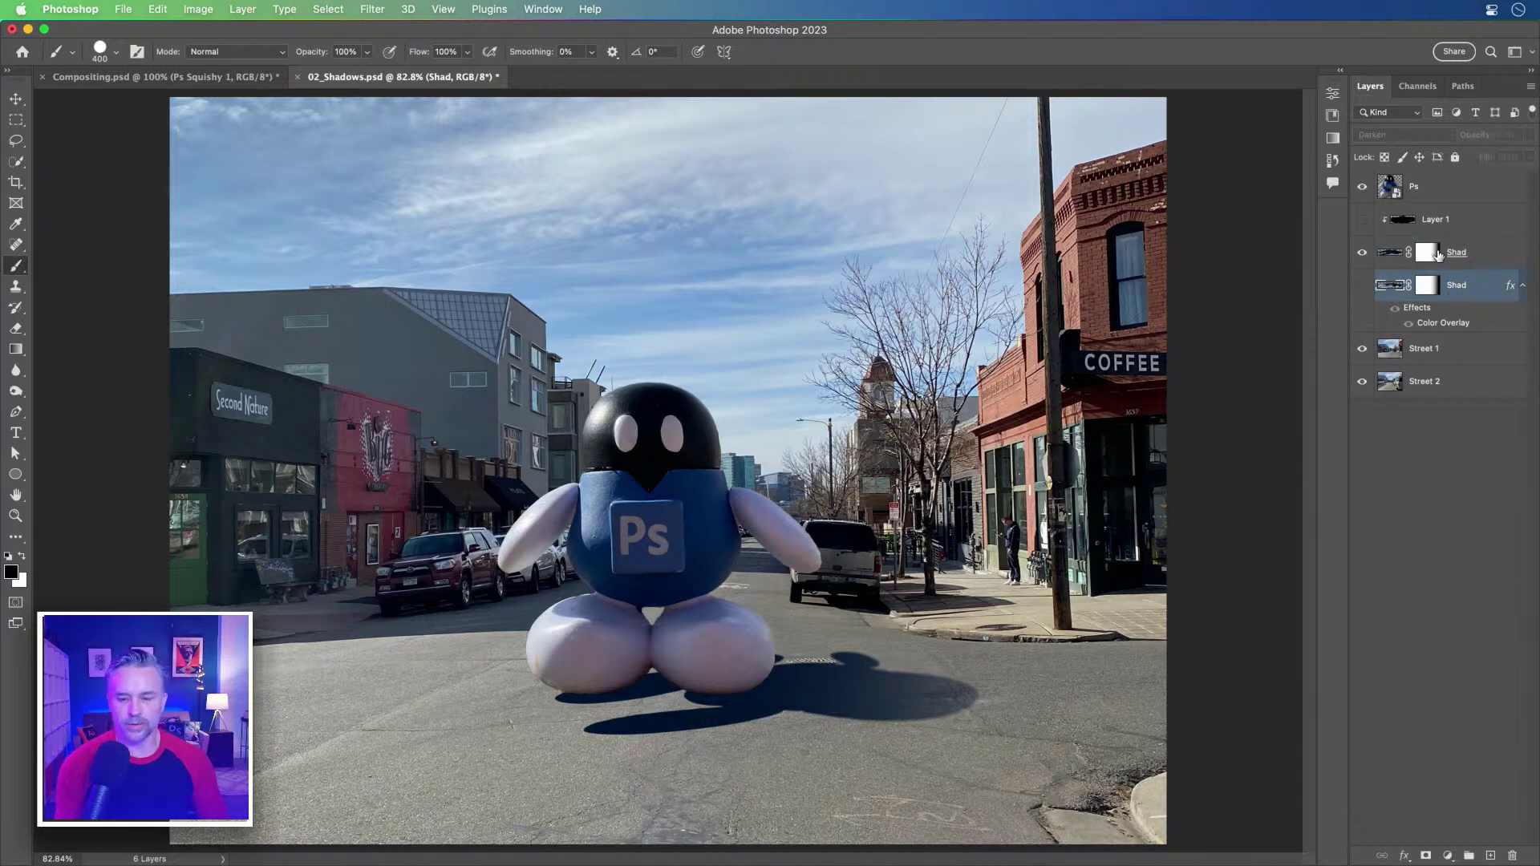
click(1485, 267)
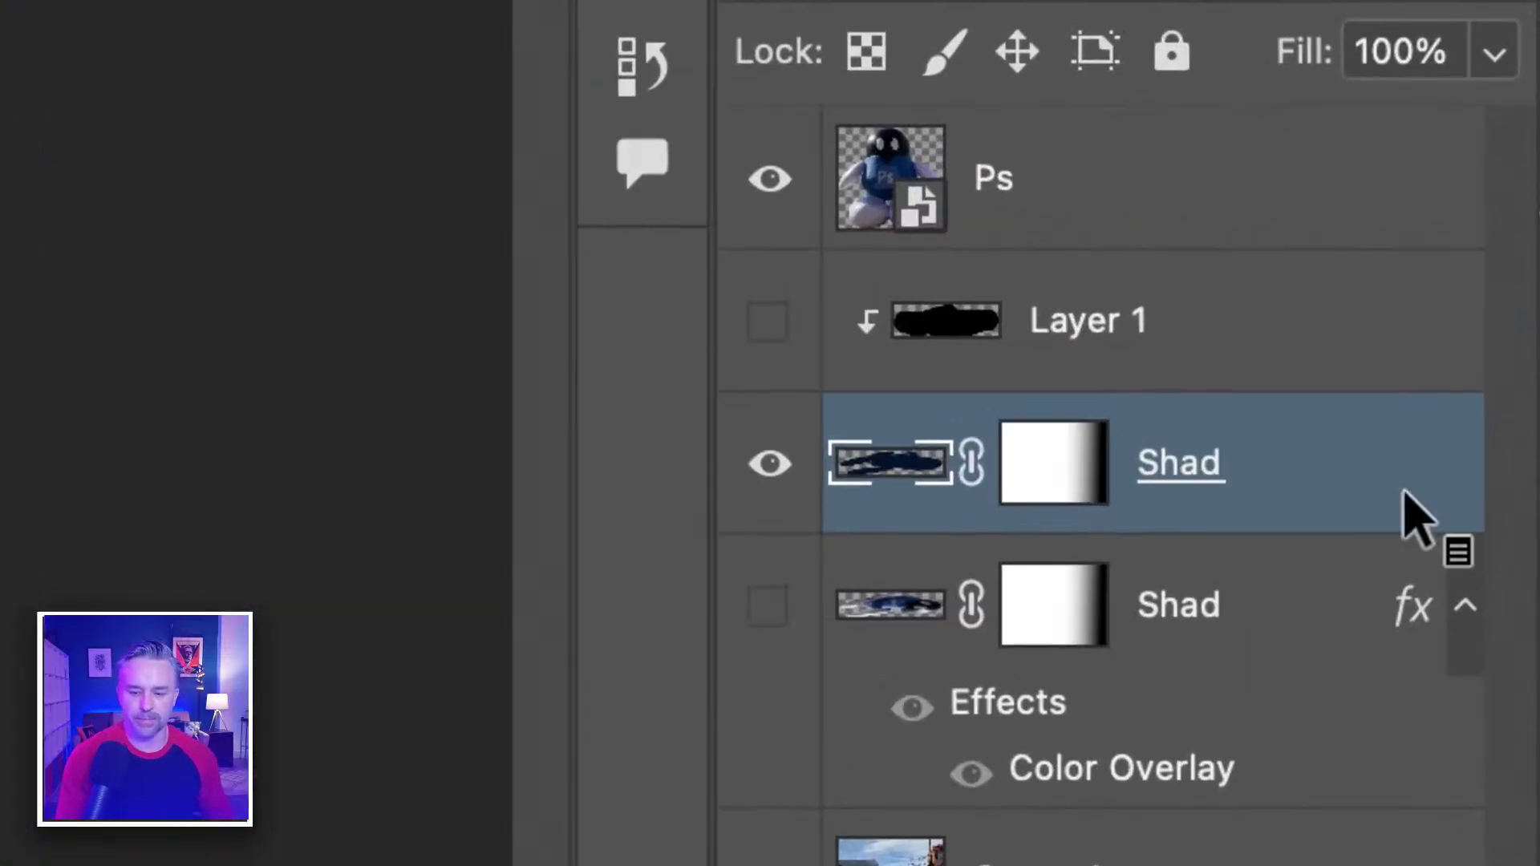
Step: Show Layer 1 and softly erase its black away from the feet with the Eraser, reducing the eraser size to 250
click(767, 325)
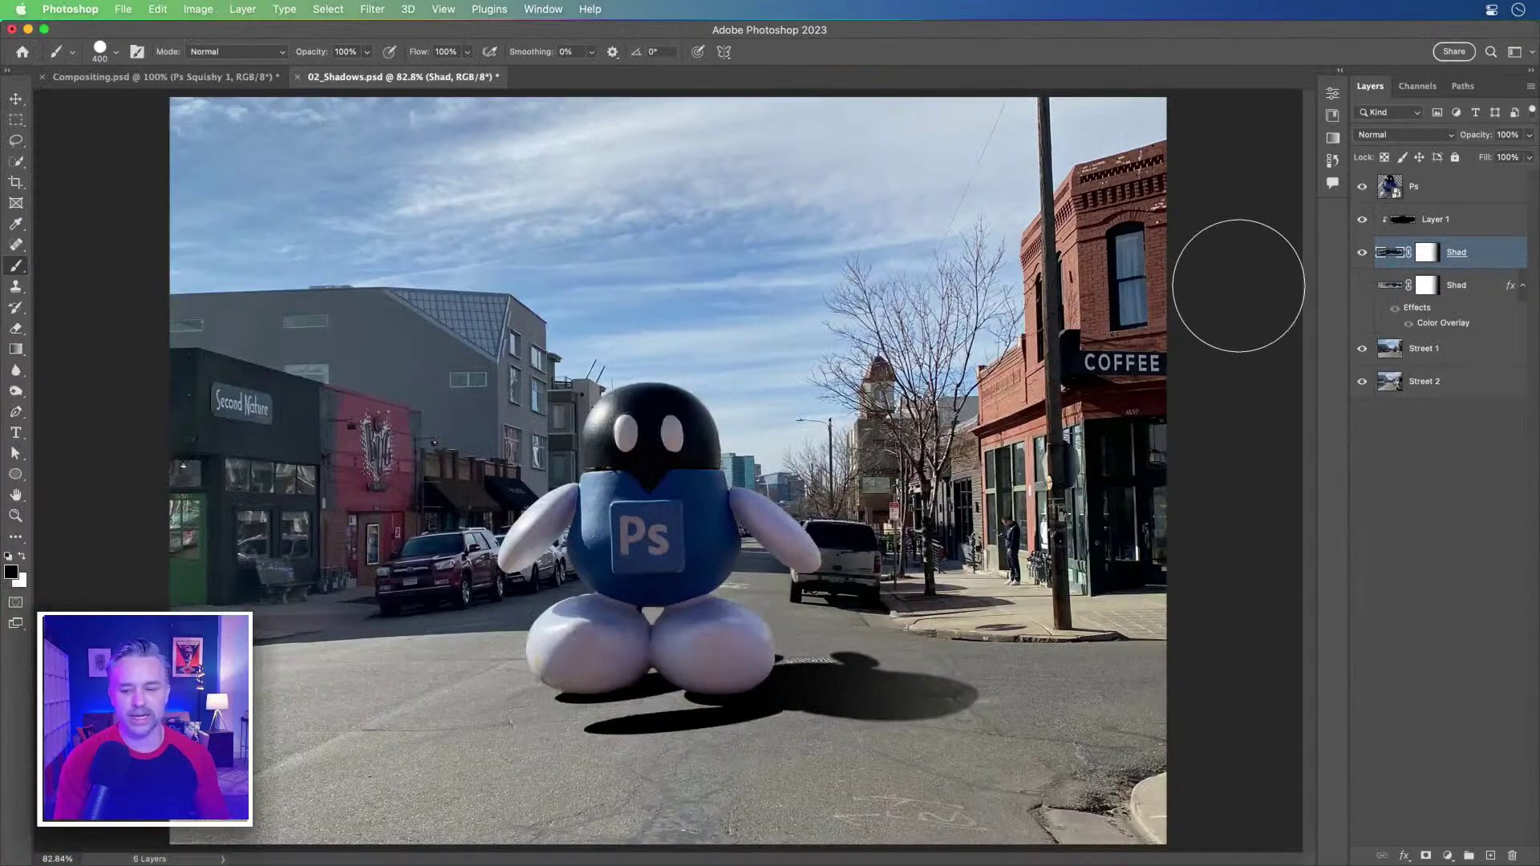
click(1406, 225)
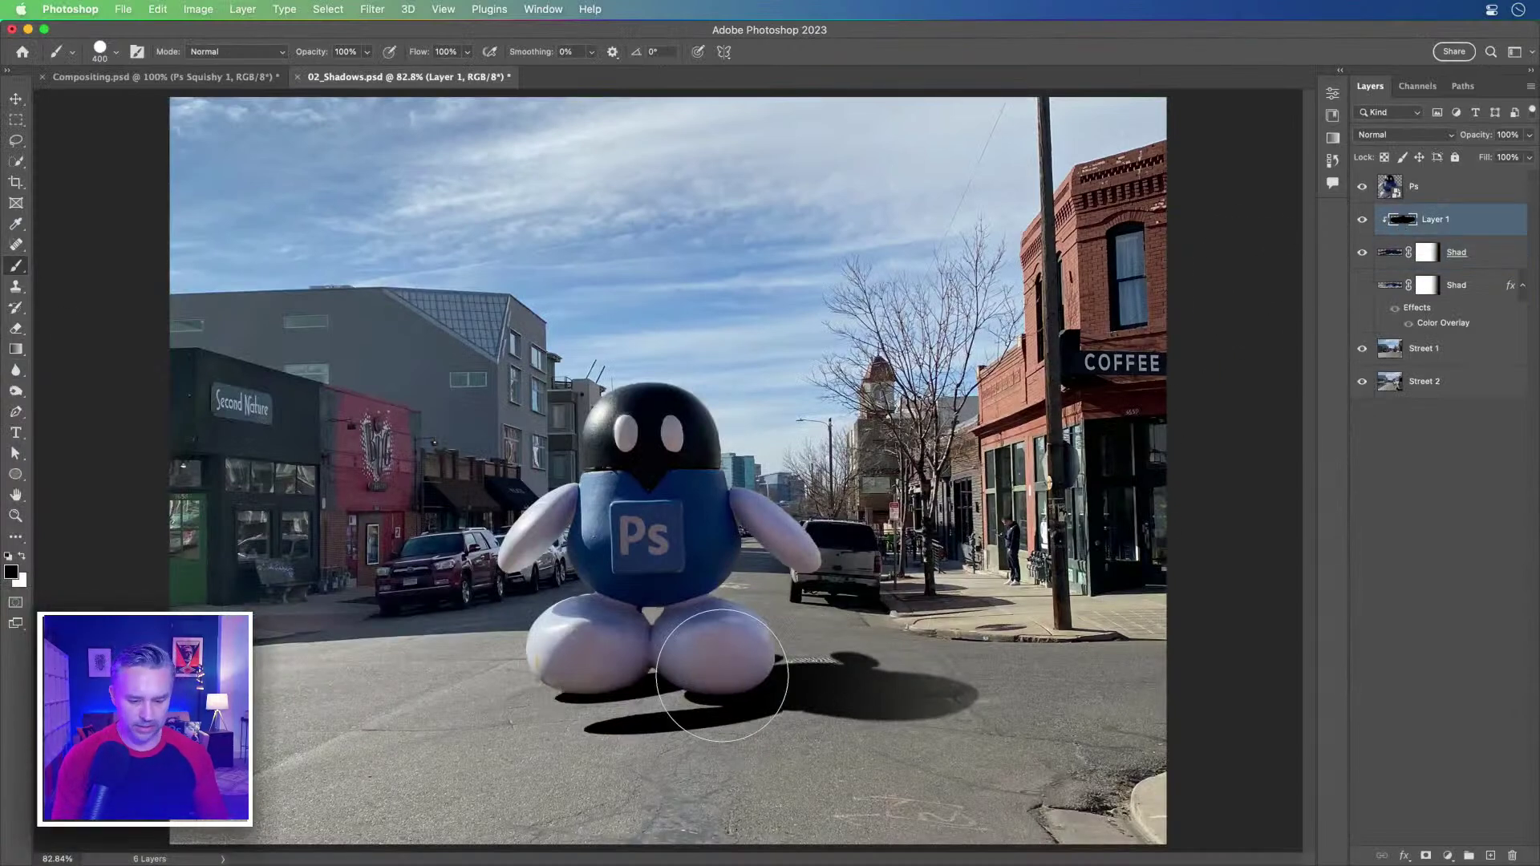
click(15, 330)
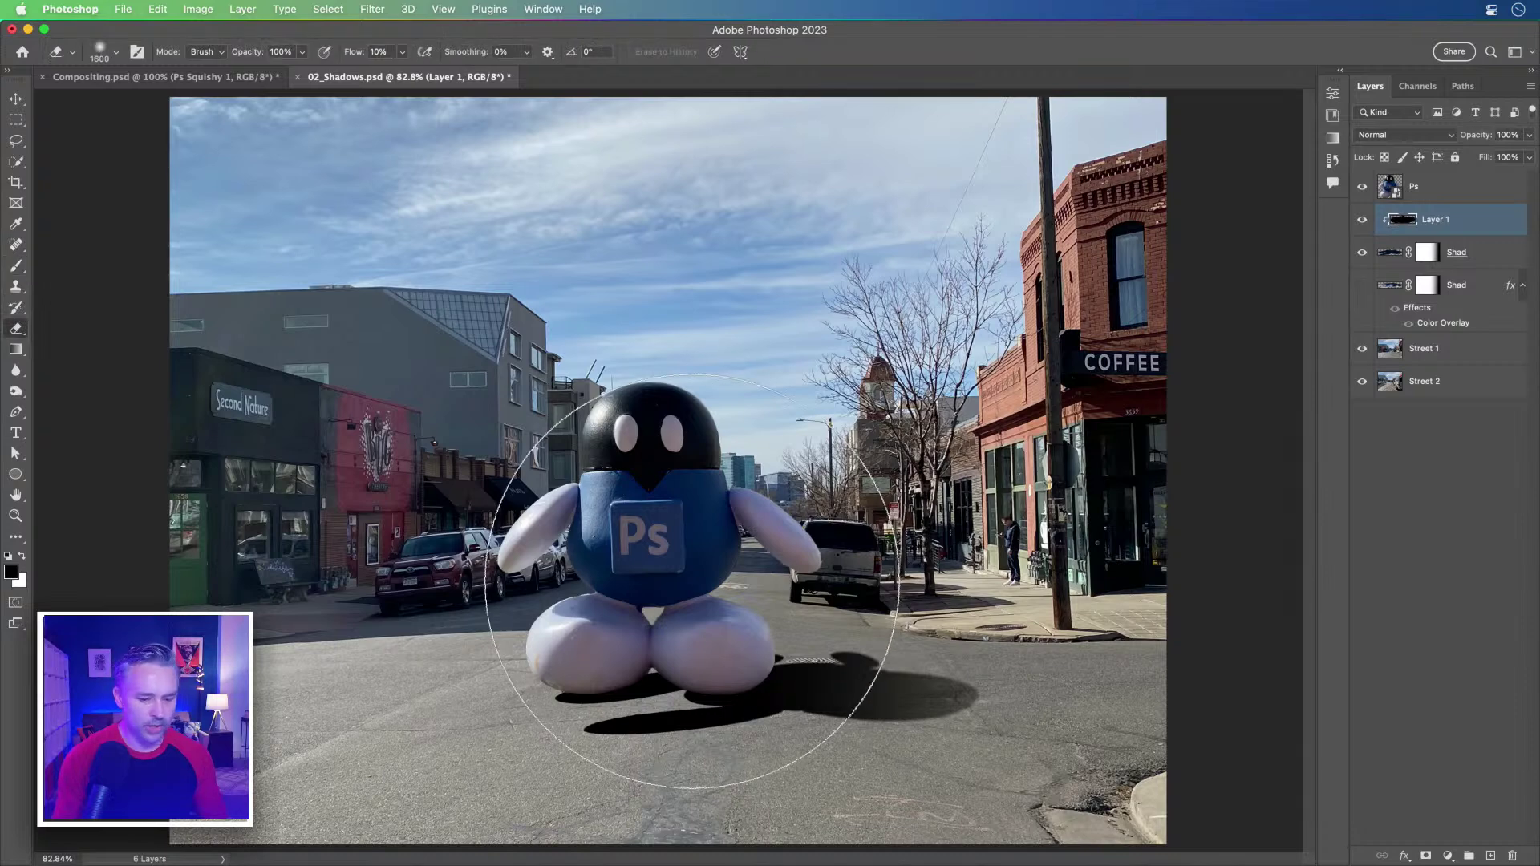
key(bracketleft)
key(bracketleft)
key(bracketleft)
key(bracketleft)
key(bracketleft)
key(bracketleft)
key(bracketleft)
key(bracketleft)
key(bracketleft)
key(bracketleft)
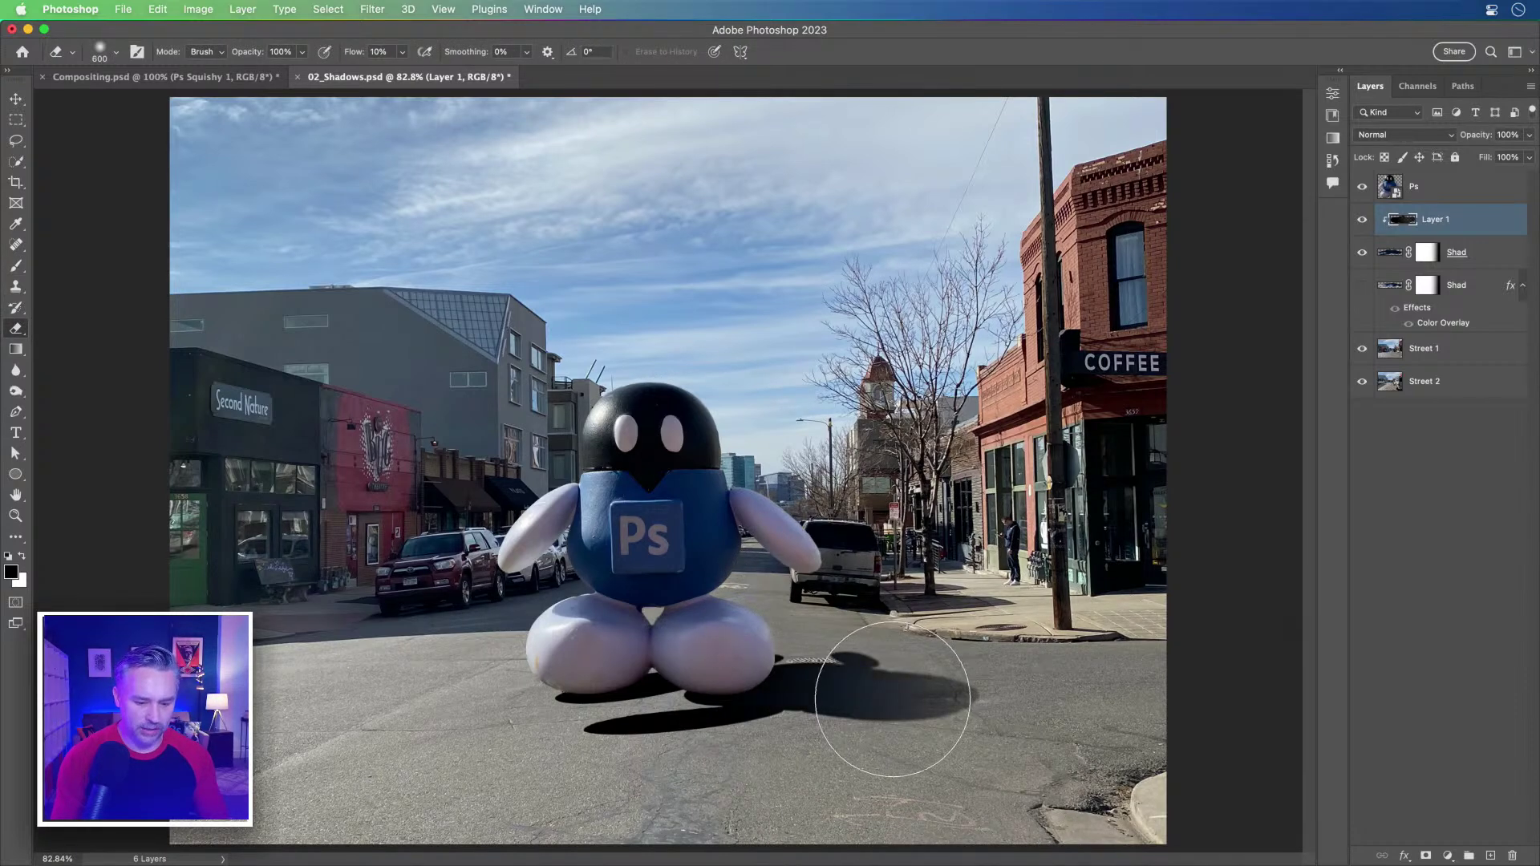
key(bracketleft)
key(bracketleft)
key(bracketleft)
key(bracketleft)
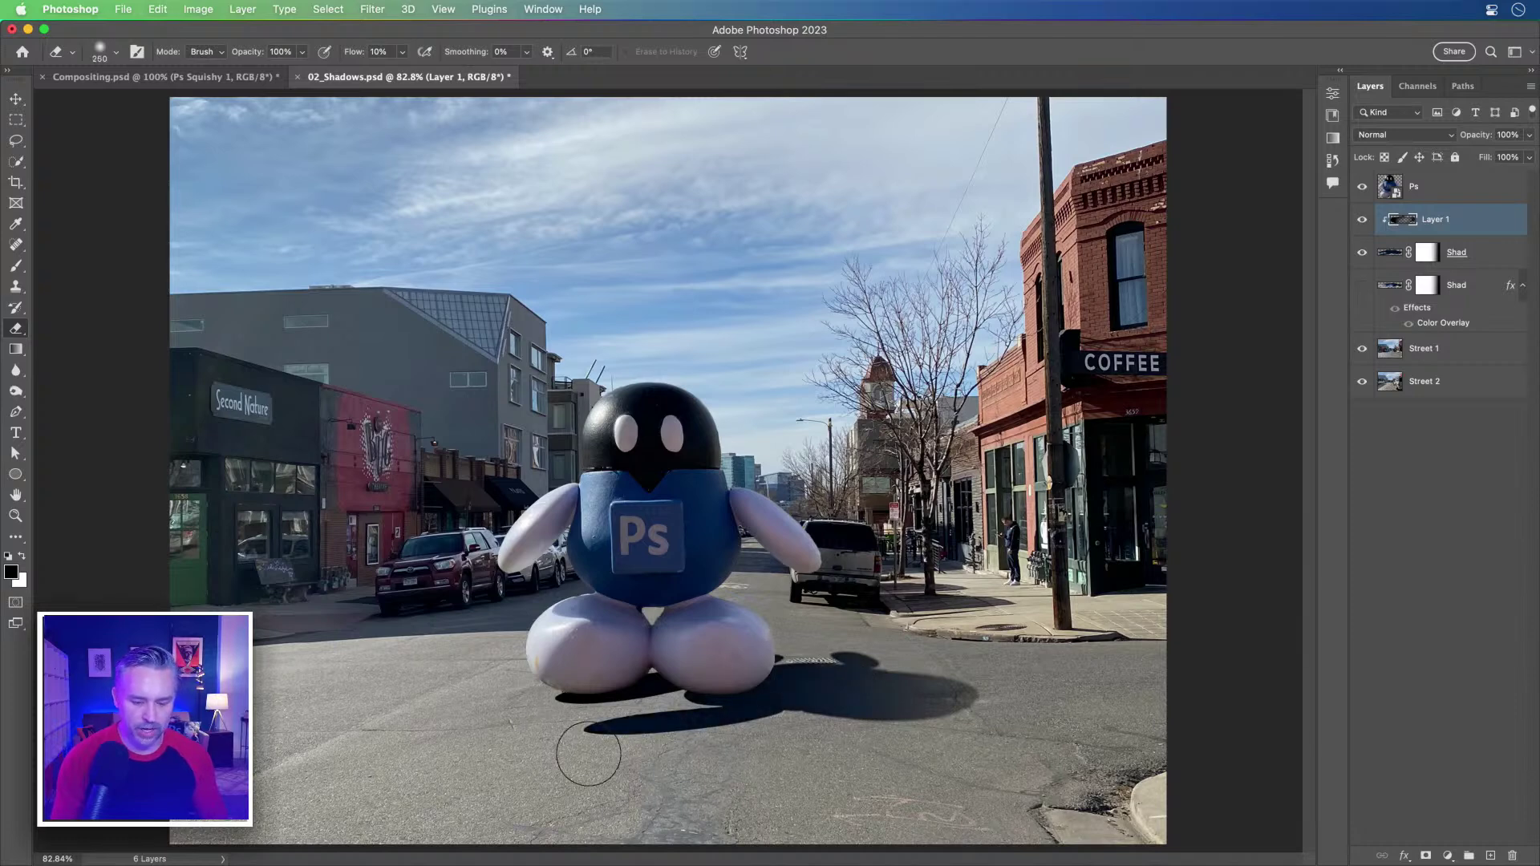
Step: Lower the rasterized Shad copy's opacity to 89%
click(1474, 253)
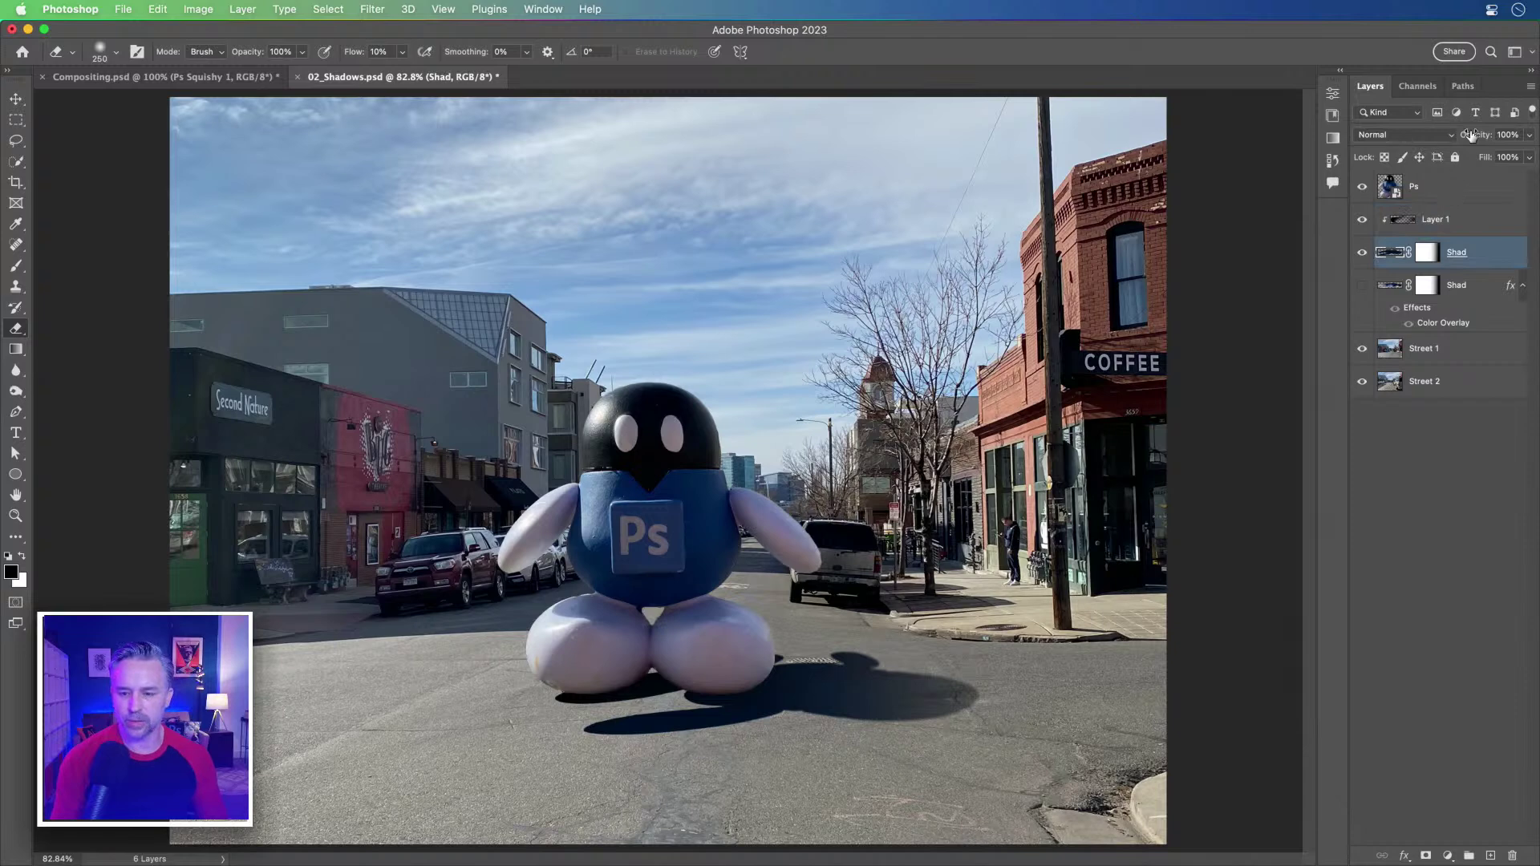
drag(1468, 139, 1467, 140)
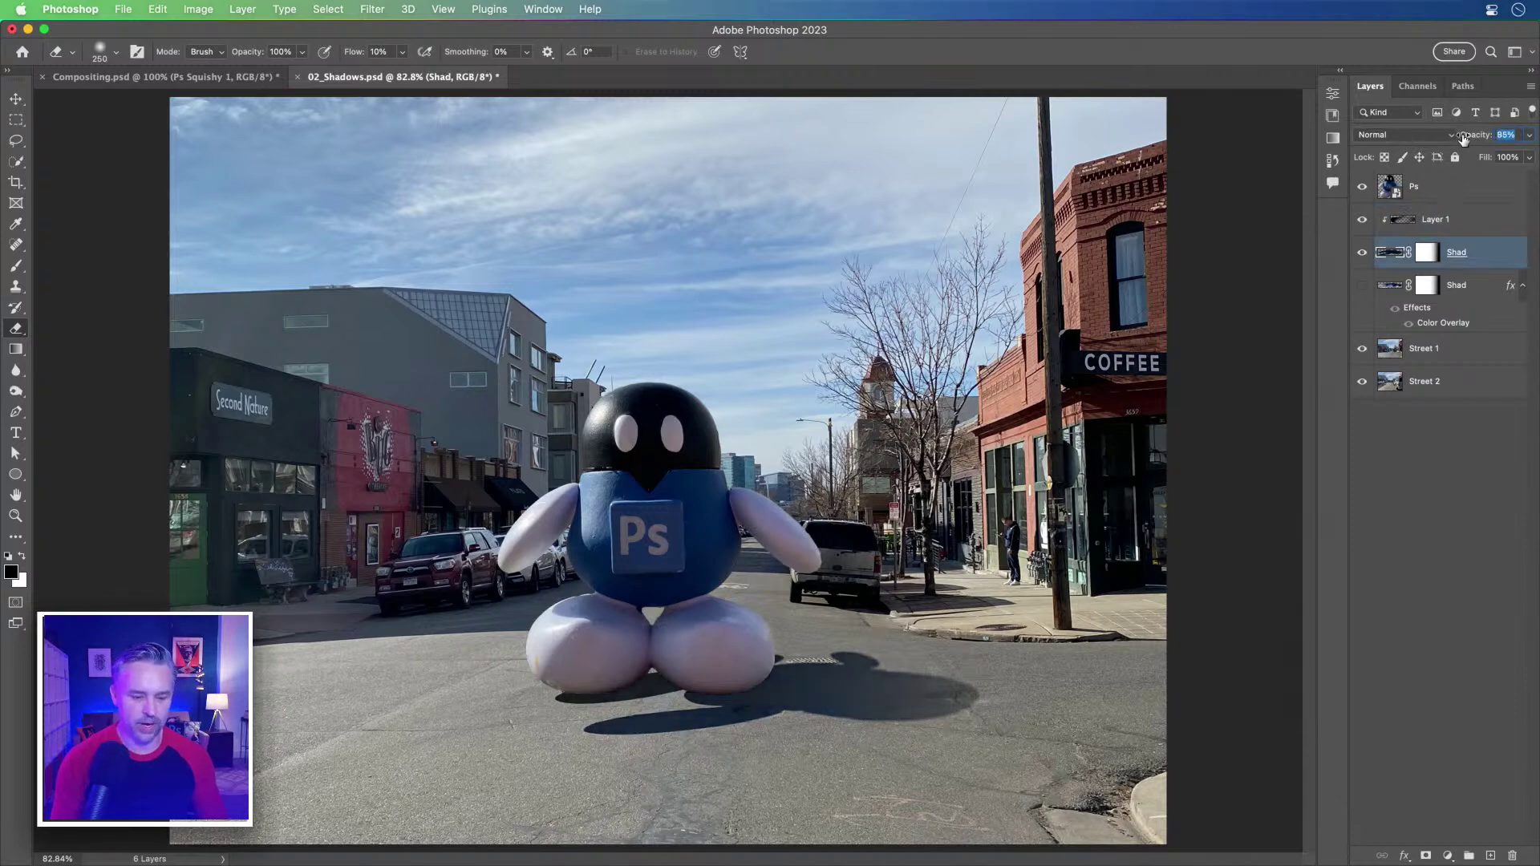
click(1437, 221)
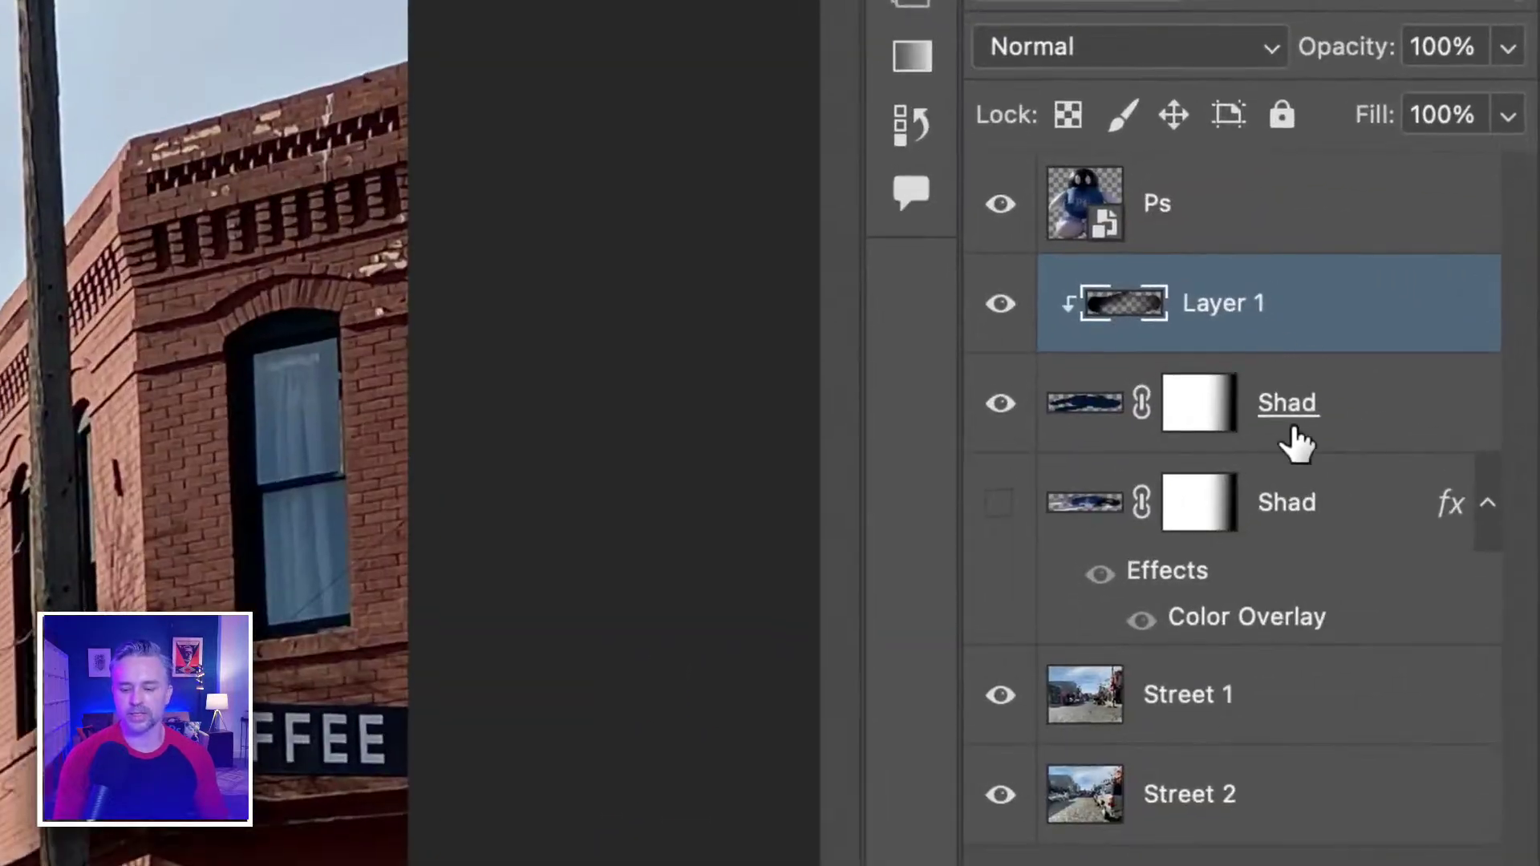
click(1287, 407)
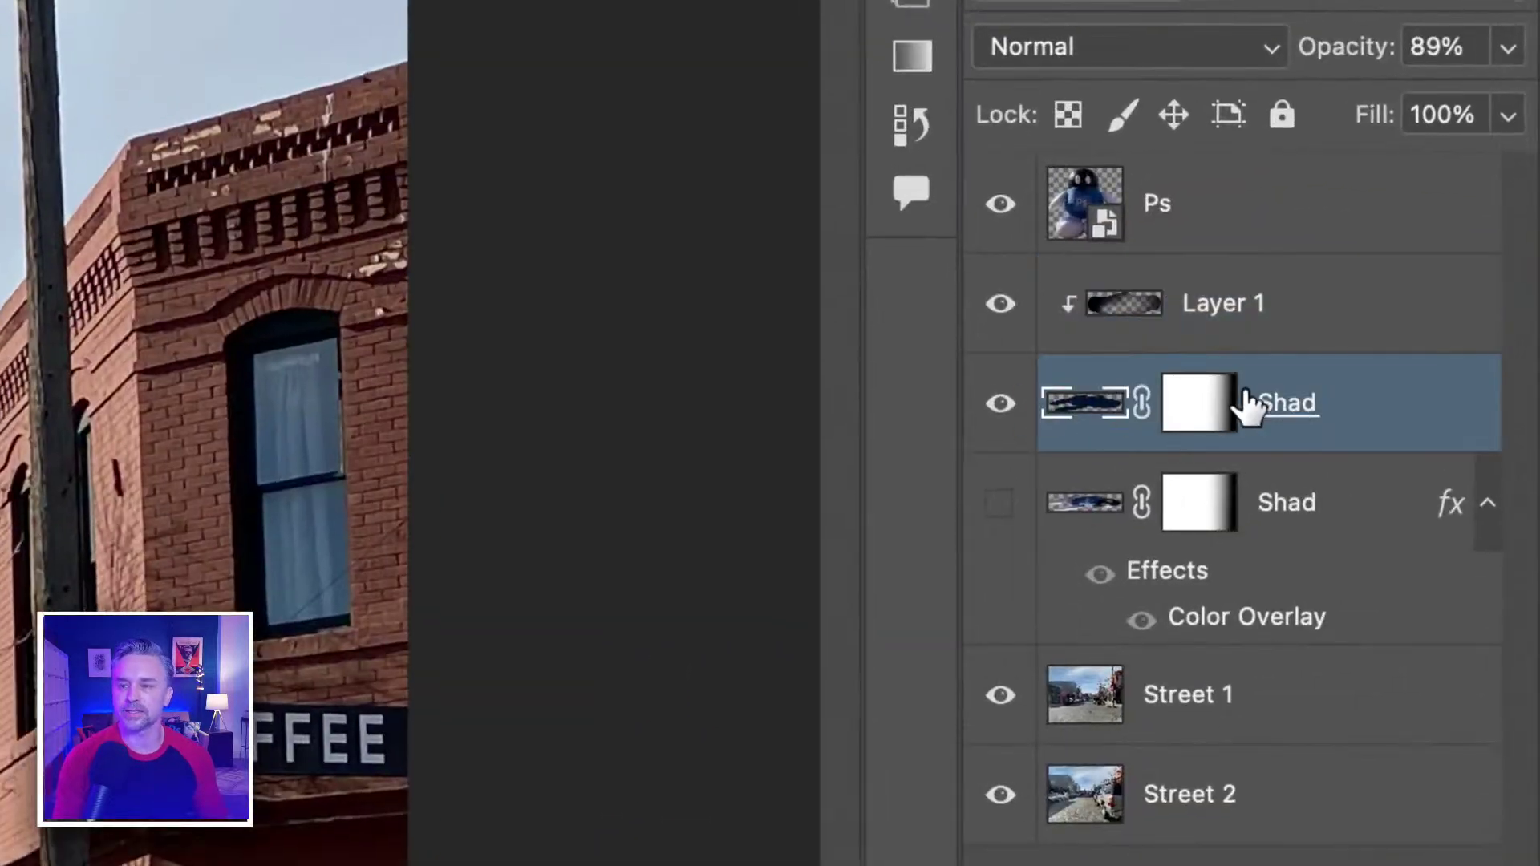
click(1331, 322)
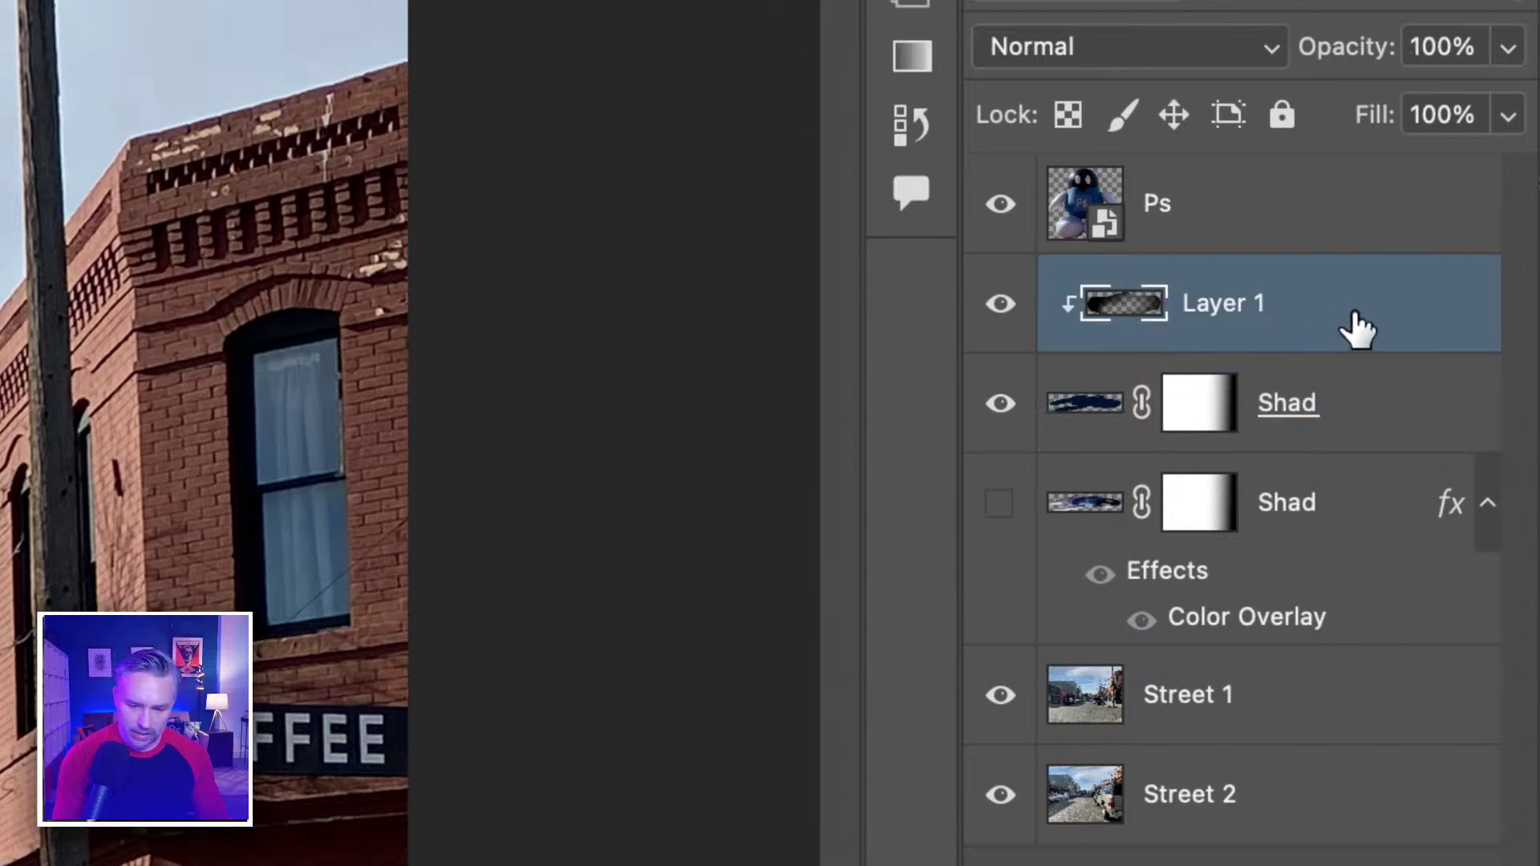
Step: Delete the rasterized Shad copy and show the original Shad layer
click(1293, 408)
key(Delete)
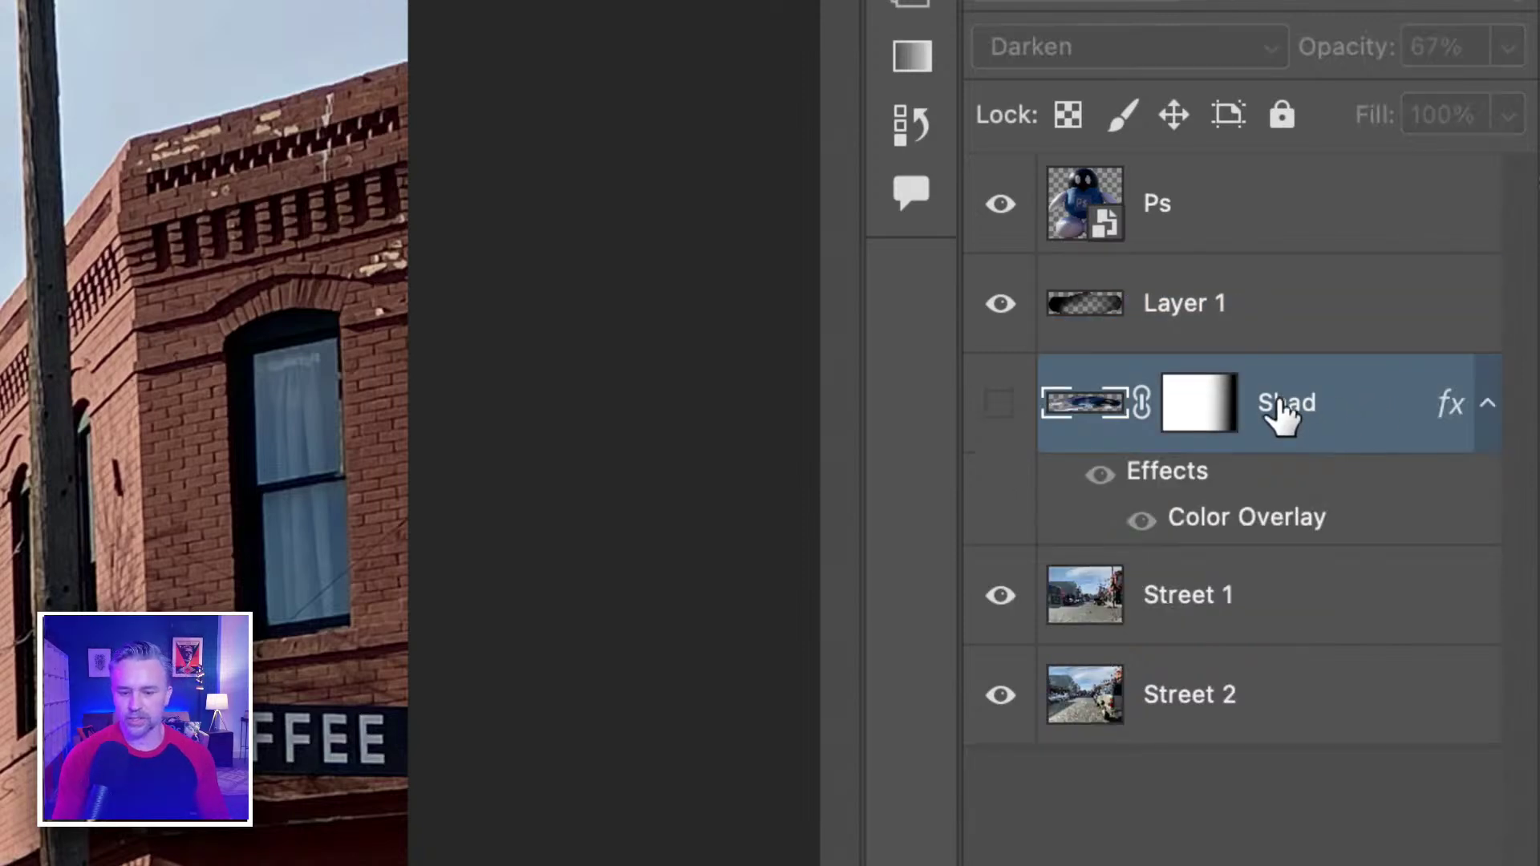
click(995, 403)
Step: Clear all the black paint from Layer 1 and deselect the canvas
click(1310, 323)
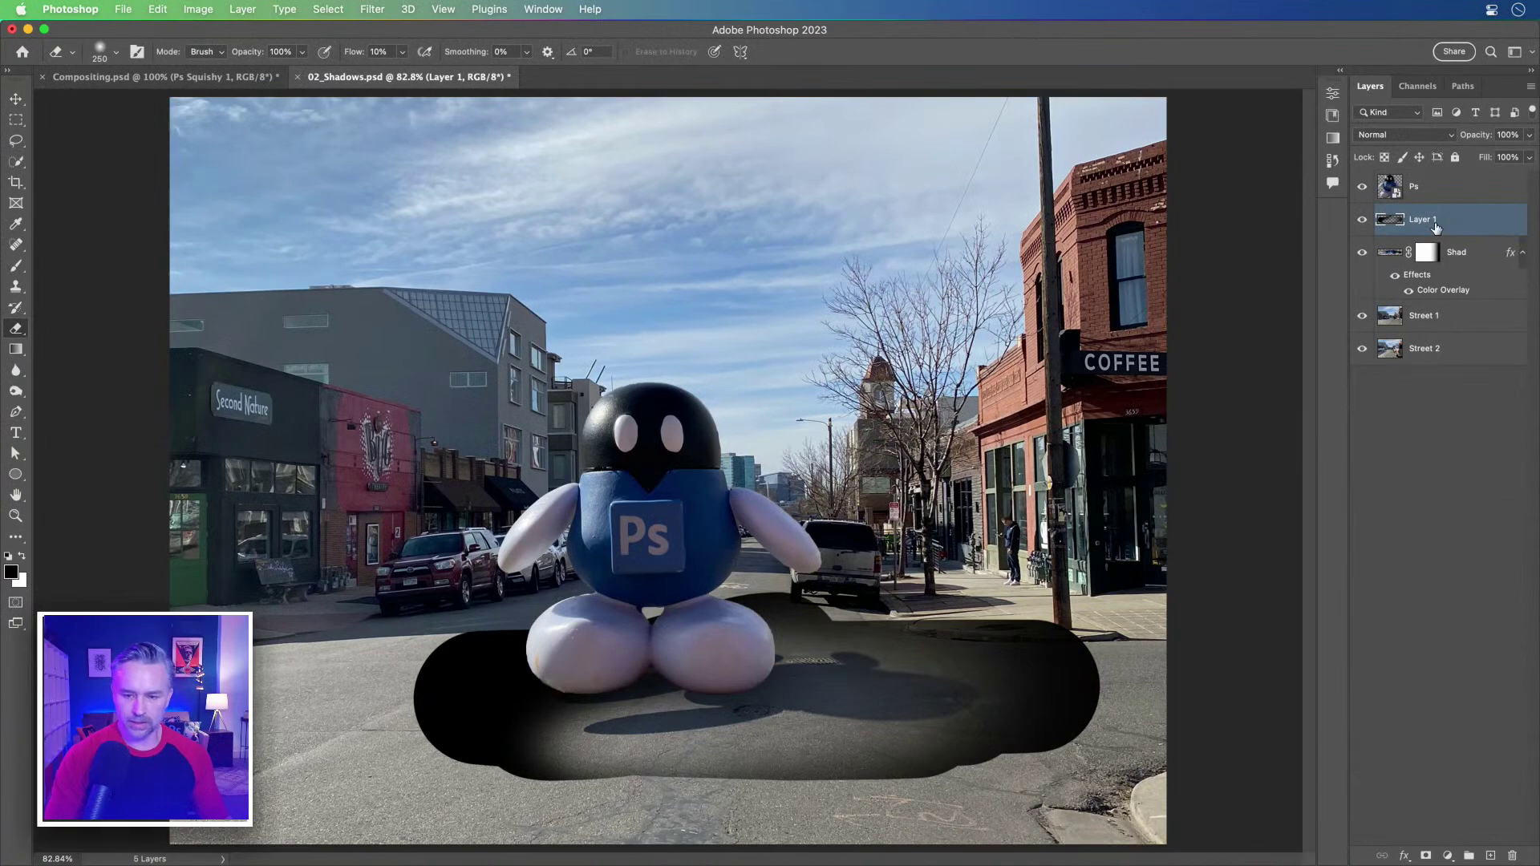
key(super+a)
key(BackSpace)
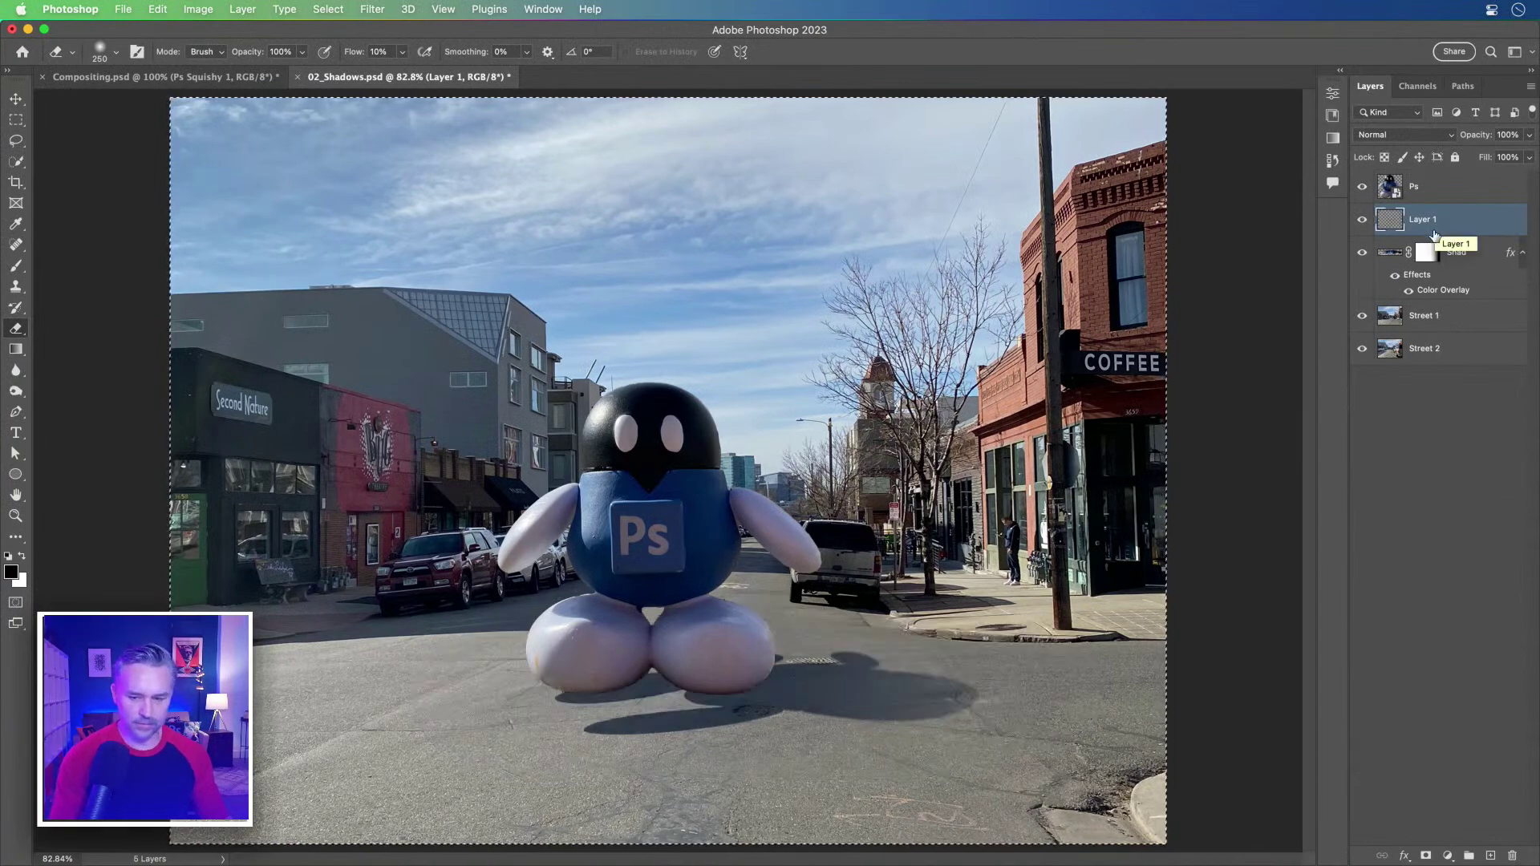
key(super+d)
Step: Load the Shad layer's shape as a selection and use it to add a layer mask to Layer 1
click(1470, 255)
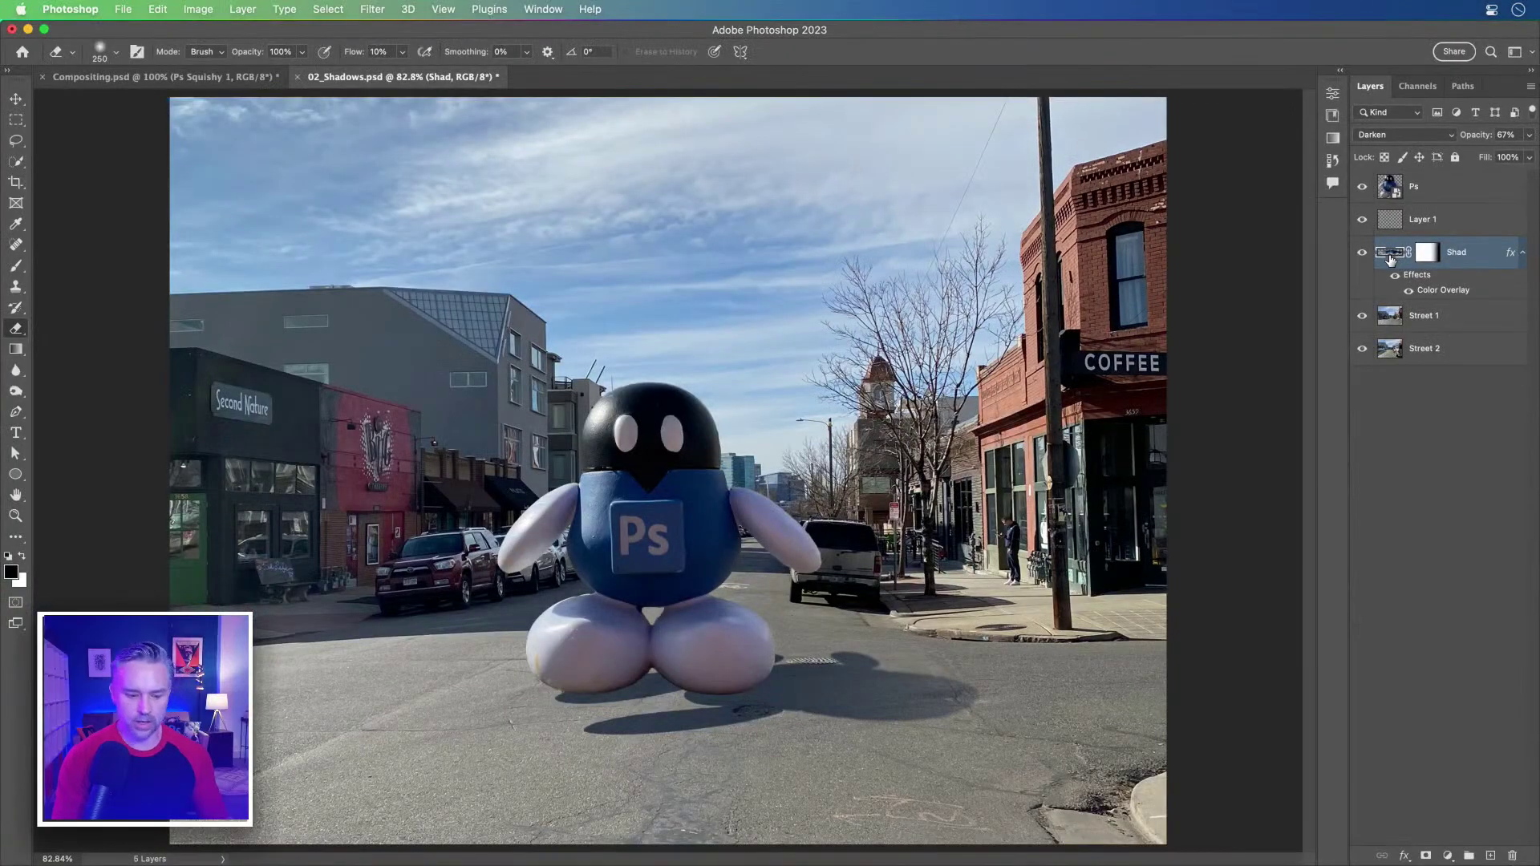
alt+click(1390, 258)
super+click(1392, 258)
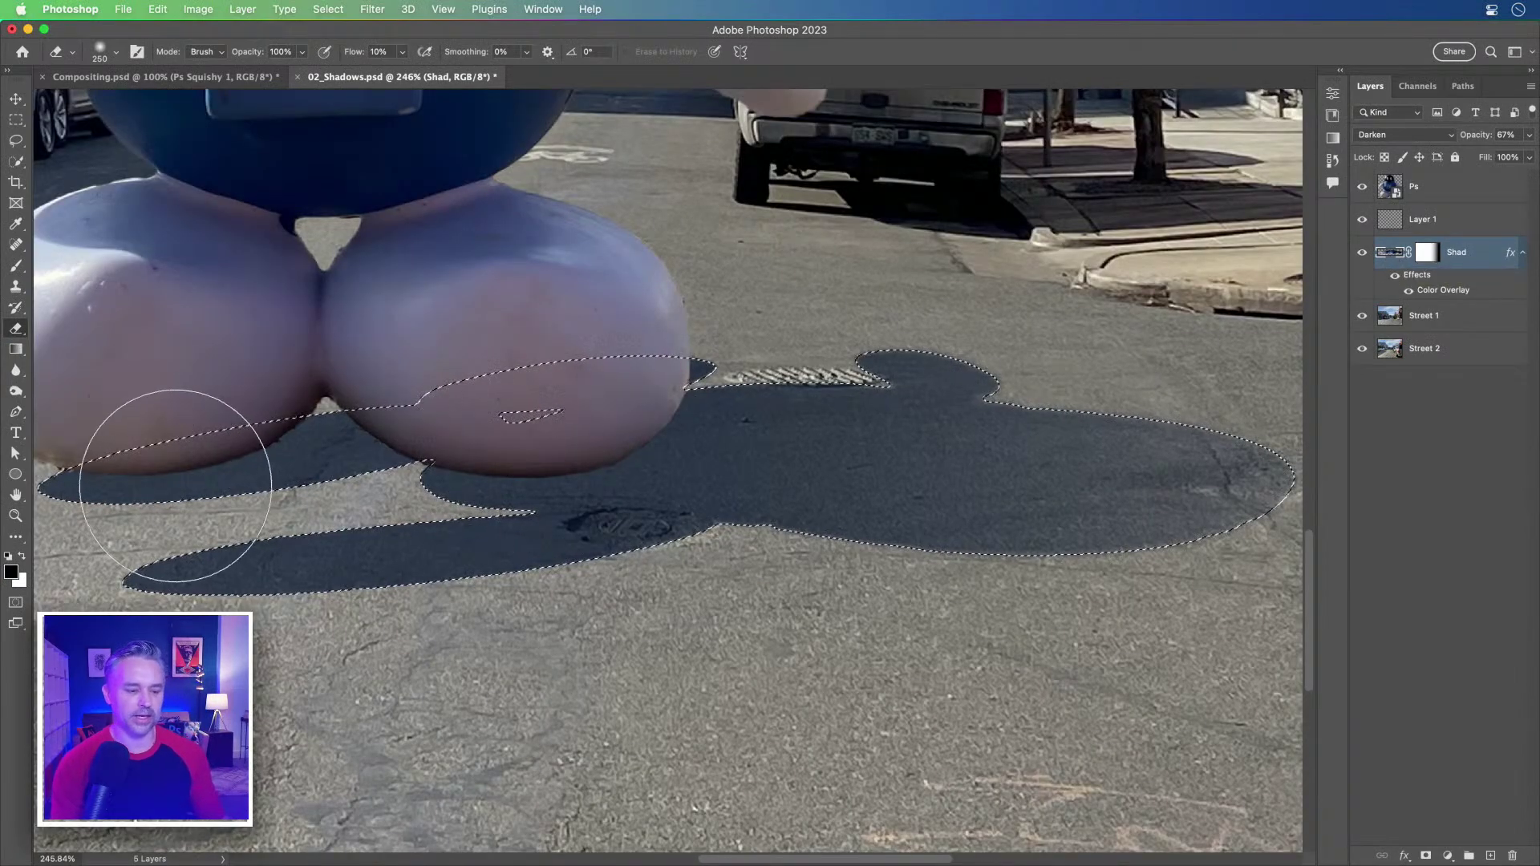
click(1442, 223)
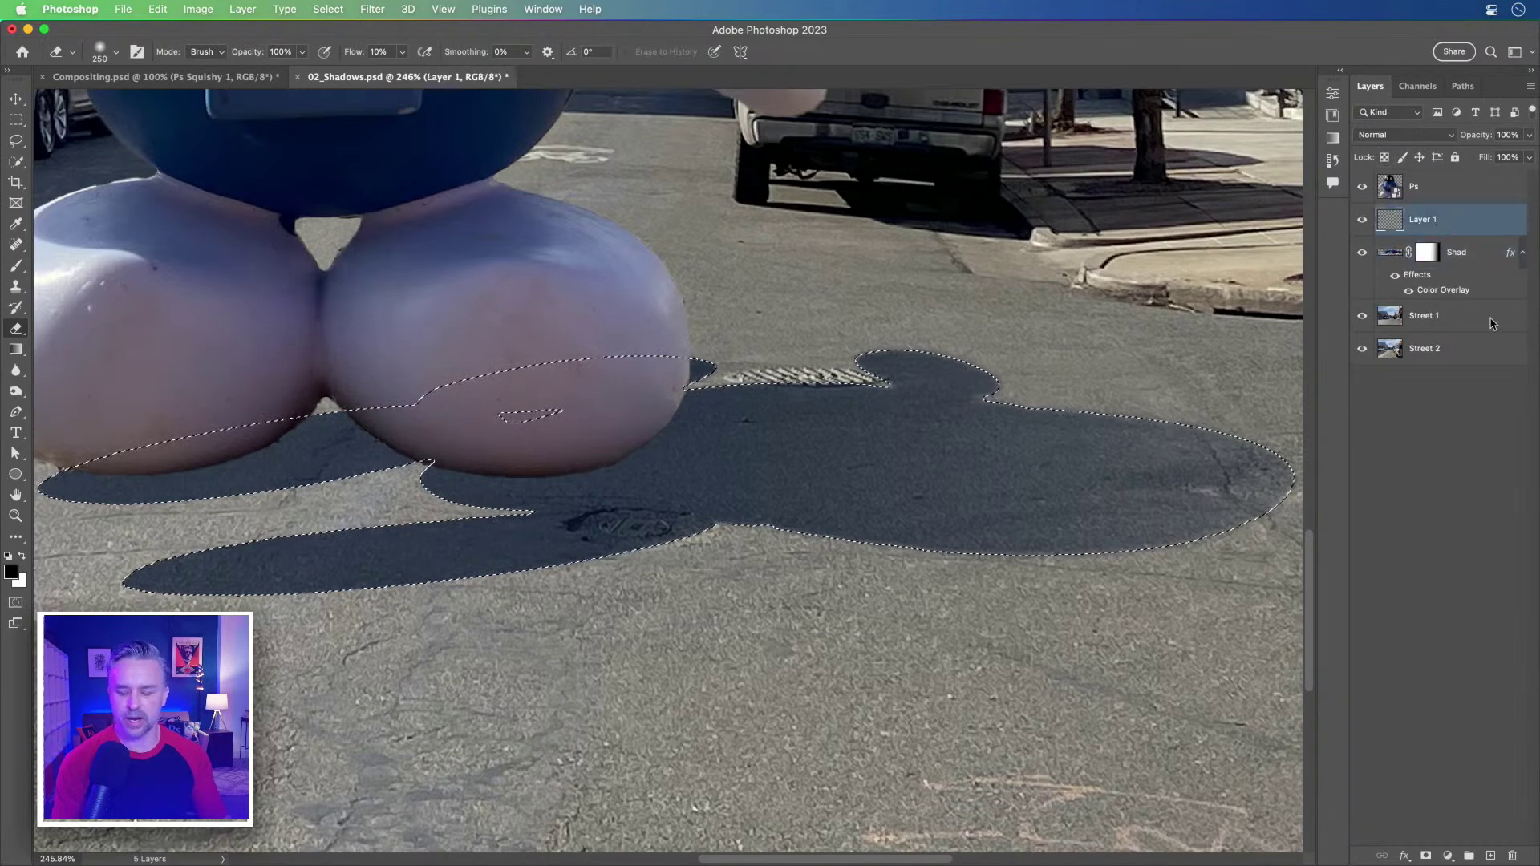
click(1426, 856)
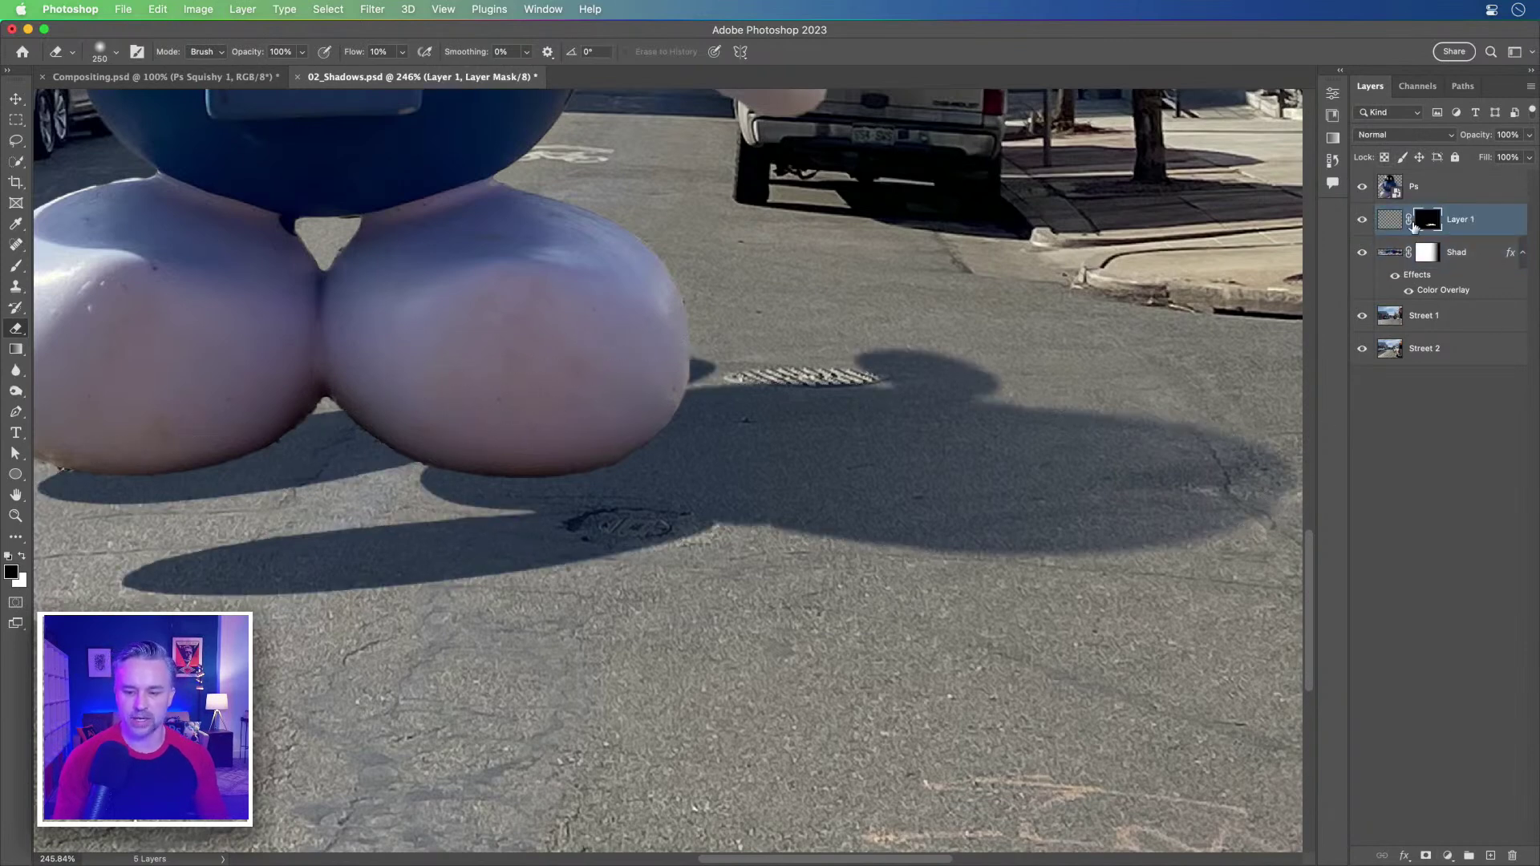
Step: Try painting solid black beneath the figure's feet on Layer 1's content, within its mask
click(1383, 222)
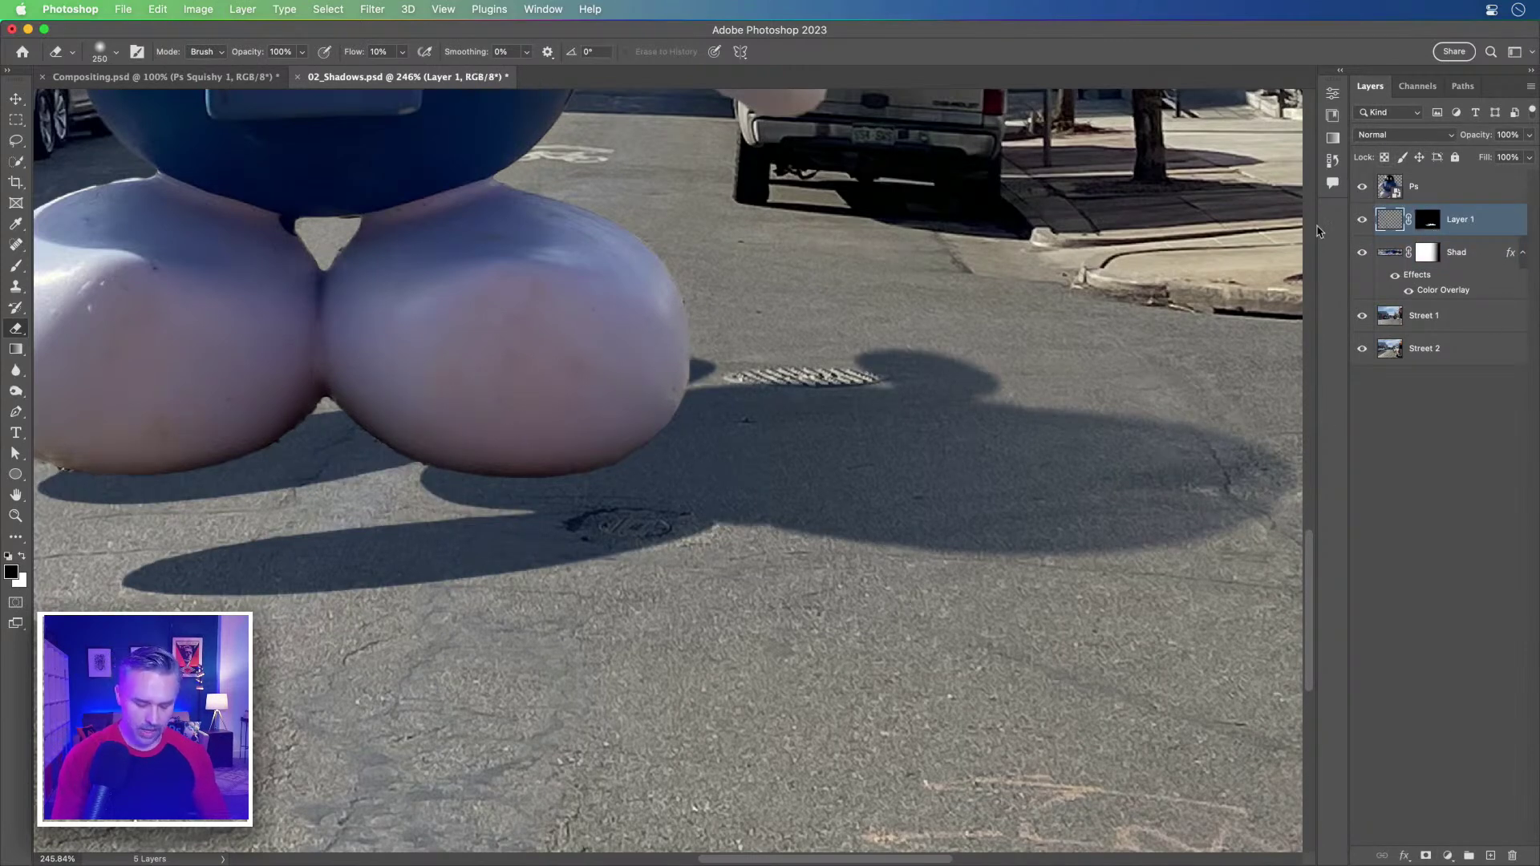
key(b)
mouse_move(189, 412)
mouse_down()
mouse_move(326, 292)
mouse_move(473, 337)
mouse_up()
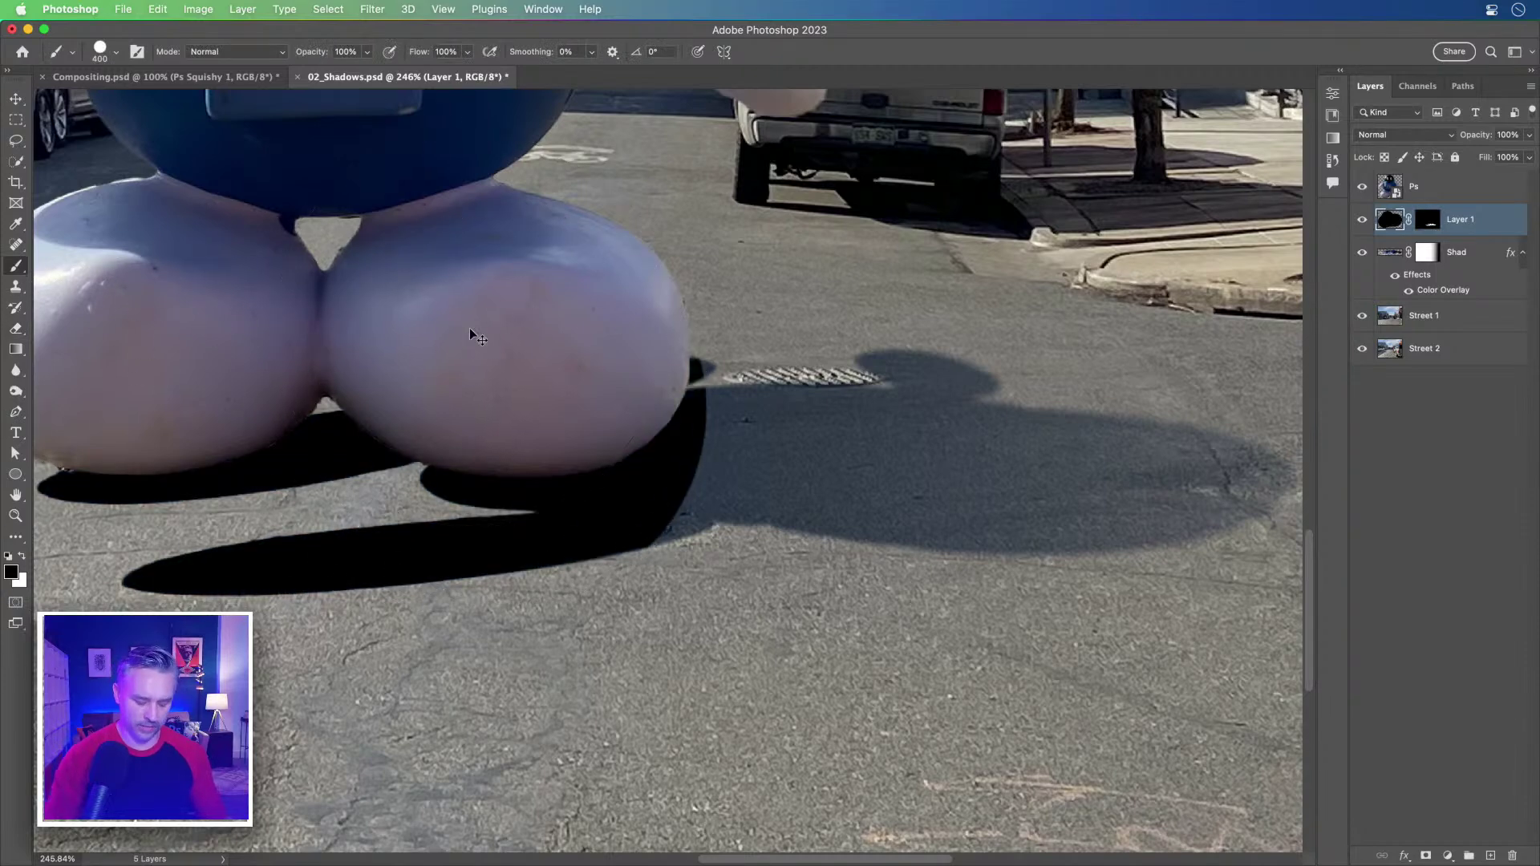
key(super+z)
Step: Set the brush to 400 px, 0% hardness and 1% flow, and gradually darken the shadow beneath the feet on Layer 1
drag(519, 401, 765, 525)
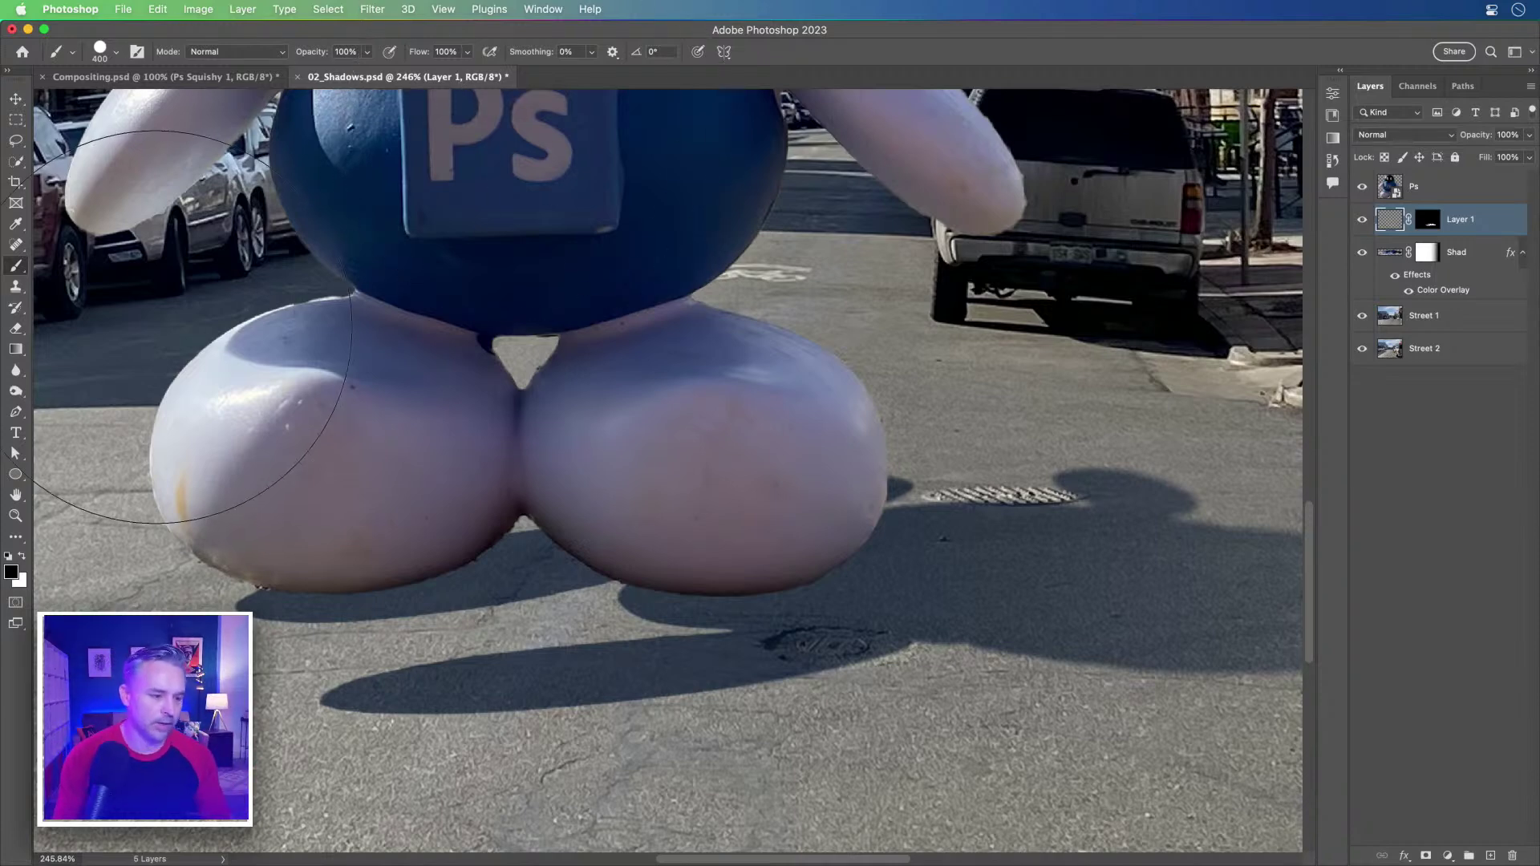
click(117, 54)
drag(127, 141, 34, 124)
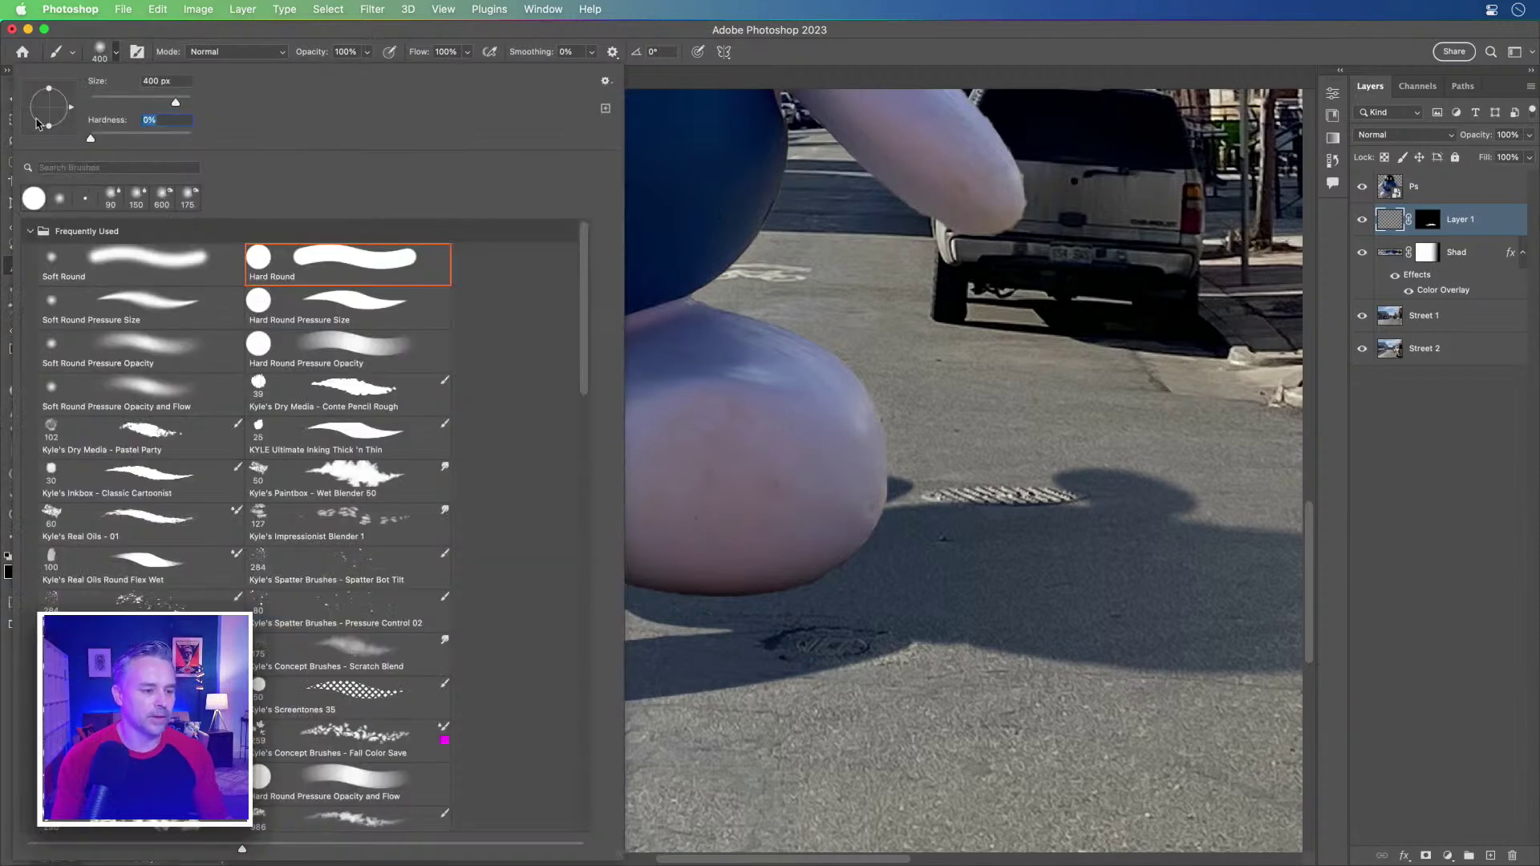
click(120, 102)
key(Return)
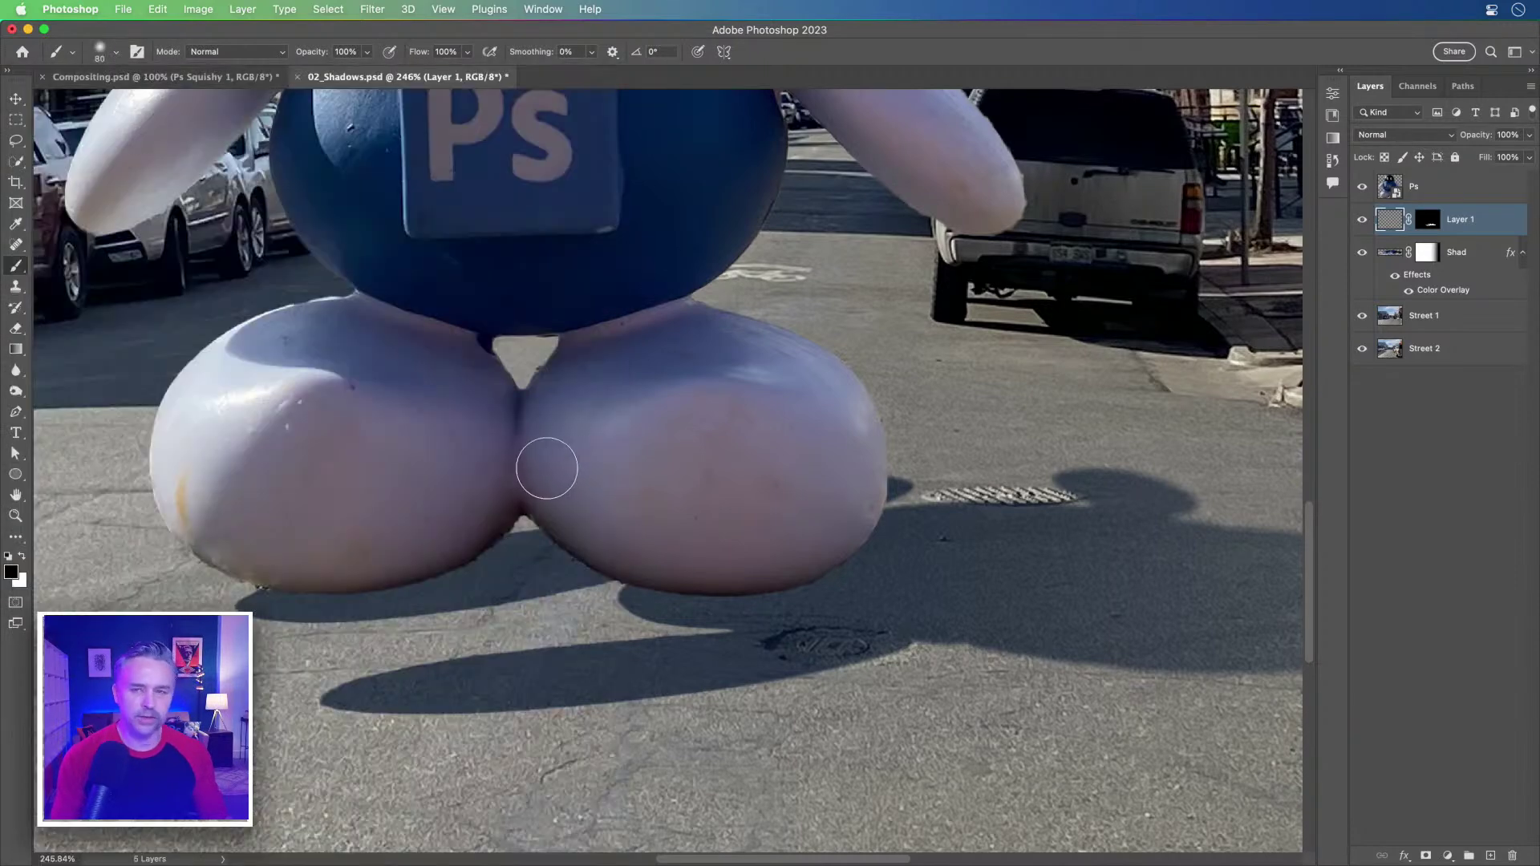
key(bracketright)
key(bracketright)
key(bracketright)
key(bracketright)
key(bracketright)
drag(419, 53, 335, 52)
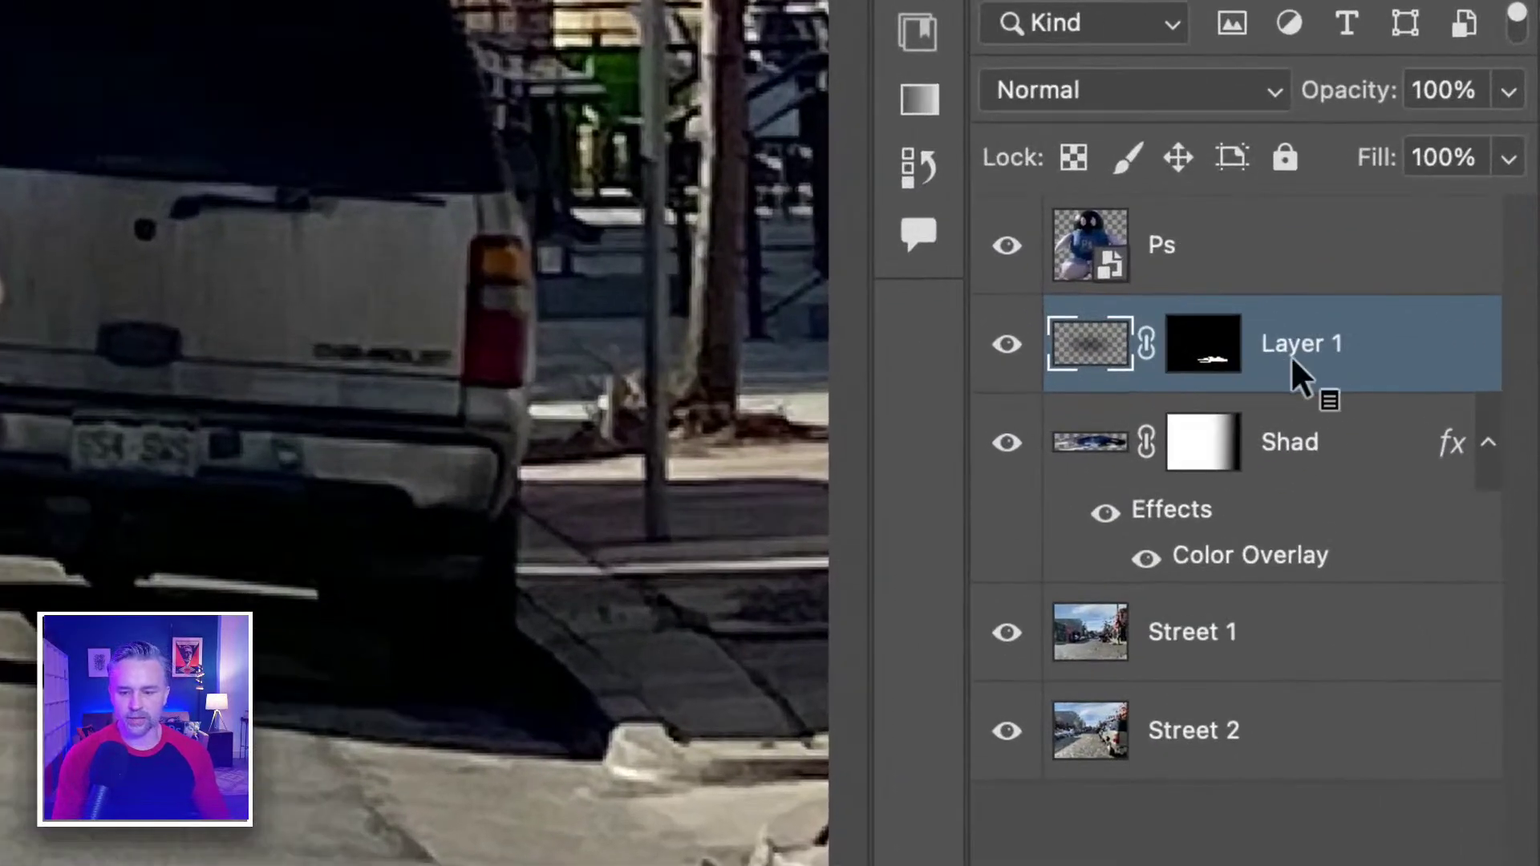
Step: Rename Layer 1 as "darker shad under"
double_click(1452, 219)
text(dark)
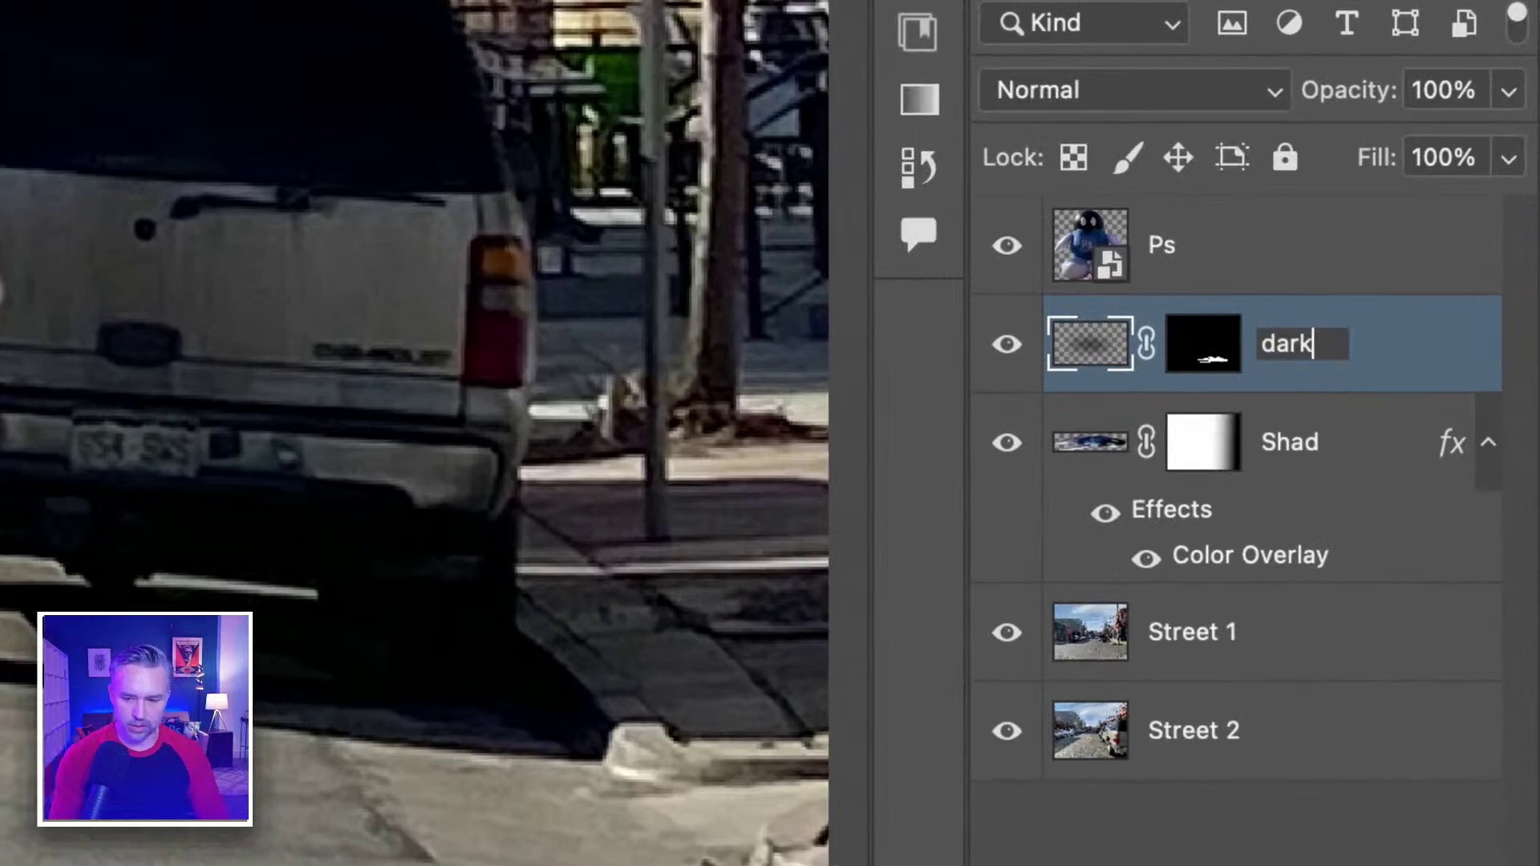
text(er shad under)
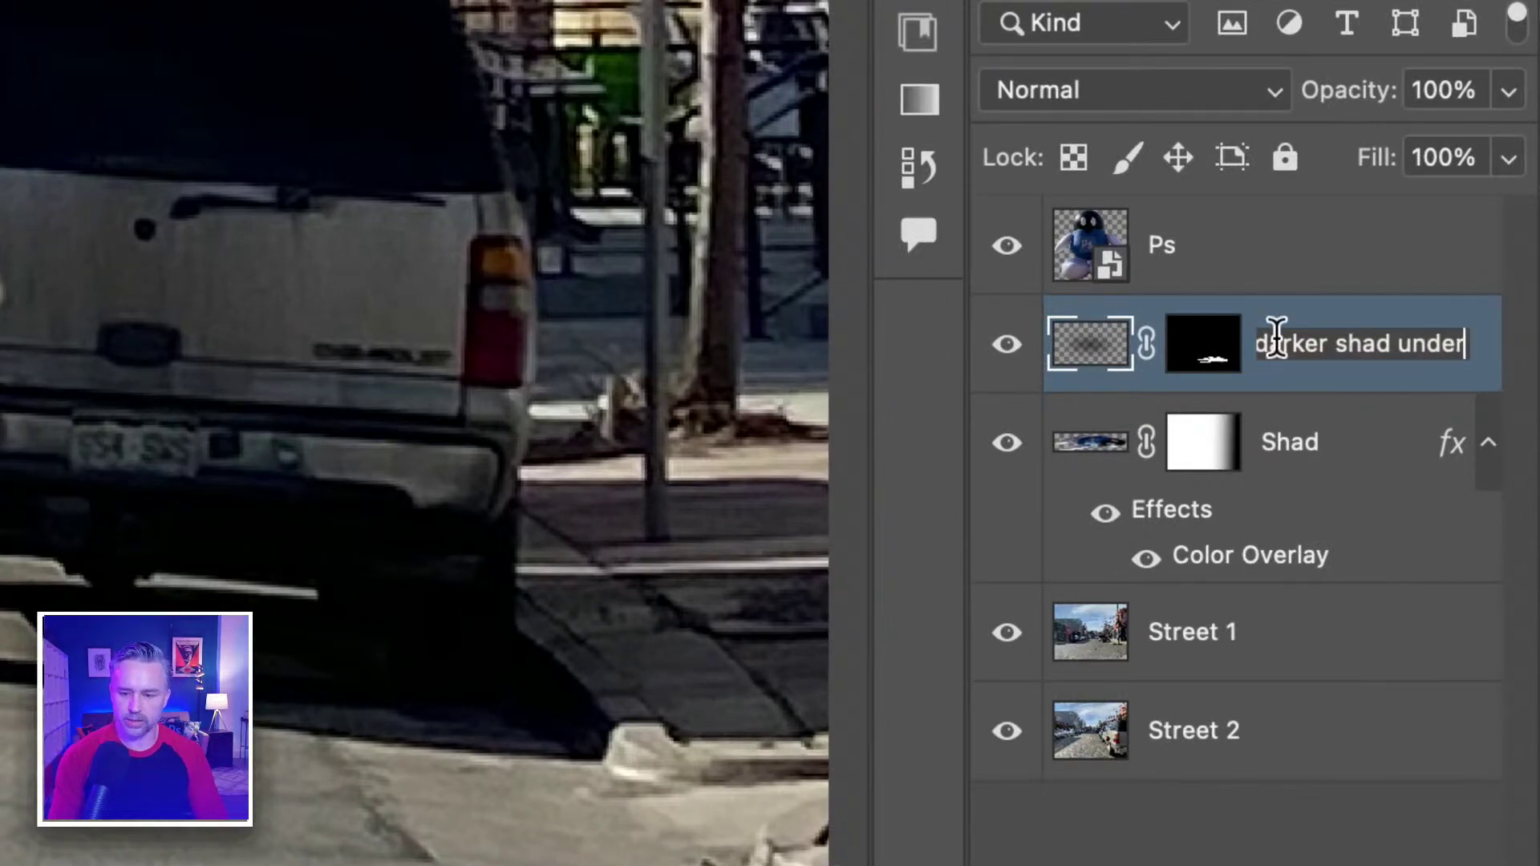
key(Return)
Step: Rename the Shad layer as "Shadow"
click(1279, 446)
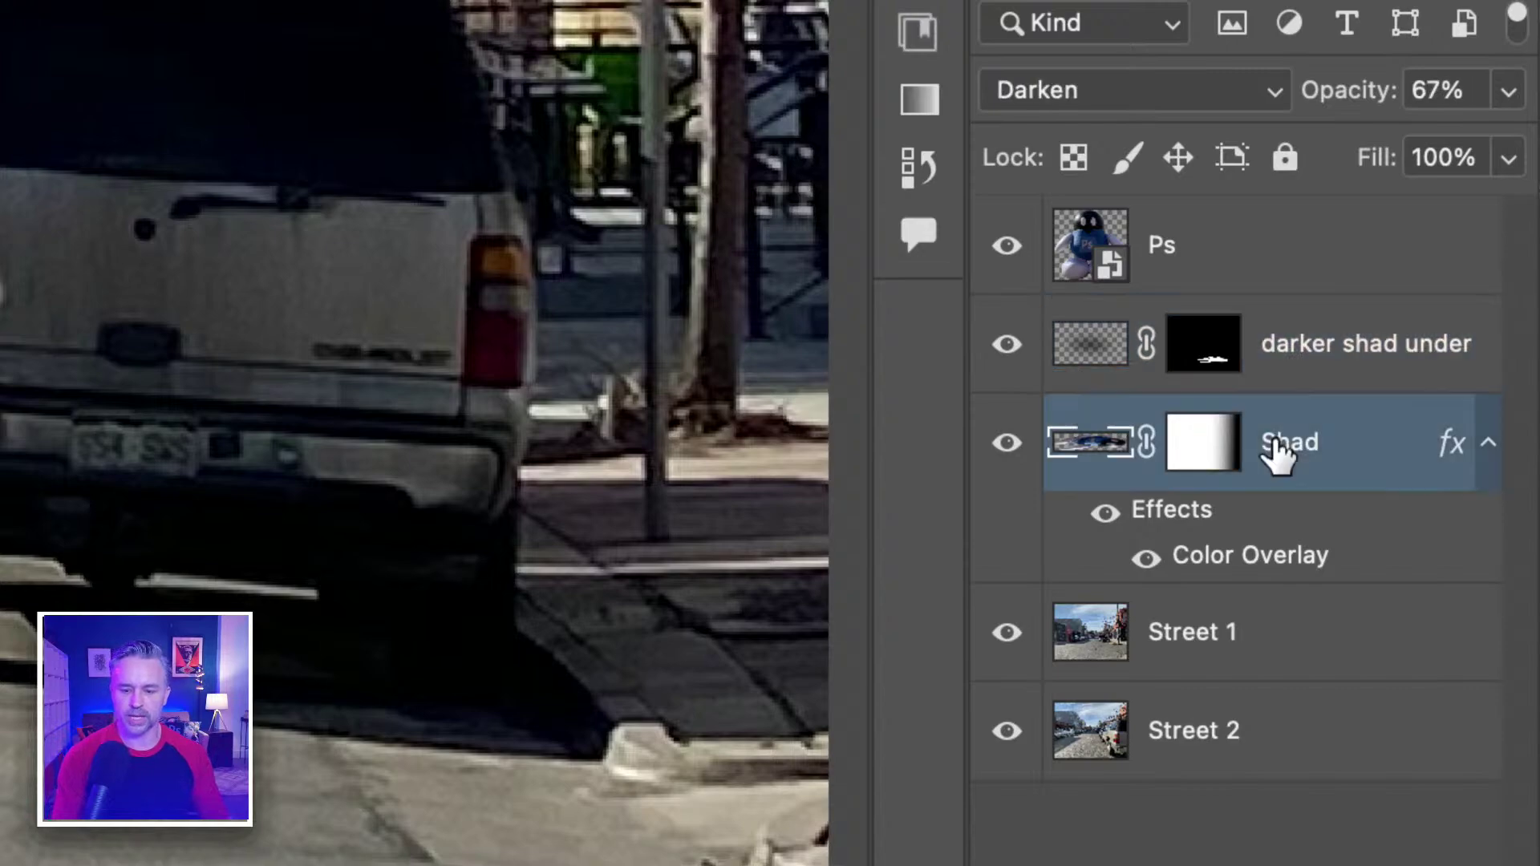
double_click(1283, 443)
click(1329, 441)
text(ow)
key(Return)
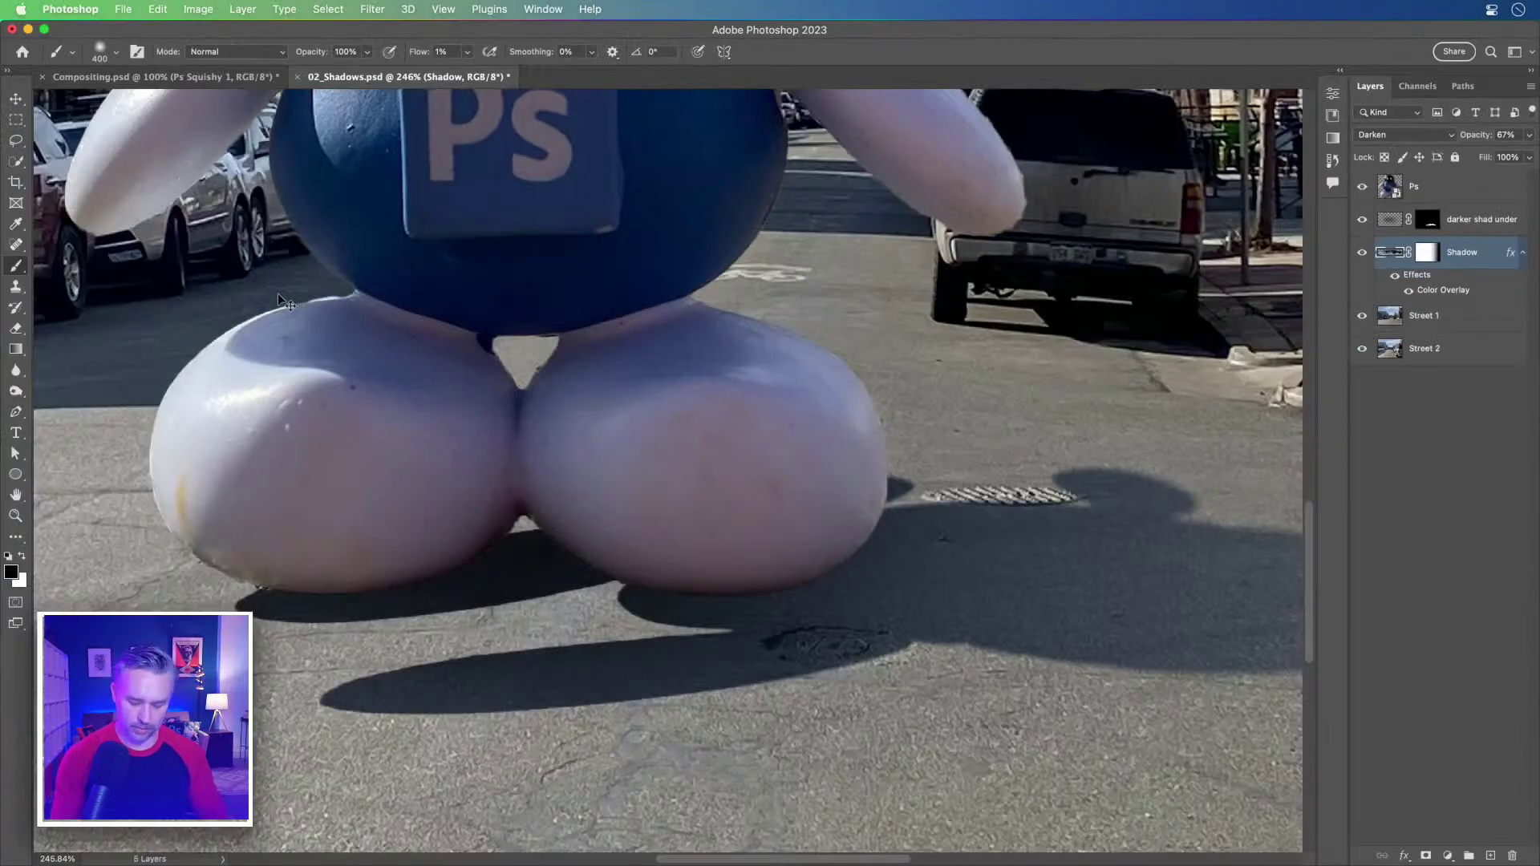
Step: Compare the full image with and without the darker shad under layer, and lower that layer's opacity to 77%
key(super+0)
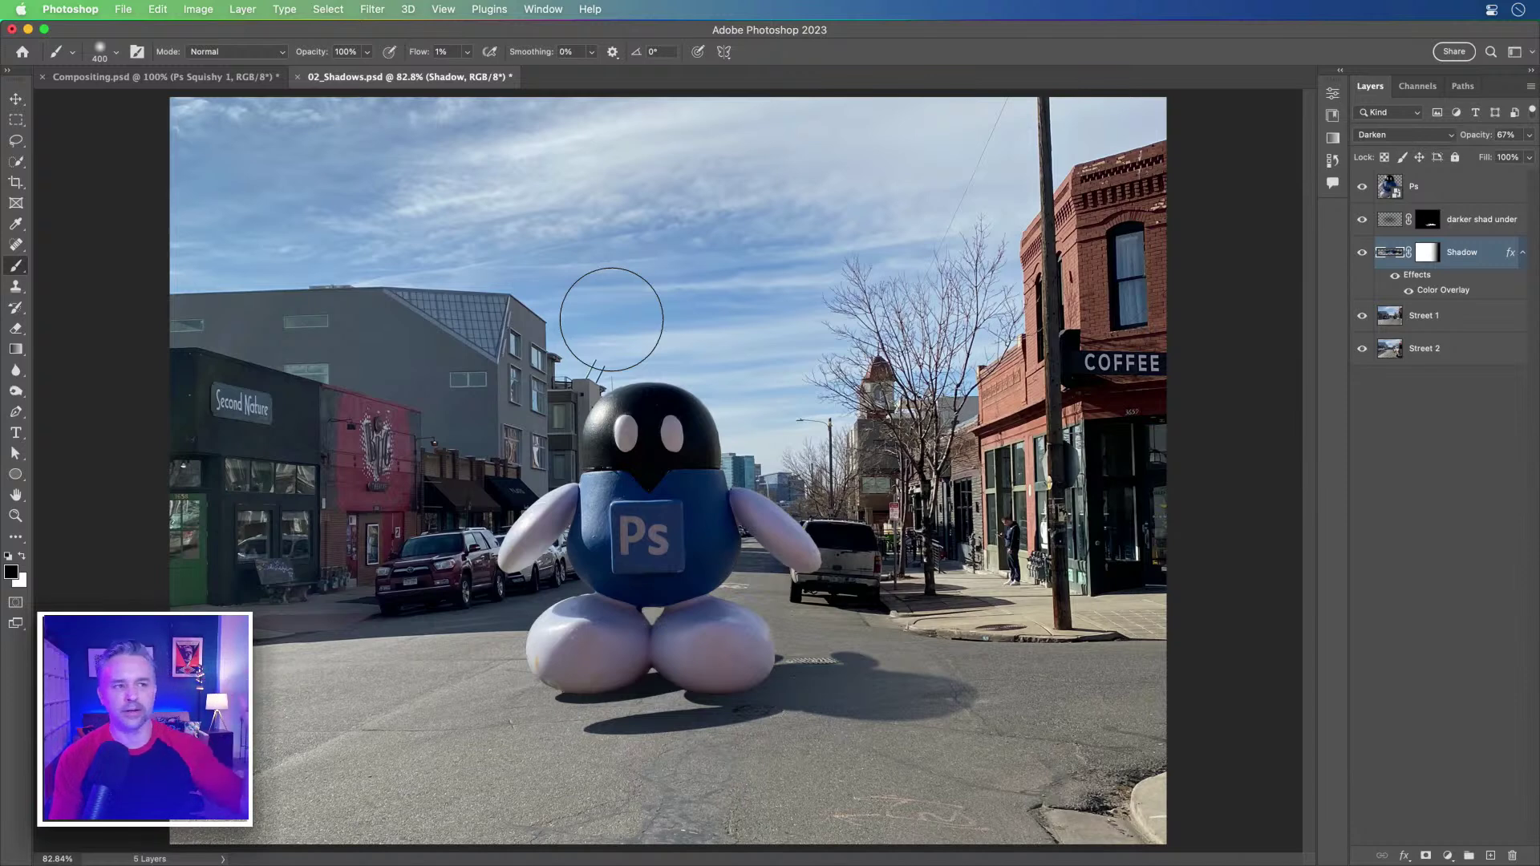
click(1361, 225)
click(1361, 225)
click(1361, 226)
click(1361, 226)
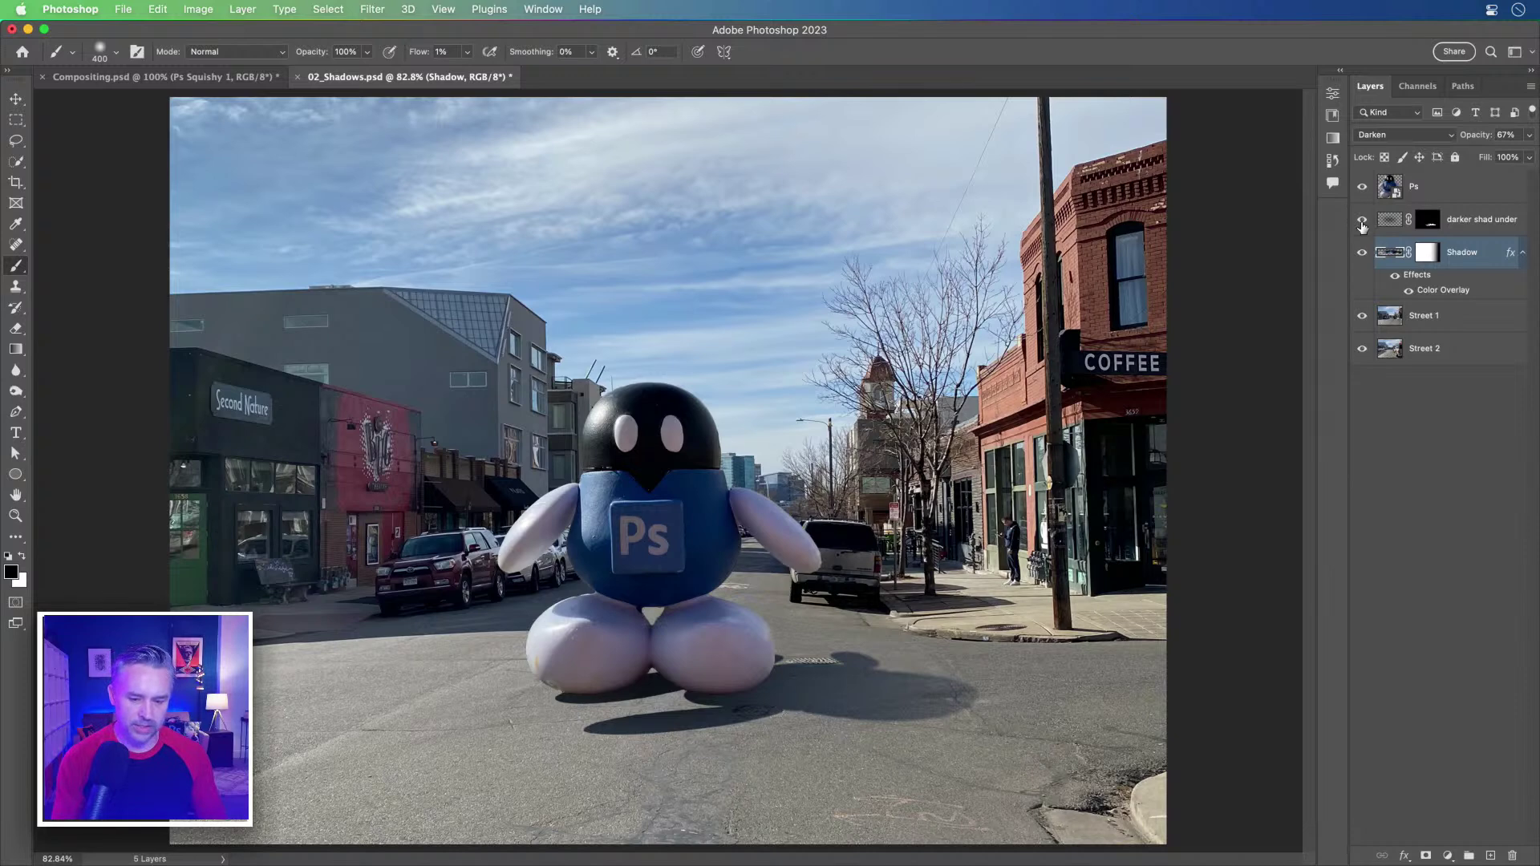
click(1436, 222)
drag(1477, 137, 1458, 136)
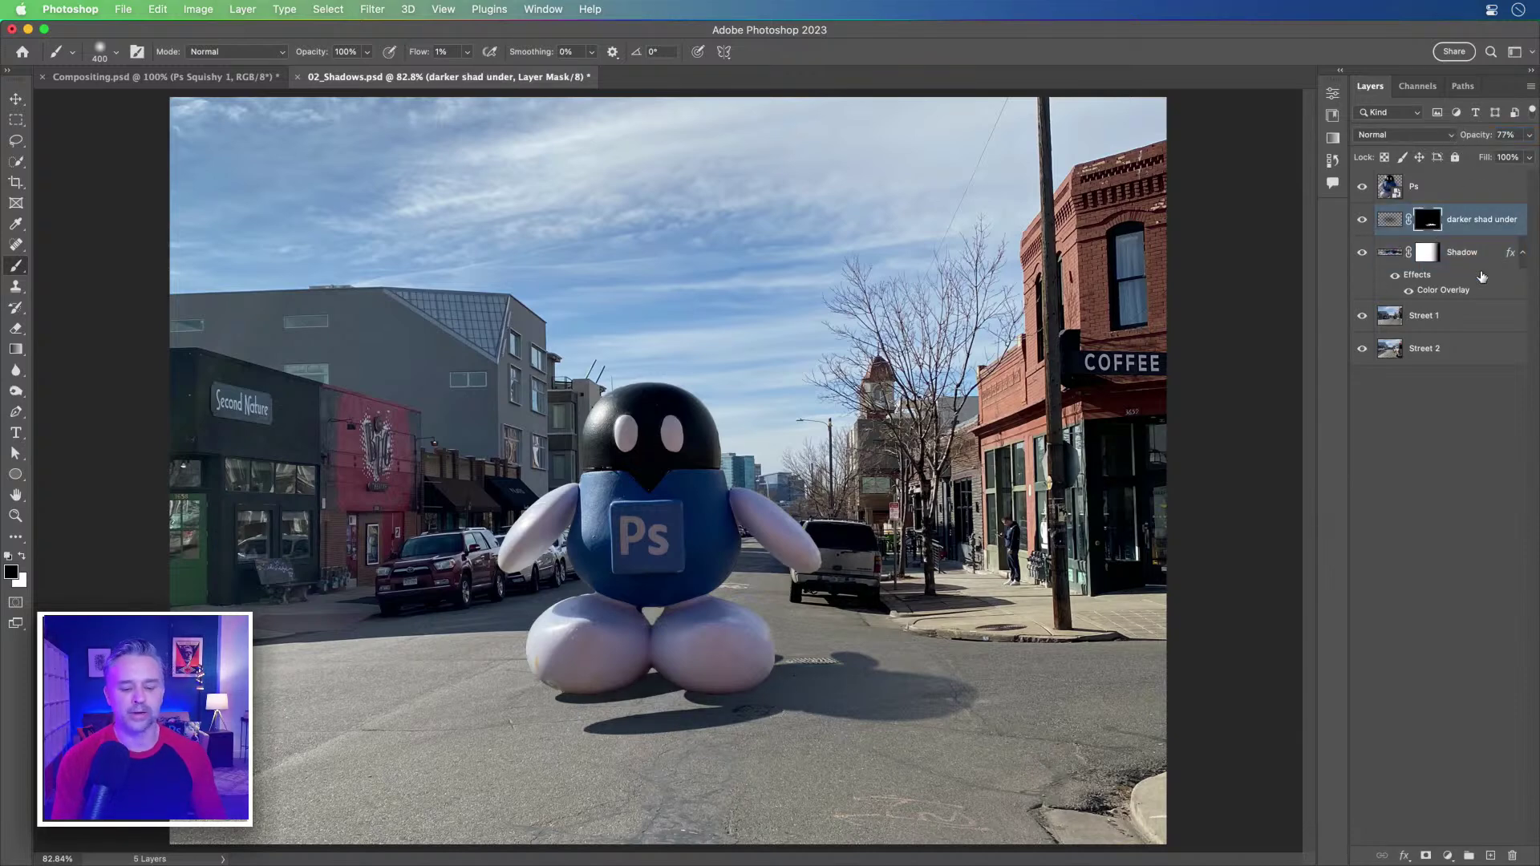
Step: Compare the image with and without the Shadow layer, leaving the layer shown
click(1460, 252)
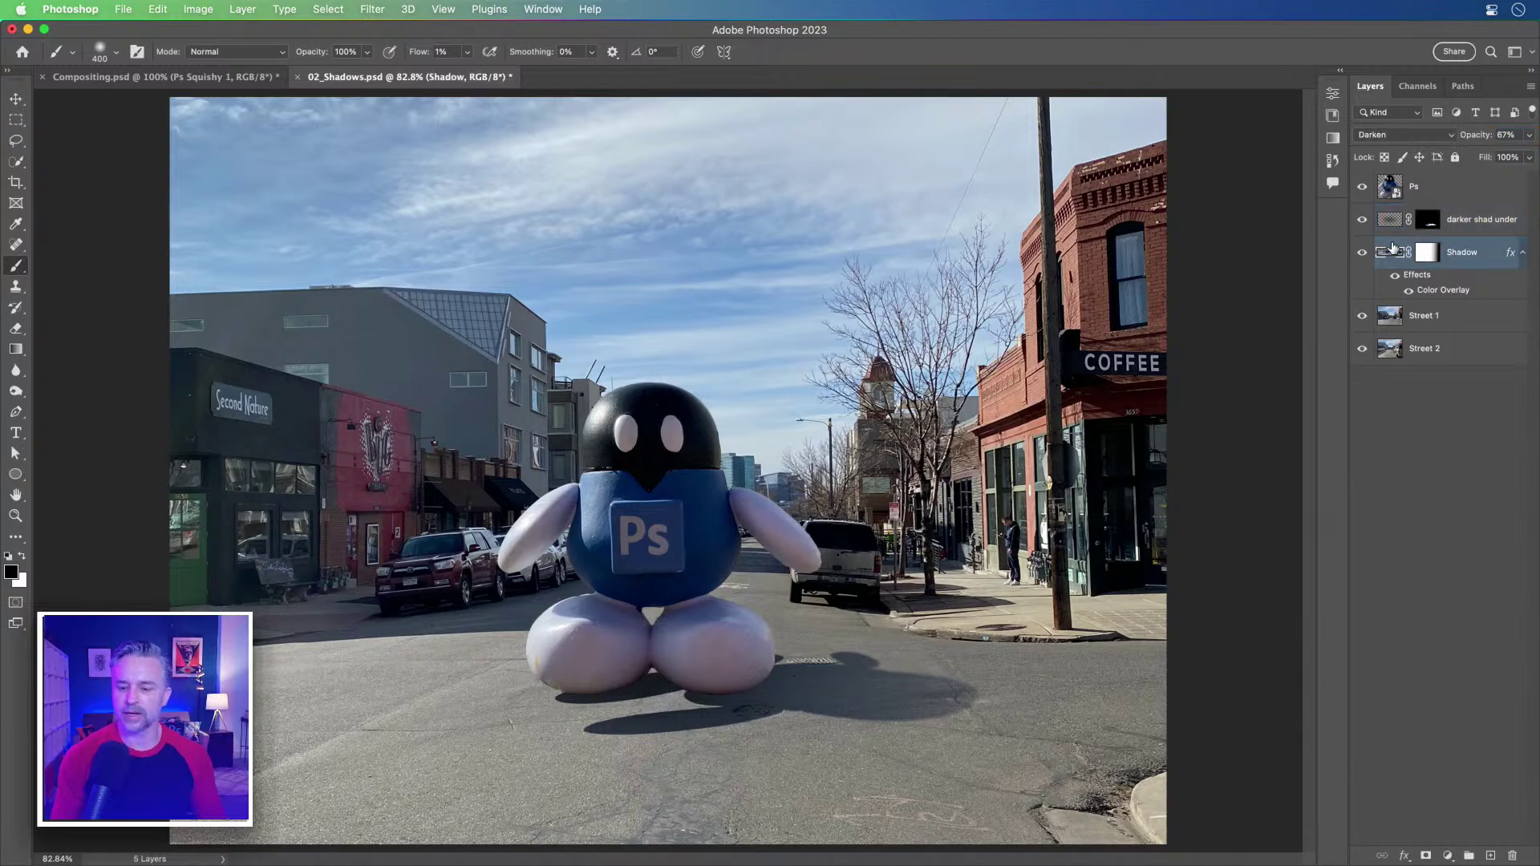
click(1363, 254)
click(1363, 254)
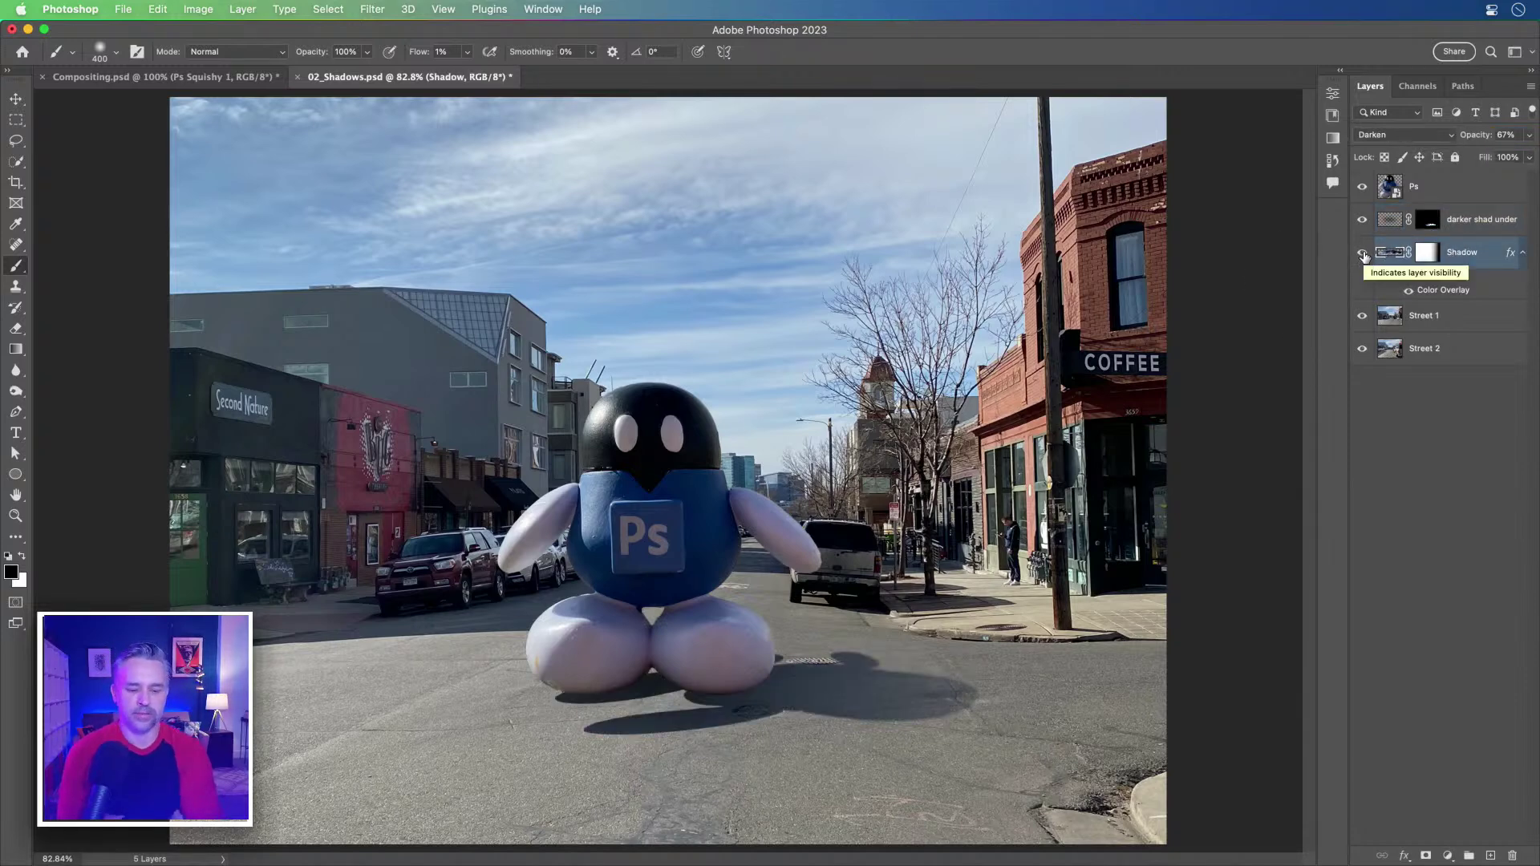
Step: Duplicate the Street 2 layer above the whole composite and place a copy of the Ps layer on top of it
click(1434, 349)
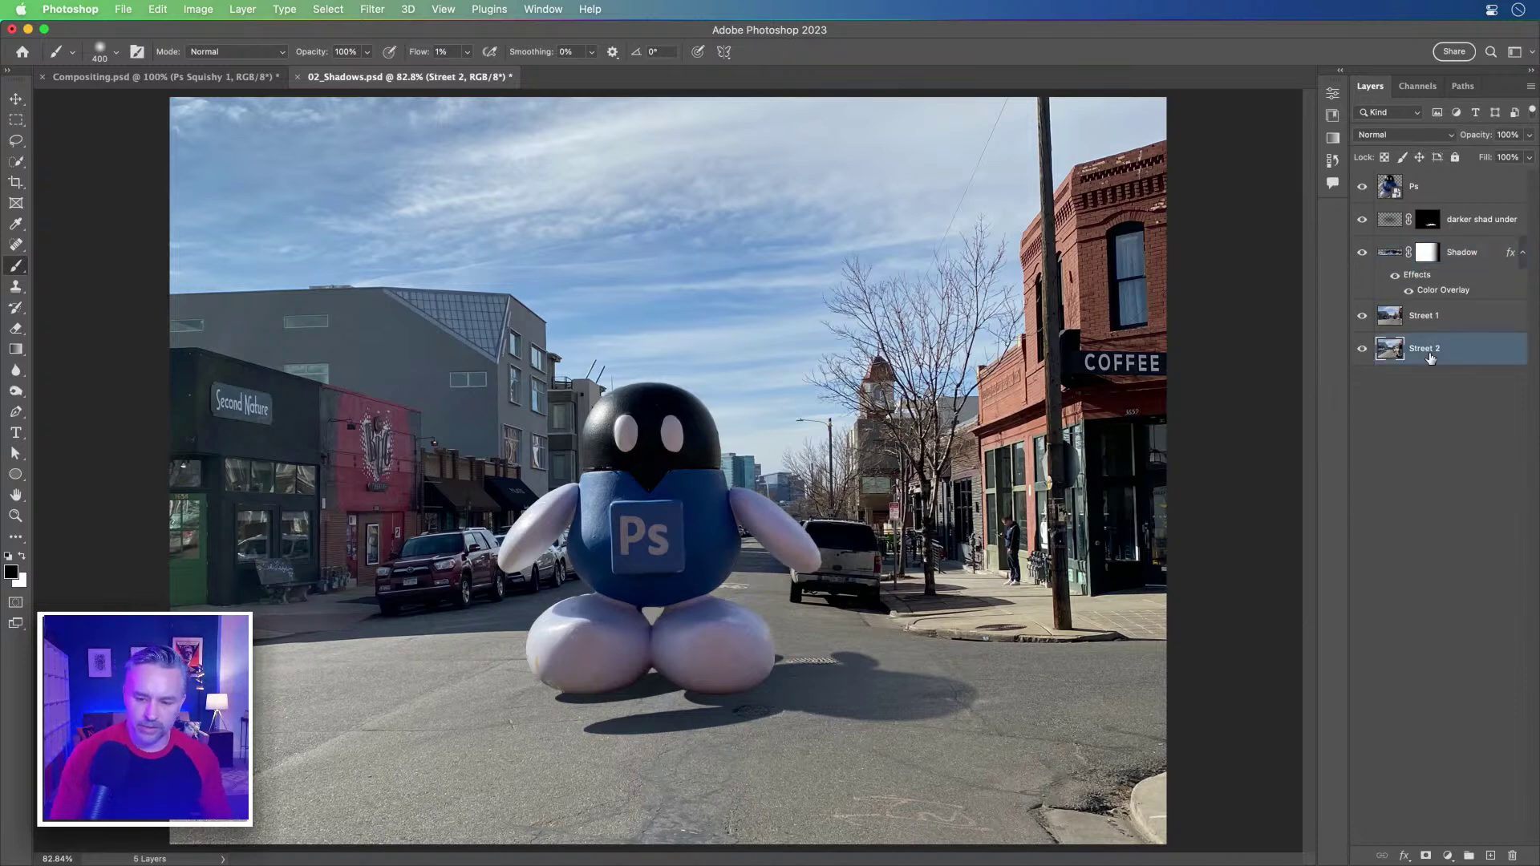
key(super+j)
drag(1452, 350, 1469, 181)
click(1434, 223)
key(super+j)
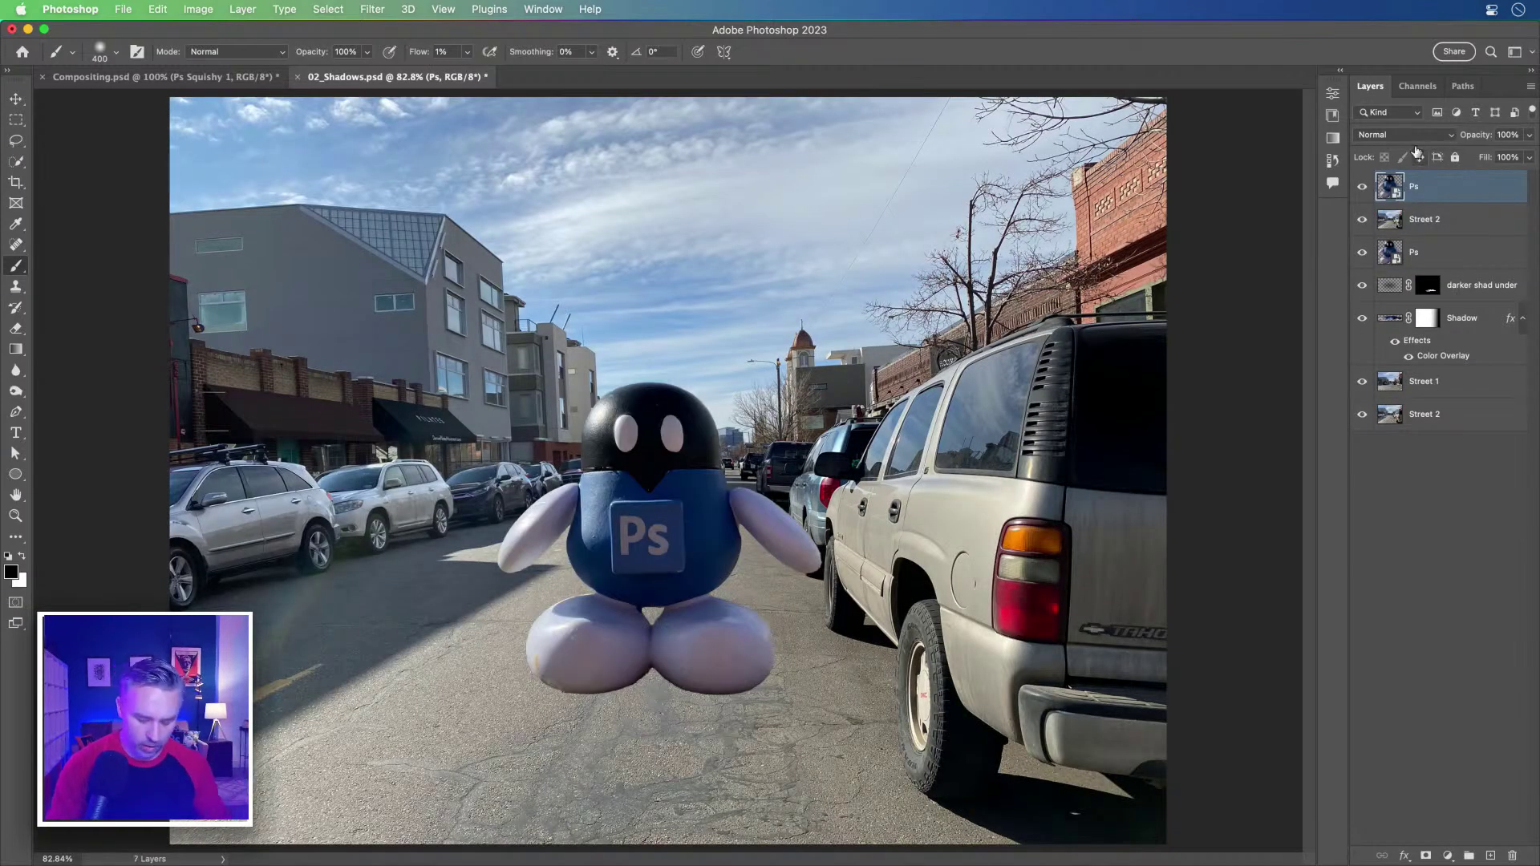
key(super+t)
drag(496, 381, 250, 258)
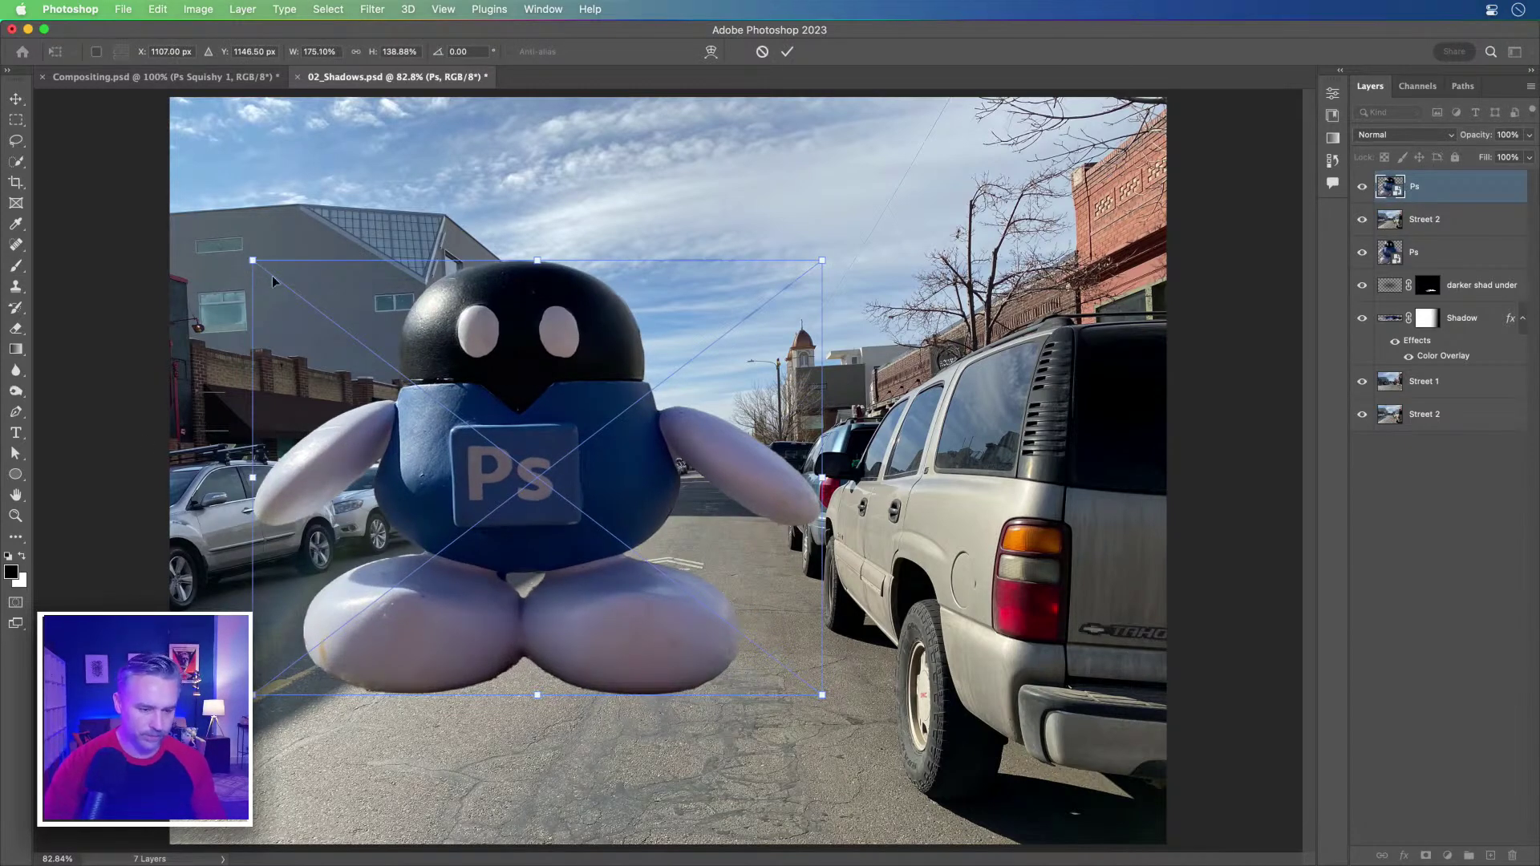
key(super+z)
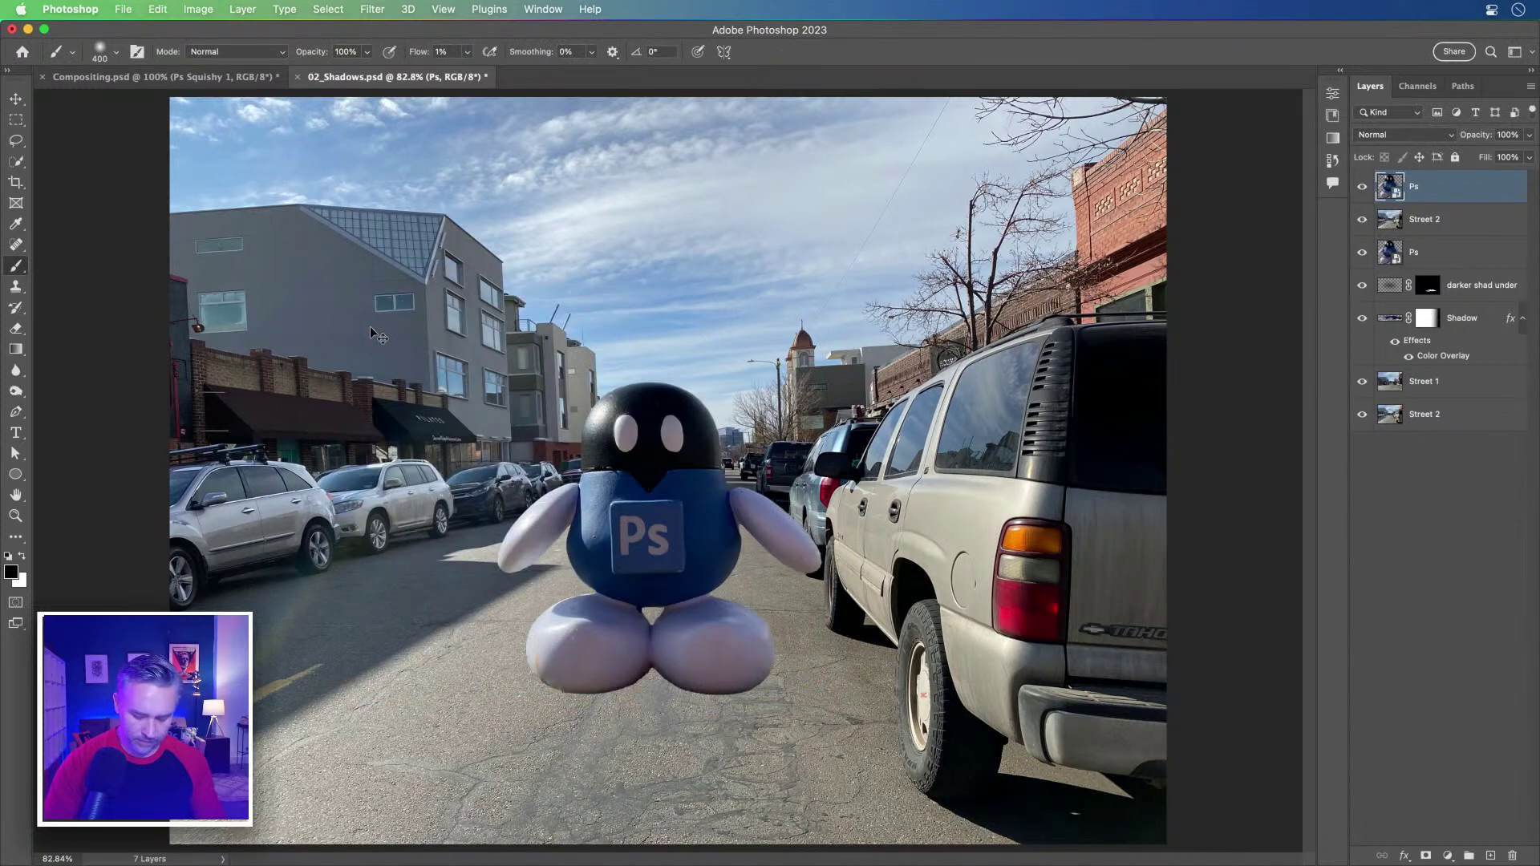
Step: Scale the top Ps copy proportionally to about 150% and position it in the street with its arm overlapping the SUV's front
drag(495, 382, 336, 226)
drag(503, 470, 545, 440)
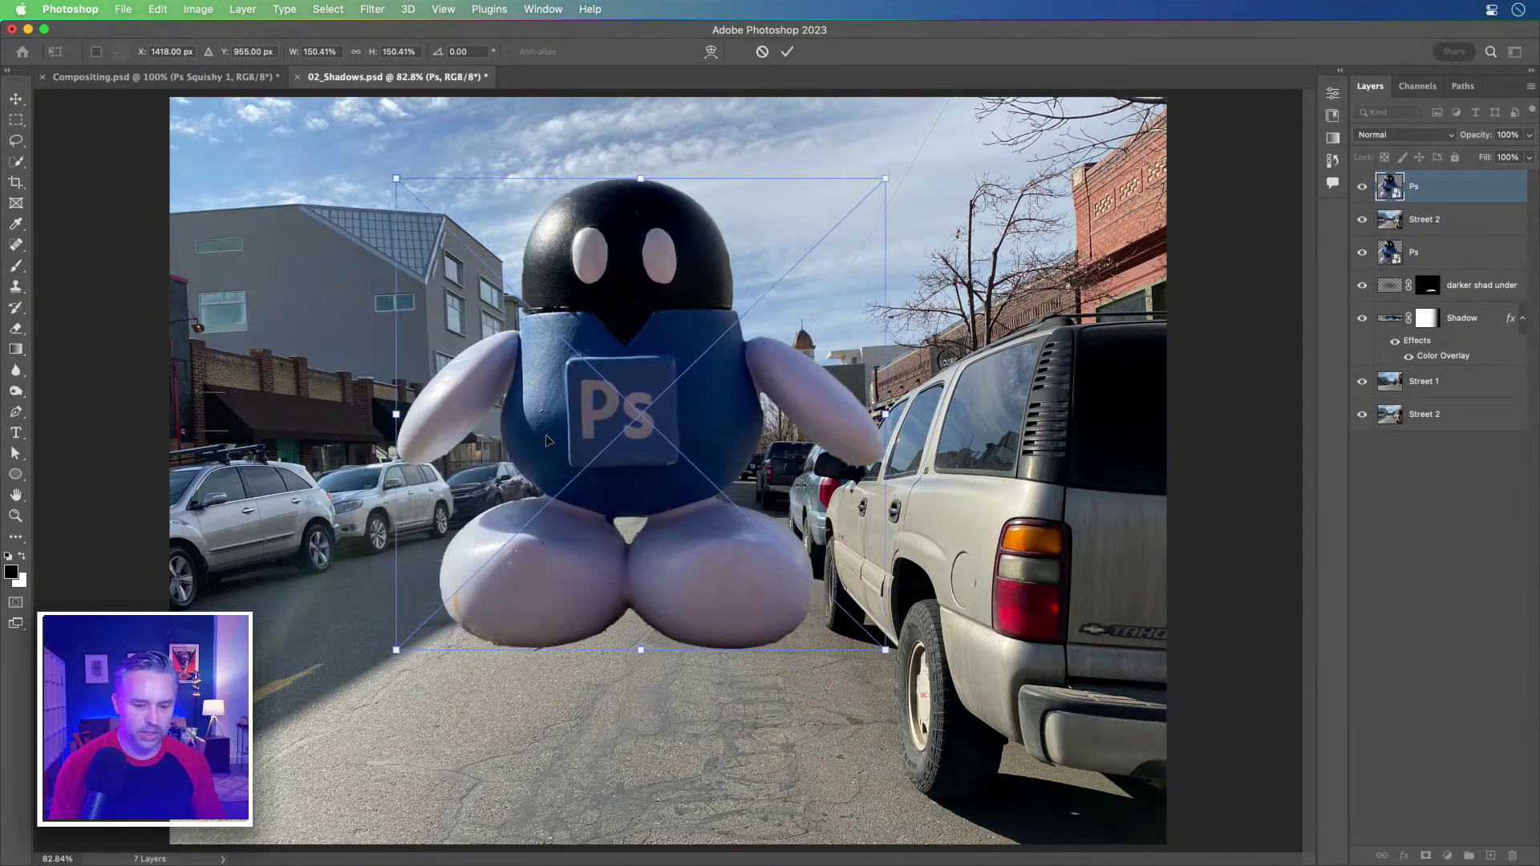
key(Return)
key(b)
key(super+1)
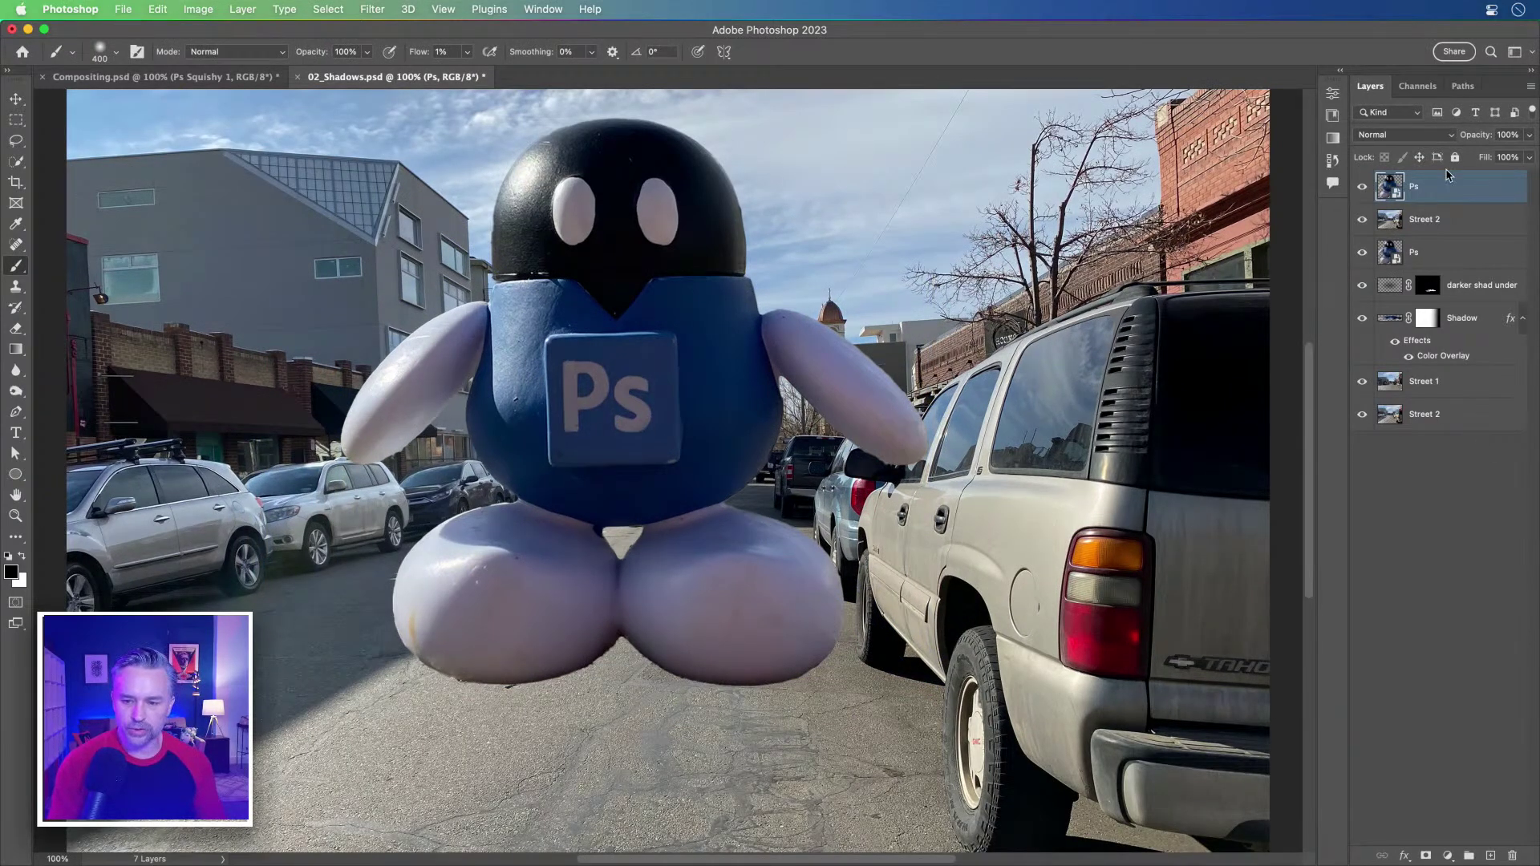
Step: Hide the top Ps copy and select the front side of the SUV on the Street 2 copy with the Object Selection tool in Lasso mode
click(1444, 223)
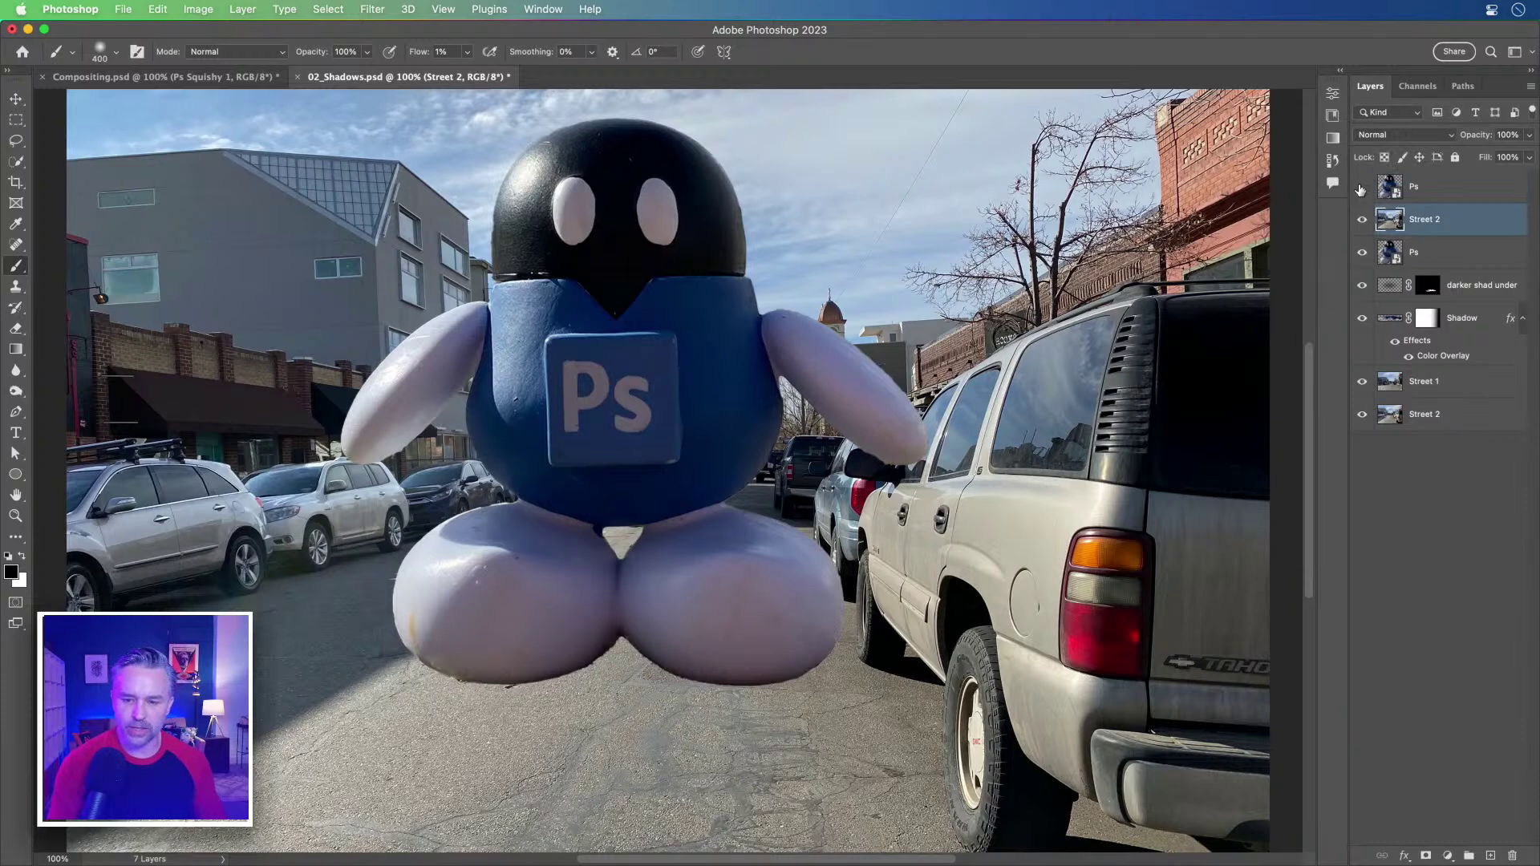
click(1360, 186)
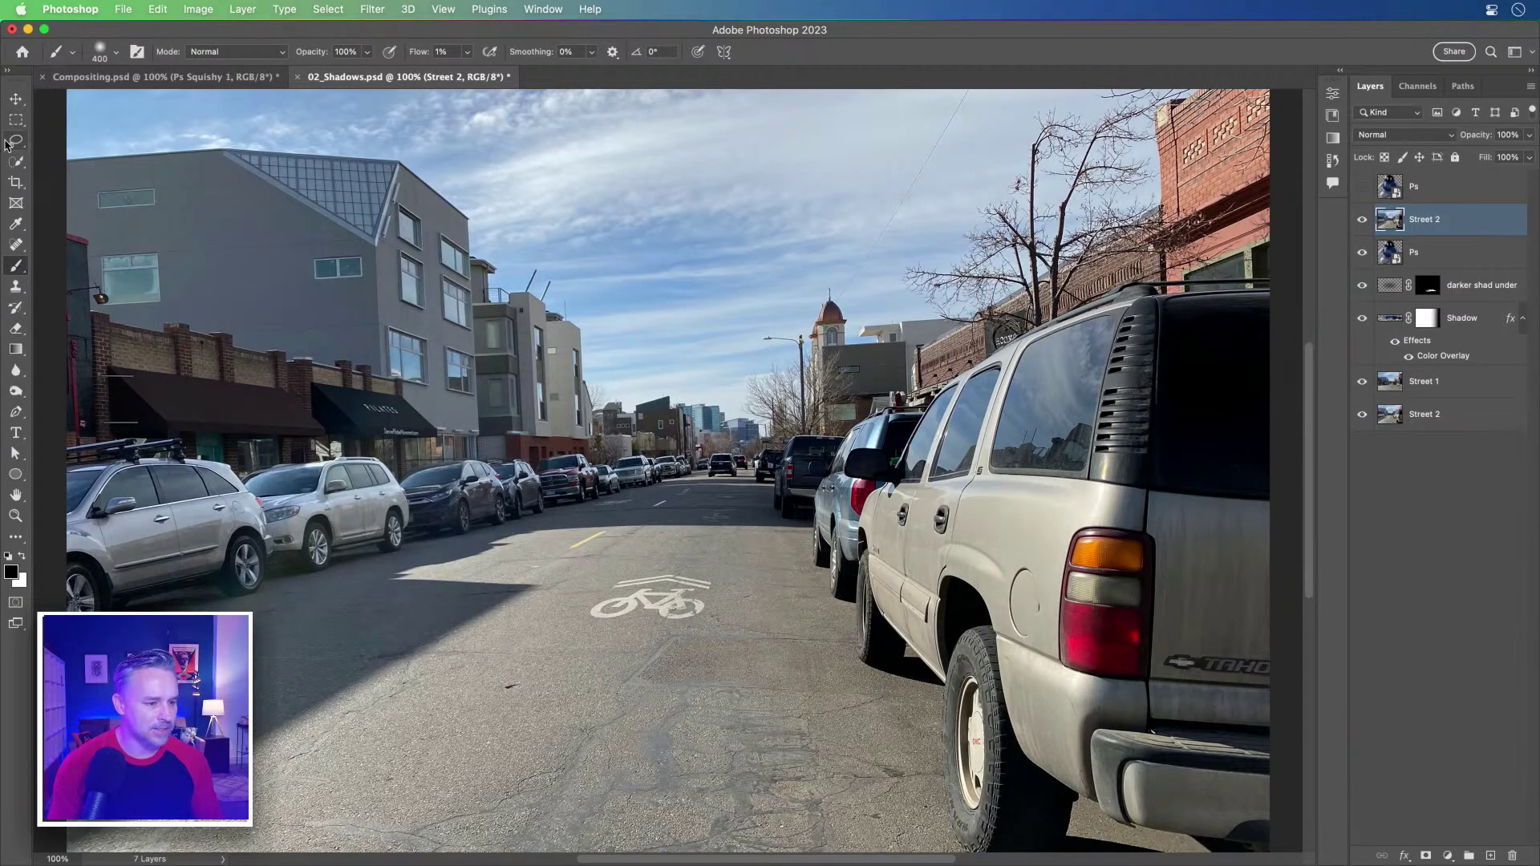
click(15, 163)
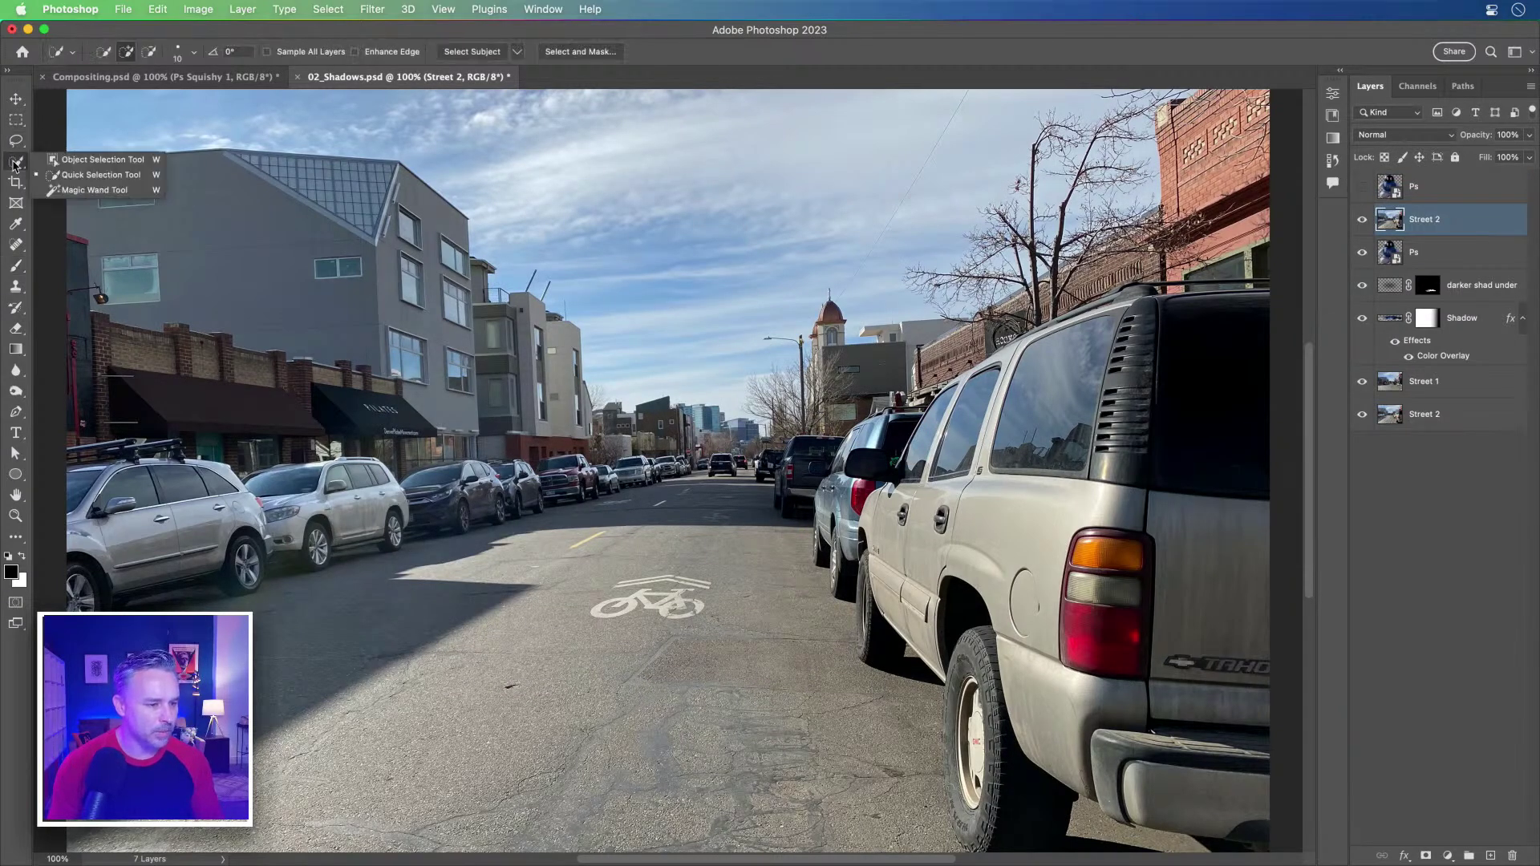
click(77, 160)
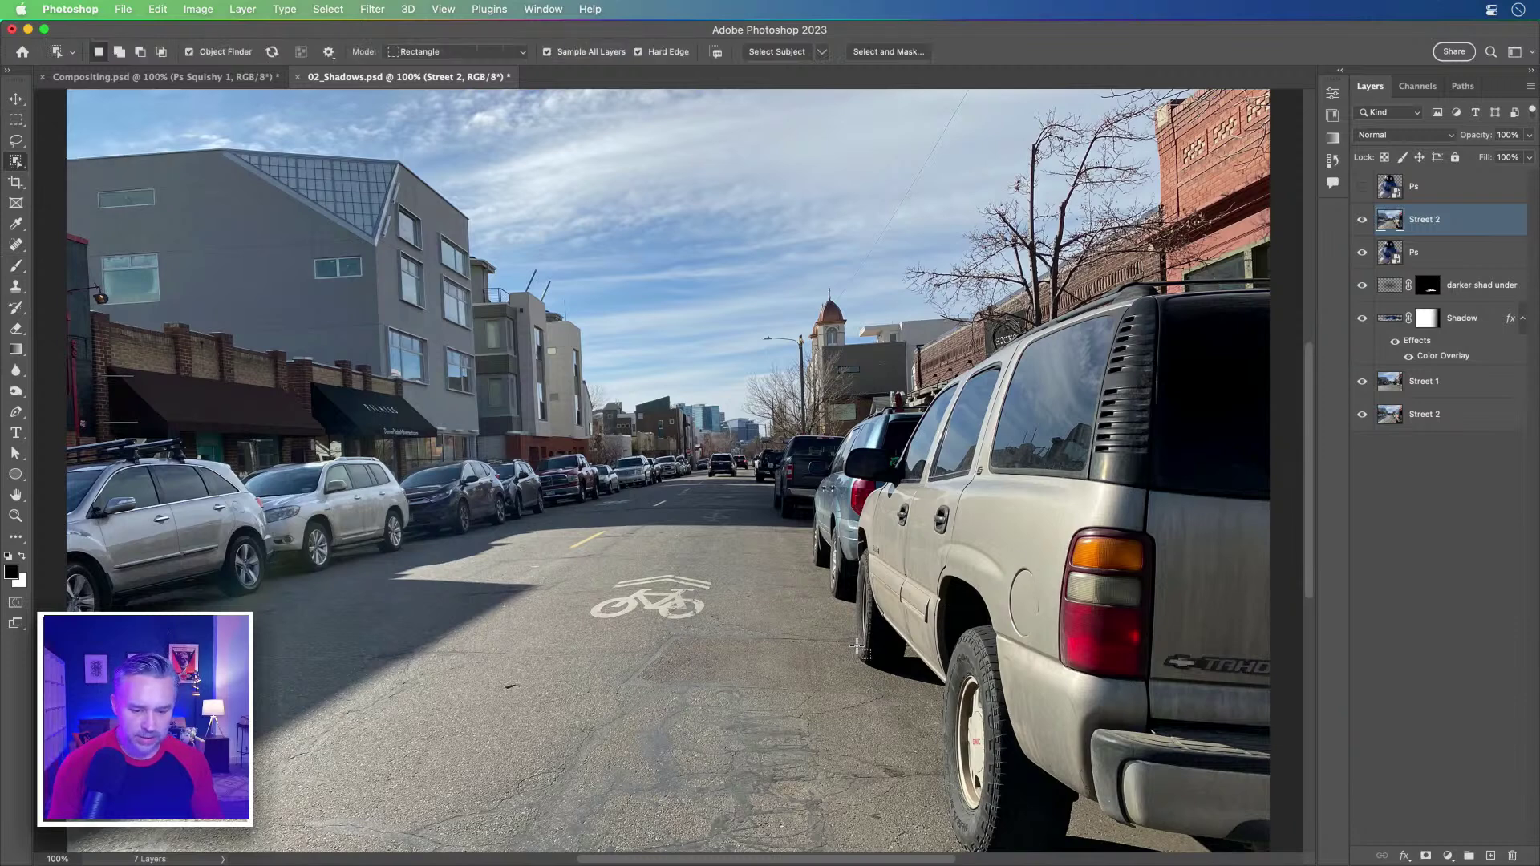
click(453, 51)
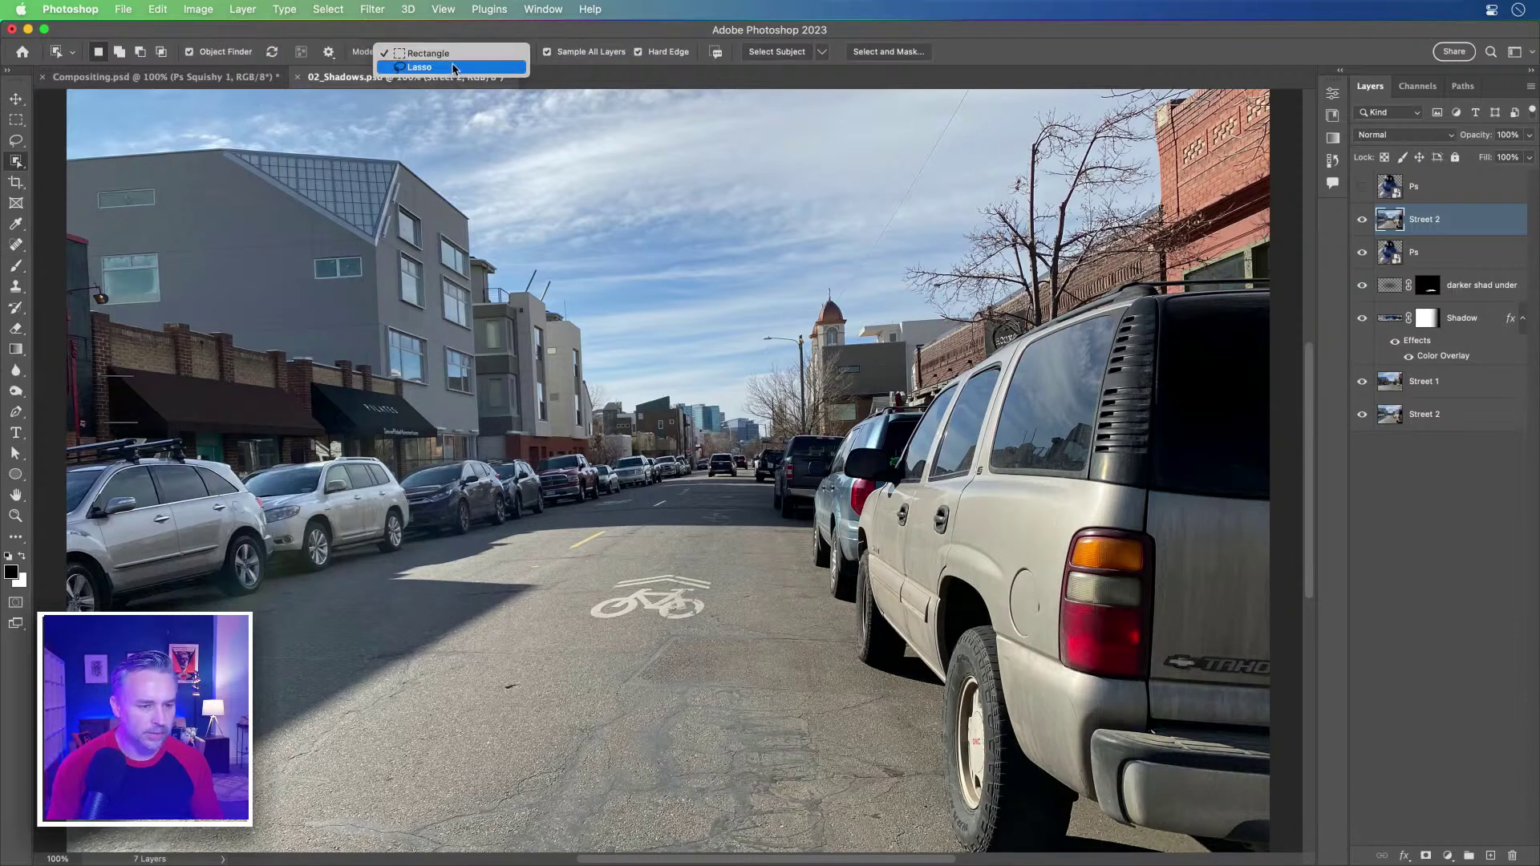
mouse_move(874, 638)
mouse_down()
mouse_move(855, 638)
mouse_move(854, 578)
mouse_move(881, 499)
mouse_move(834, 481)
mouse_move(938, 401)
mouse_move(1024, 543)
mouse_move(896, 728)
mouse_up()
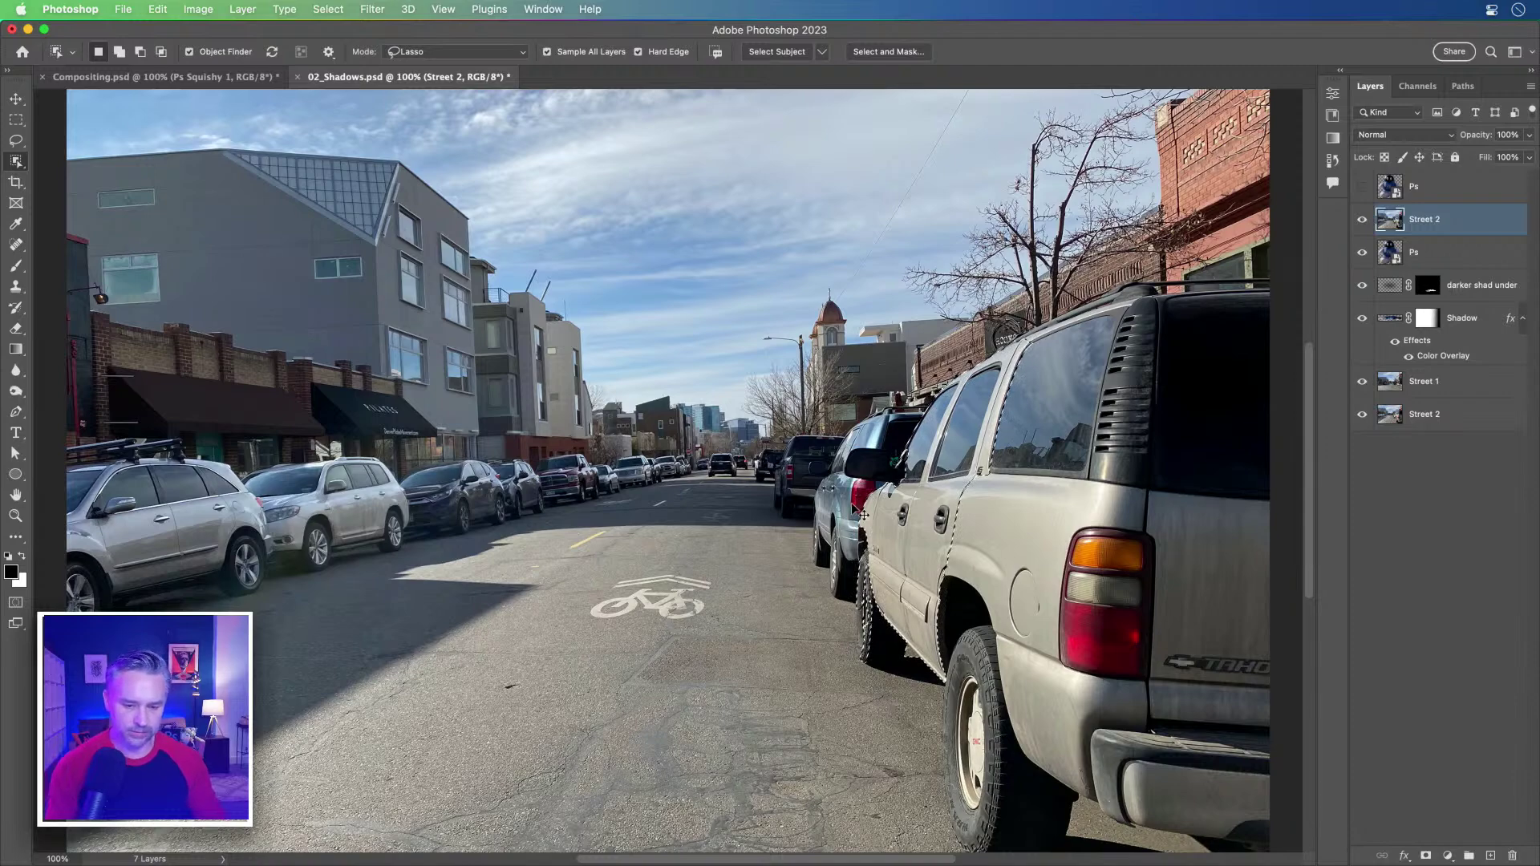
Step: Add the SUV's black side mirror to the selection with the Lasso tool
key(super+equal)
key(super+equal)
drag(850, 502, 192, 527)
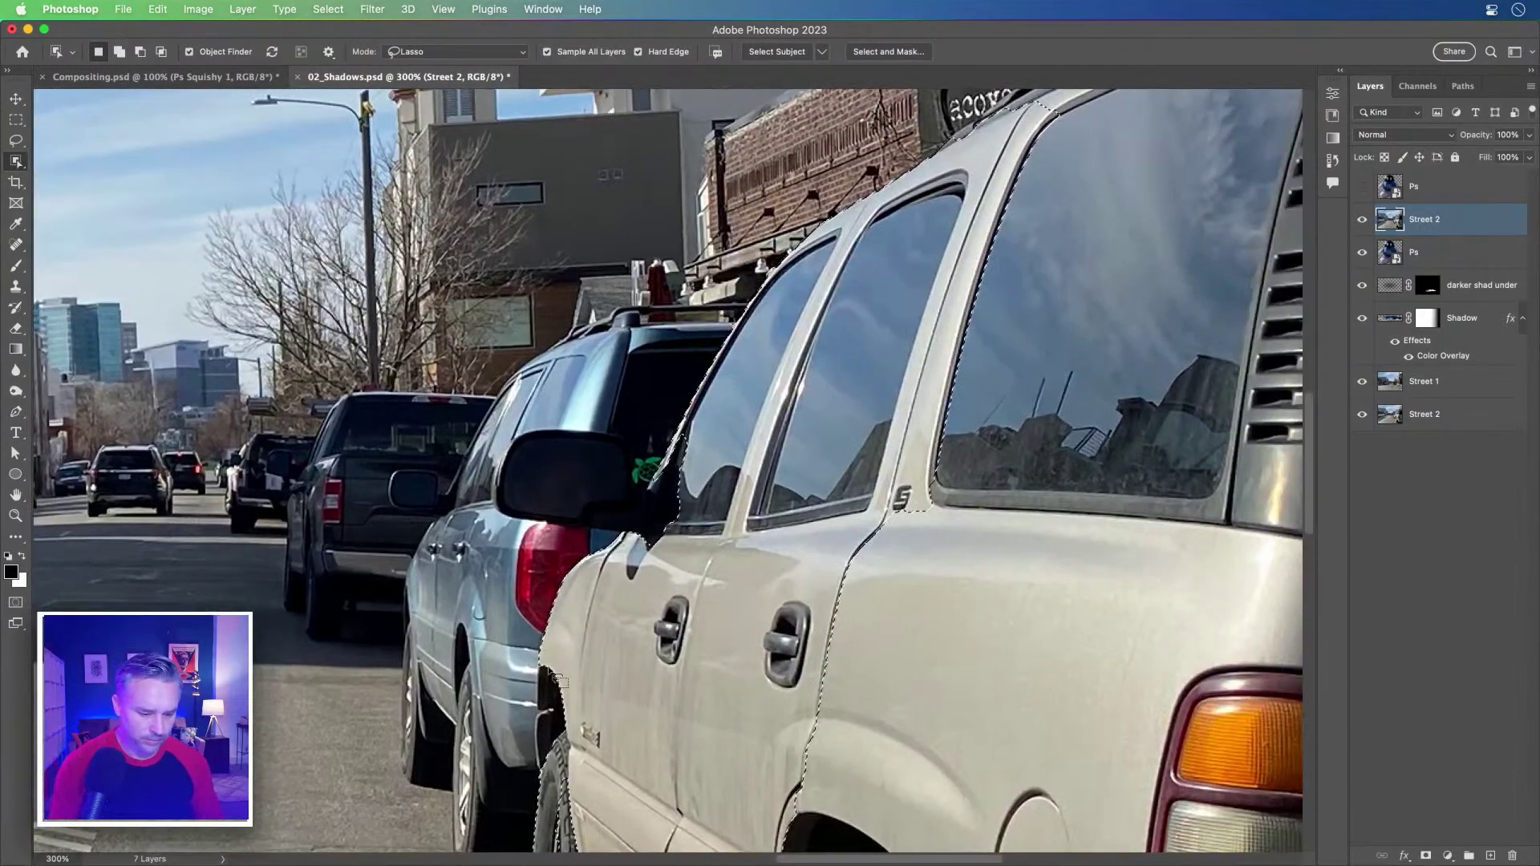
key(l)
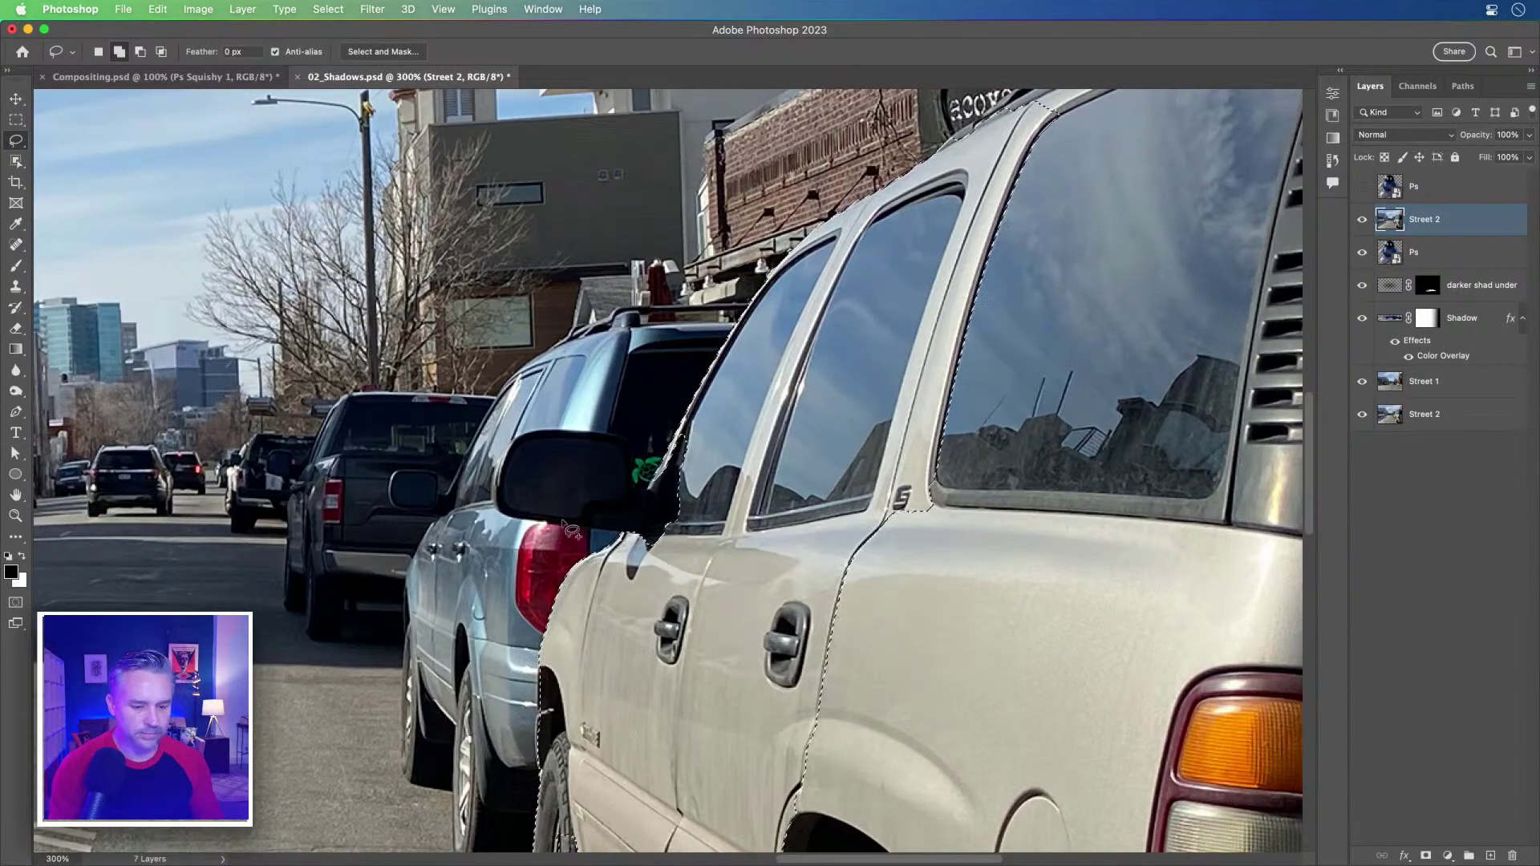
mouse_move(629, 533)
mouse_down()
mouse_move(510, 523)
mouse_move(502, 462)
mouse_move(582, 433)
mouse_move(656, 487)
mouse_move(706, 437)
mouse_move(718, 505)
mouse_up()
key(super+minus)
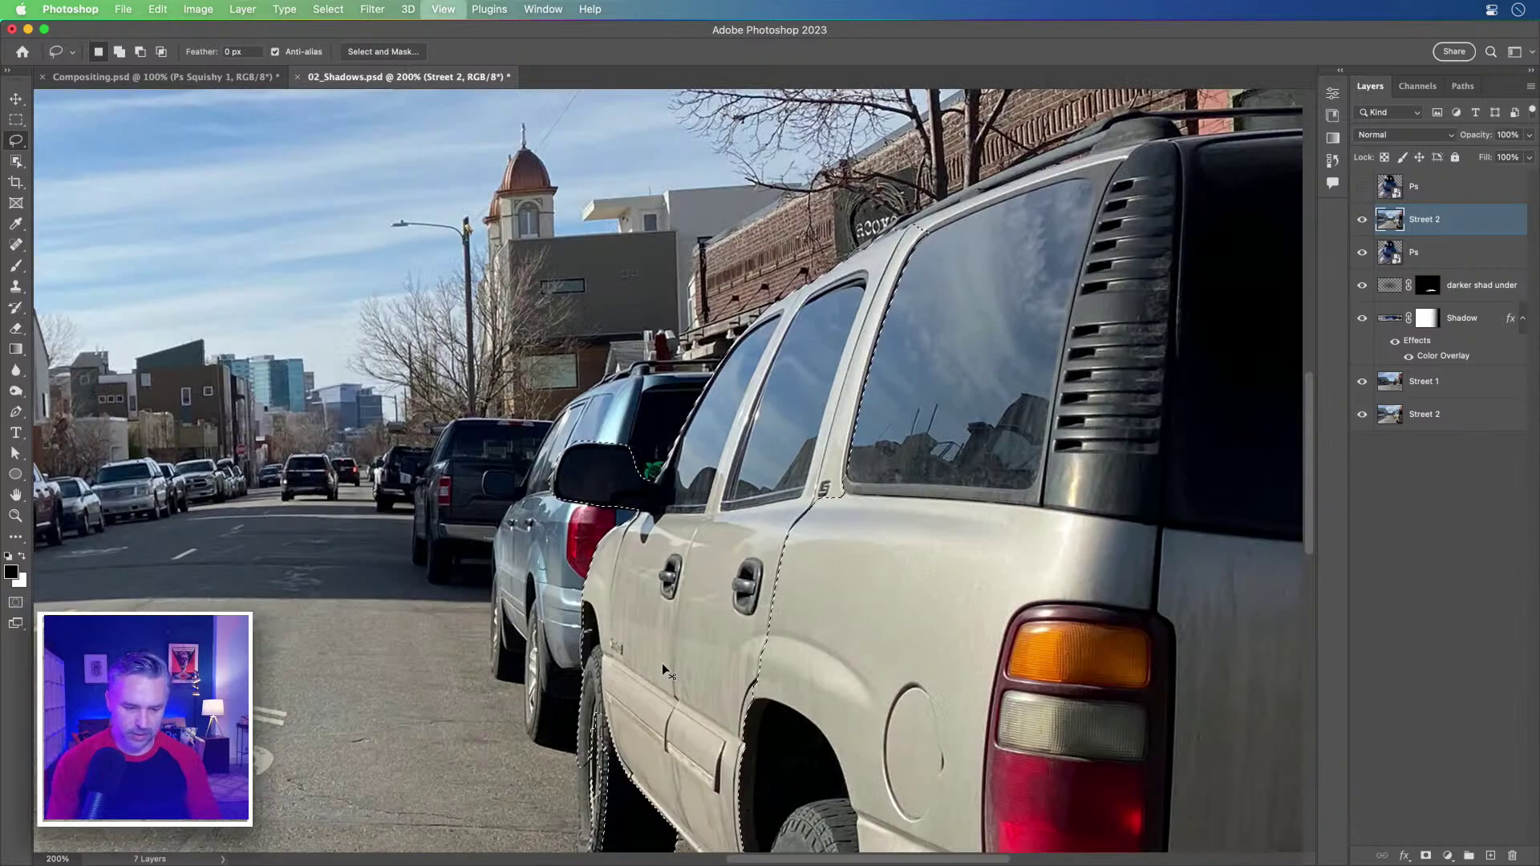
Step: Duplicate the upper Street 2 layer and mask the duplicate to the selected part of the SUV
key(super+0)
drag(1471, 224, 1491, 855)
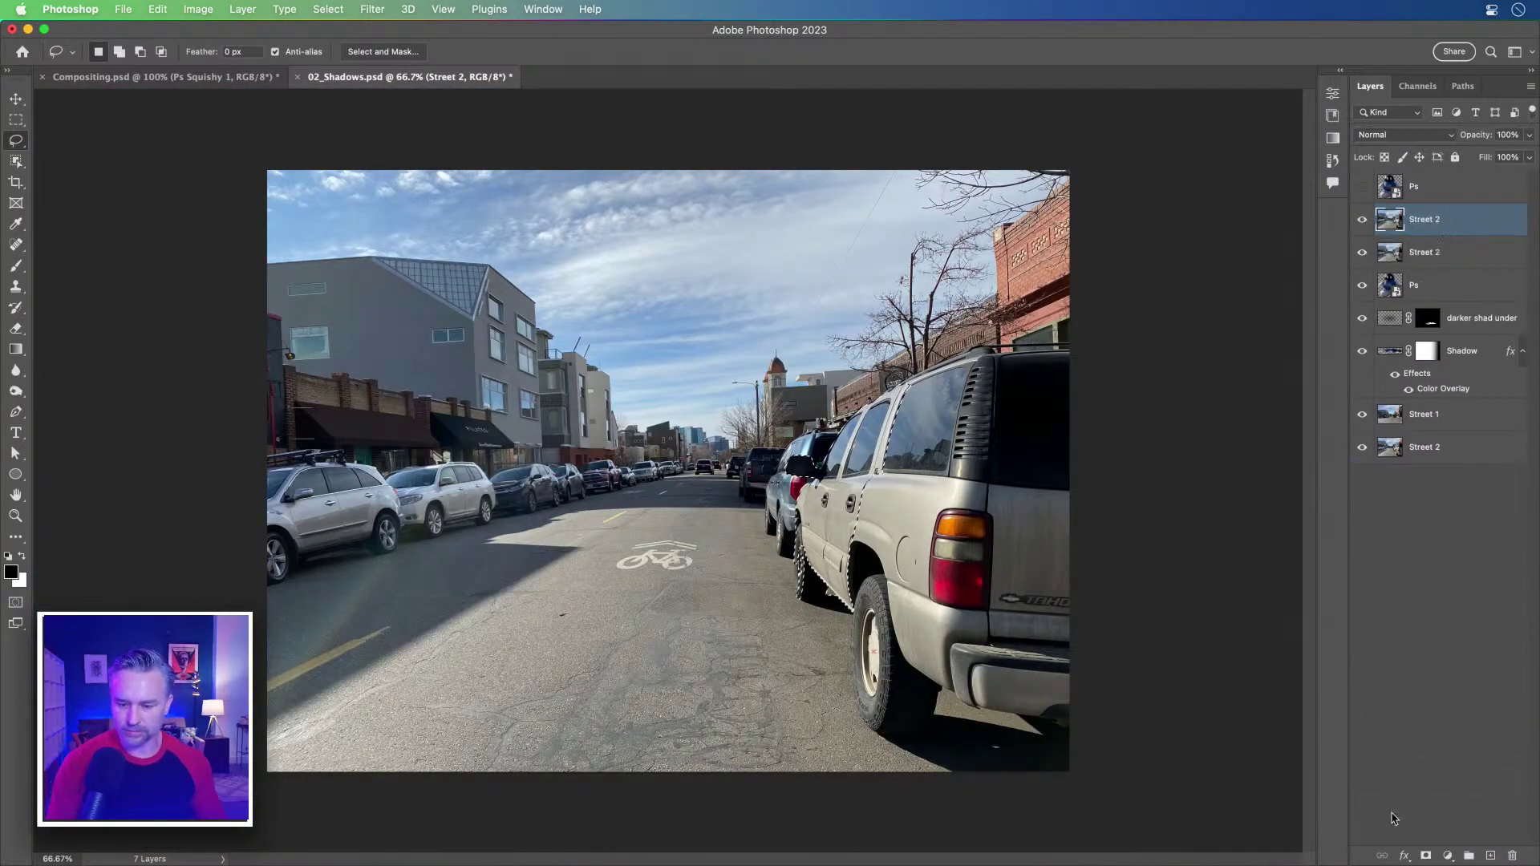
click(1426, 855)
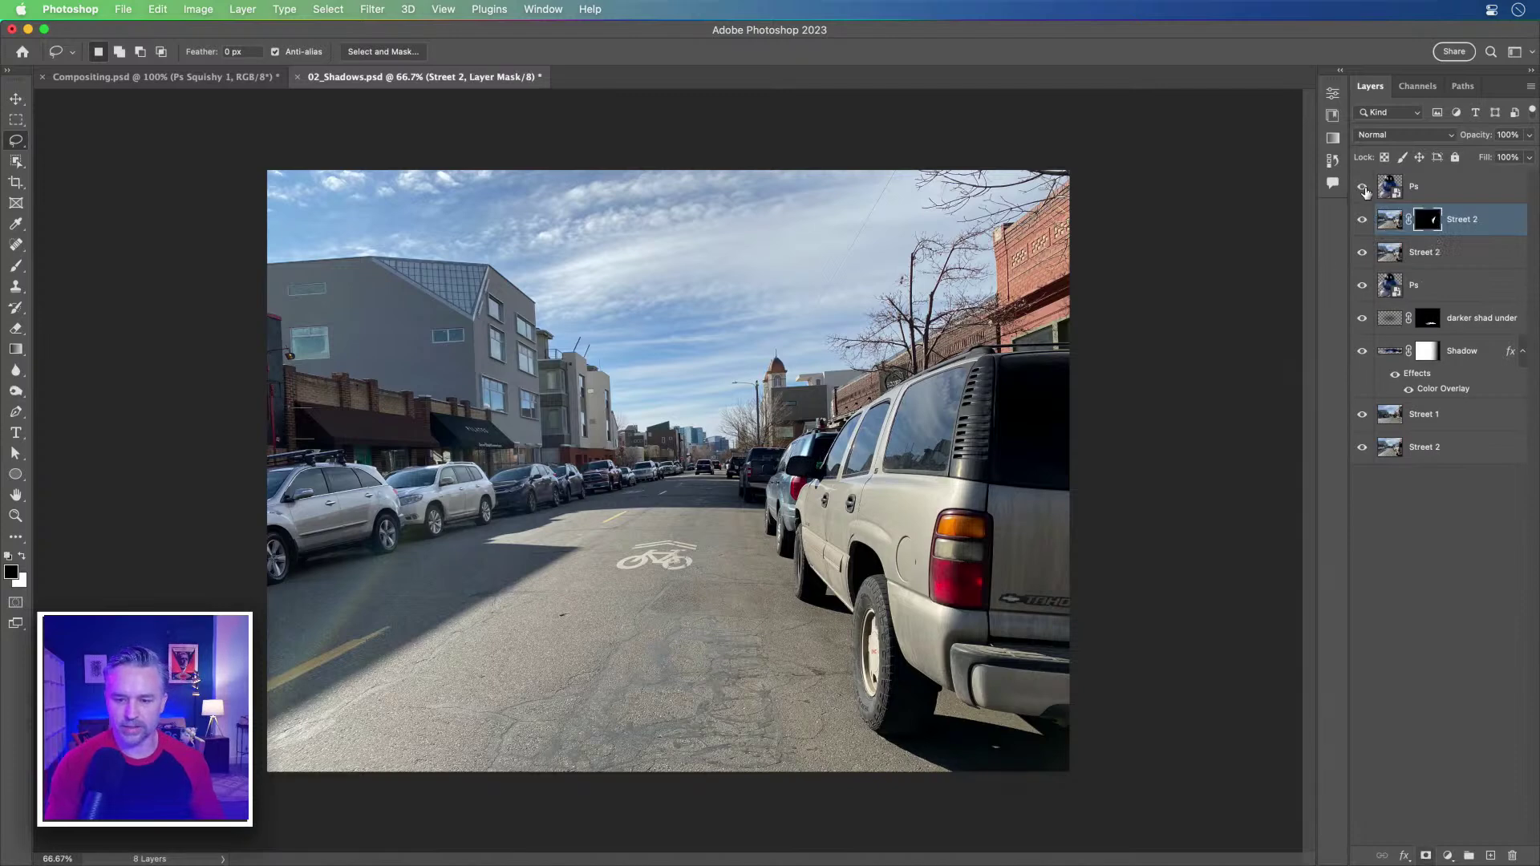
Step: Show the top Ps copy, move the masked Street 2 layer above it, and check where the arm meets the SUV
click(1364, 188)
drag(1512, 223, 1506, 178)
key(super+equal)
key(super+equal)
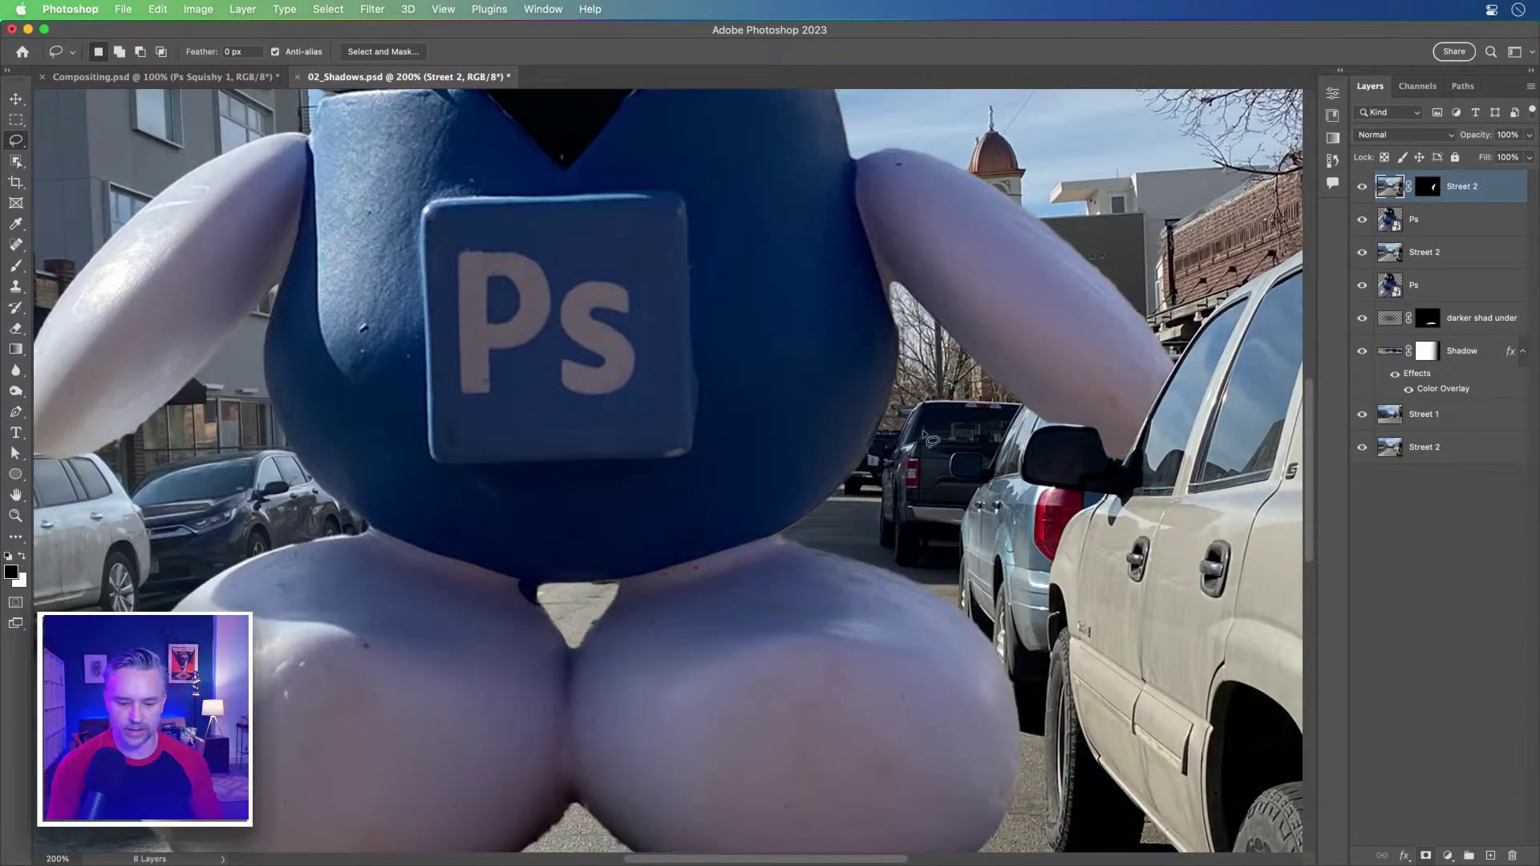
key(super+minus)
key(super+minus)
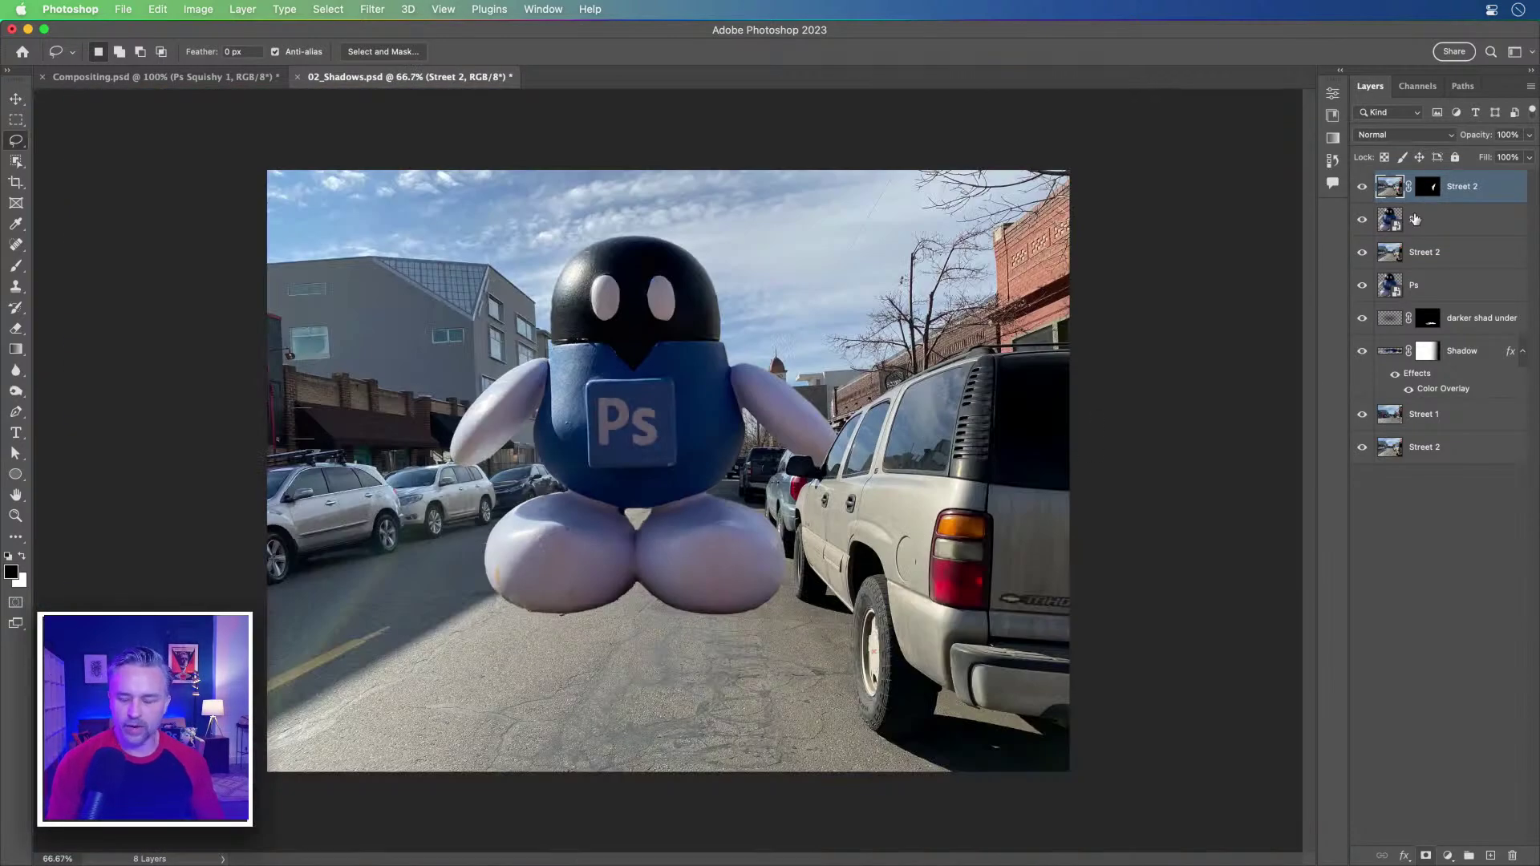
click(1461, 255)
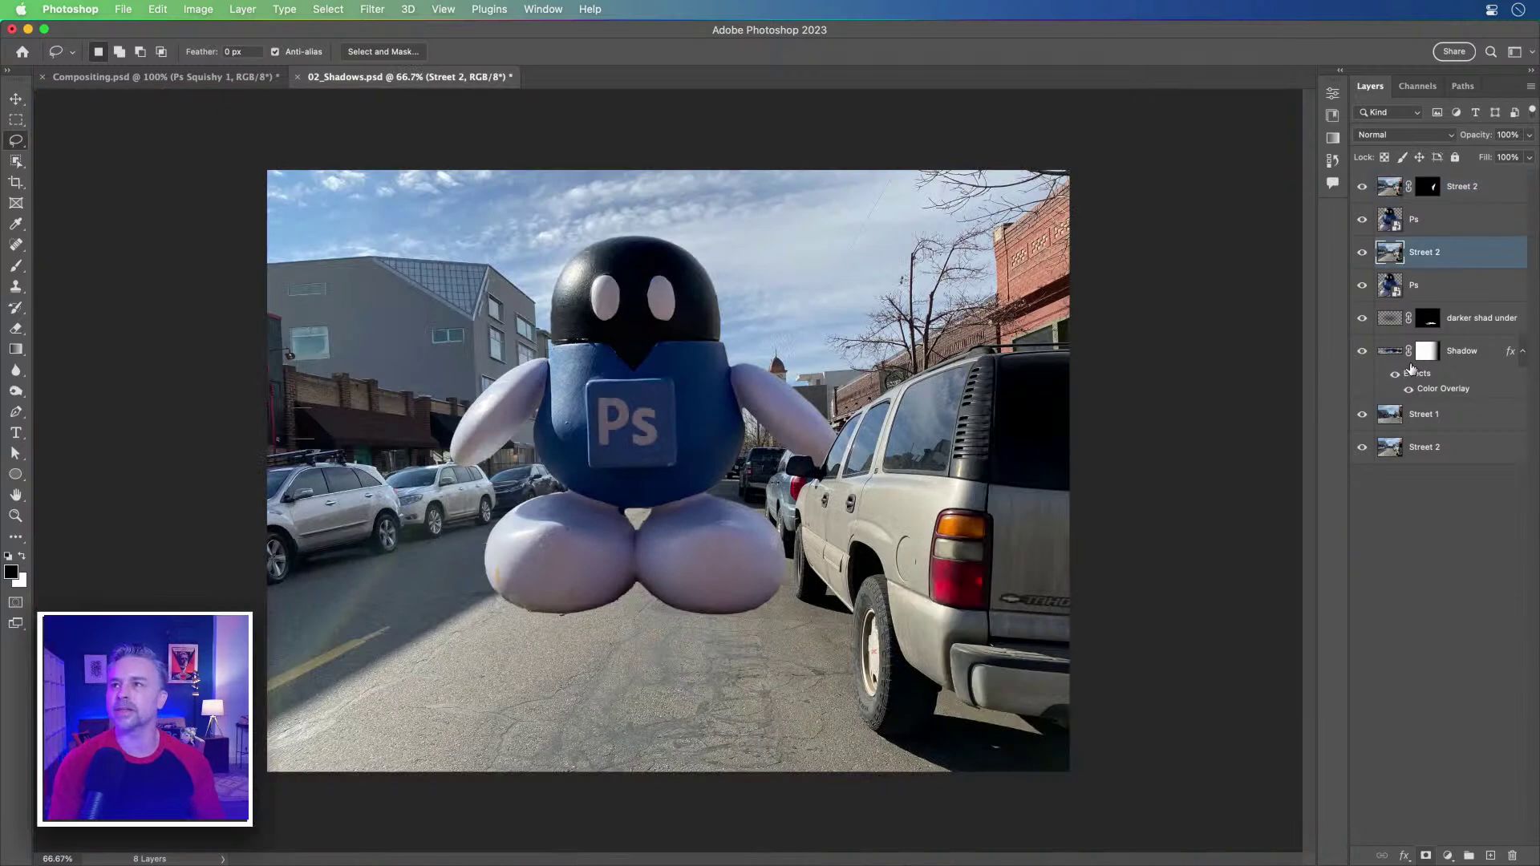
Step: Add a Curves adjustment above the upper Street 2 layer, lower input 171 to output 128, and invert its mask to black
click(1448, 856)
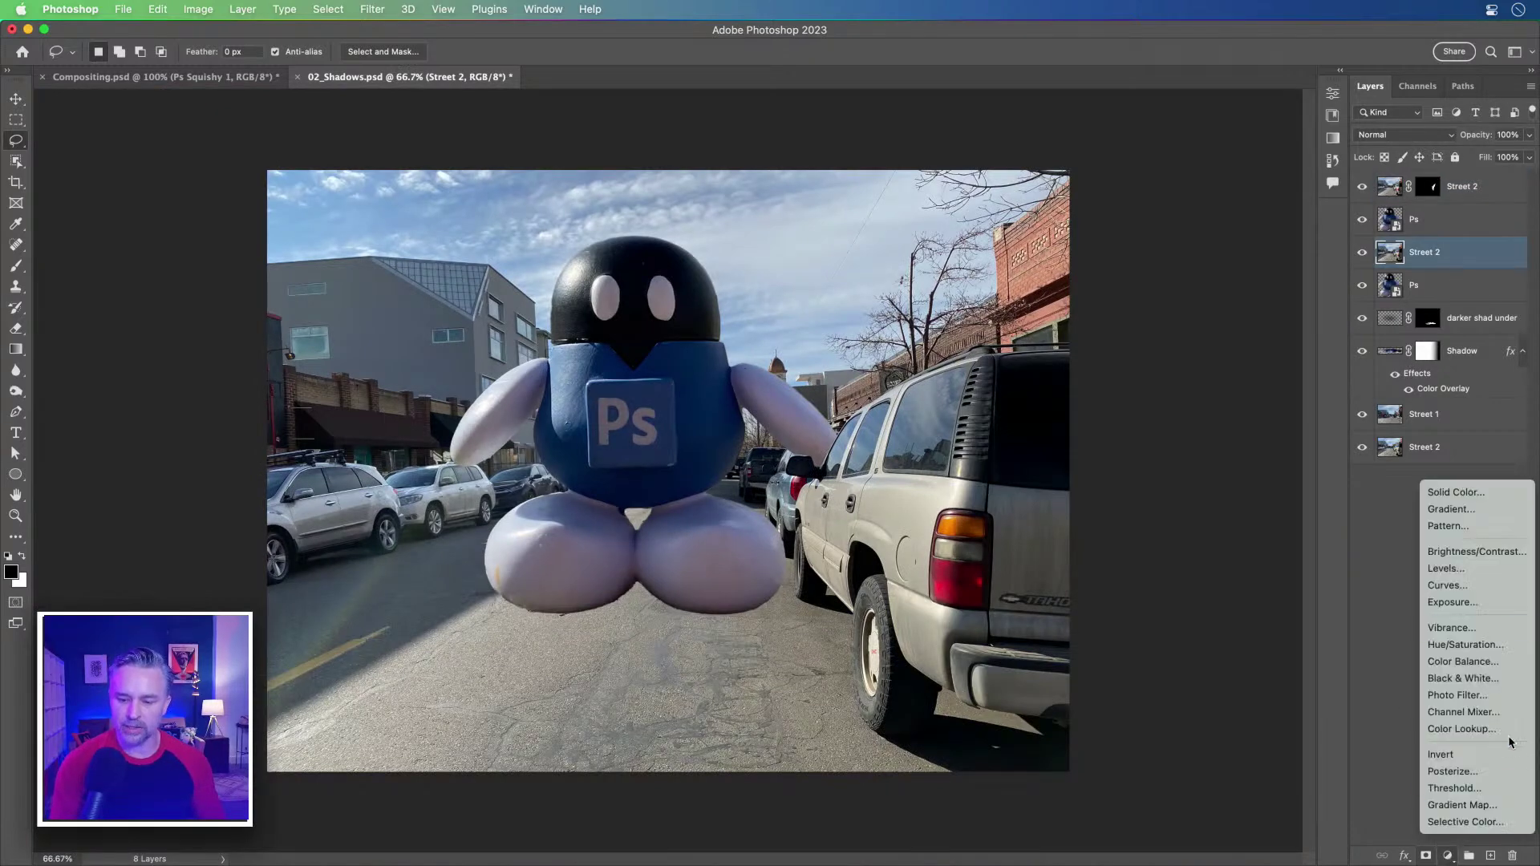
click(1496, 587)
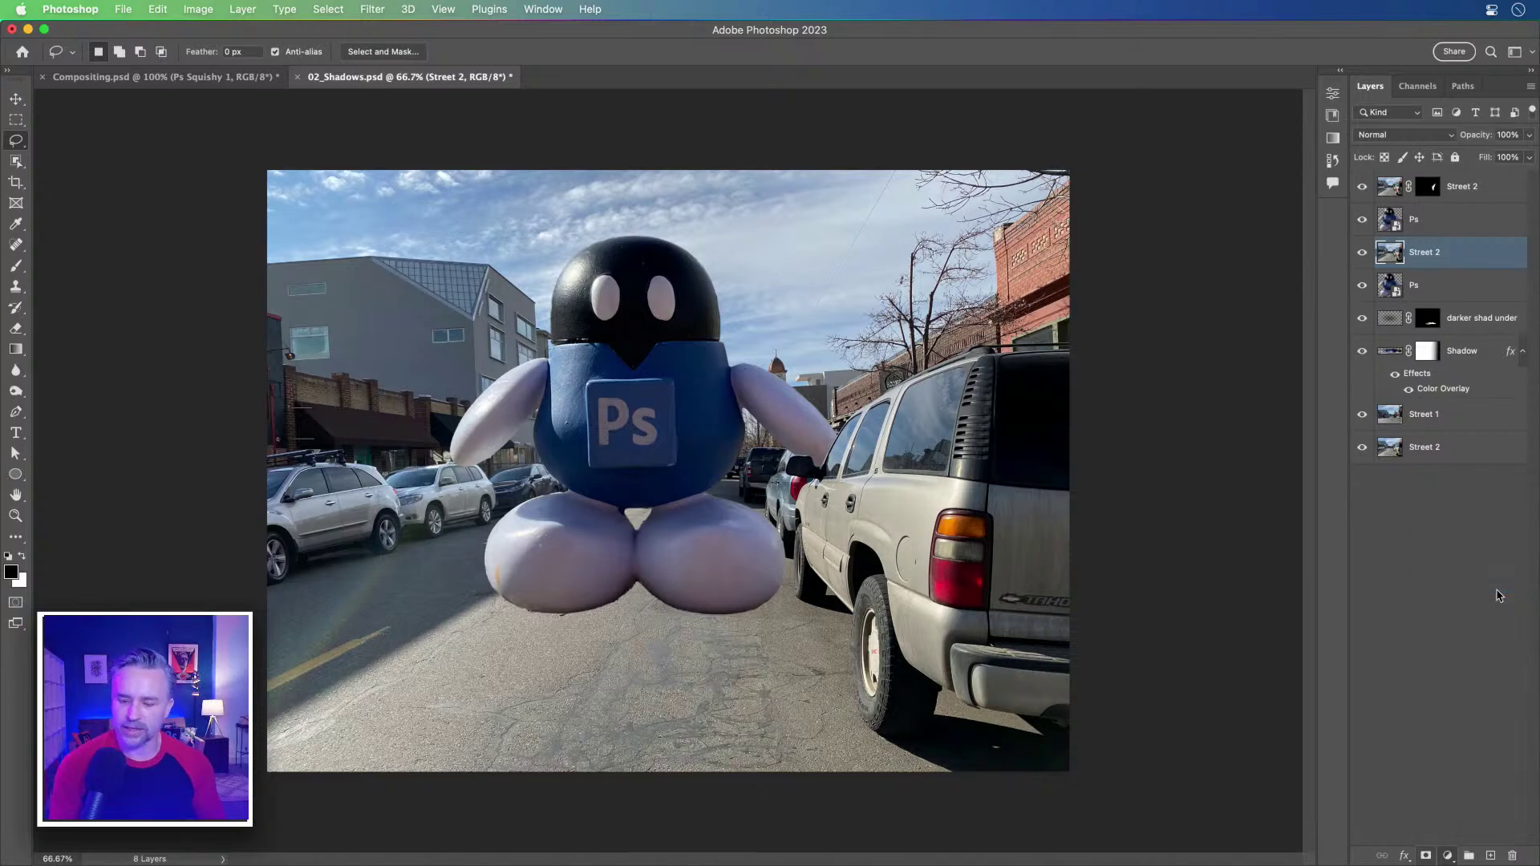
mouse_move(1216, 252)
mouse_down()
mouse_move(1222, 290)
mouse_move(1226, 233)
mouse_move(1259, 274)
mouse_move(1263, 232)
mouse_move(1269, 281)
mouse_move(1261, 238)
mouse_move(1218, 281)
mouse_move(1233, 255)
mouse_move(1257, 278)
mouse_move(1238, 256)
mouse_up()
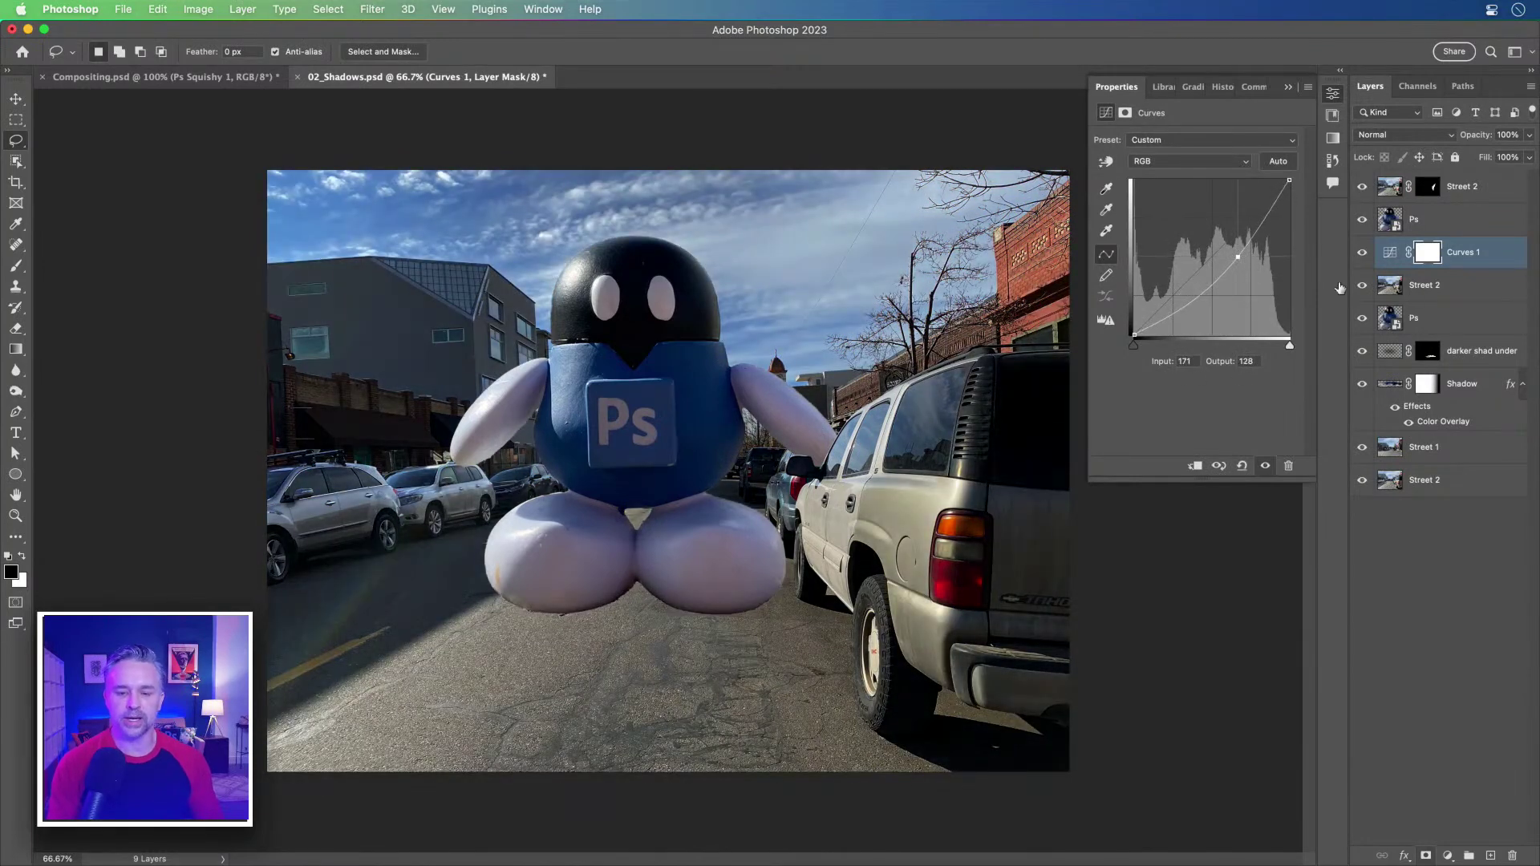
click(1425, 255)
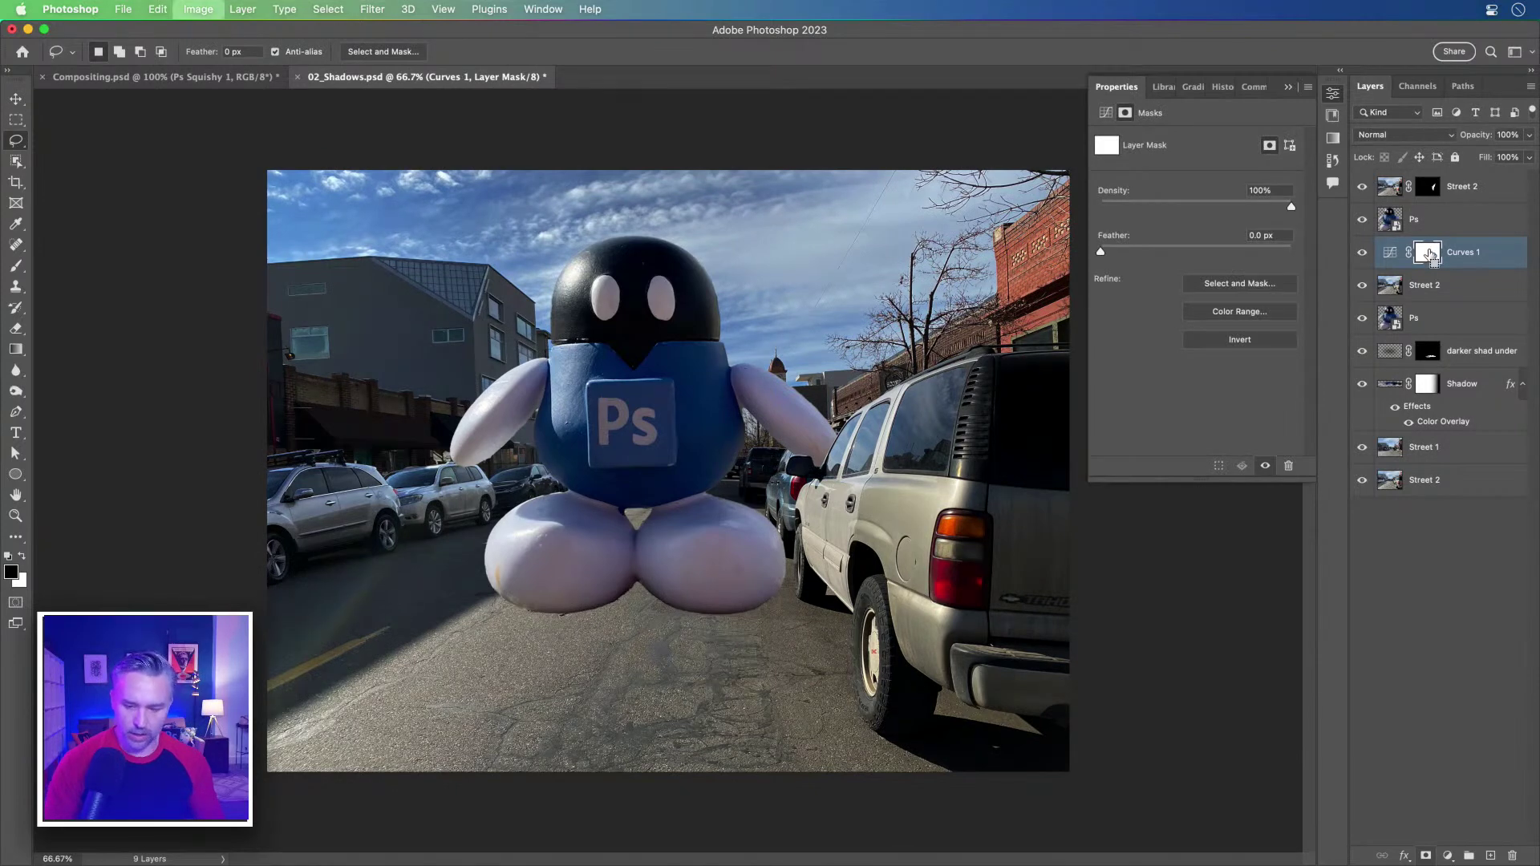
key(super+i)
Step: Paint white on the Curves mask along the ground under the figure's feet toward the SUV, with a 150 px brush at 100% flow
key(b)
key(x)
key(bracketleft)
key(bracketleft)
key(bracketleft)
key(bracketleft)
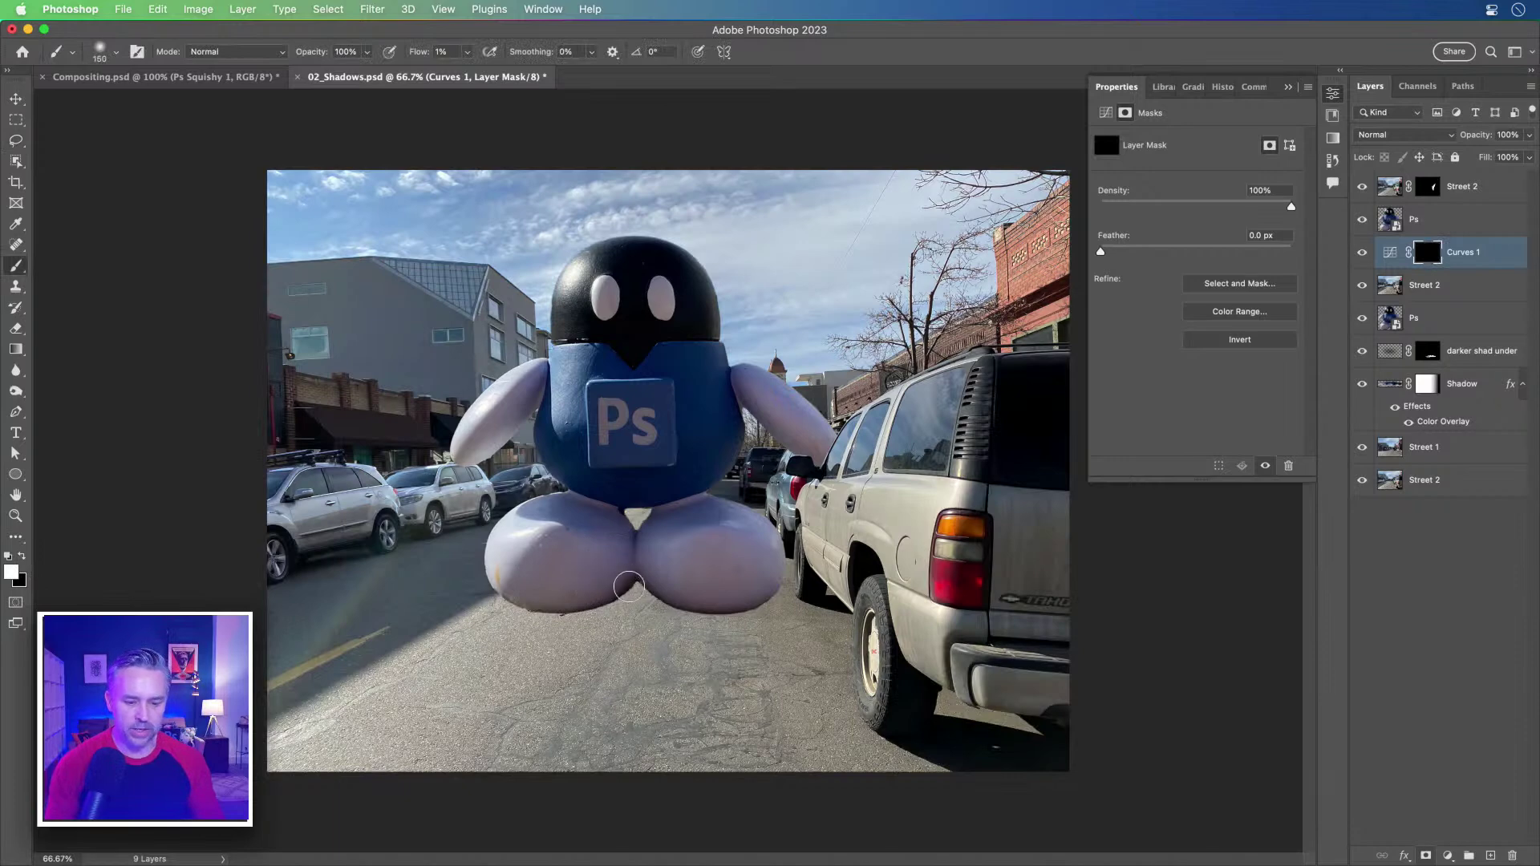
drag(413, 46, 486, 56)
mouse_move(545, 580)
mouse_down()
mouse_move(622, 592)
mouse_move(572, 599)
mouse_move(802, 610)
mouse_up()
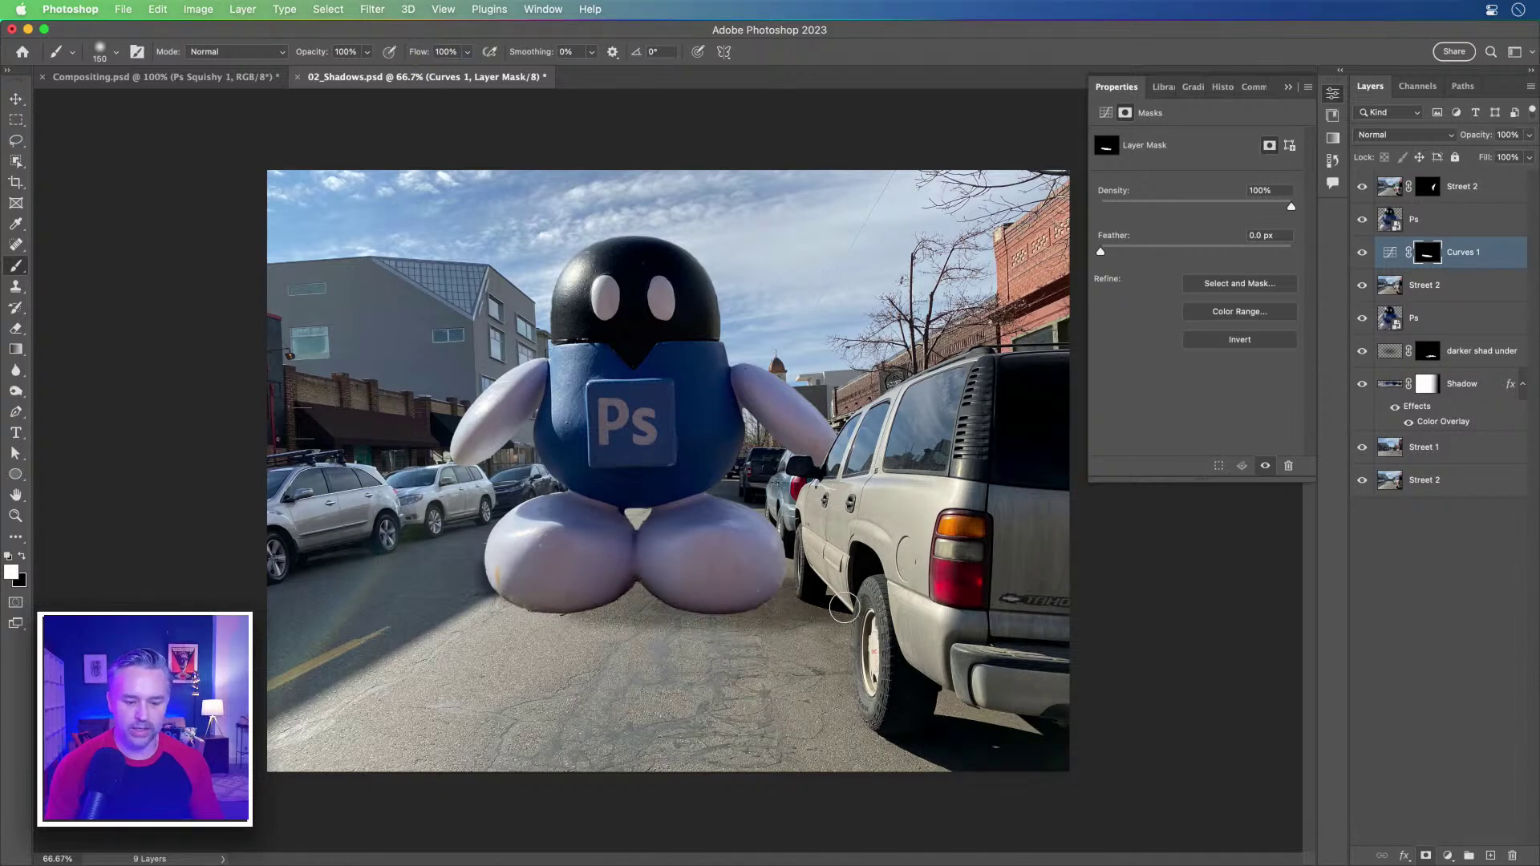
key(super+z)
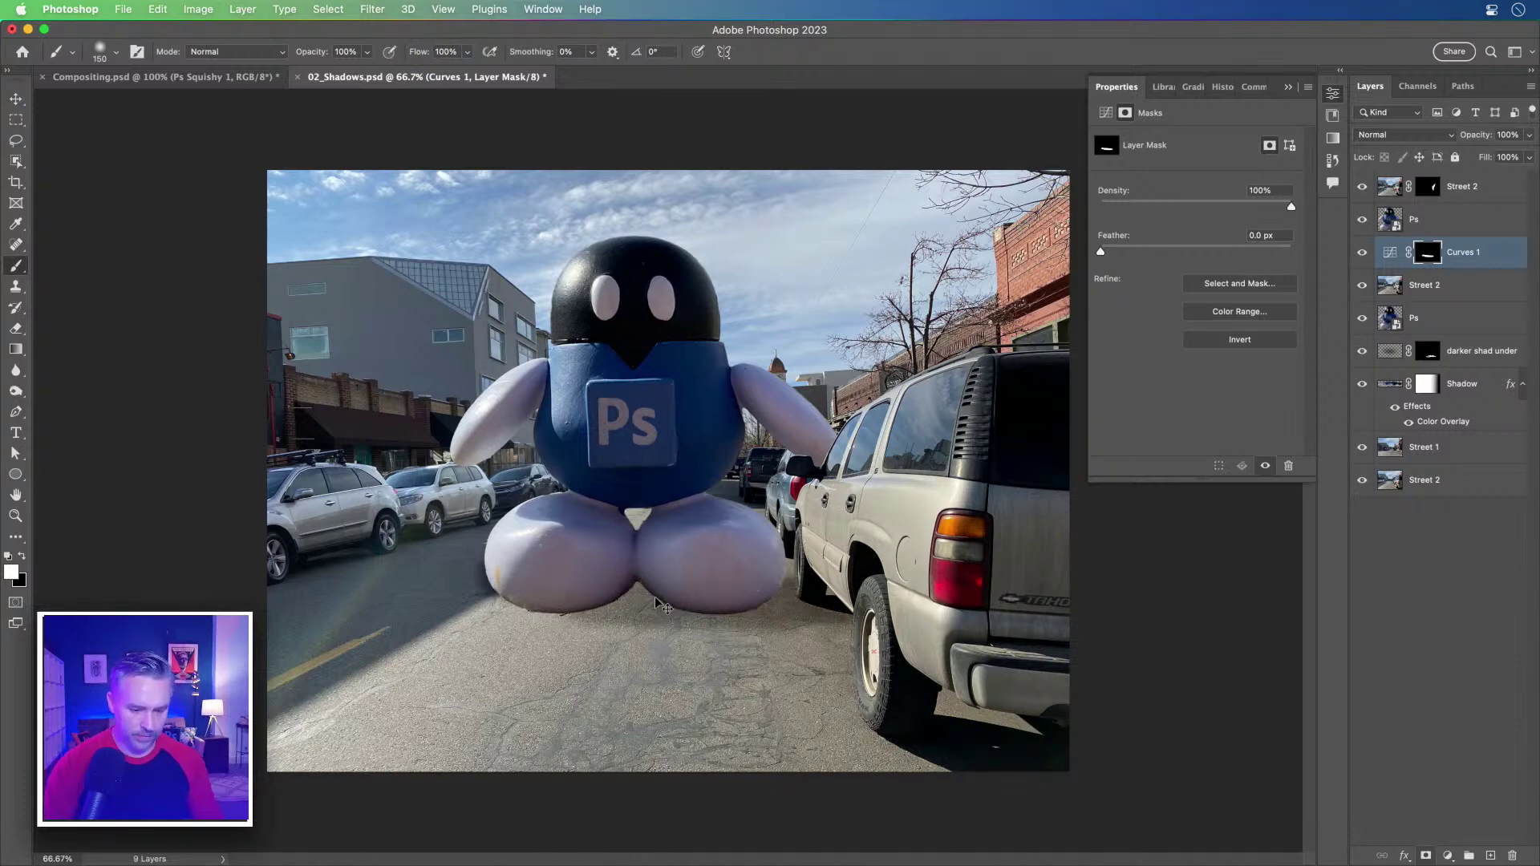
drag(539, 589, 818, 618)
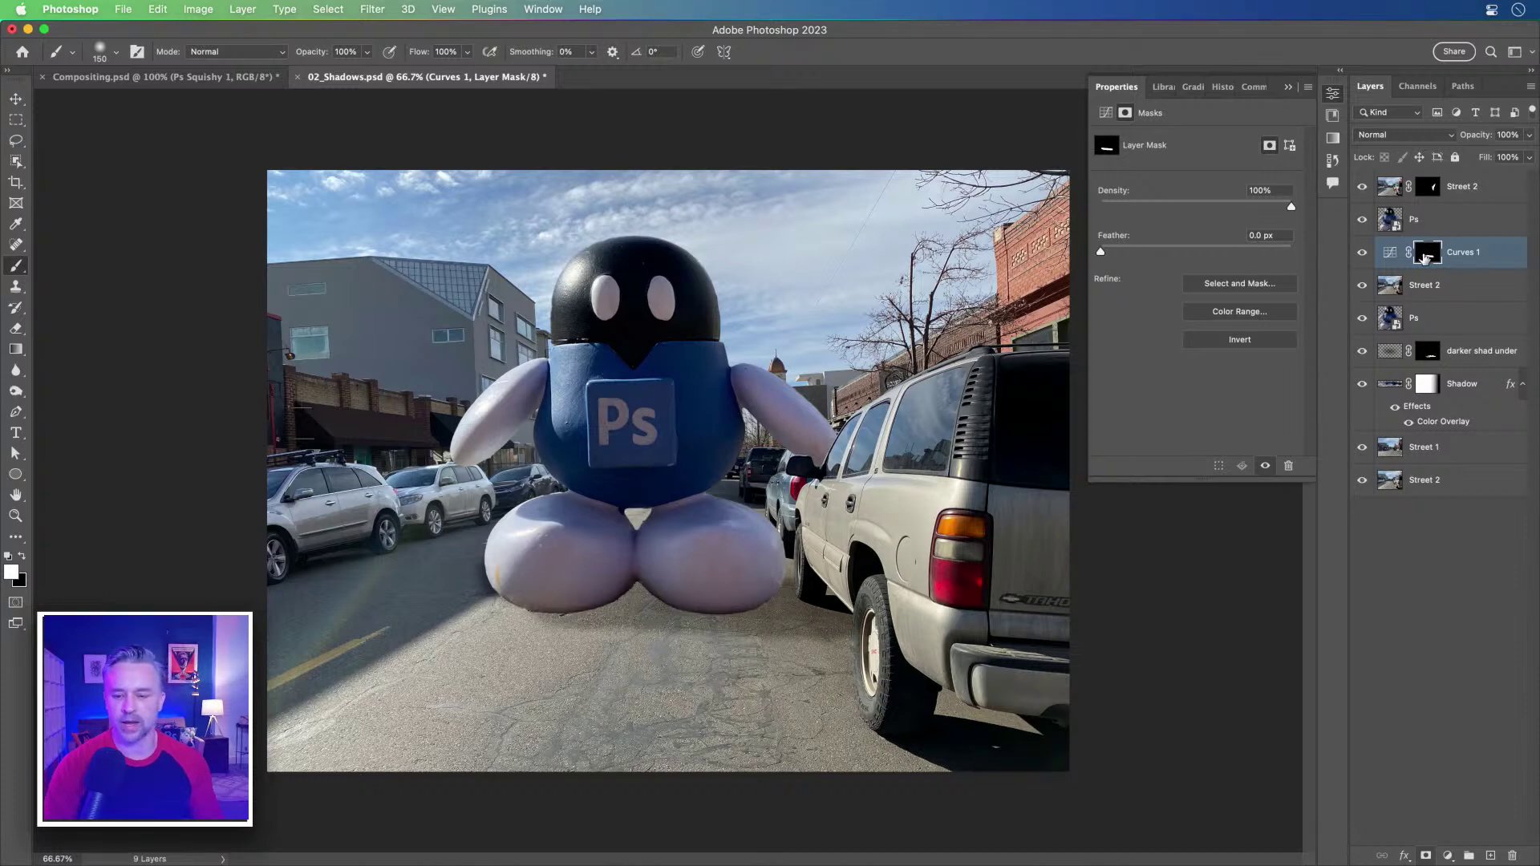
Step: Deepen the Curves shadow by moving the RGB curve's black point to input 31, output 0
click(1391, 257)
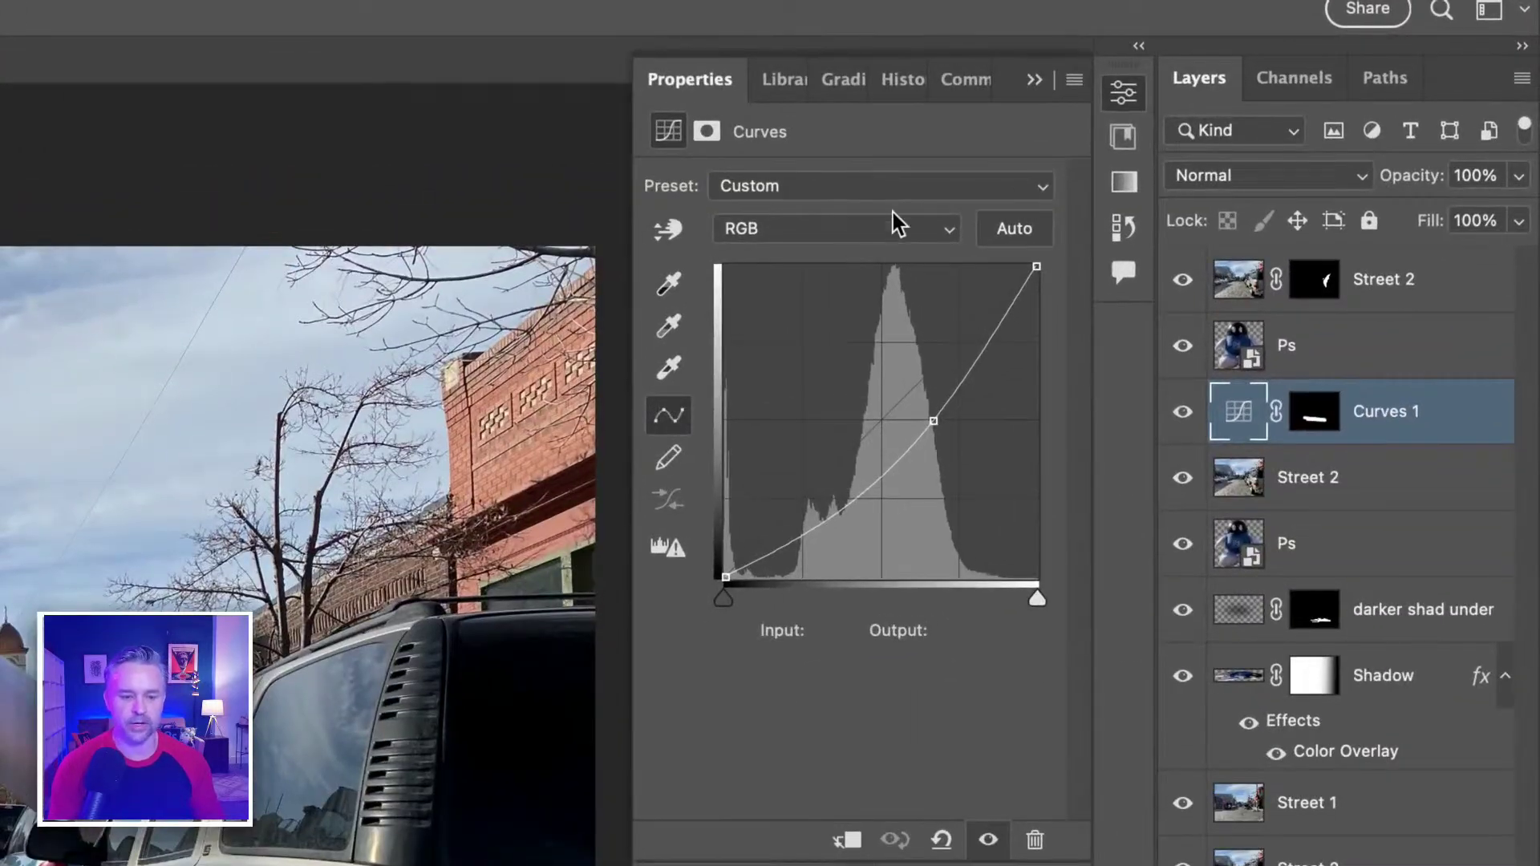
click(1191, 159)
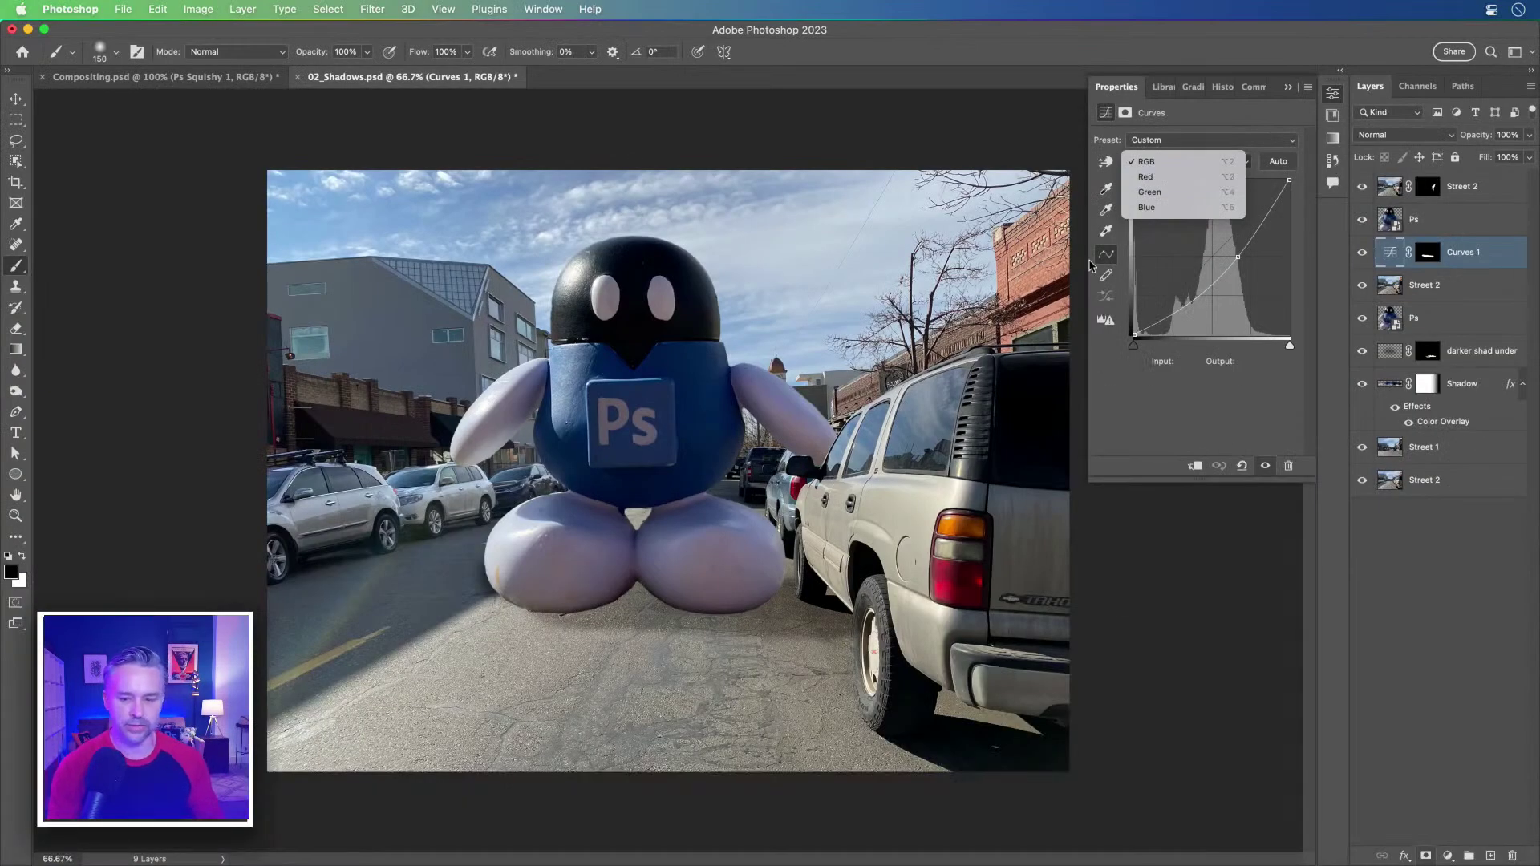
click(1167, 383)
click(1133, 336)
mouse_move(1136, 351)
mouse_down()
mouse_move(1284, 347)
mouse_move(1119, 346)
mouse_move(1168, 350)
mouse_move(1140, 351)
mouse_up()
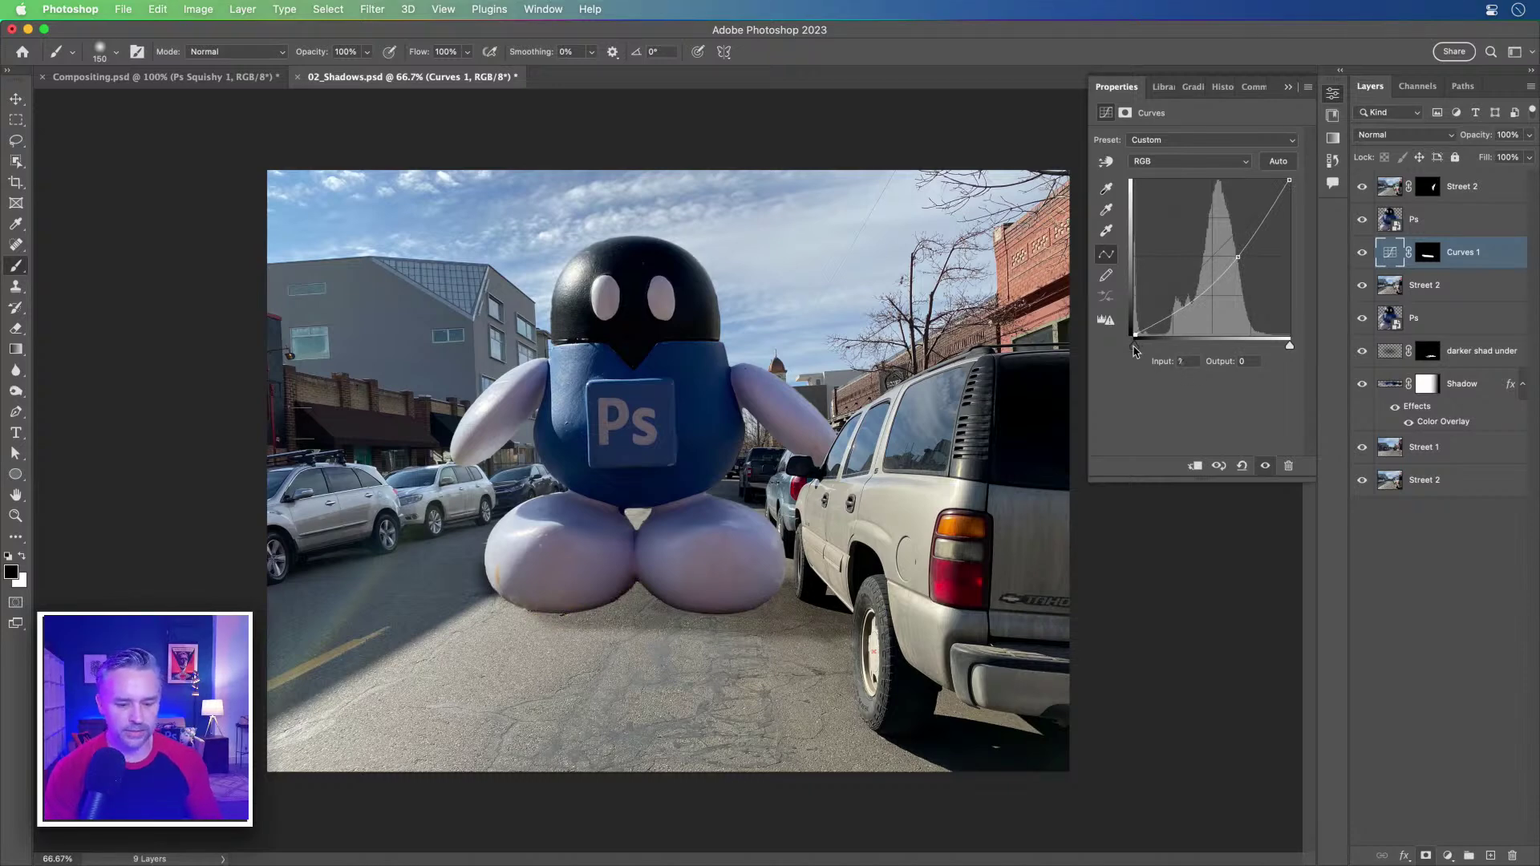
mouse_move(1135, 349)
mouse_down()
mouse_move(1175, 353)
mouse_move(1153, 353)
mouse_up()
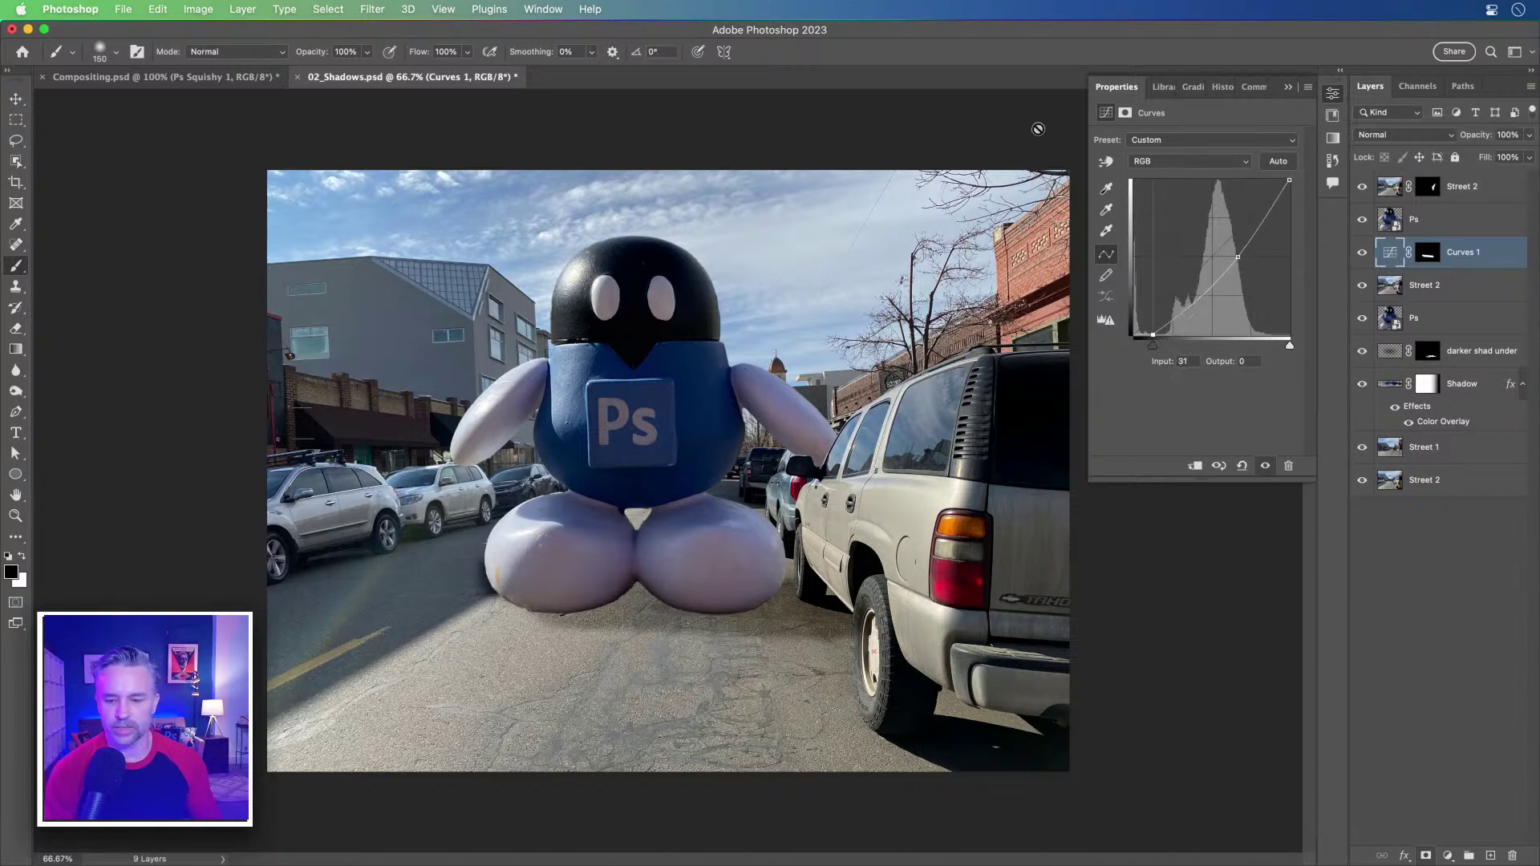
Step: Cool the Curves shadow by raising the Blue curve from input 148 to 160 and the Green curve from input 147 to 152
click(1195, 161)
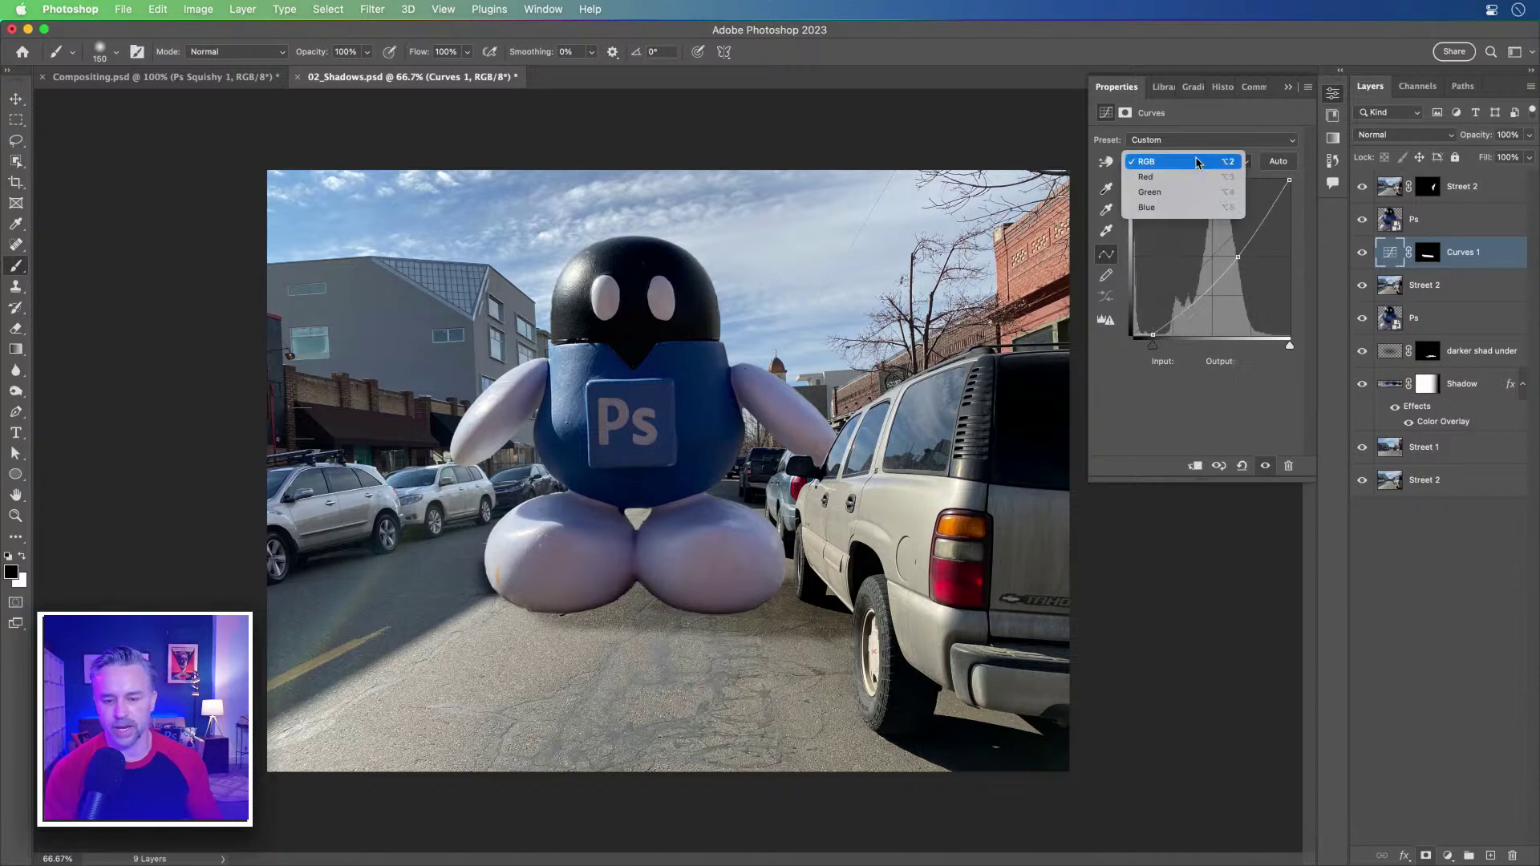
click(1196, 210)
mouse_move(1219, 251)
mouse_down()
mouse_move(1227, 219)
mouse_move(1224, 238)
mouse_up()
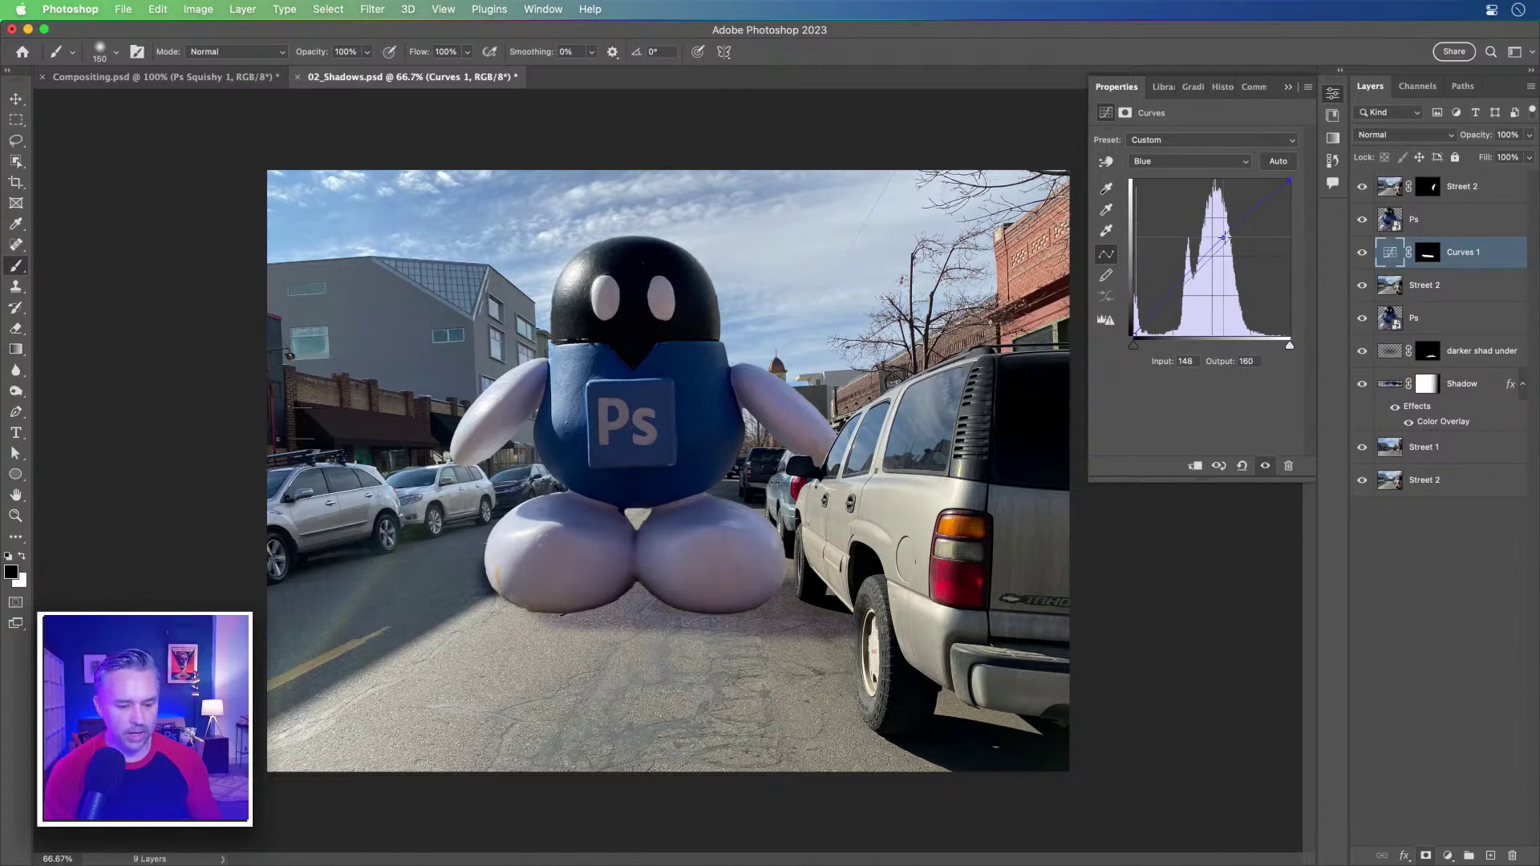
click(1182, 162)
click(1179, 145)
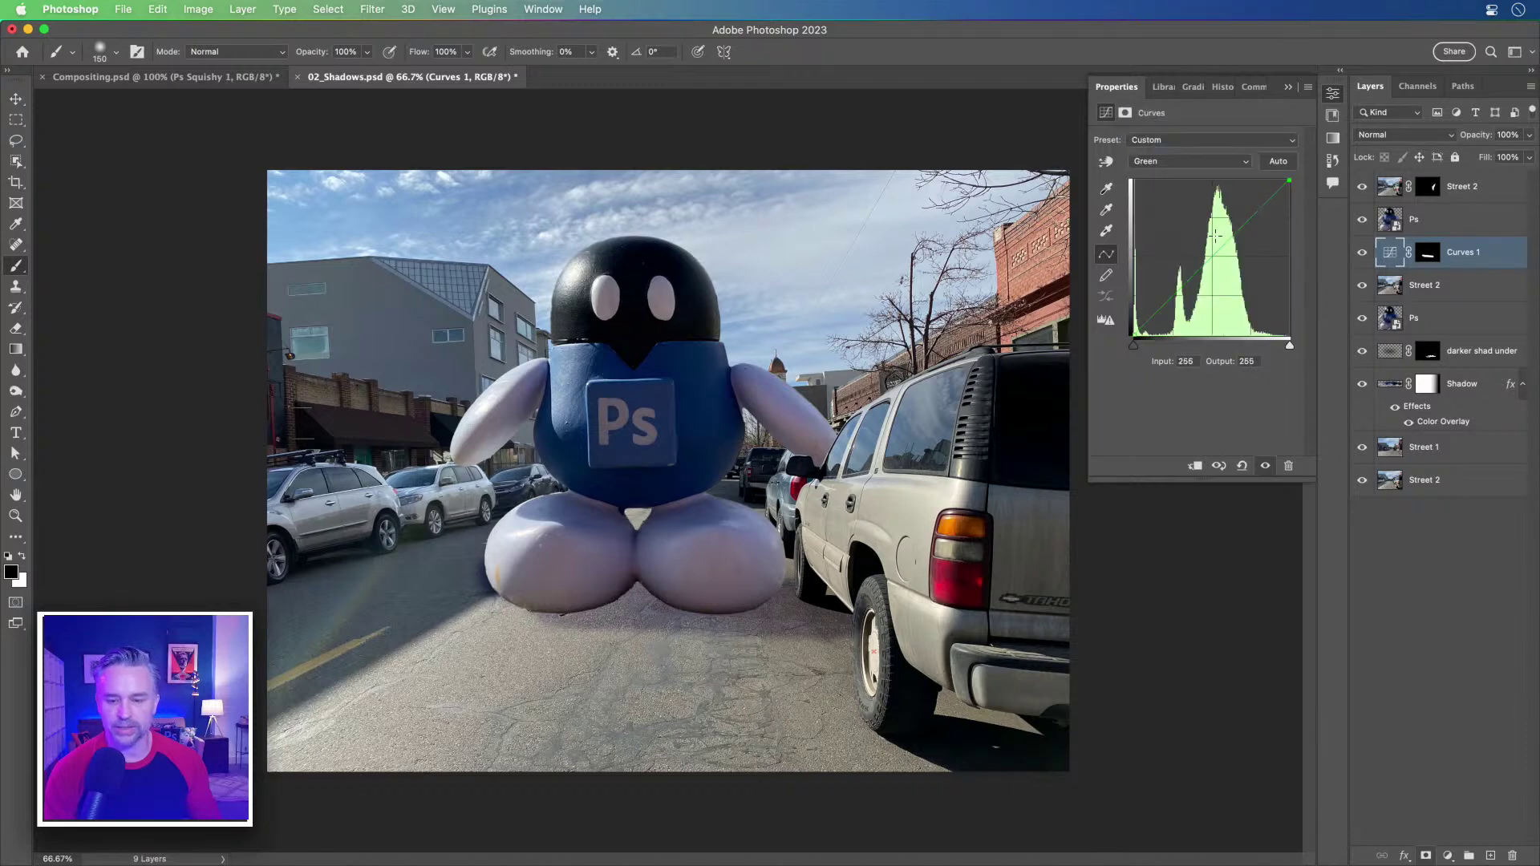
drag(1223, 246, 1221, 242)
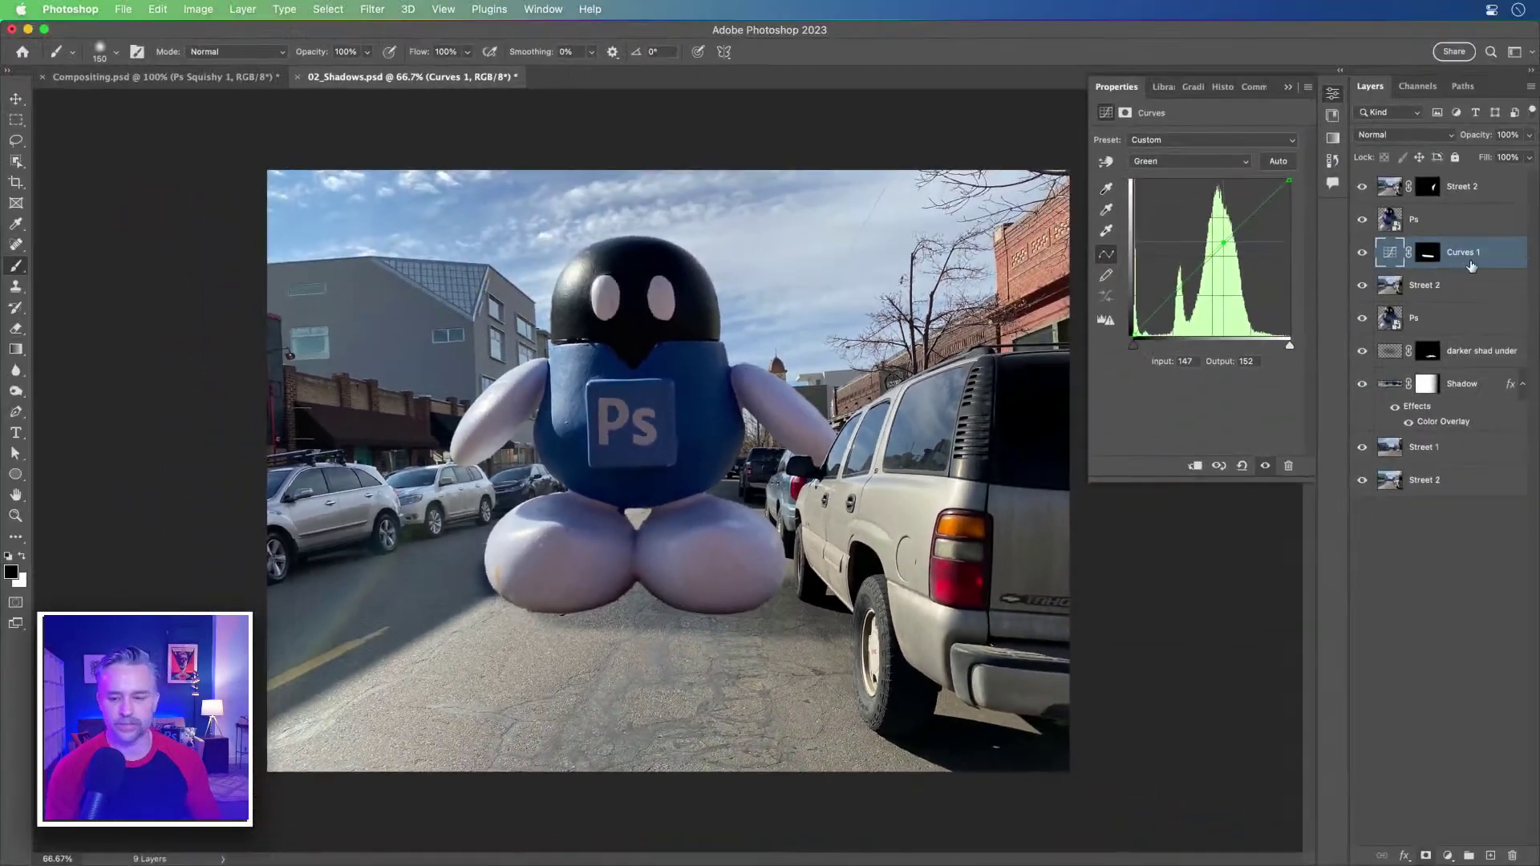
Step: Set the black point of the Curves 1 RGB curve to input 38, output 0
click(1428, 255)
key(x)
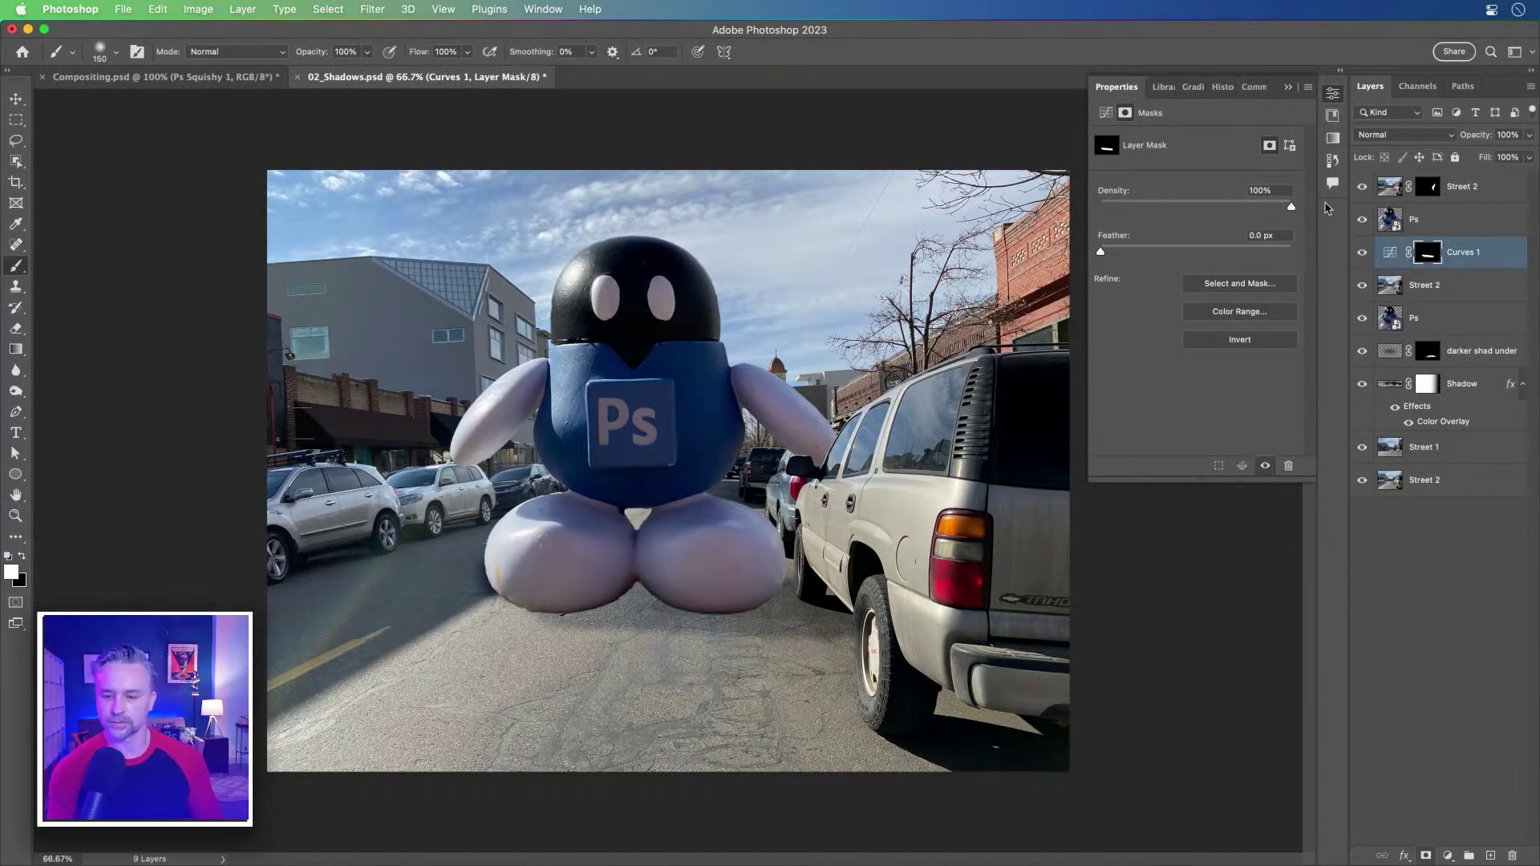
click(1387, 255)
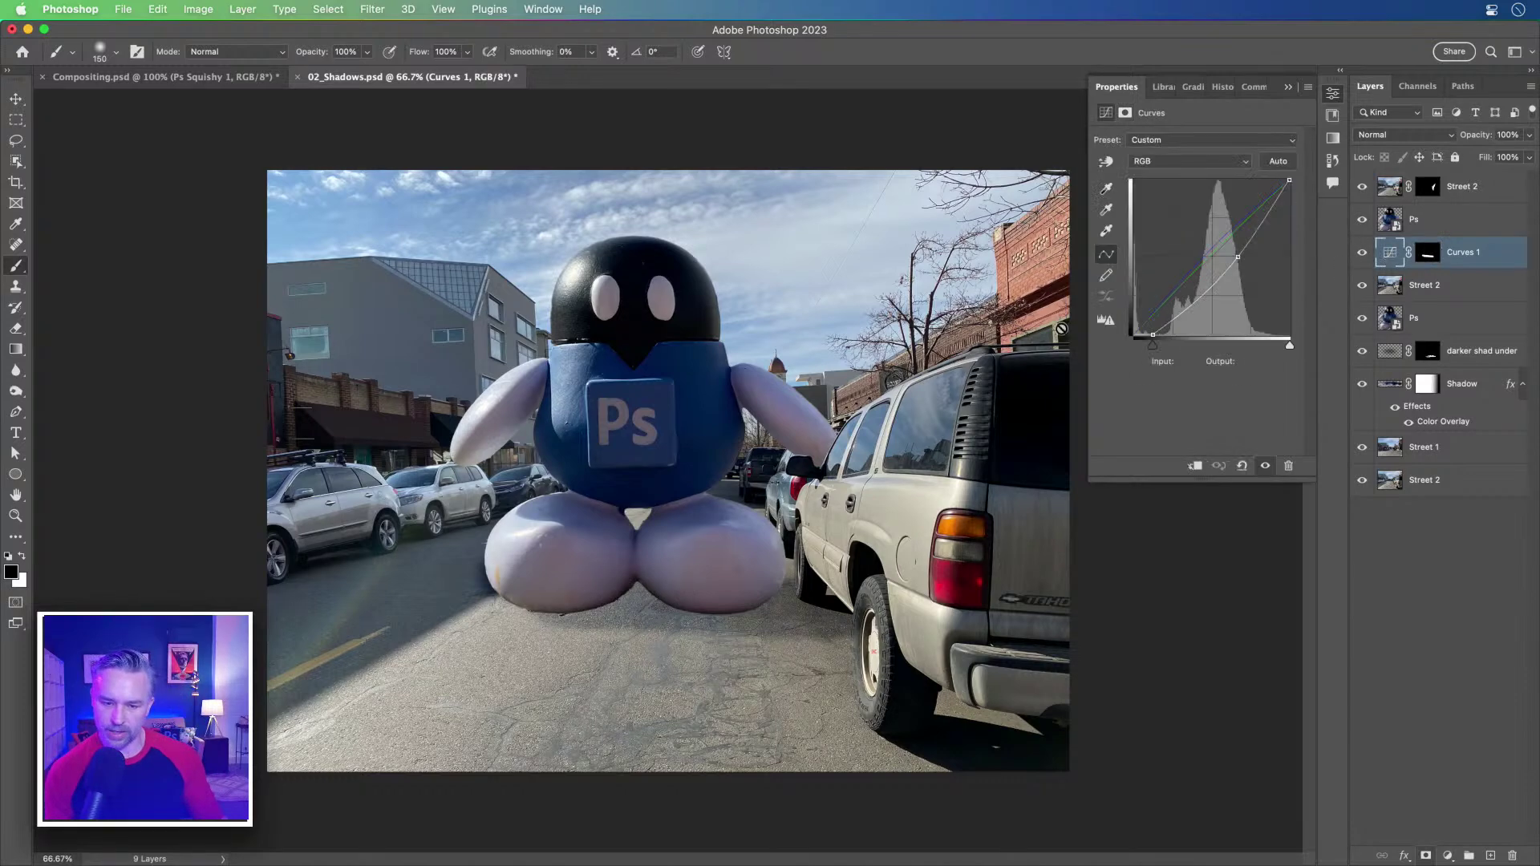
mouse_move(1156, 347)
mouse_down()
mouse_move(1205, 353)
mouse_move(1160, 354)
mouse_up()
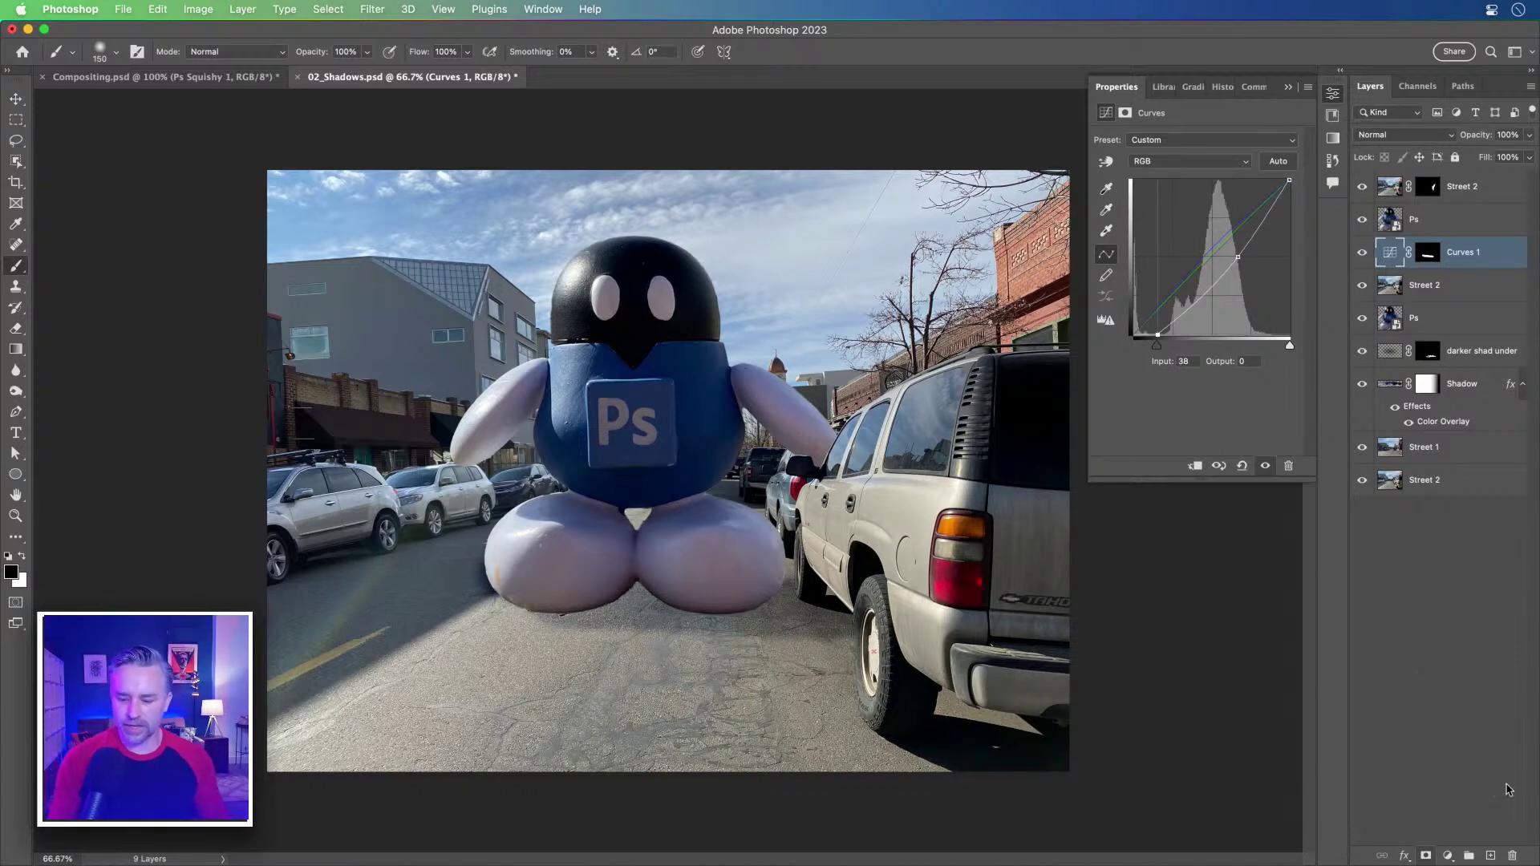
Step: On a new layer above Curves 1, paint a patch of dark street color under the feet, about 711 x 265 px, and darken it
click(1490, 856)
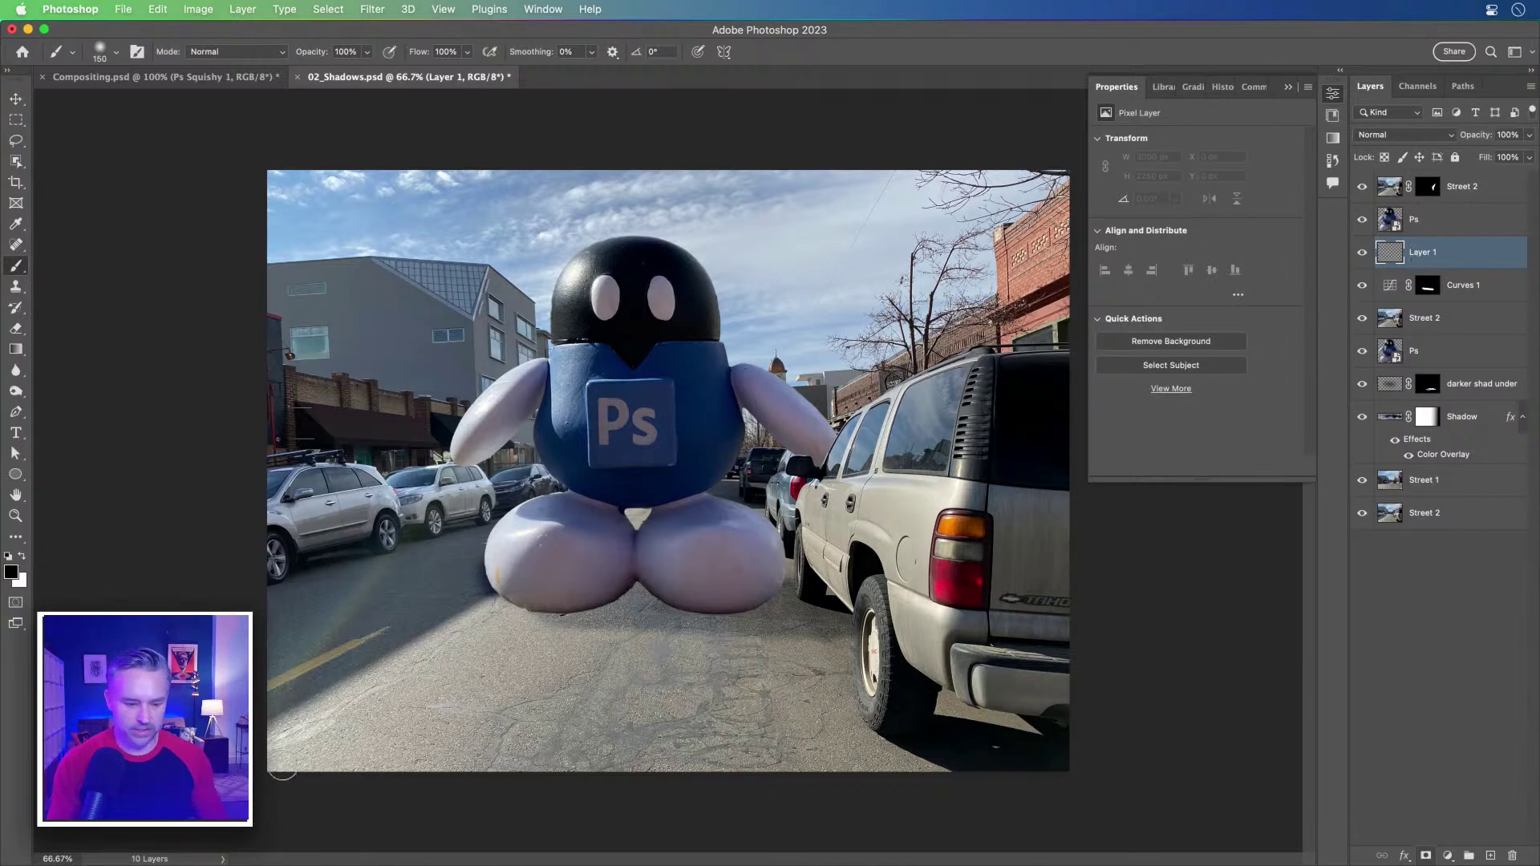
key(i)
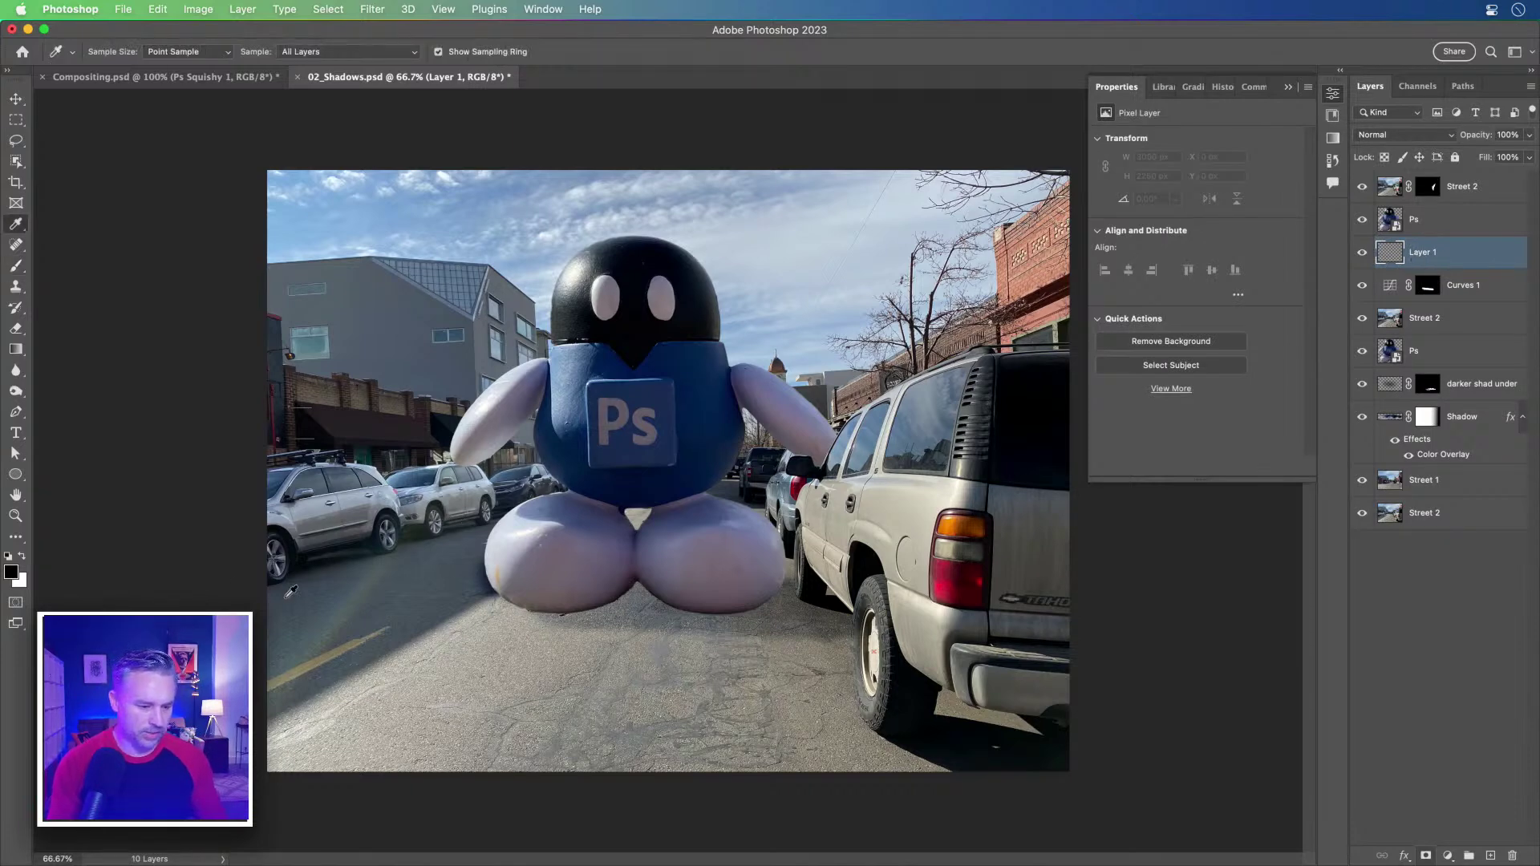
key(b)
mouse_move(616, 597)
mouse_down()
mouse_move(634, 590)
mouse_move(581, 592)
mouse_up()
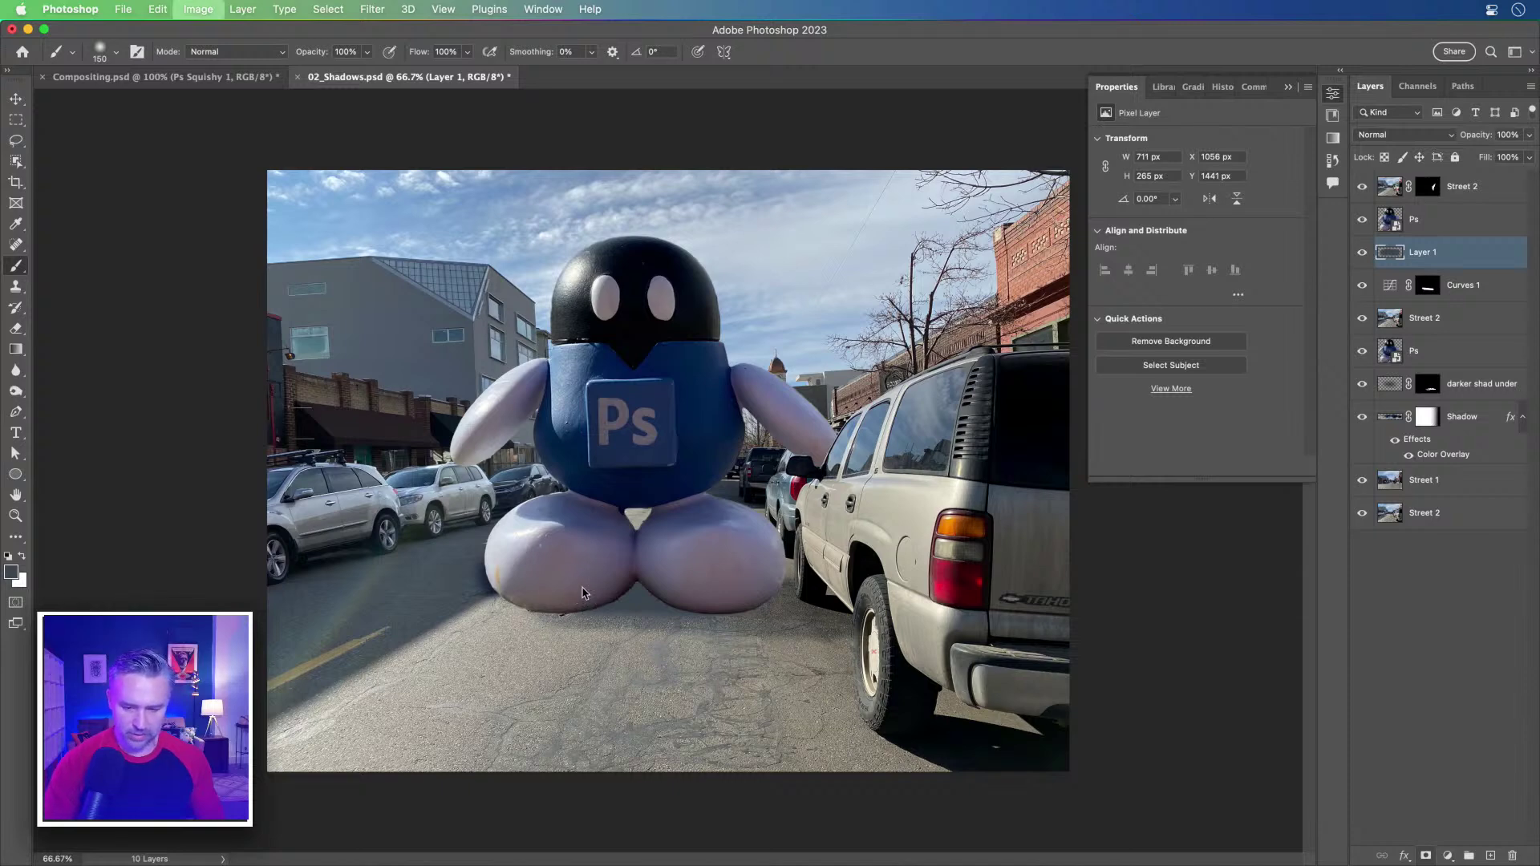
key(super+alt+u)
key(Return)
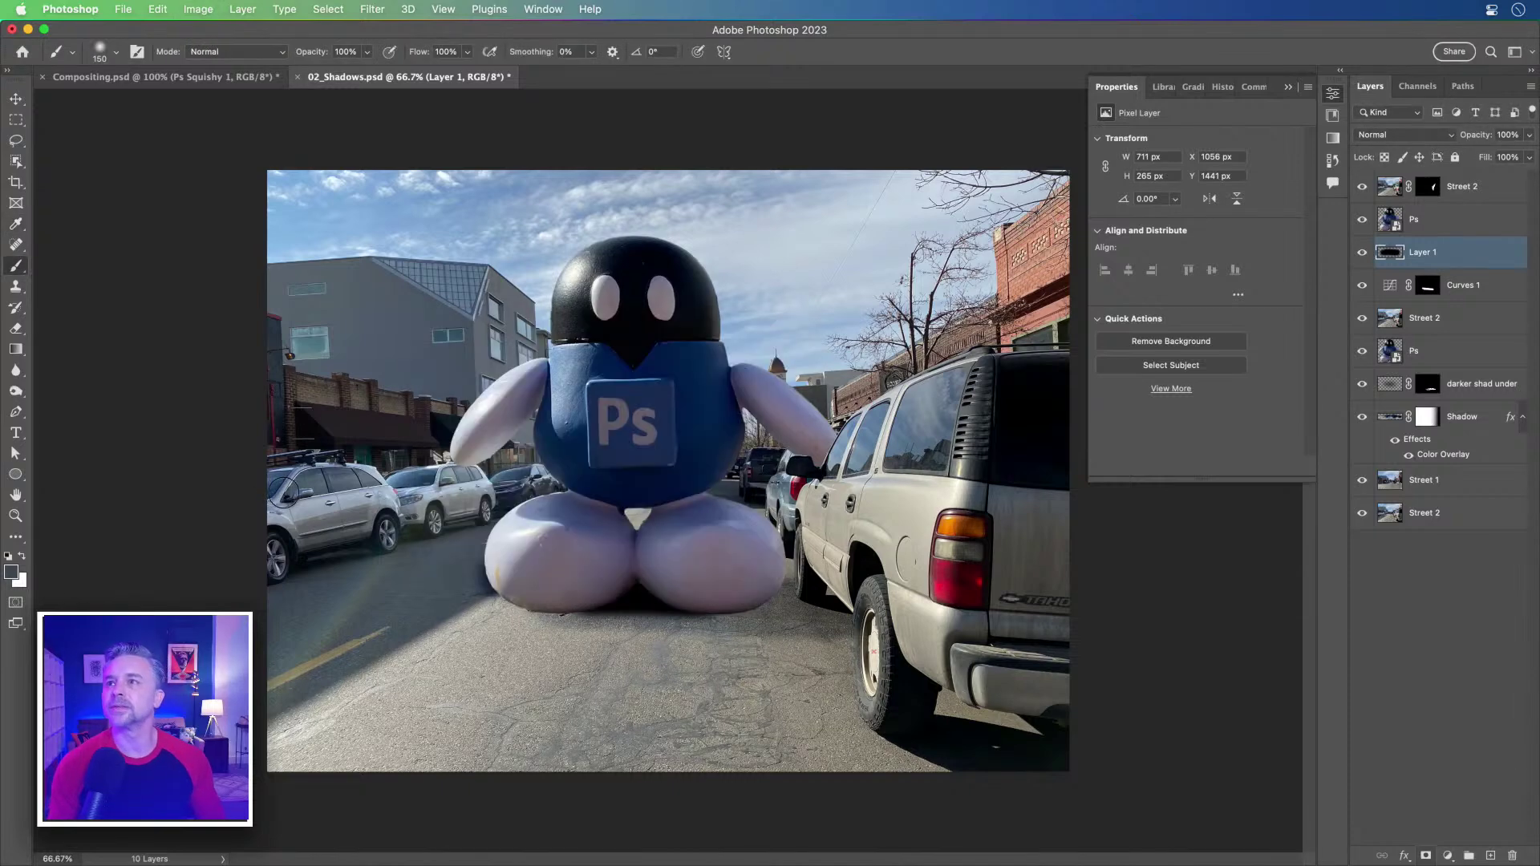
Step: Sample the darkened contact shadow color and extend the shadow on Layer 1 along the ground under both feet to the SUV's tire
mouse_move(587, 588)
mouse_down()
mouse_move(535, 601)
mouse_move(783, 605)
mouse_up()
key(super+z)
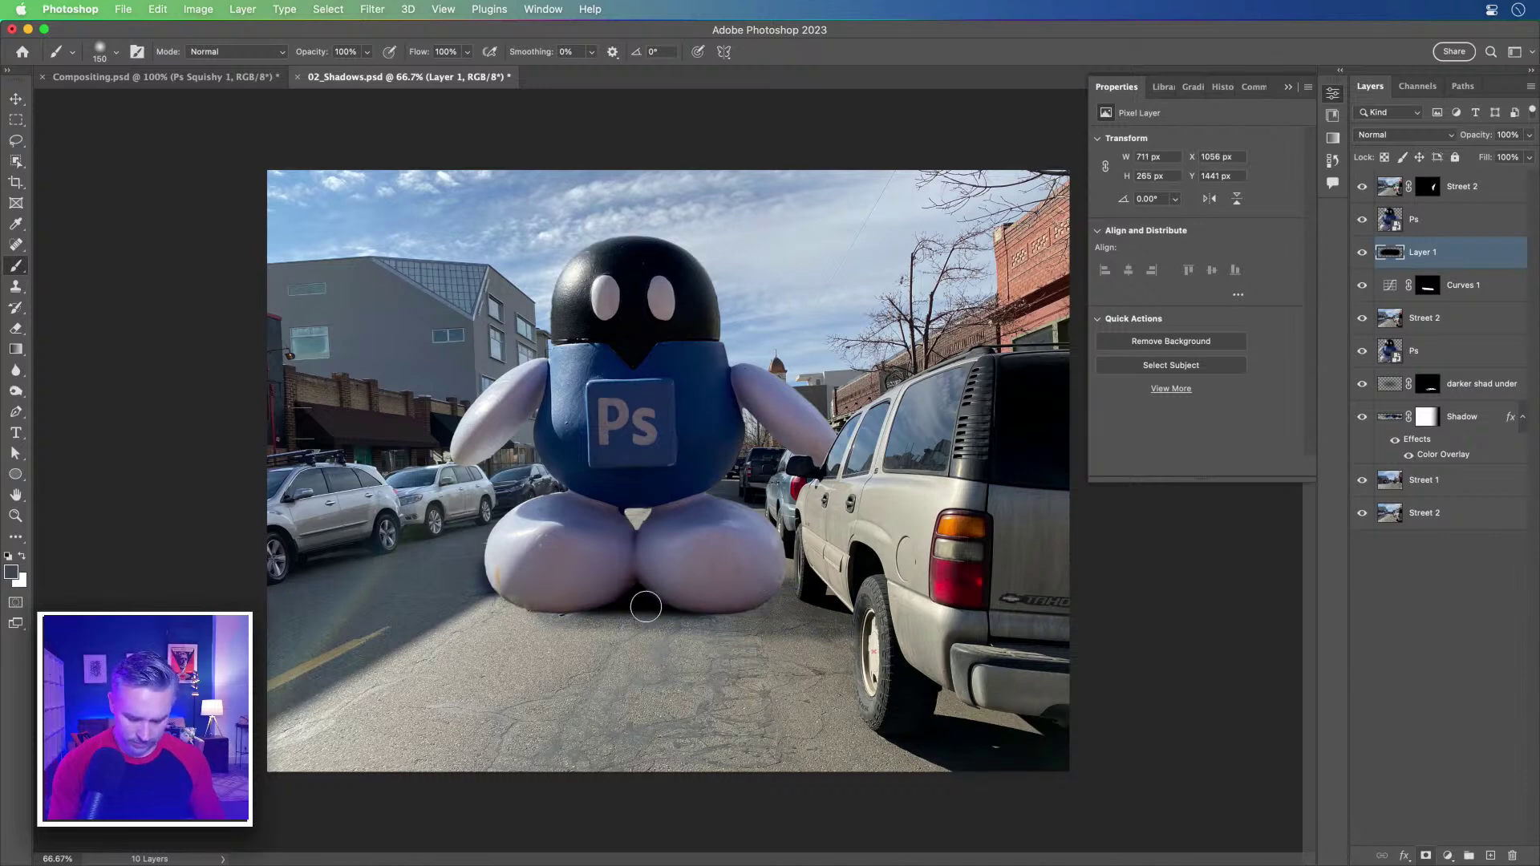
key(i)
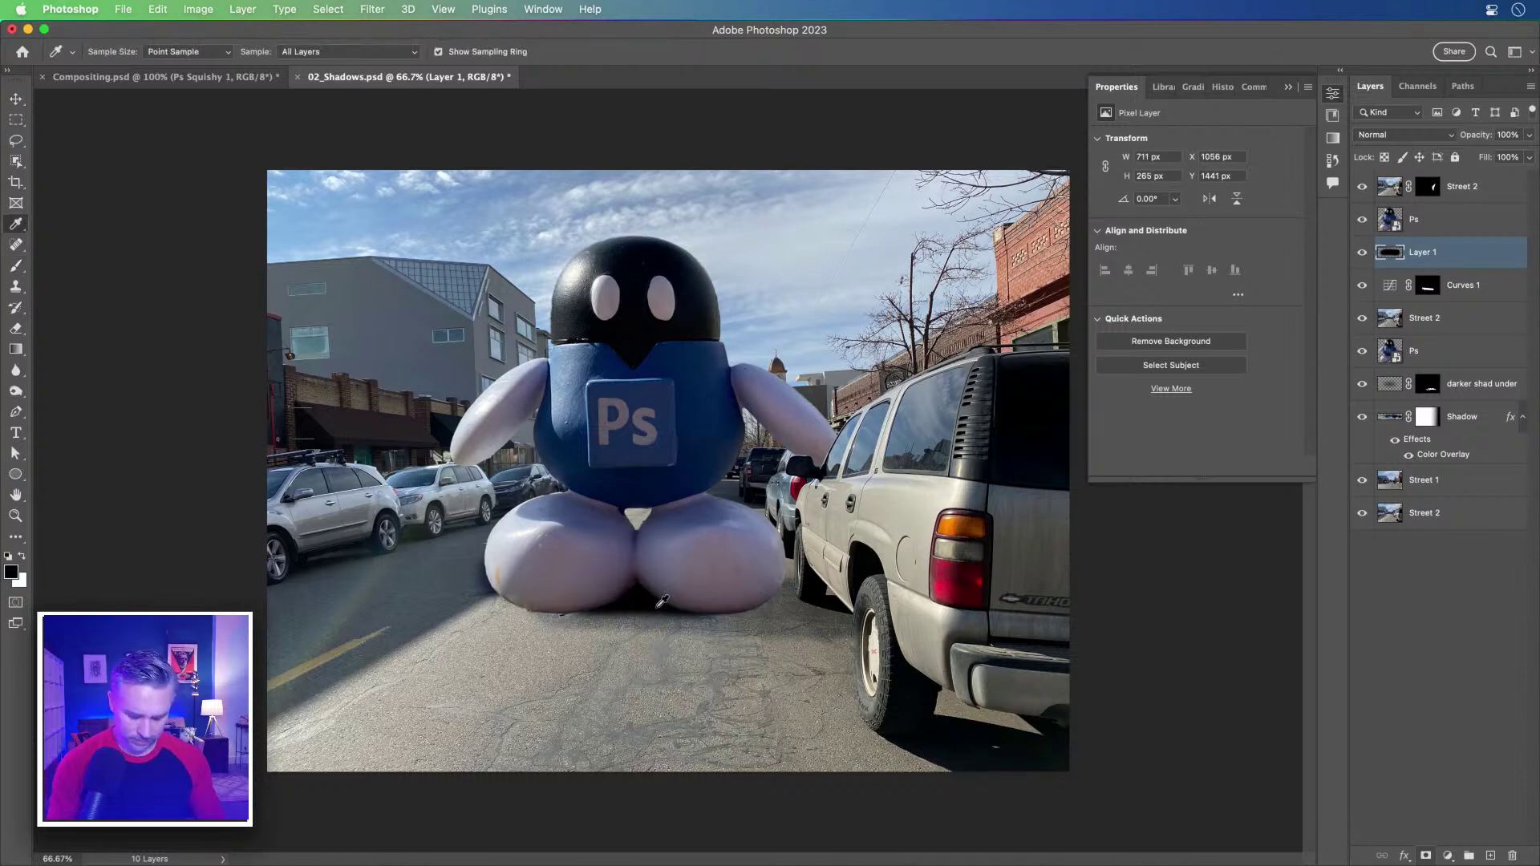
key(b)
drag(666, 598, 840, 608)
drag(507, 586, 543, 583)
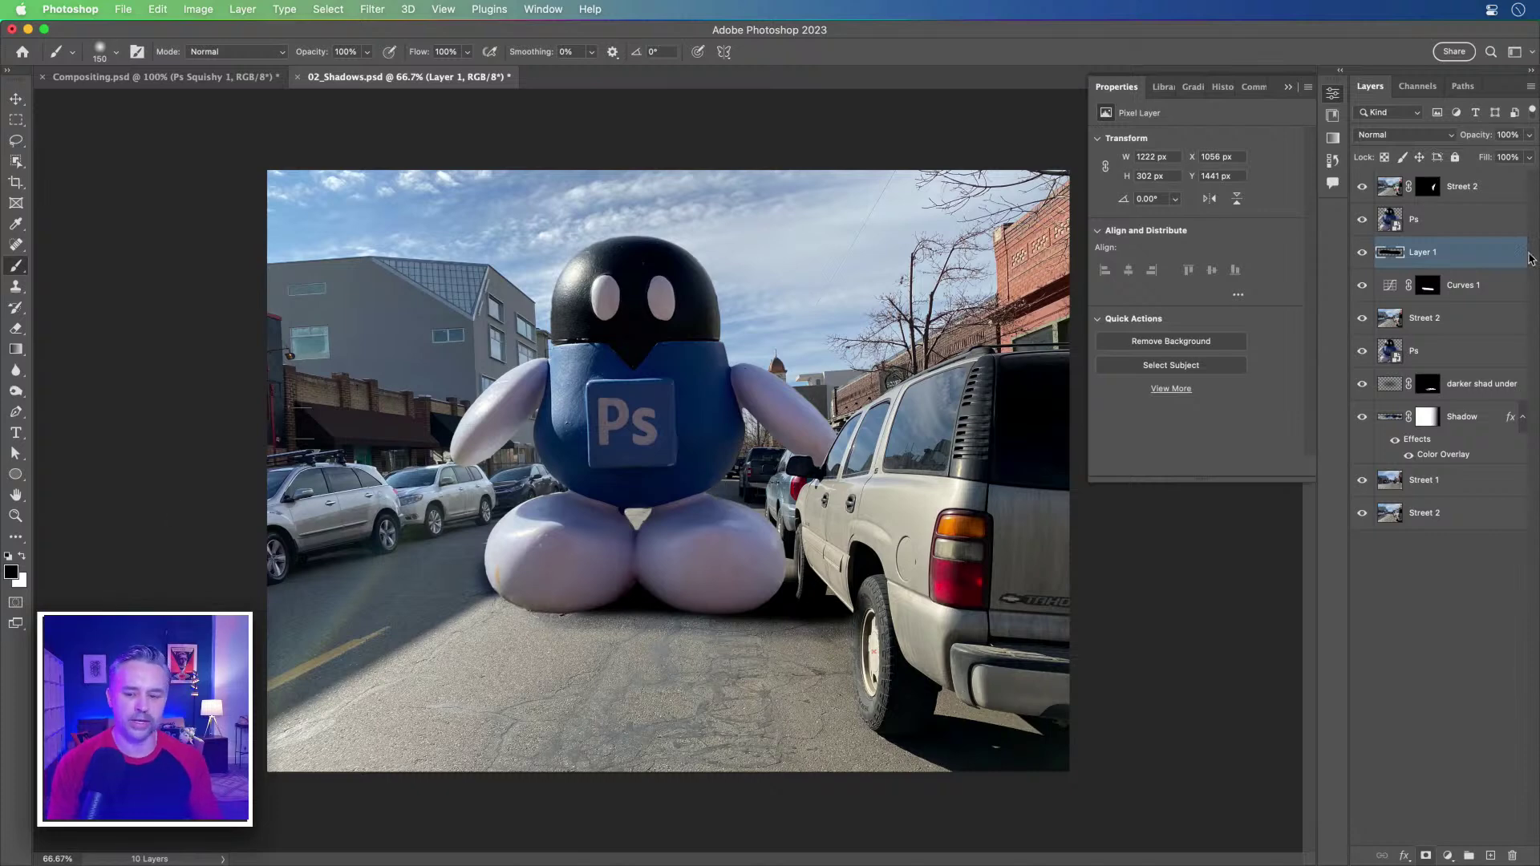
Step: Compare the scene with and without the Layer 1 contact shadow, and lower that layer's opacity to 56%
click(1361, 253)
click(1361, 254)
click(1361, 253)
click(1361, 253)
click(1361, 255)
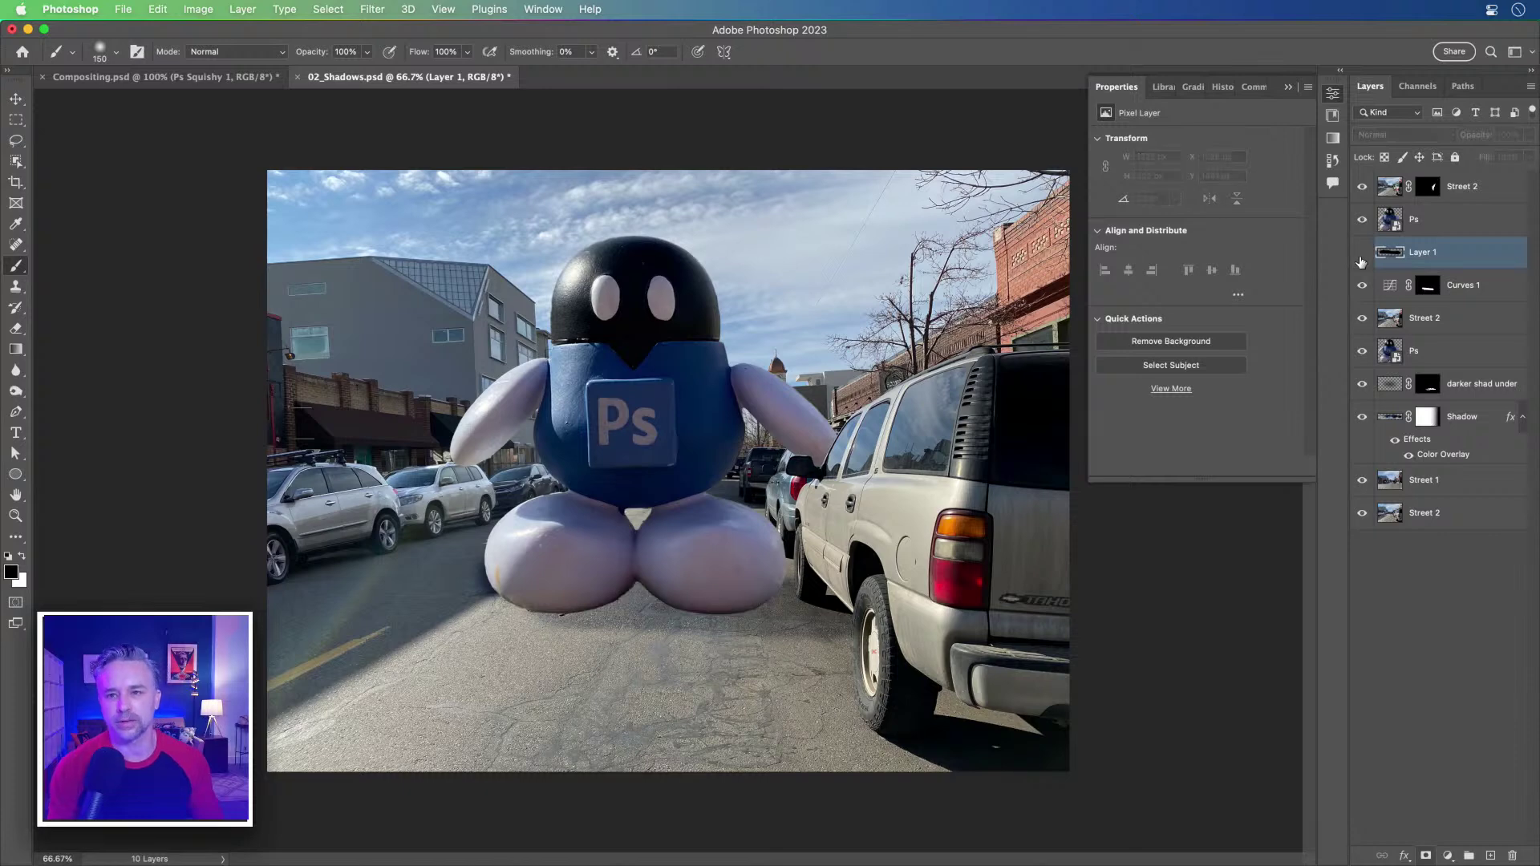
click(1361, 256)
drag(1480, 136, 1462, 138)
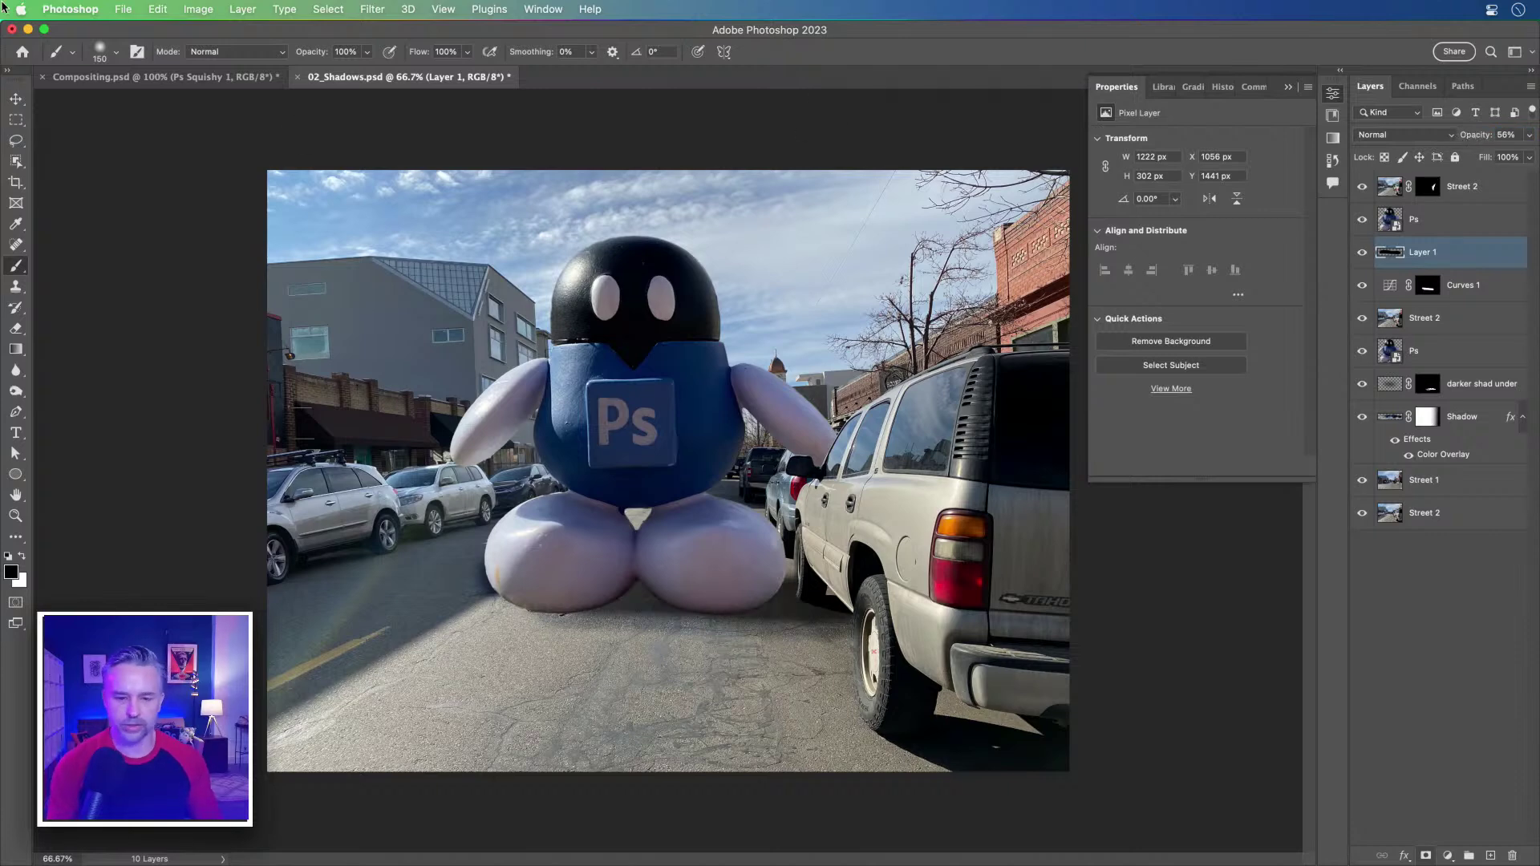
Step: Switch to the Compositing.psd document and examine the figure and its cast shadow on the street
click(161, 80)
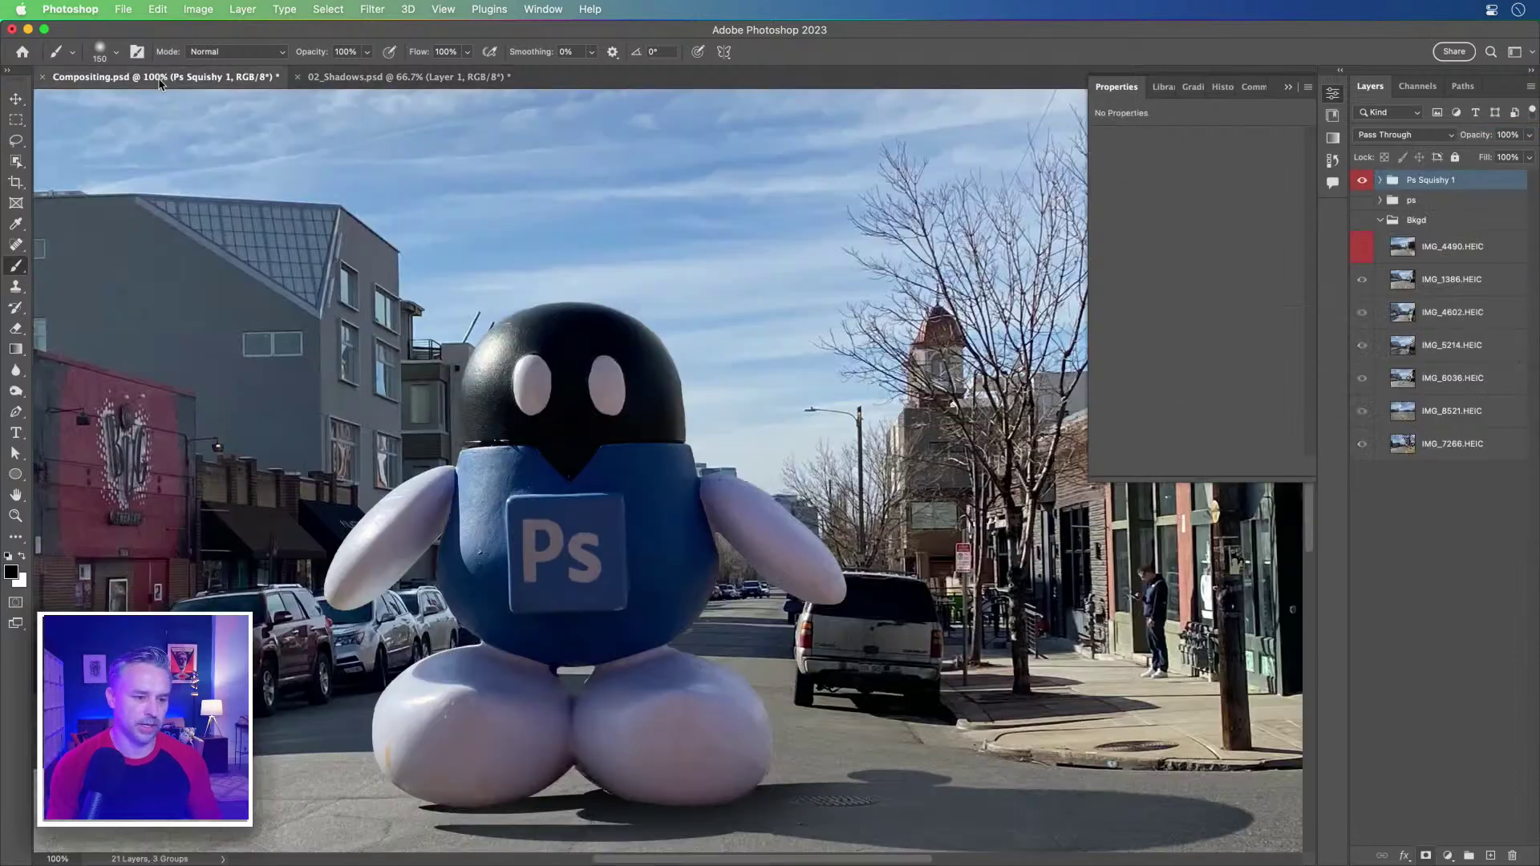
click(1287, 87)
key(super+minus)
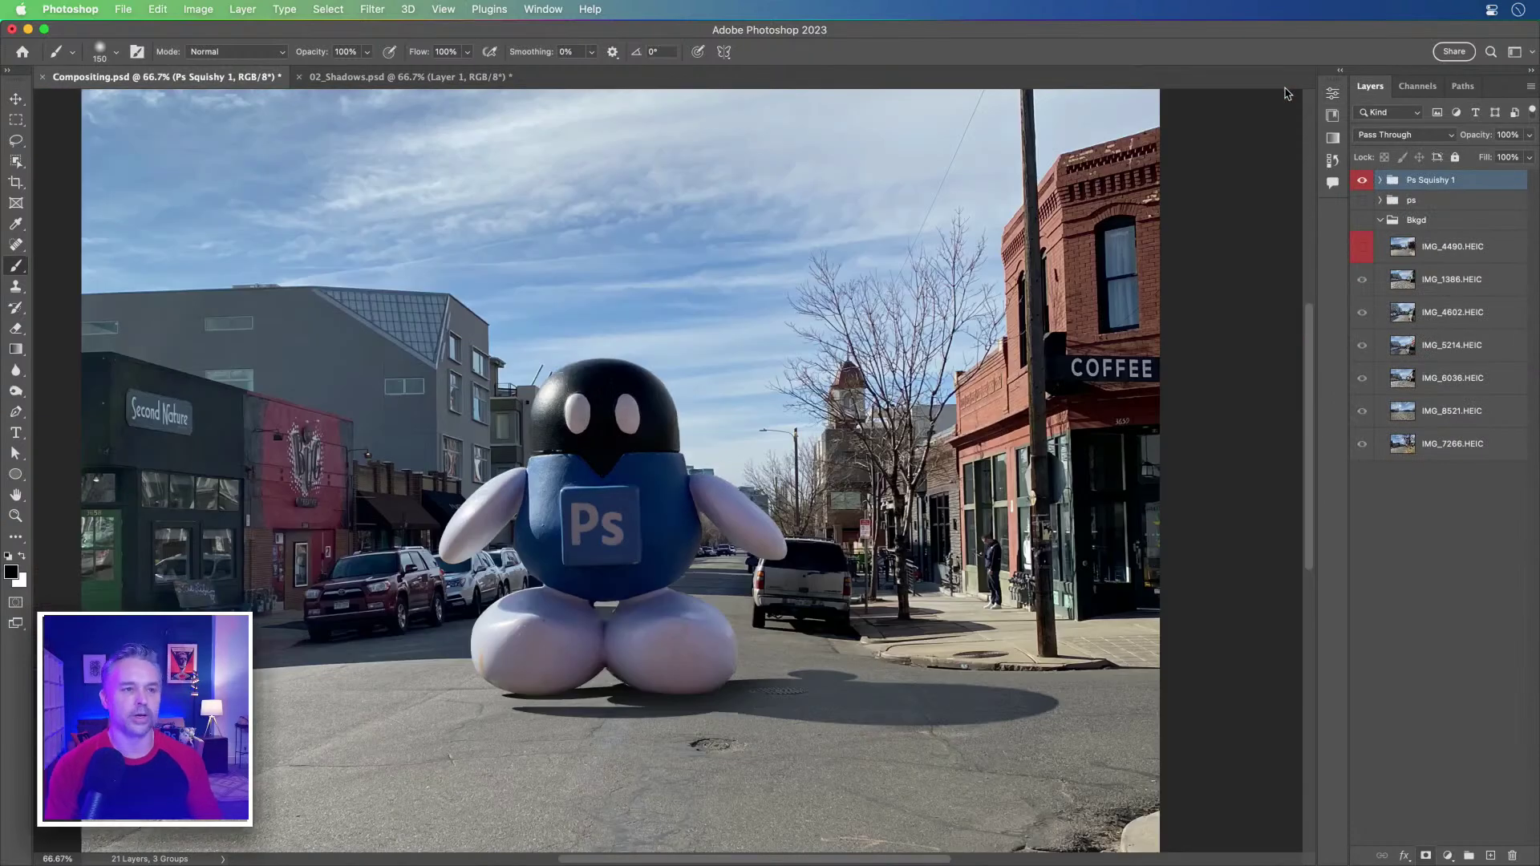
key(super+plus)
scroll(291, 522, down, 3)
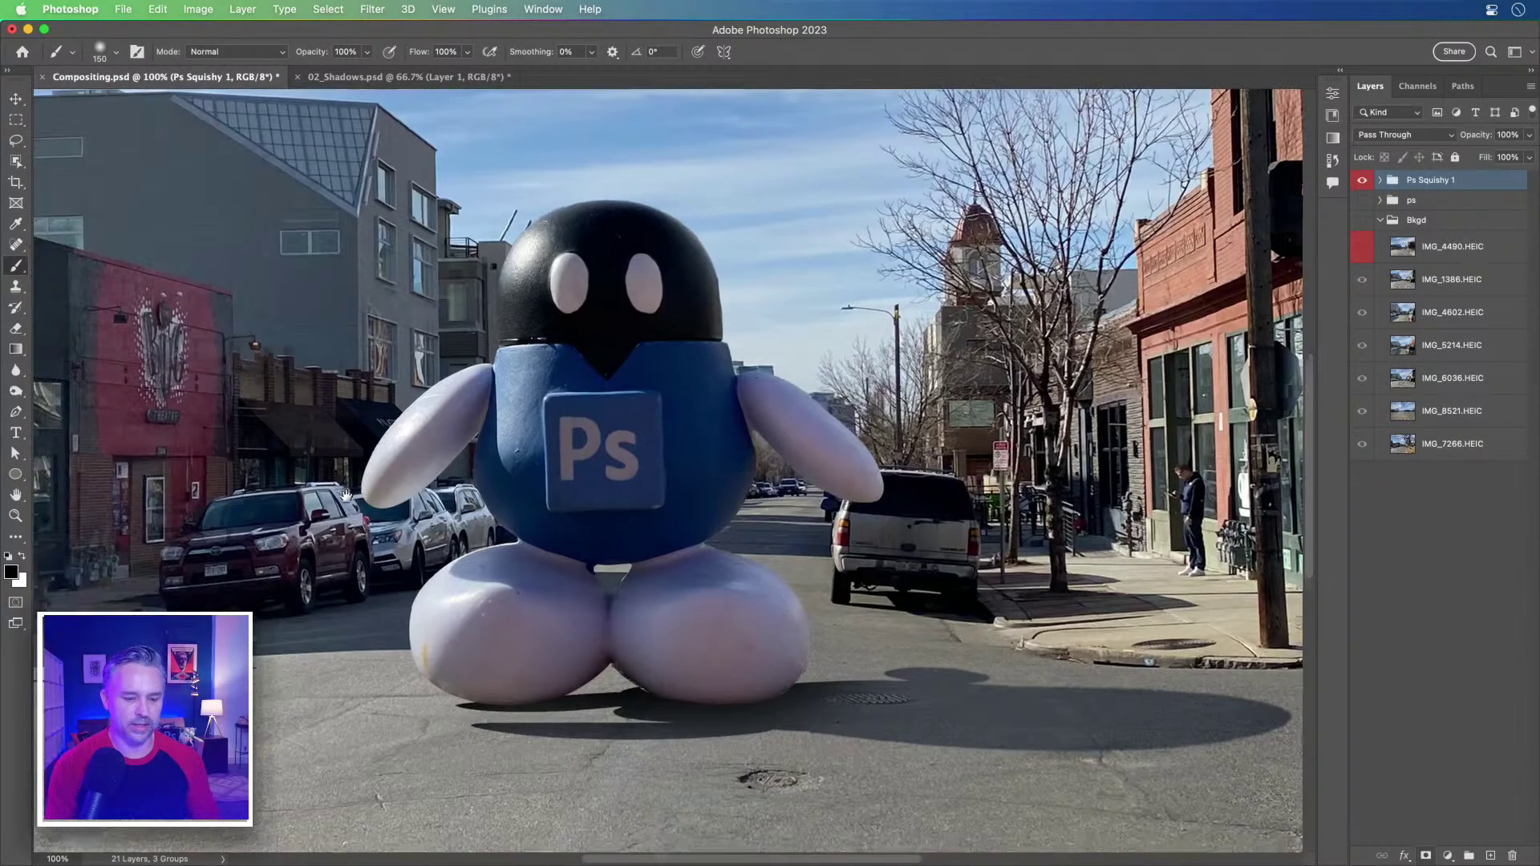